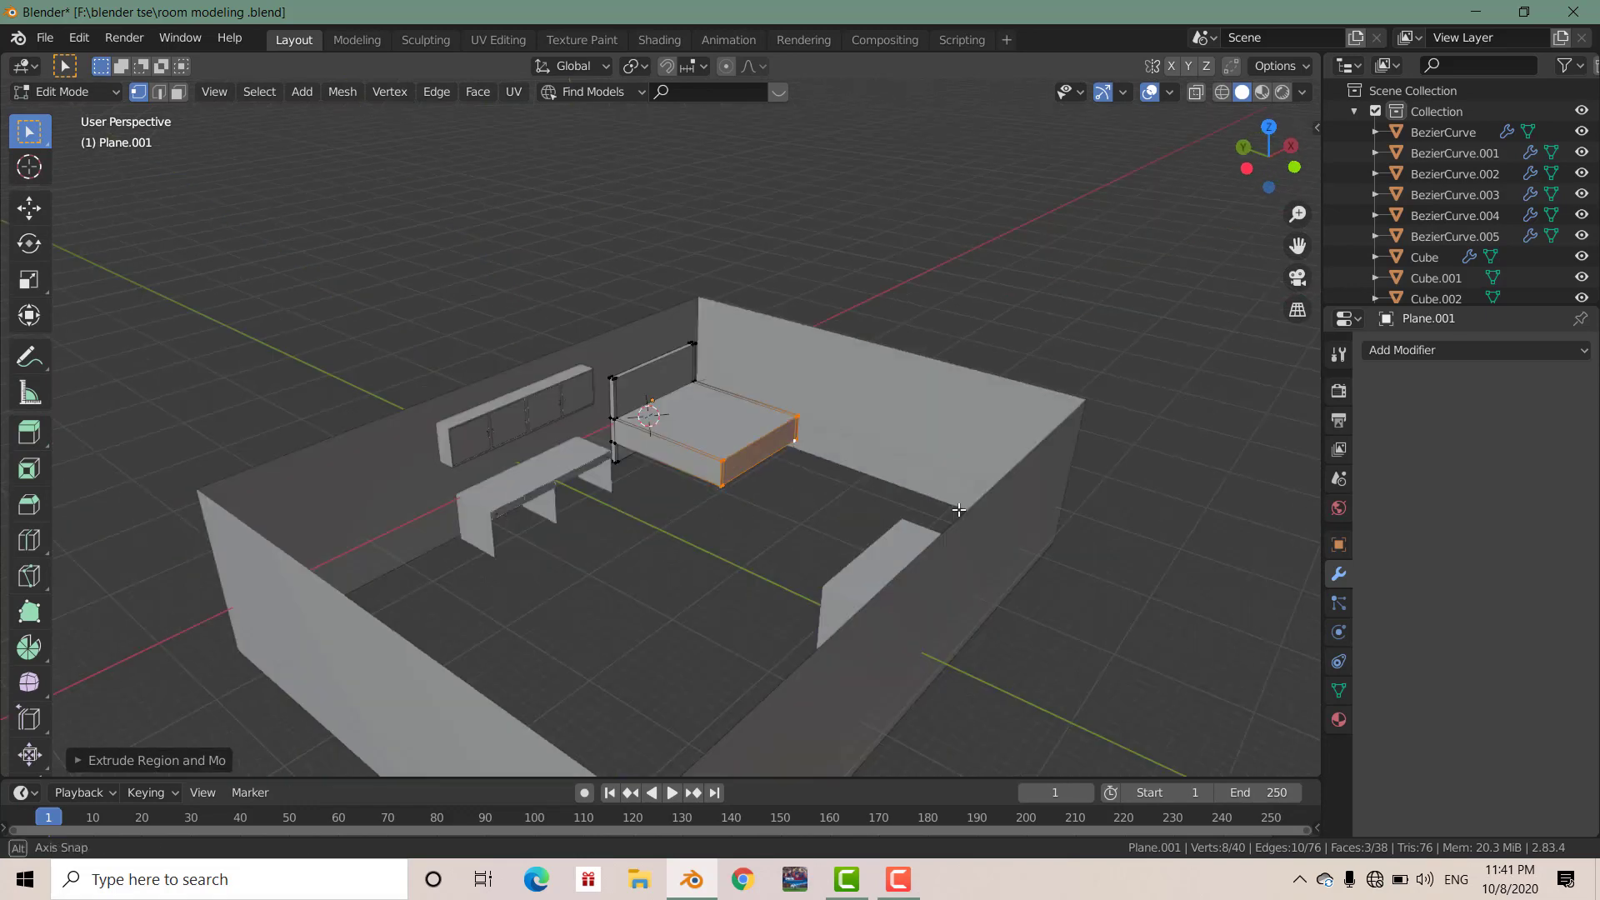
# Select the whole bed end panel and extrude it along Y to thicken it.
pyautogui.scroll(5, 734, 583)
pyautogui.click(727, 609)
pyautogui.scroll(2, 727, 609)
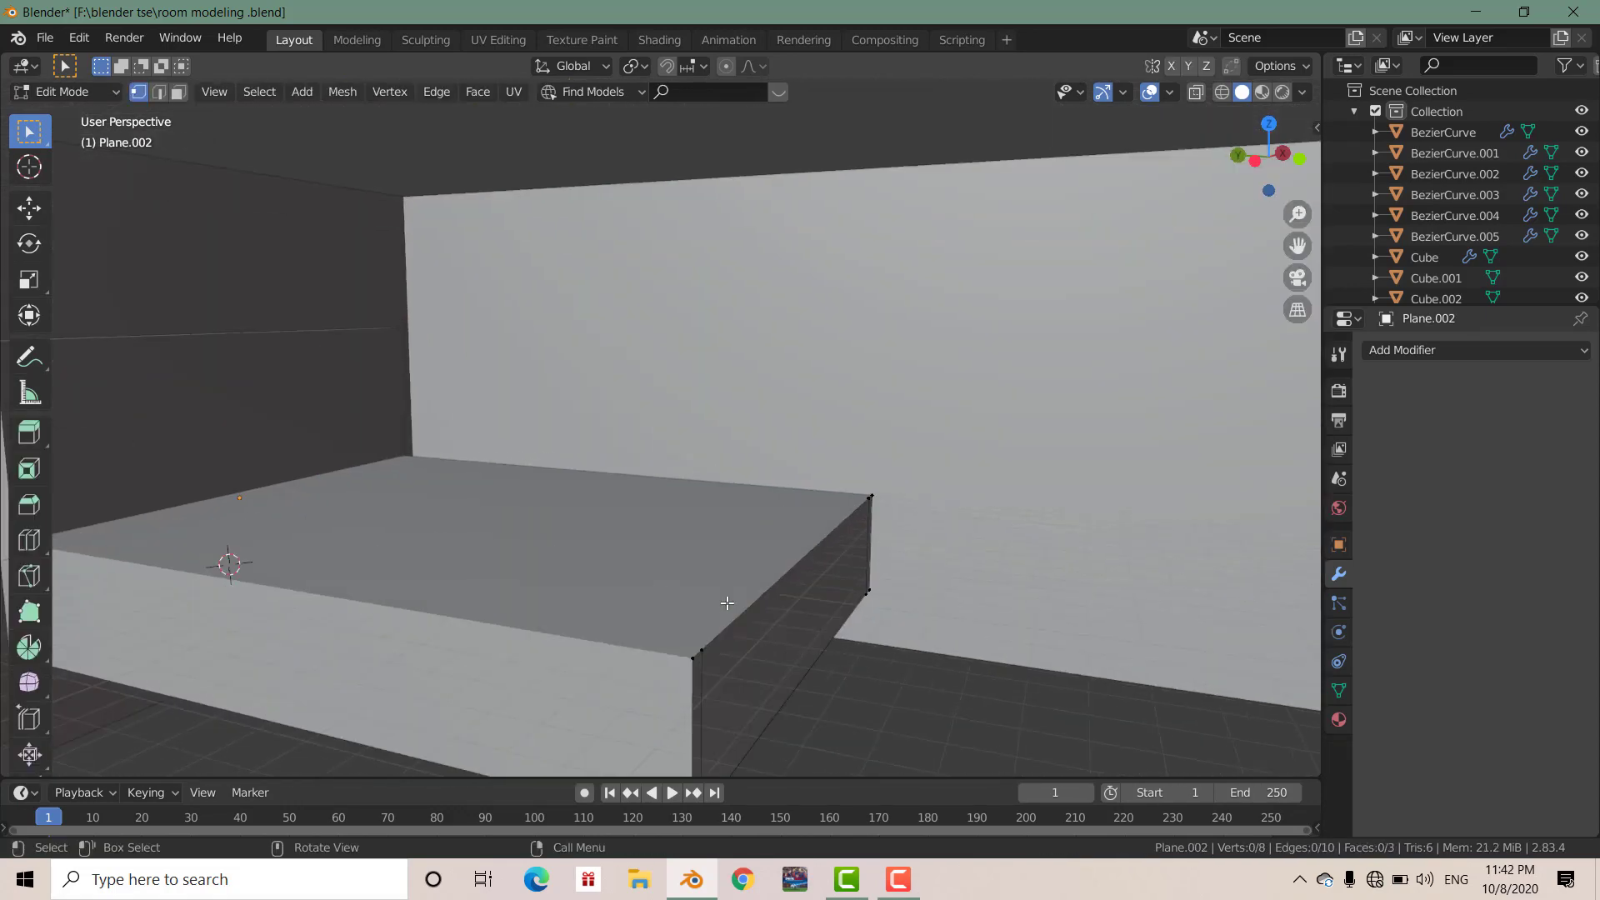
pyautogui.scroll(-1, 733, 629)
pyautogui.press('a')
pyautogui.scroll(1, 731, 625)
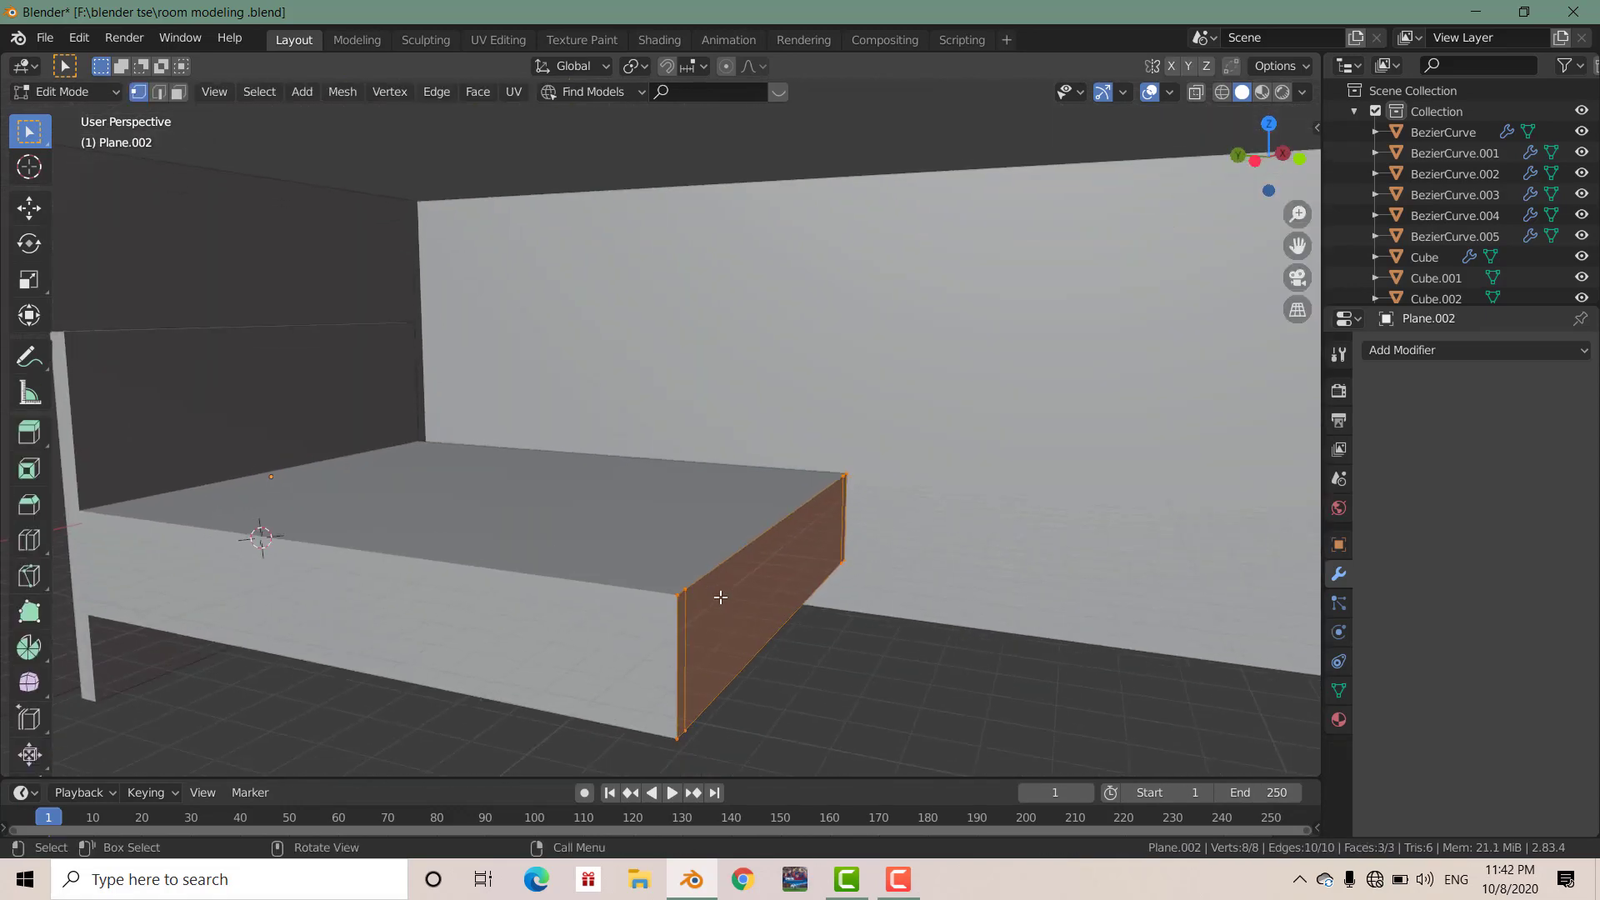
pyautogui.press('e')
pyautogui.press('y')
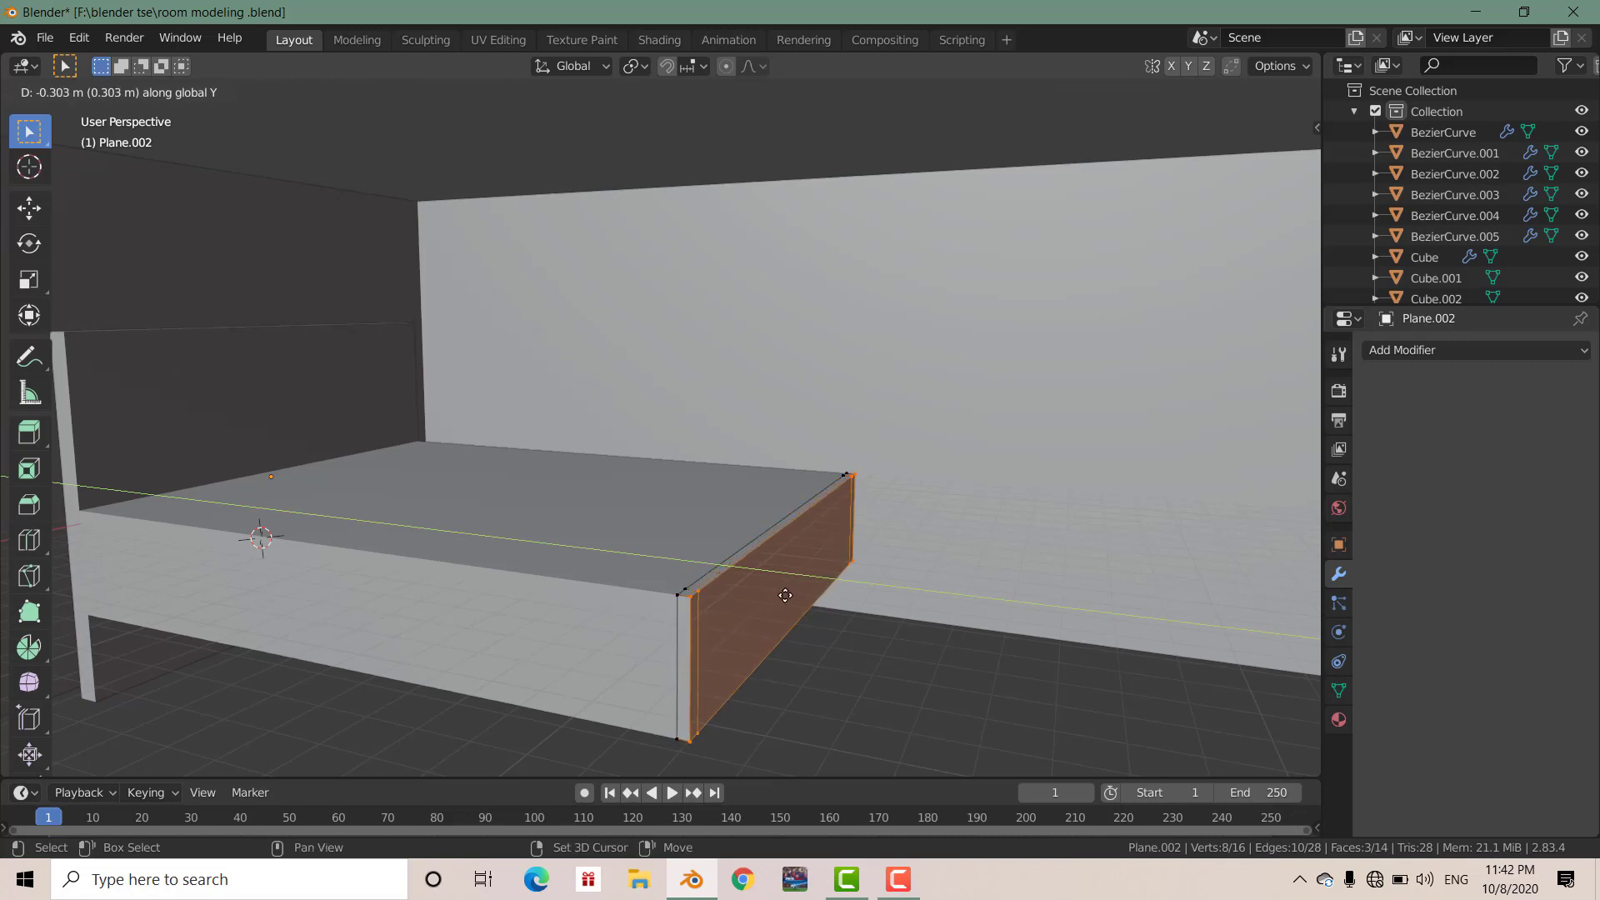
pyautogui.click(784, 595)
pyautogui.moveTo(785, 595); pyautogui.dragTo(750, 579, button='middle')
pyautogui.scroll(2, 768, 608)
pyautogui.scroll(2, 726, 582)
pyautogui.scroll(3, 709, 587)
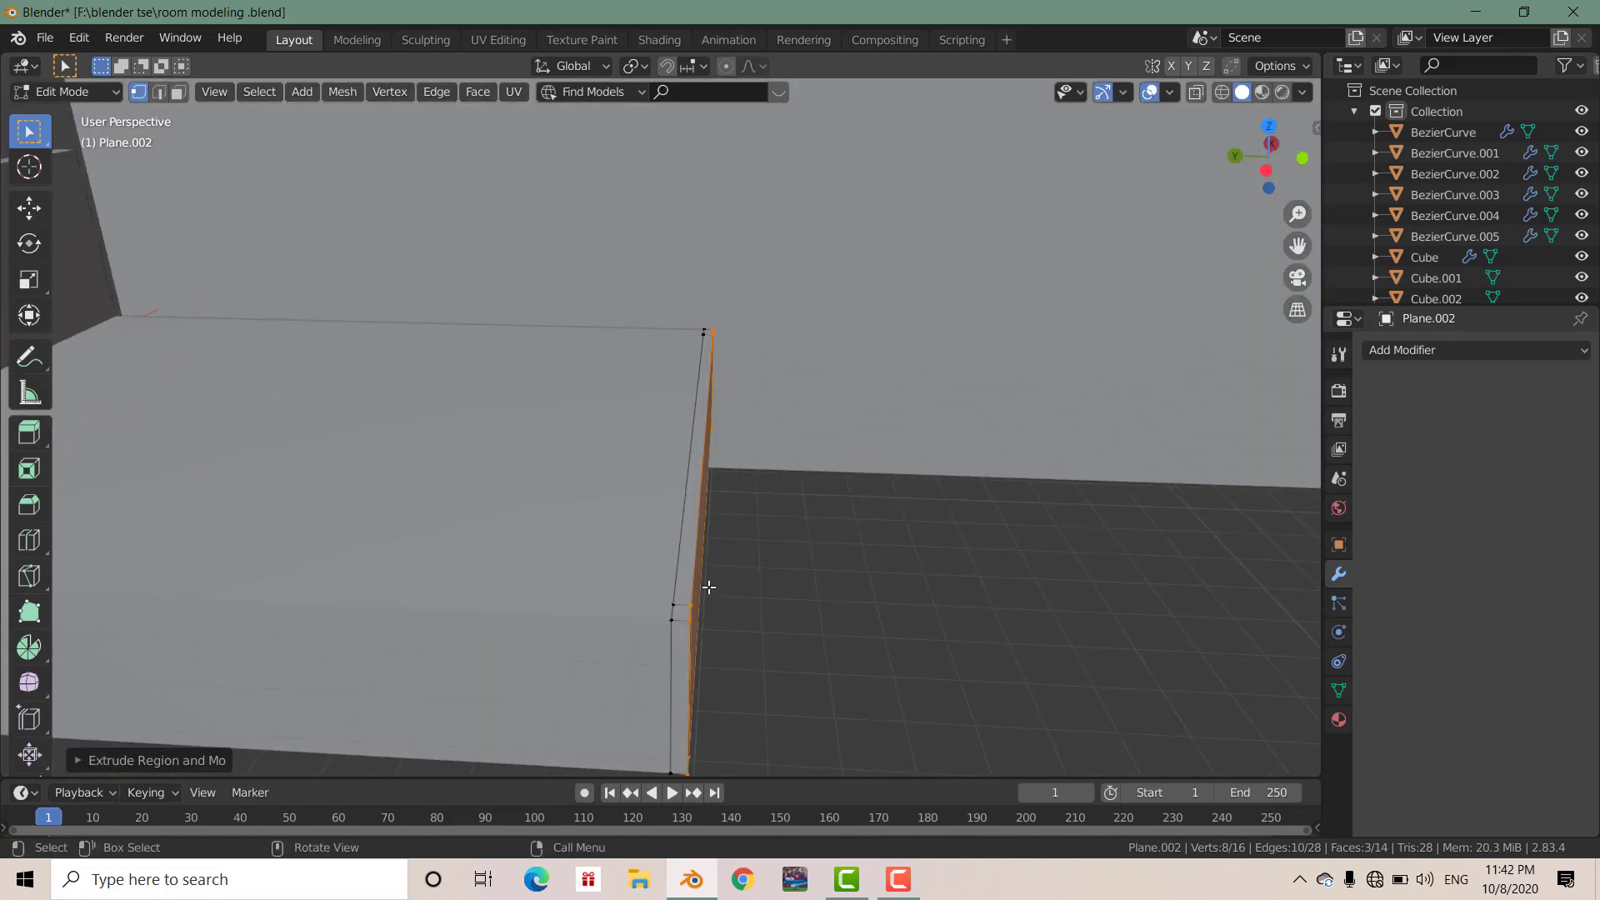
# Extrude the end panel's top edge into a new strip and raise it along Z.
pyautogui.click(666, 618)
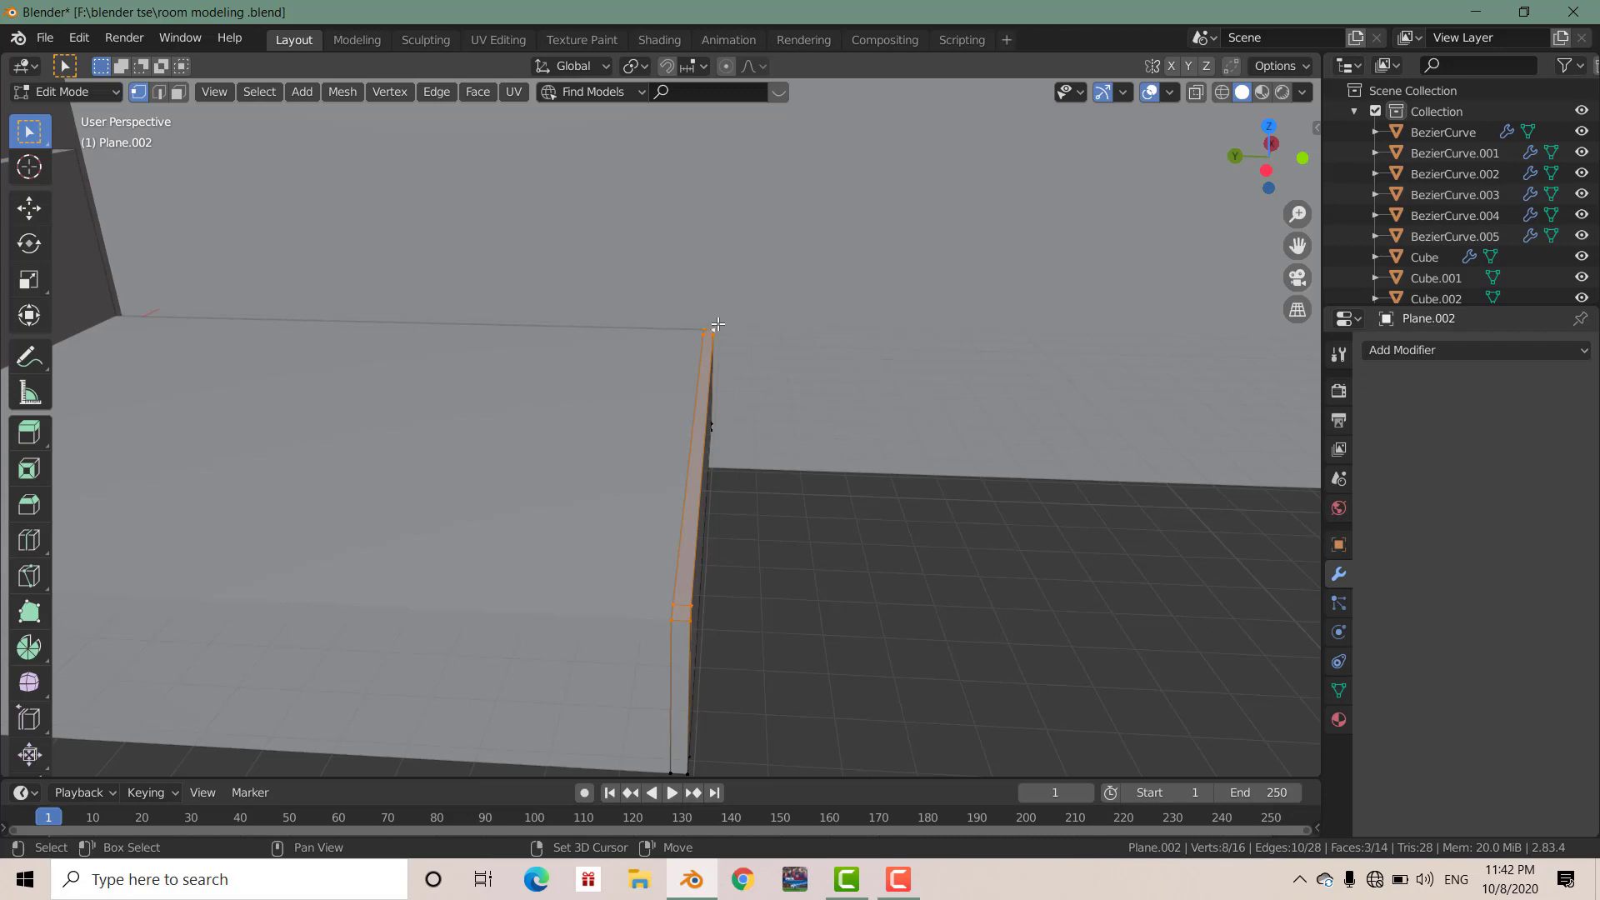
pyautogui.press('e')
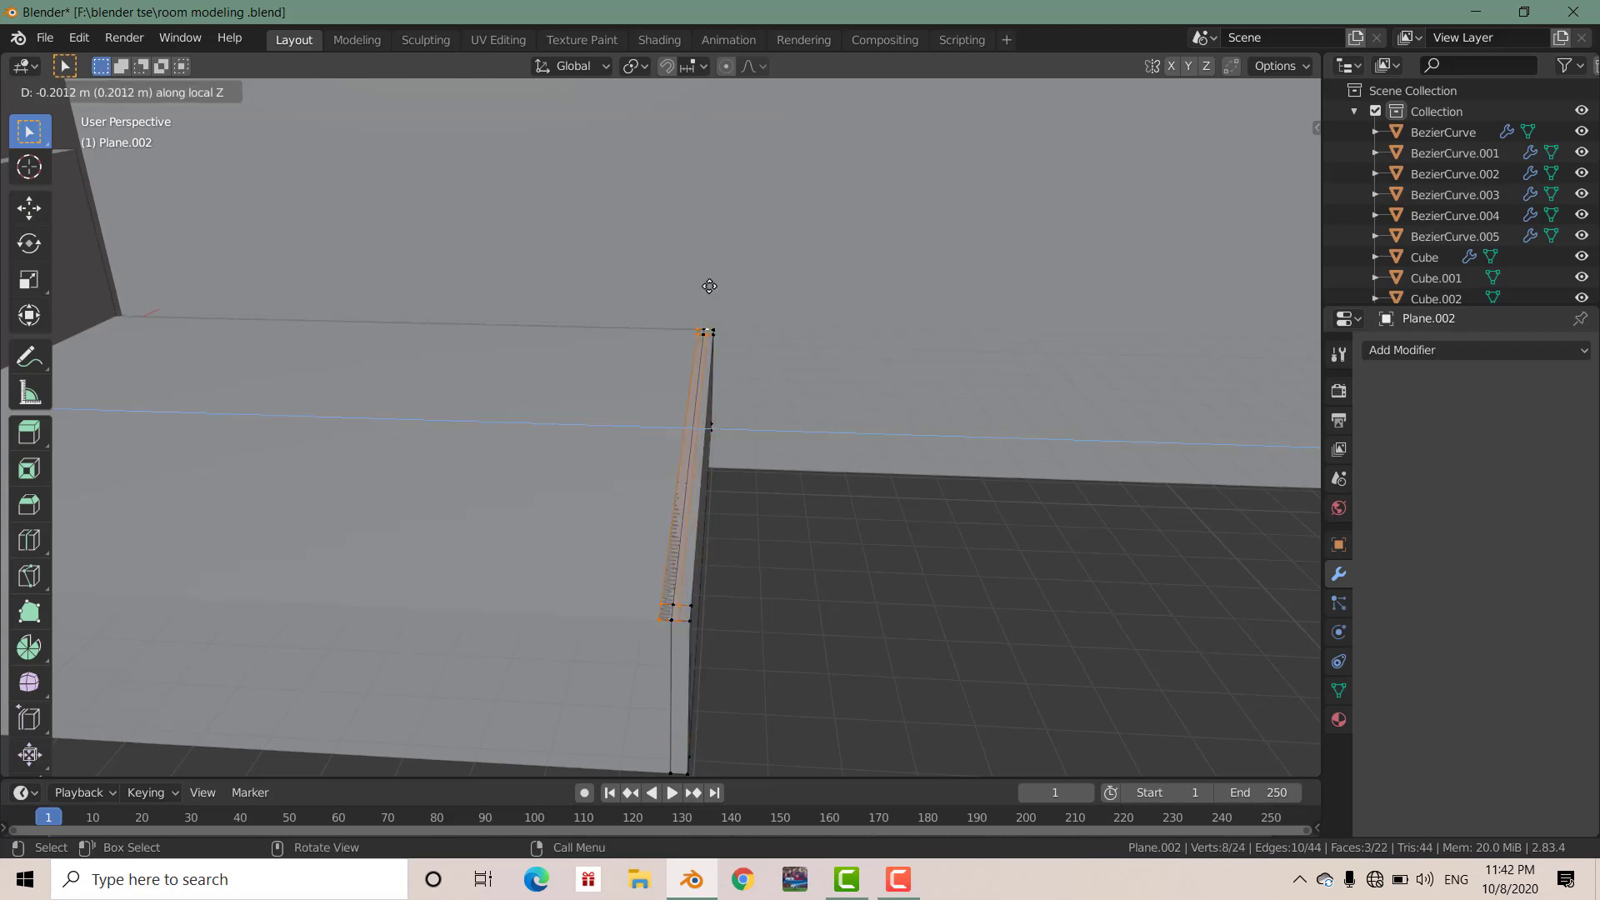
pyautogui.click(733, 272)
pyautogui.scroll(-3, 718, 475)
pyautogui.moveTo(718, 475); pyautogui.dragTo(698, 421, button='middle')
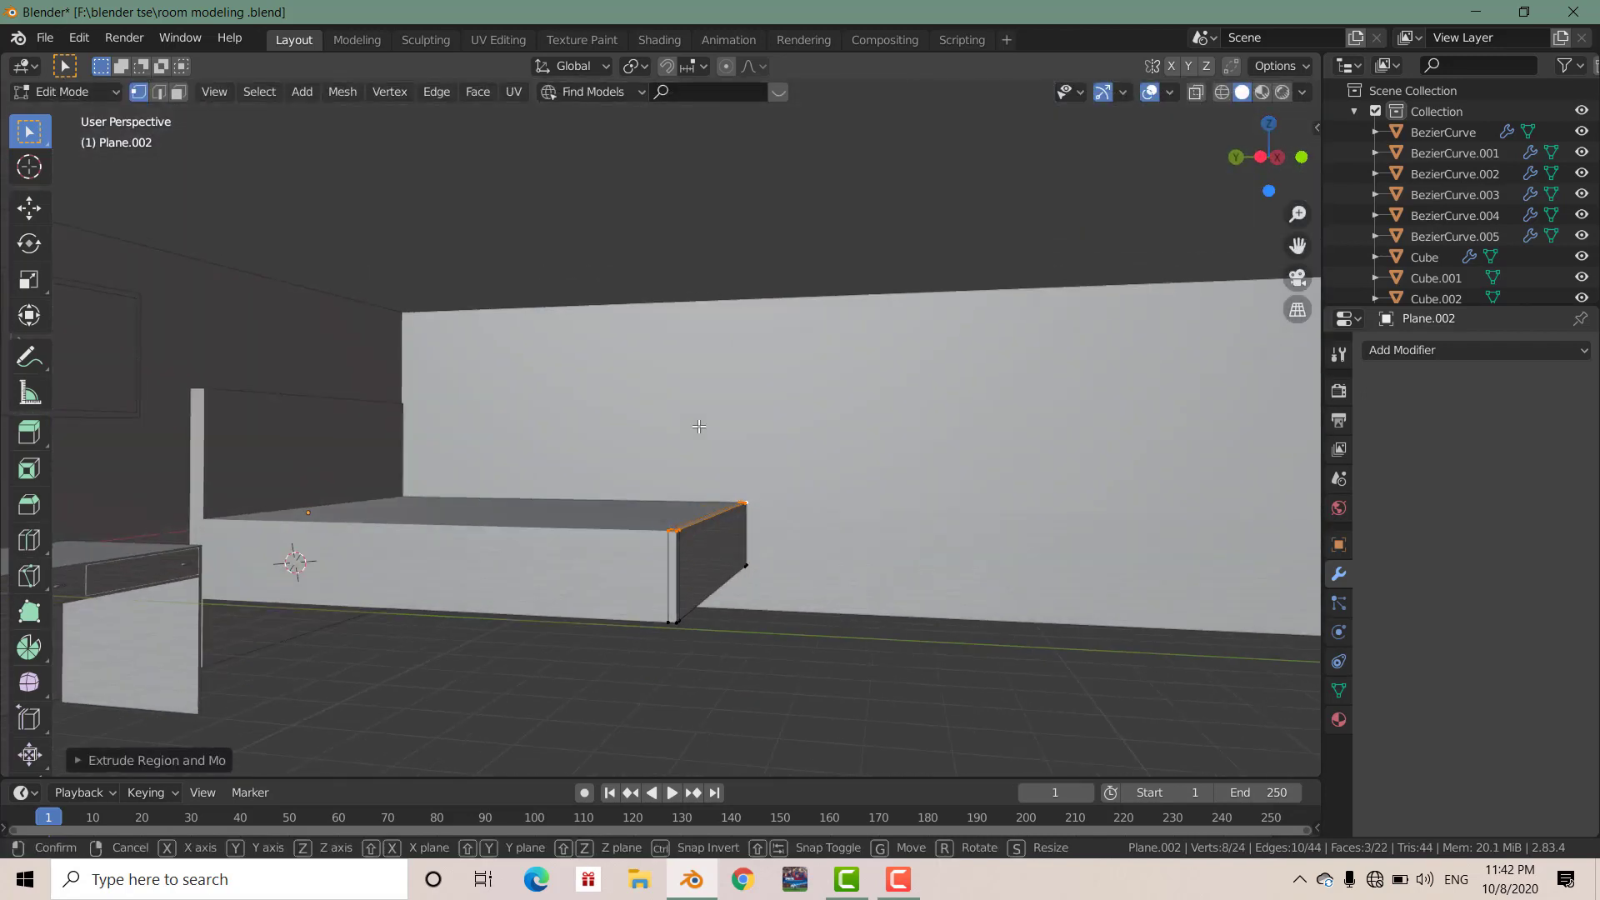
pyautogui.press('g')
pyautogui.press('z')
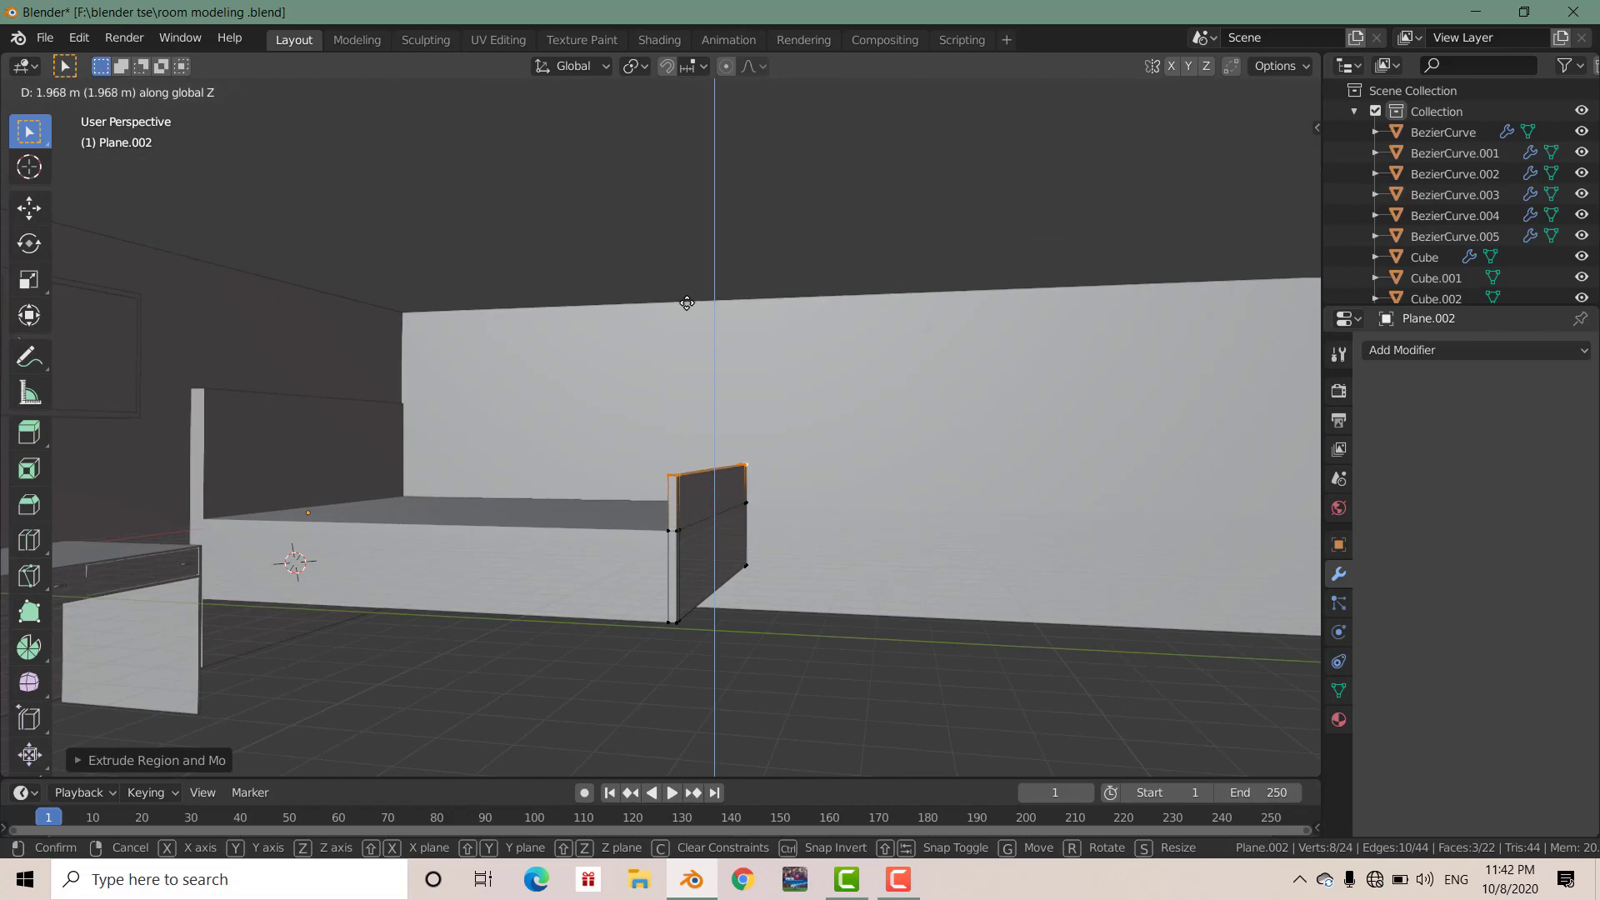
pyautogui.click(687, 303)
# Lower the new edge 1.878 m along Z into a narrow slanted face at the platform.
pyautogui.moveTo(689, 297)
pyautogui.mouseDown(button='middle')
pyautogui.moveTo(791, 521)
pyautogui.moveTo(757, 524)
pyautogui.mouseUp(button='middle')
pyautogui.scroll(3, 757, 525)
pyautogui.scroll(3, 756, 525)
pyautogui.scroll(2, 750, 456)
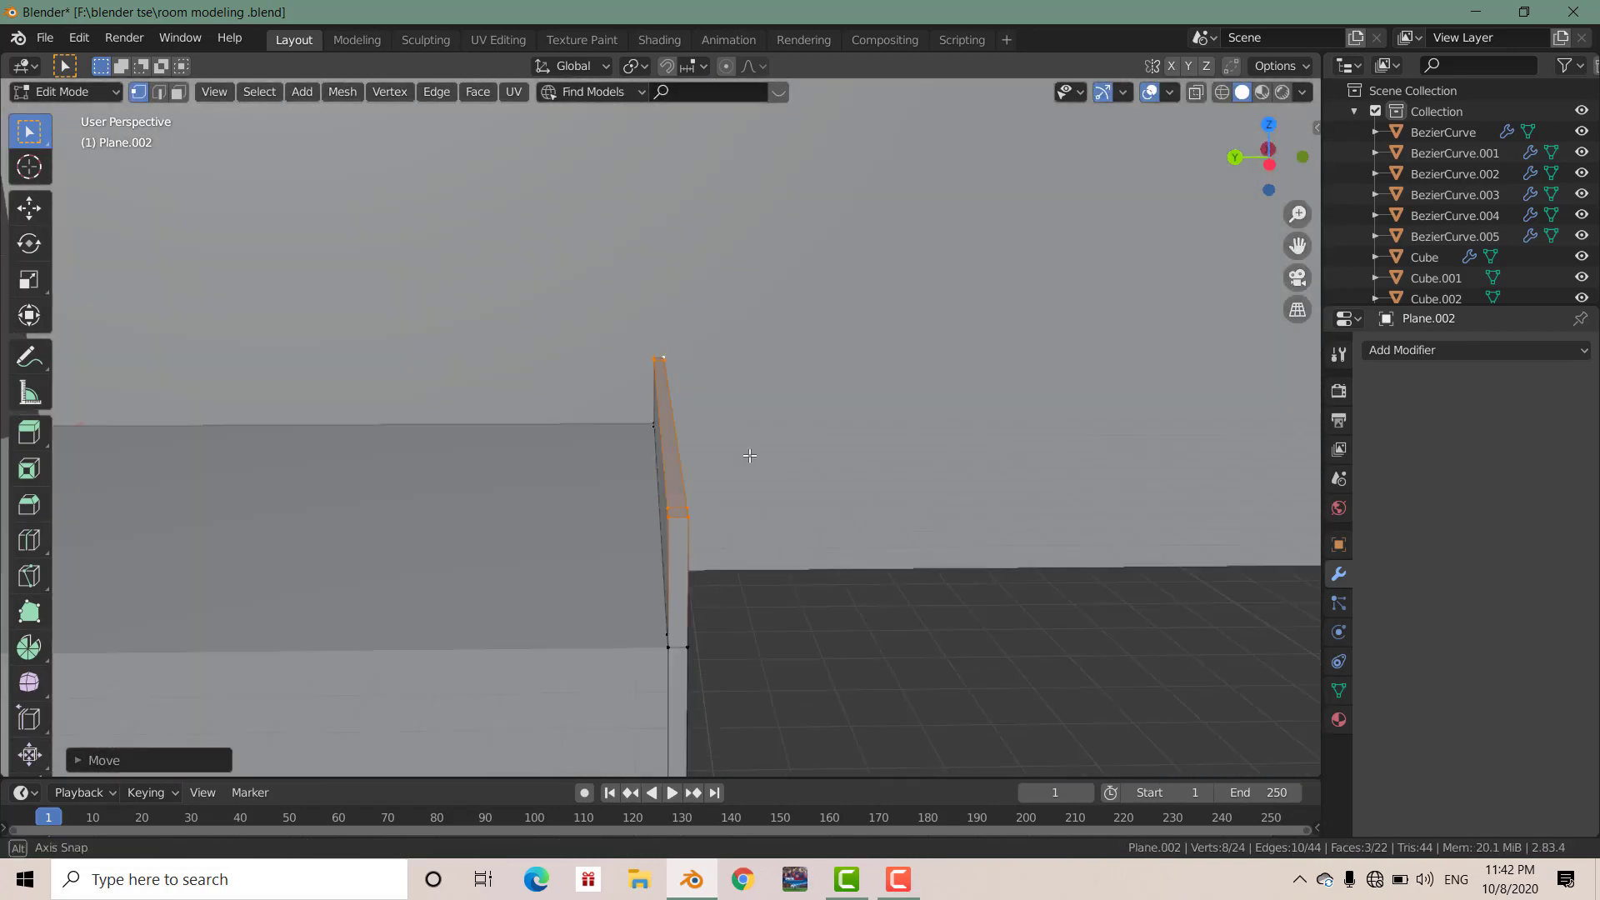
pyautogui.moveTo(750, 456); pyautogui.dragTo(779, 457, button='middle')
pyautogui.press('g')
pyautogui.press('z')
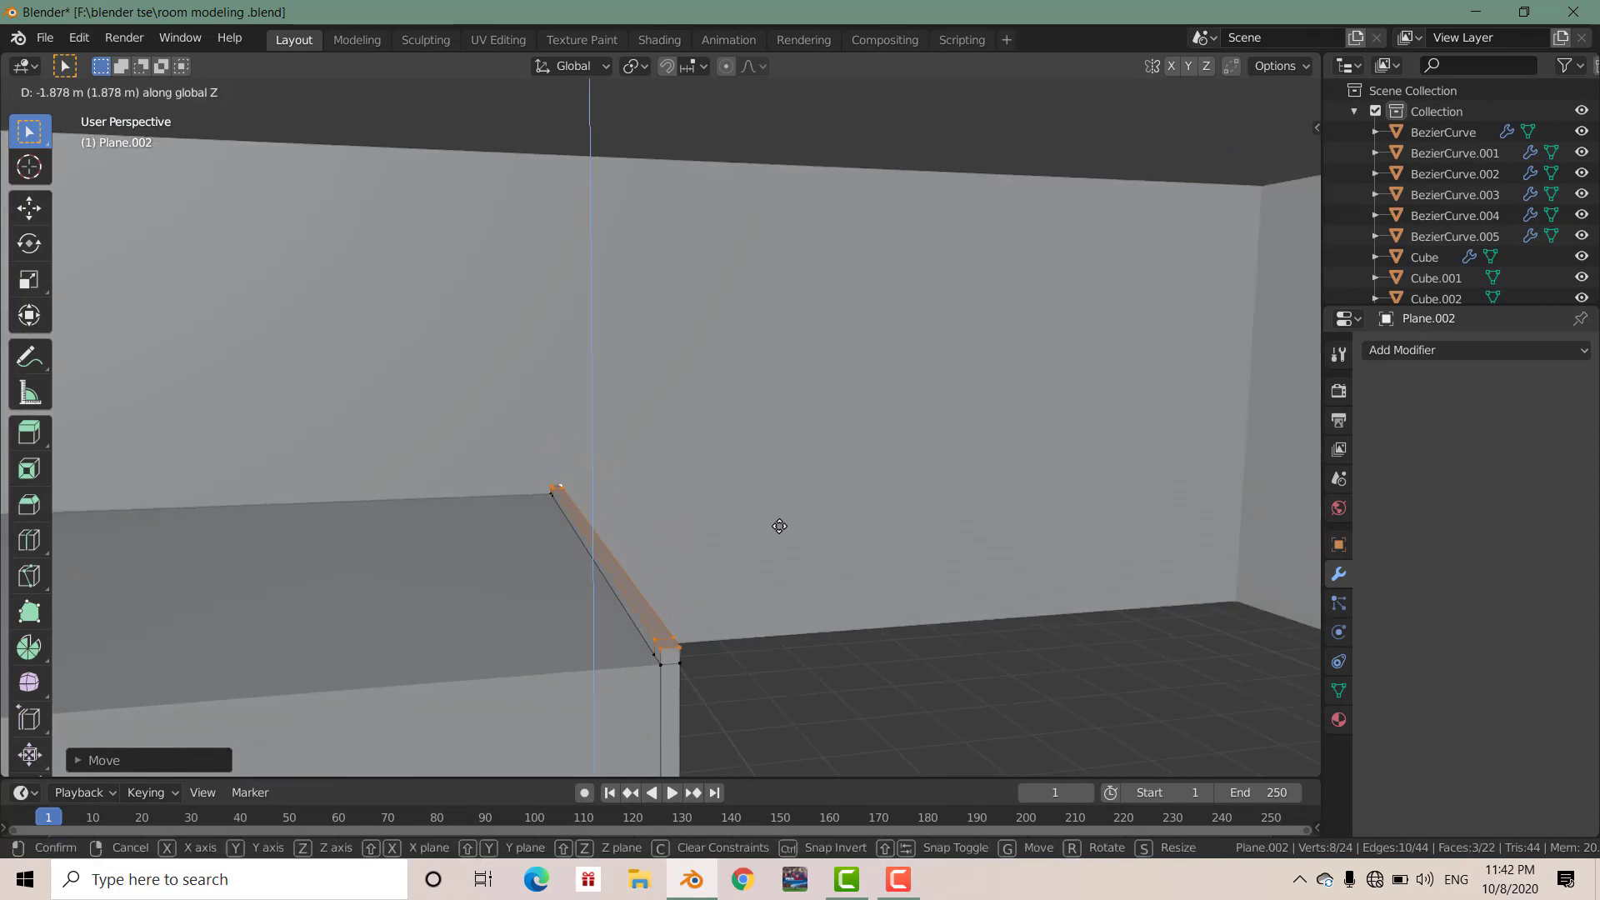
pyautogui.click(782, 518)
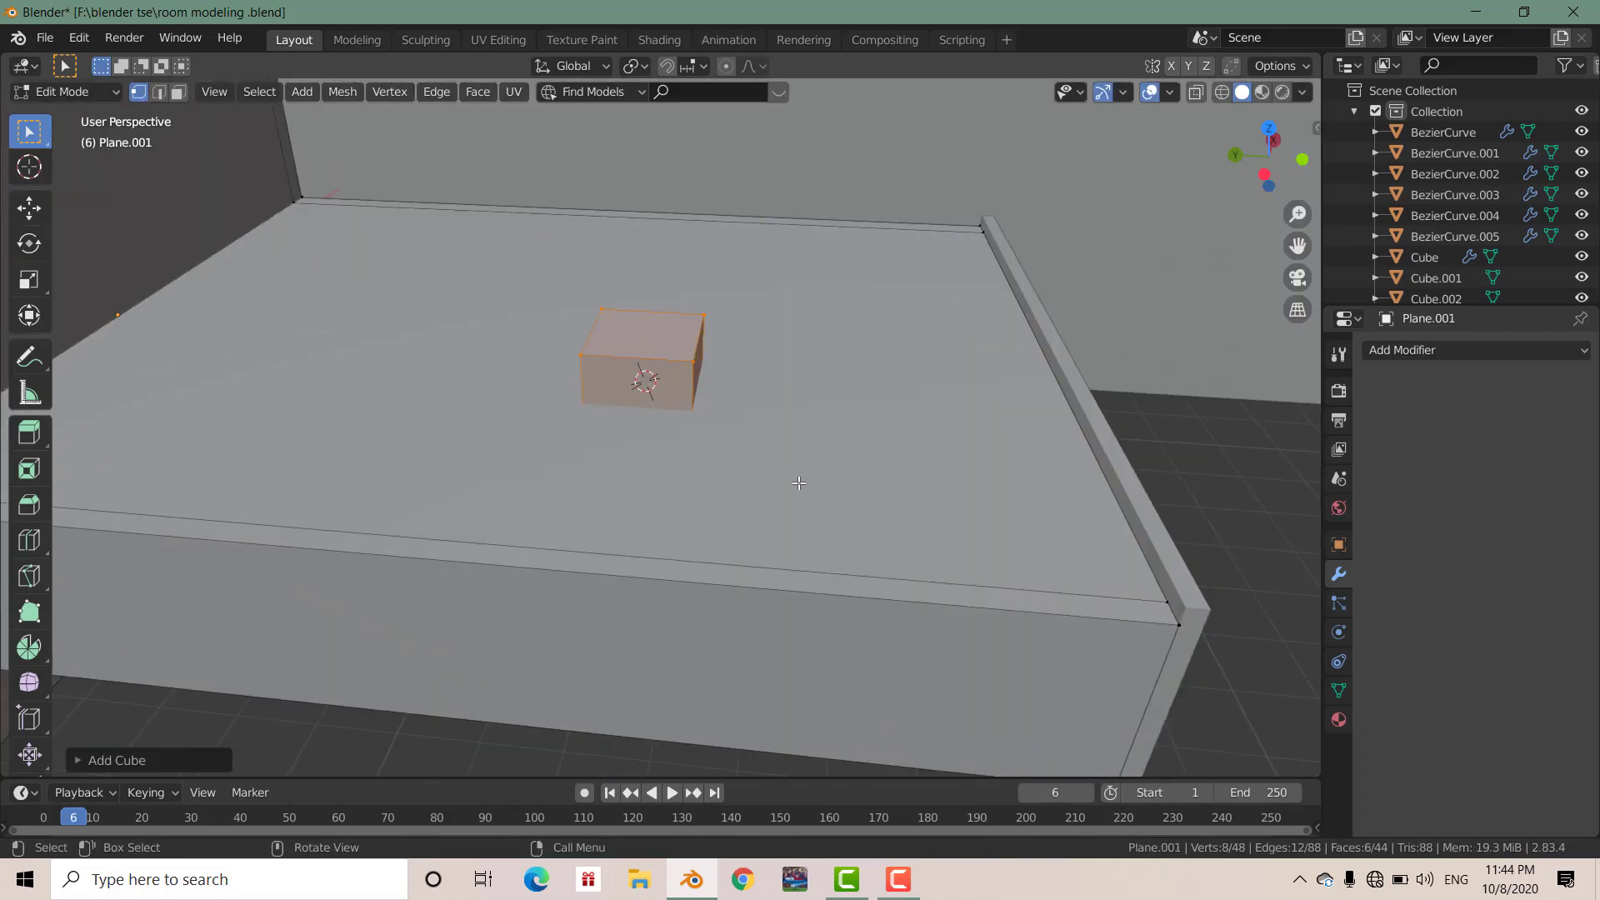
# Stretch the newly added cube along X into a flat block on the bed.
pyautogui.press('s')
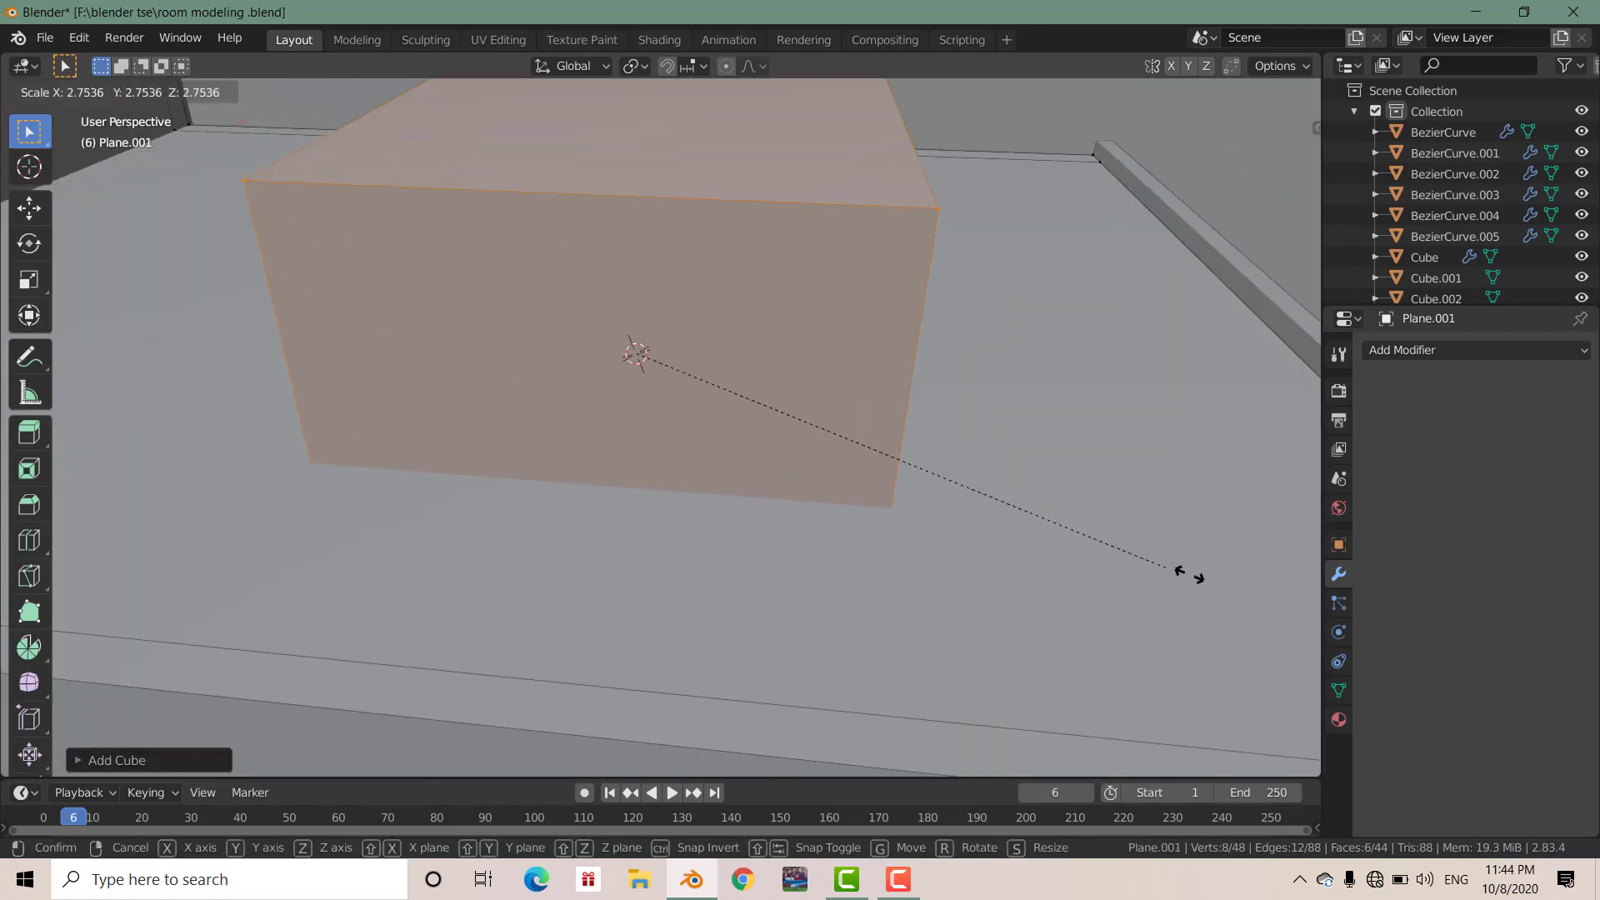
pyautogui.press('Escape')
pyautogui.scroll(-3, 1166, 608)
pyautogui.scroll(-5, 1093, 625)
pyautogui.press('s')
pyautogui.press('x')
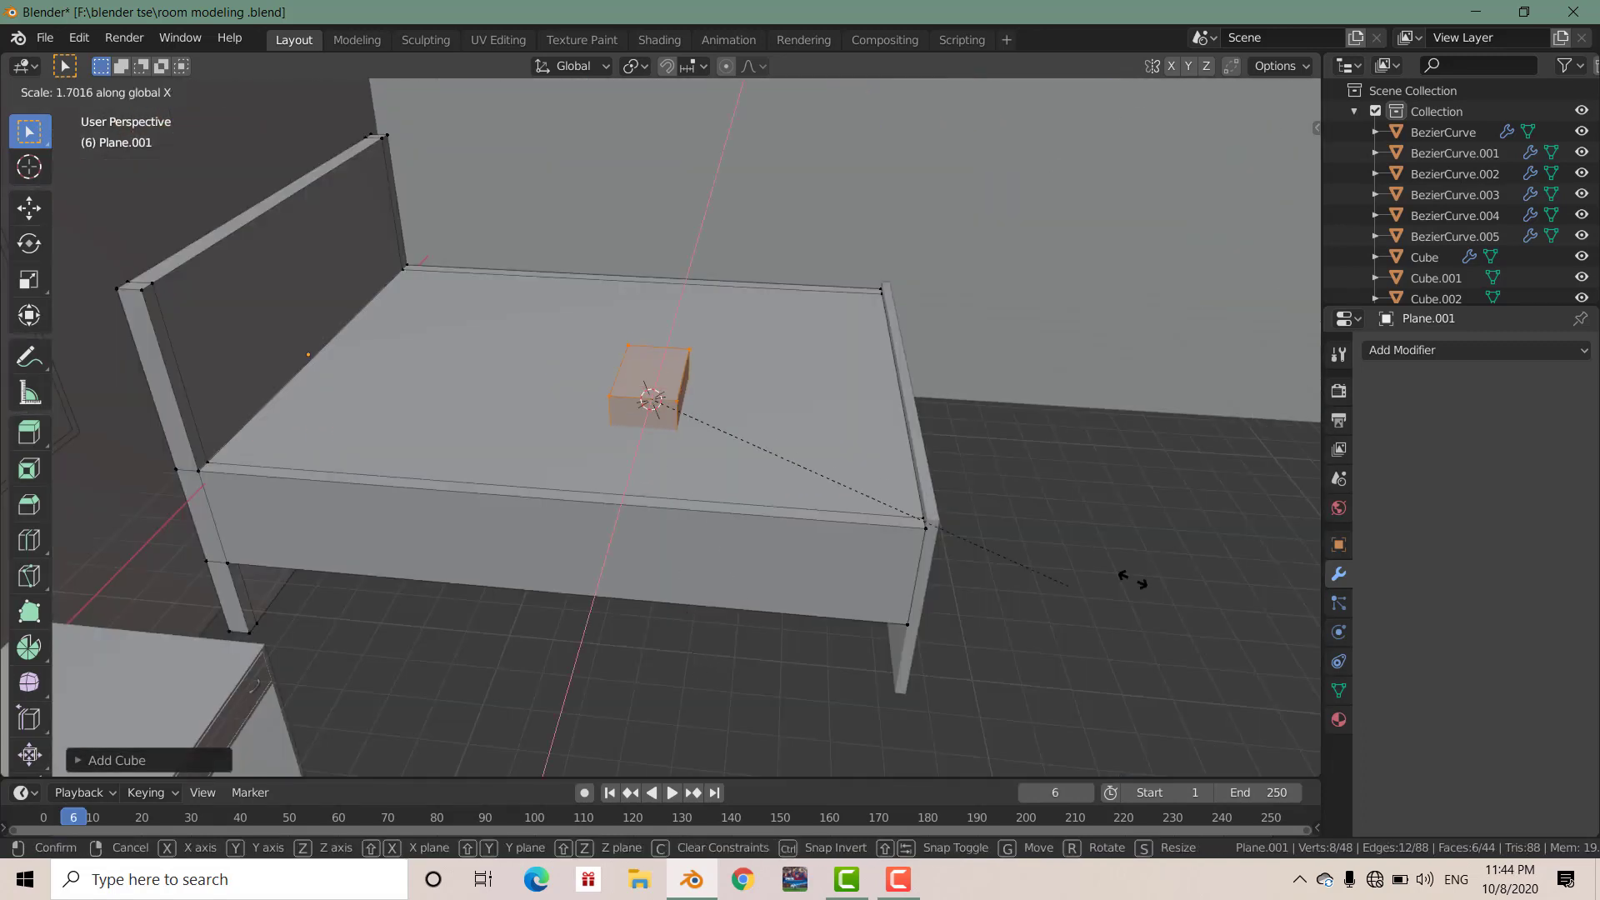
pyautogui.click(131, 106)
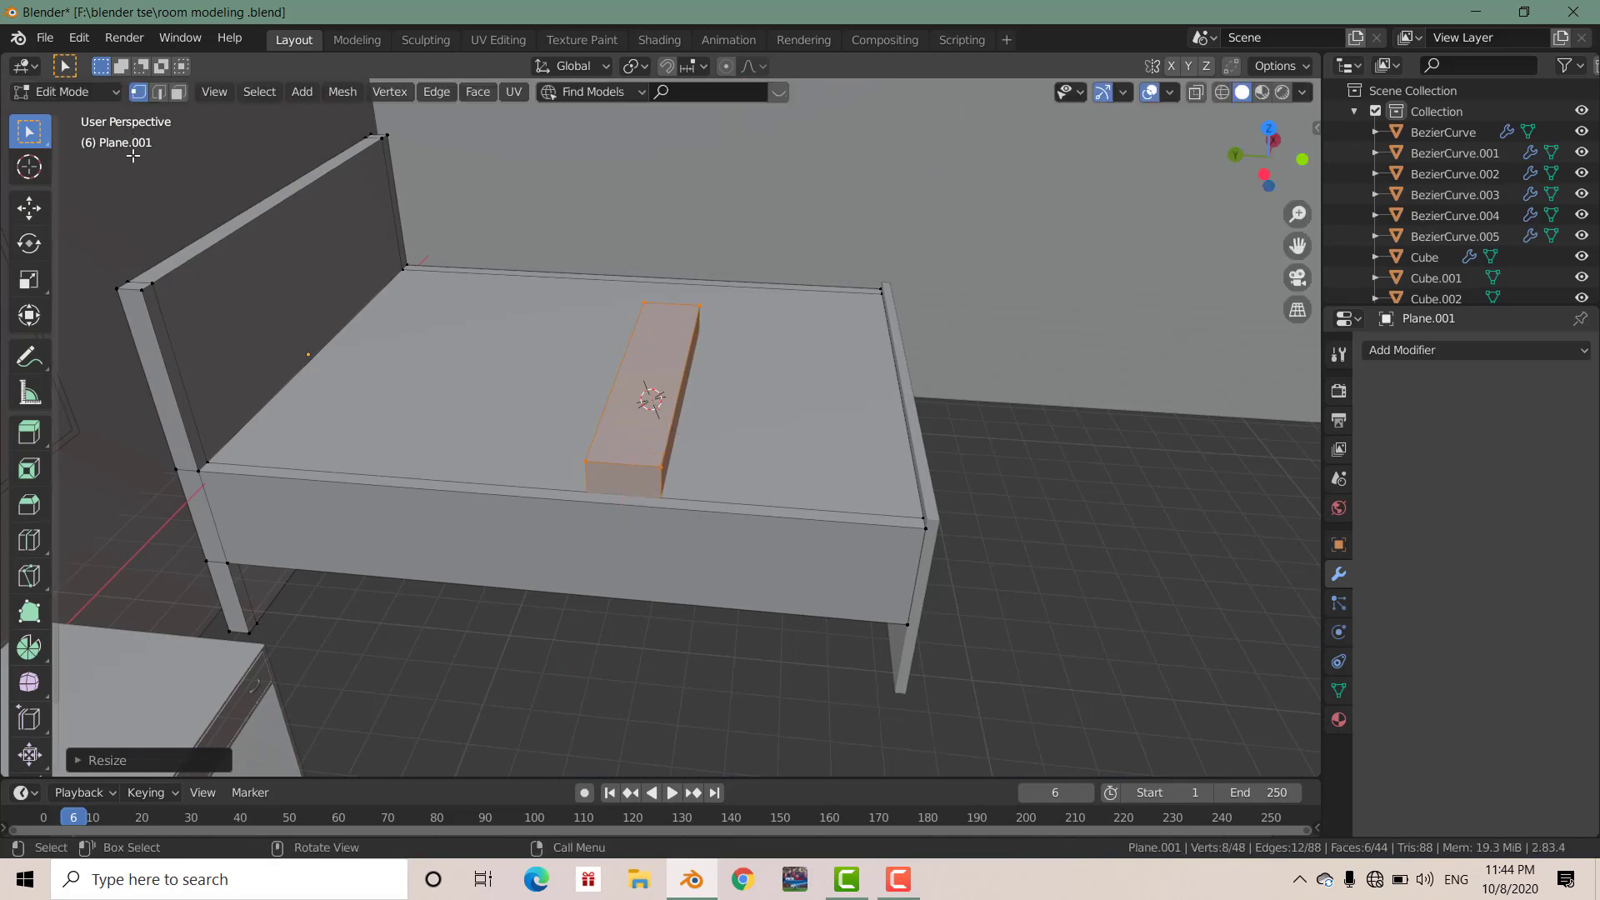
# In top view, slide the block sideways along X and narrow its width.
pyautogui.press('KP_7')
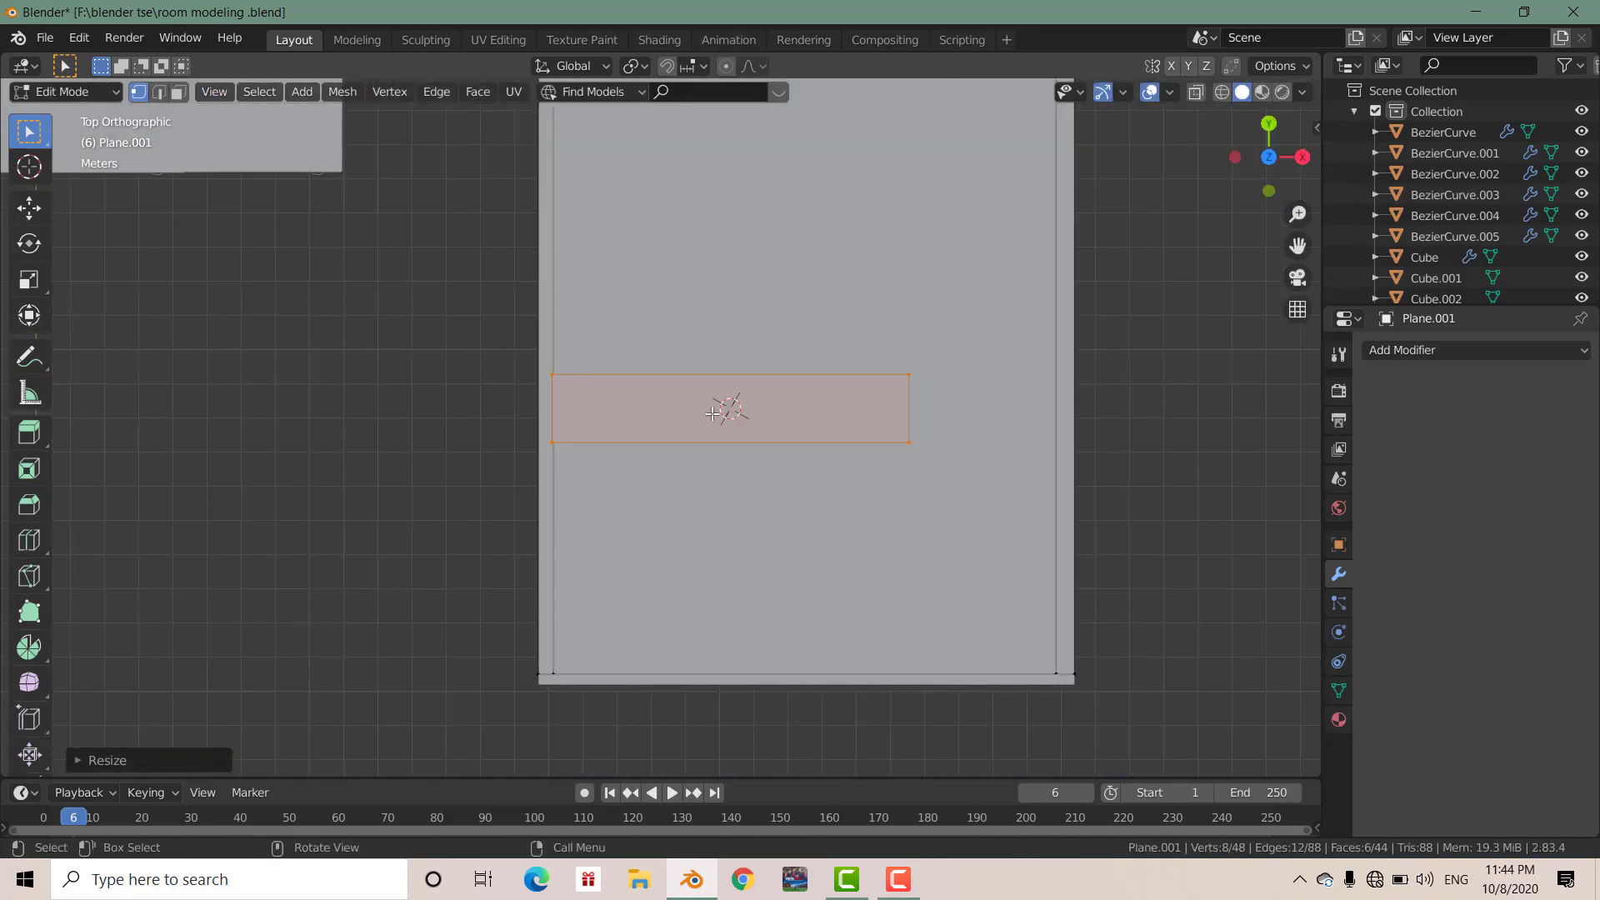
pyautogui.press('s')
pyautogui.press('y')
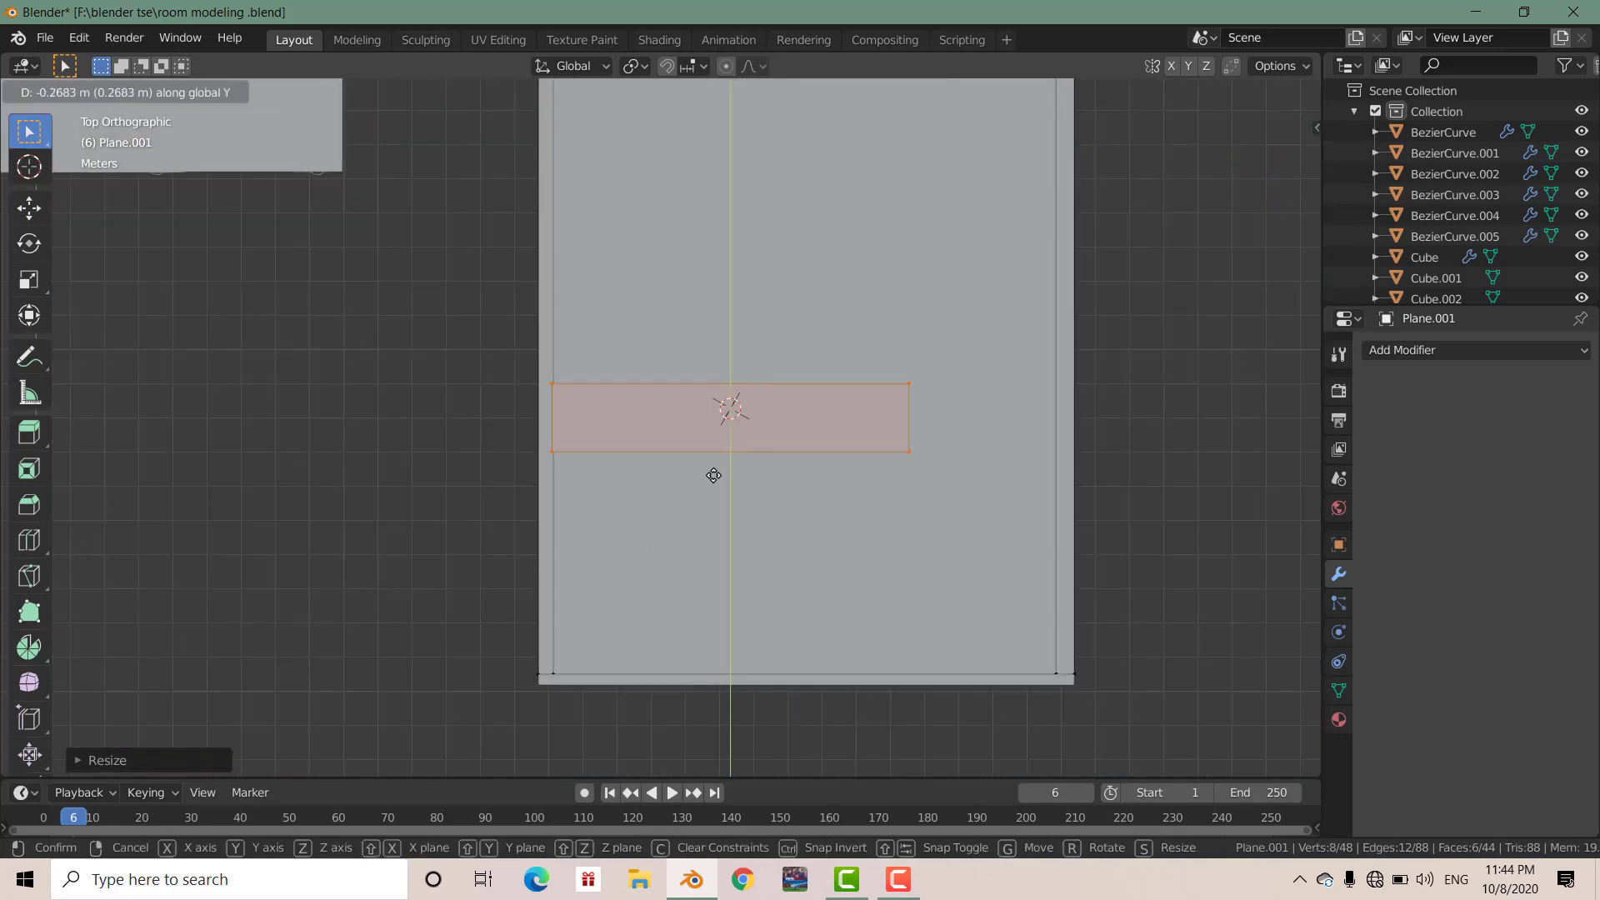
pyautogui.press('x')
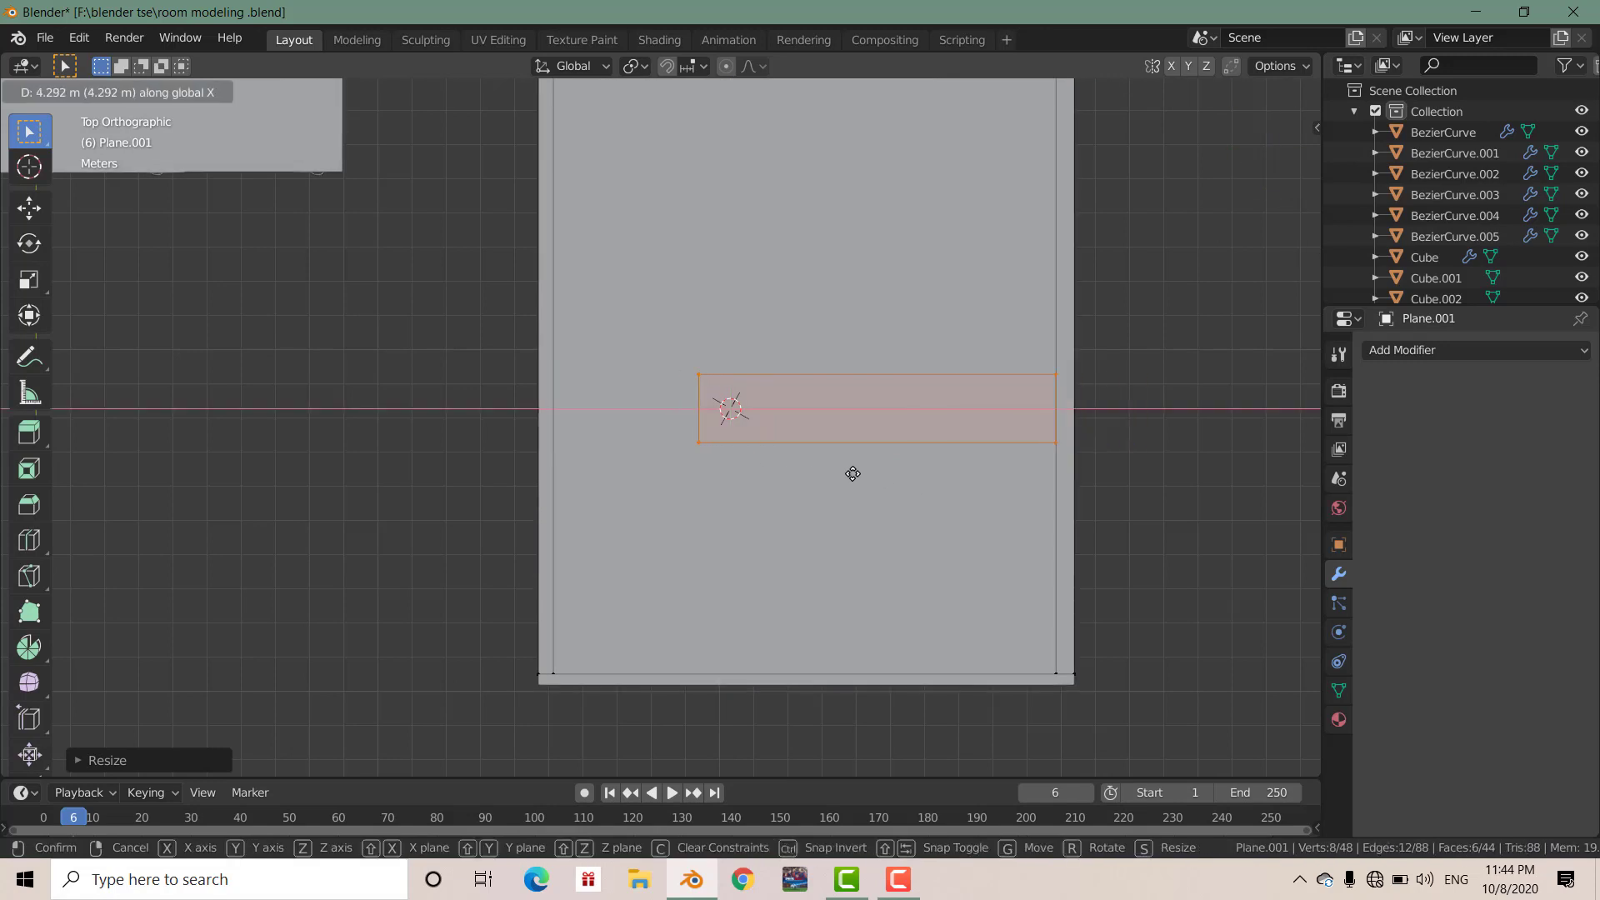
pyautogui.click(633, 451)
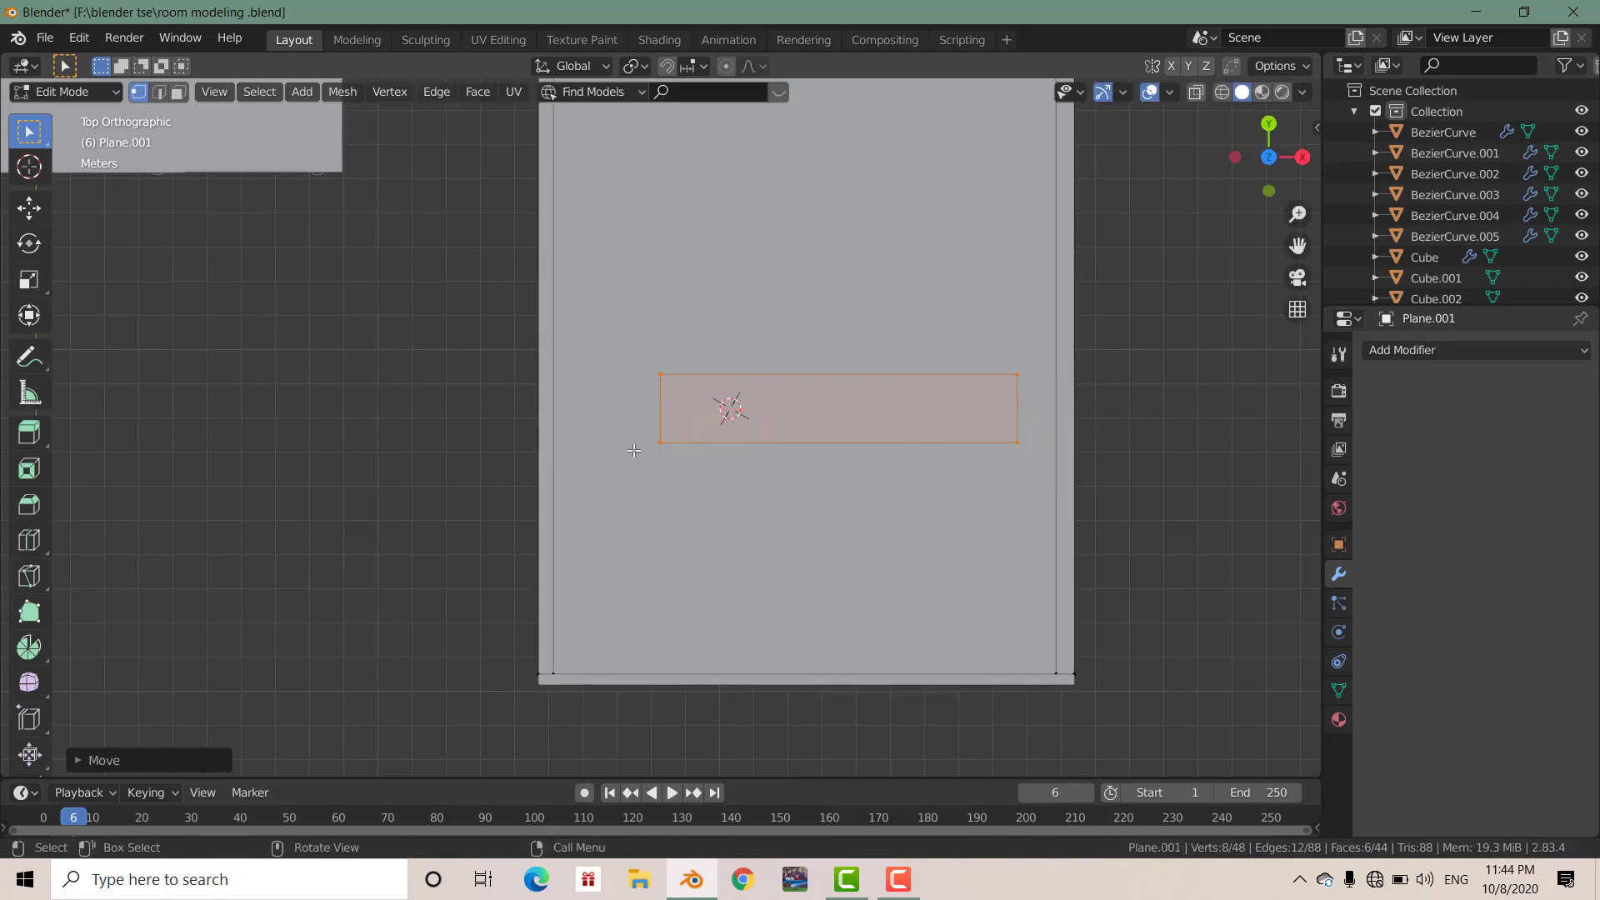
pyautogui.press('s')
pyautogui.press('x')
pyautogui.click(557, 444)
# Reposition and uniformly rescale the block, then centre it on the bed along X.
pyautogui.press('g')
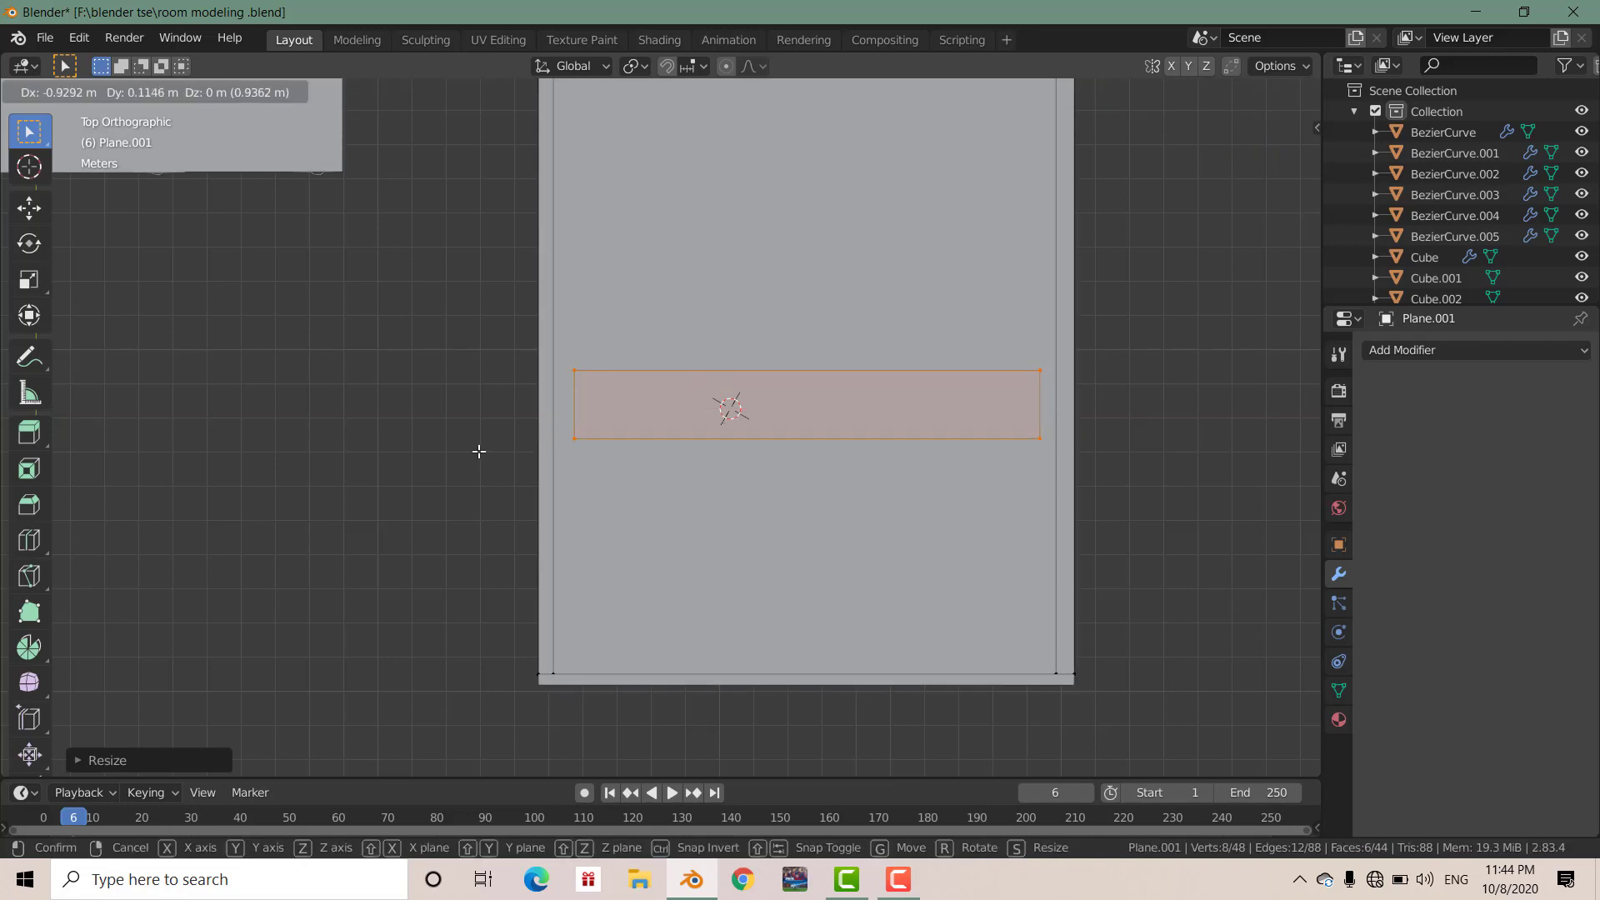
pyautogui.click(478, 451)
pyautogui.press('s')
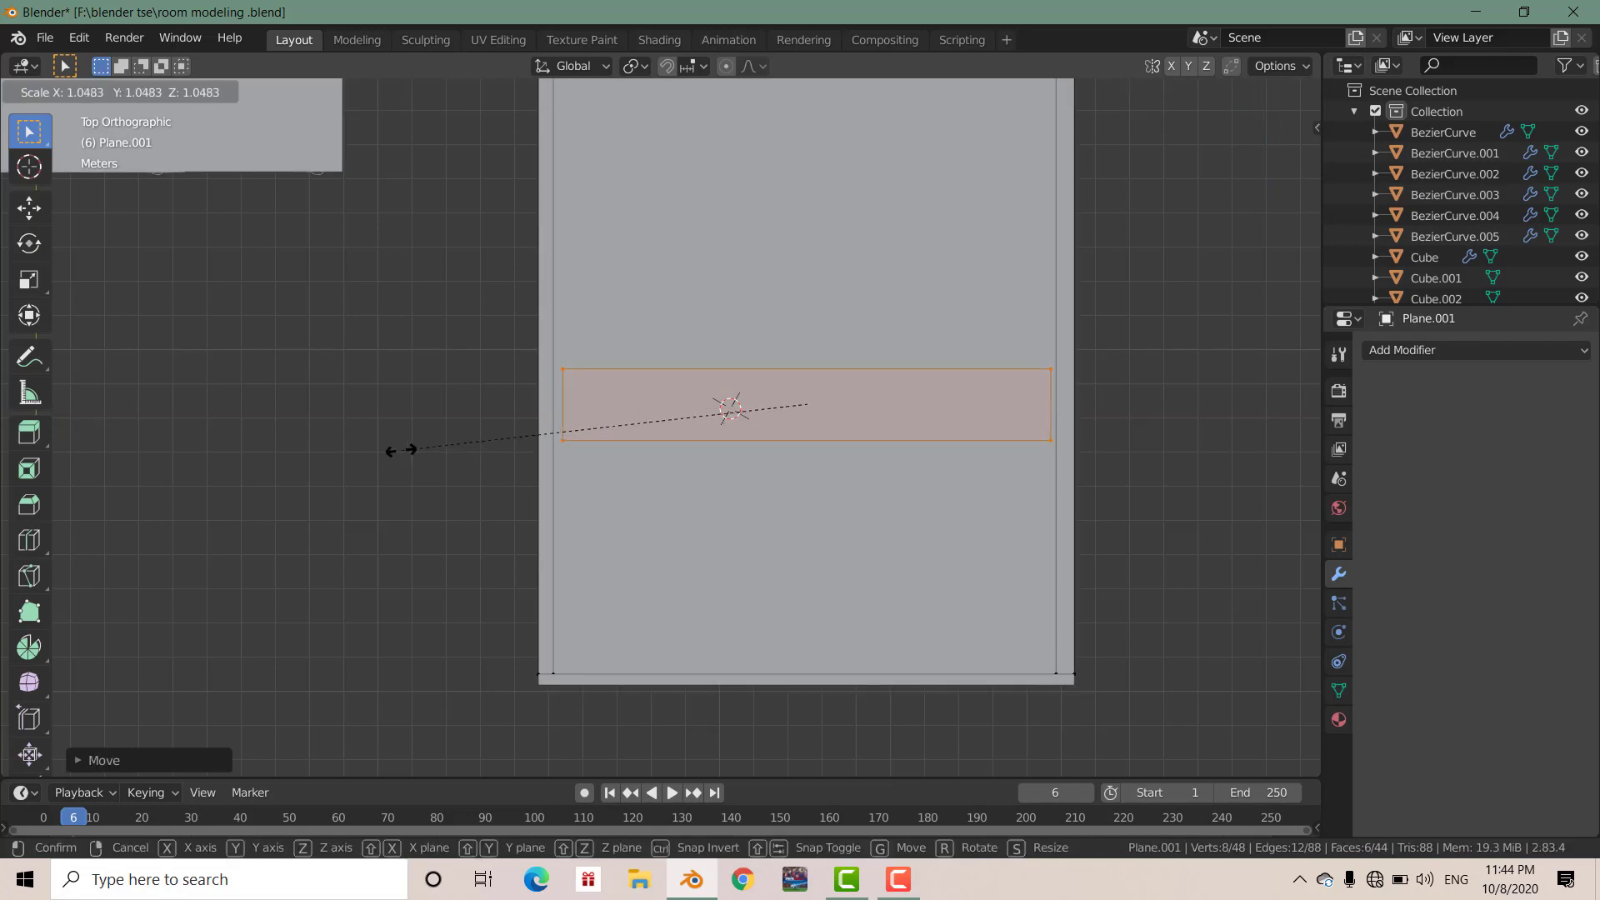
pyautogui.click(315, 437)
pyautogui.scroll(-1, 419, 446)
pyautogui.press('g')
pyautogui.press('y')
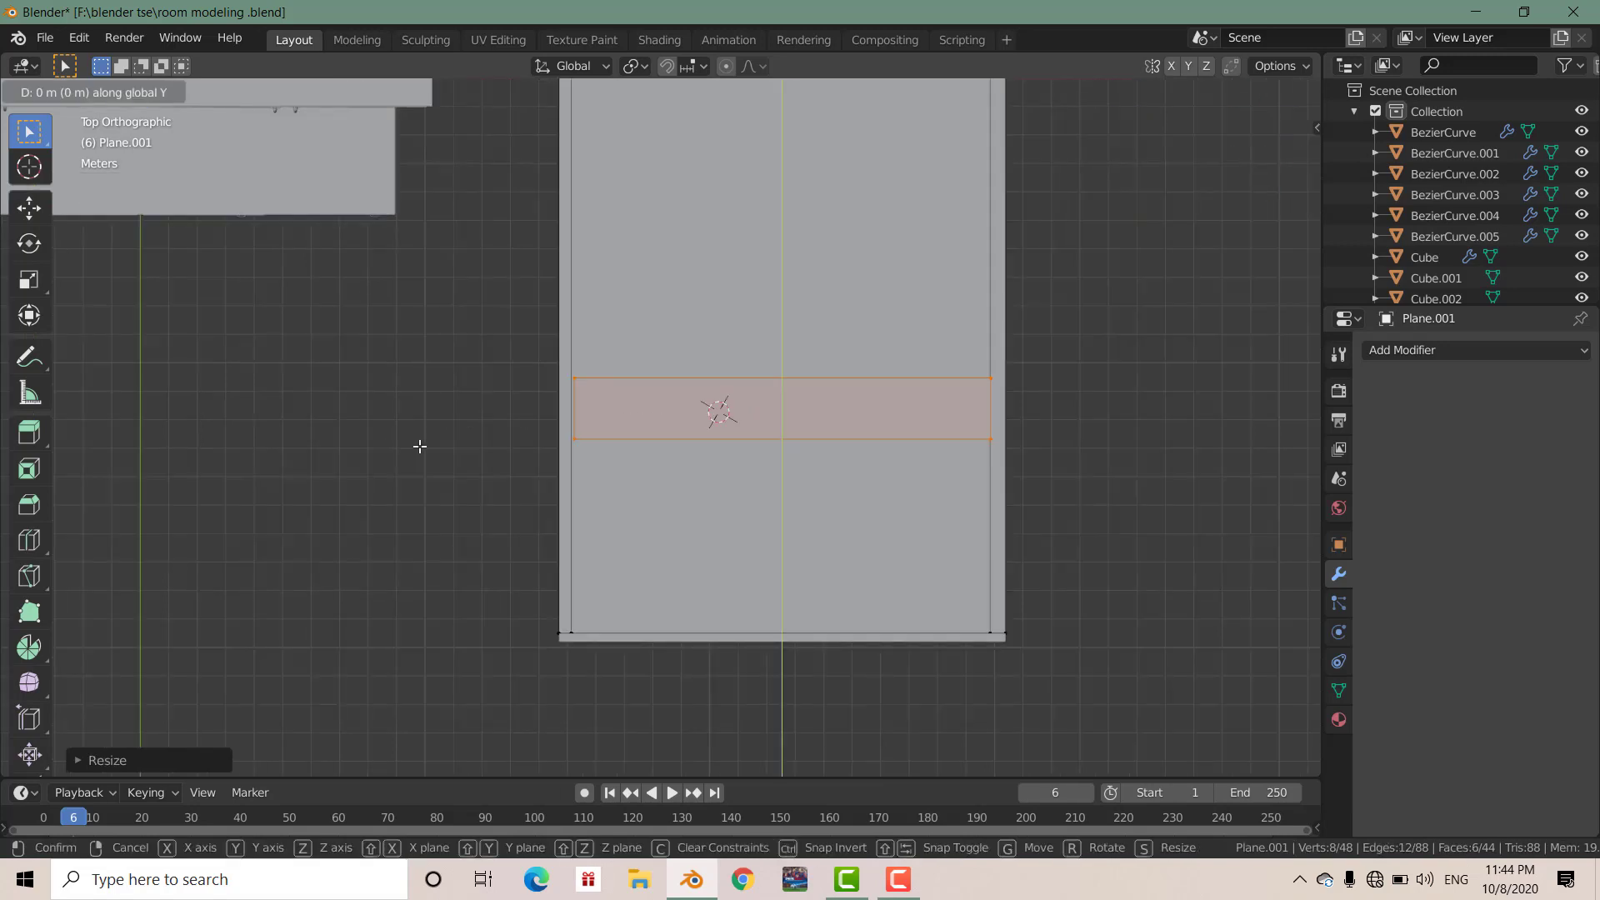
pyautogui.press('x')
pyautogui.click(401, 448)
# Stretch the block along Y to the bed's length and shift it about 1.948 m into the frame.
pyautogui.scroll(-3, 600, 443)
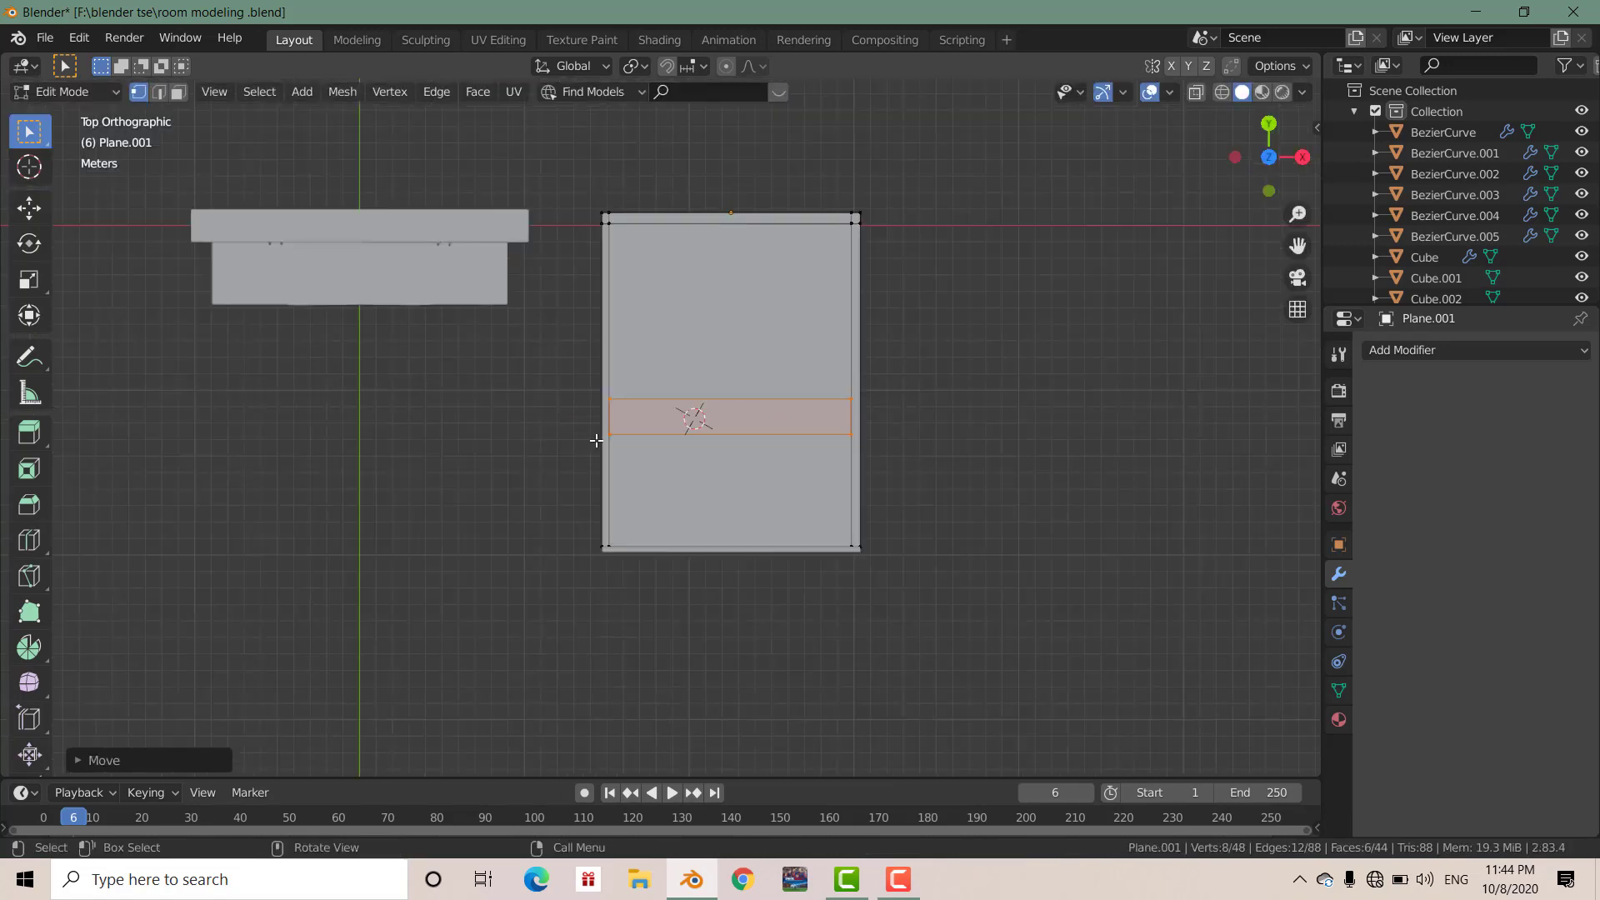
pyautogui.scroll(-1, 600, 444)
pyautogui.press('s')
pyautogui.press('y')
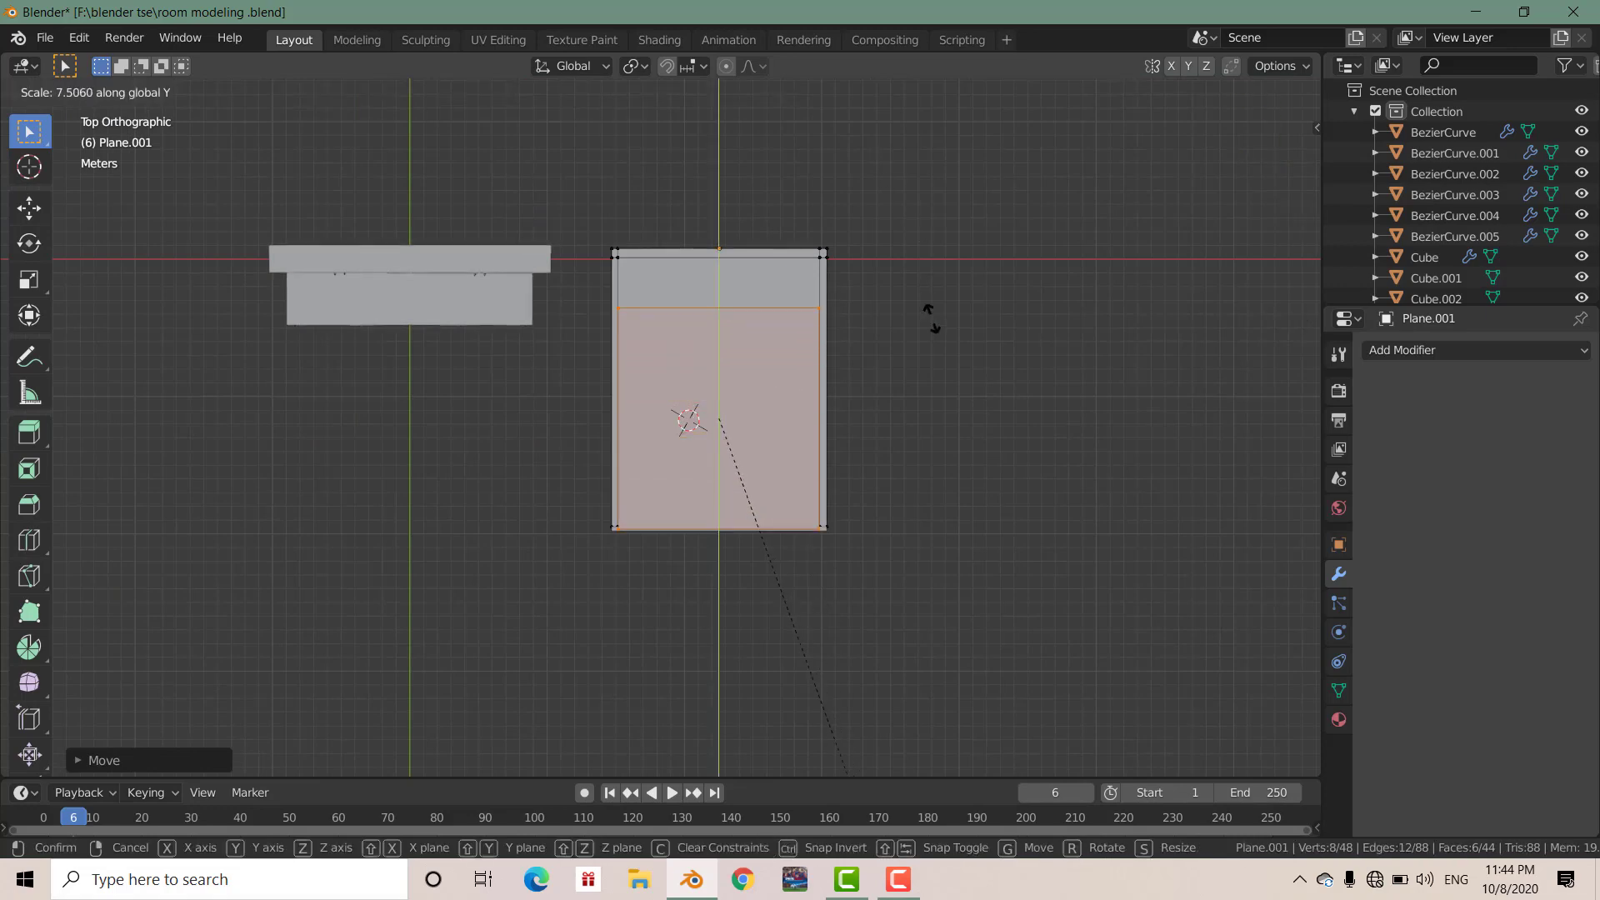
pyautogui.click(949, 441)
pyautogui.press('g')
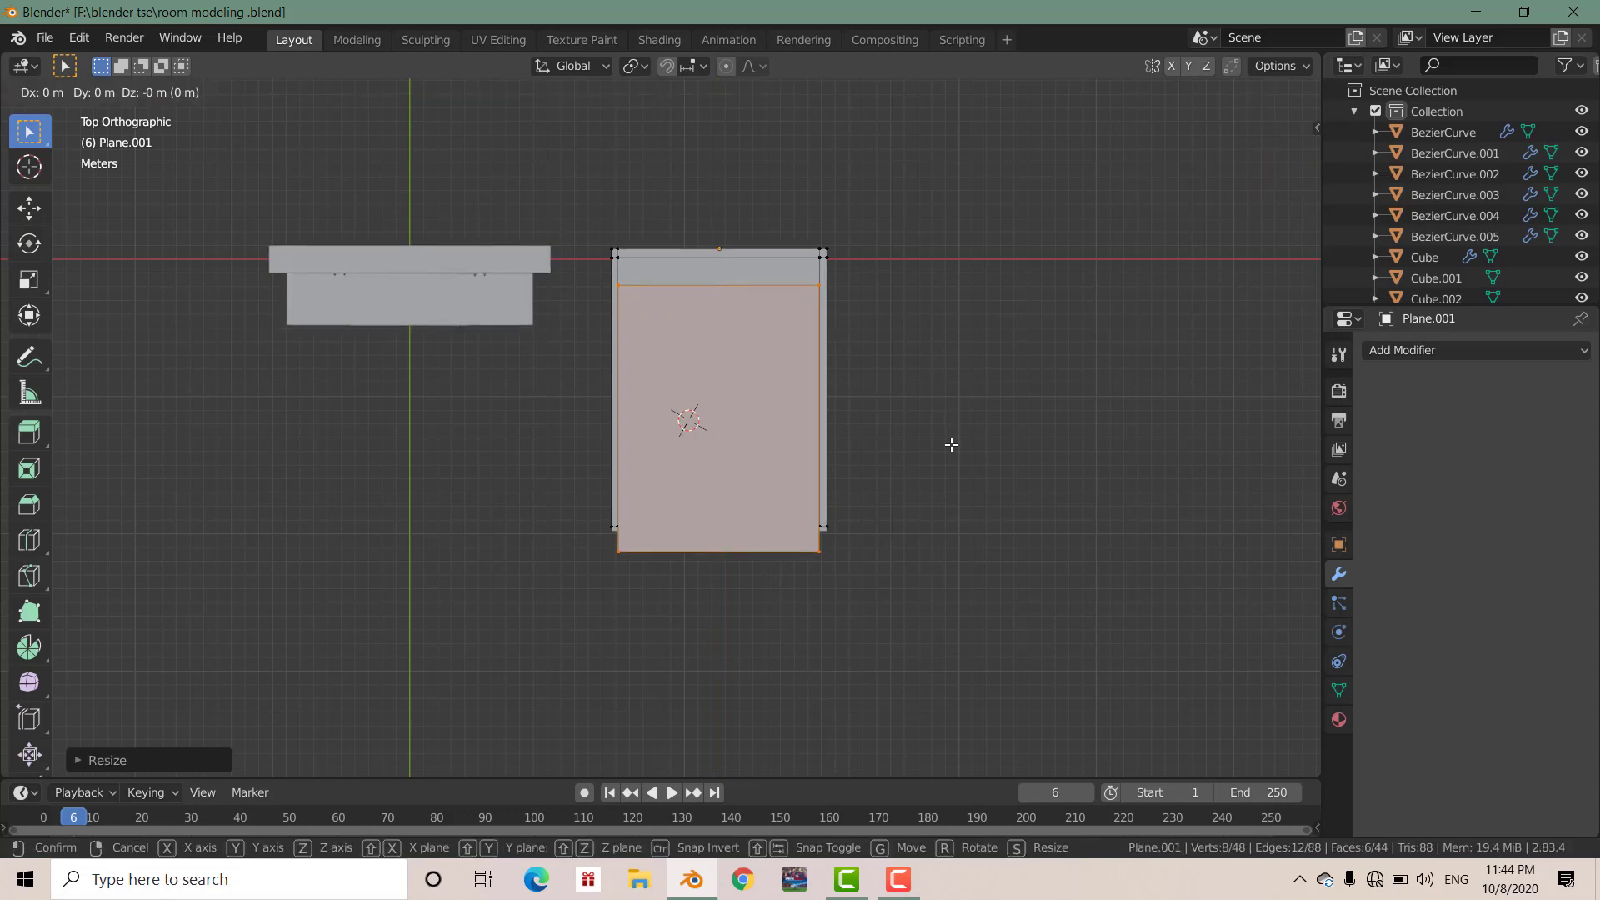
pyautogui.press('y')
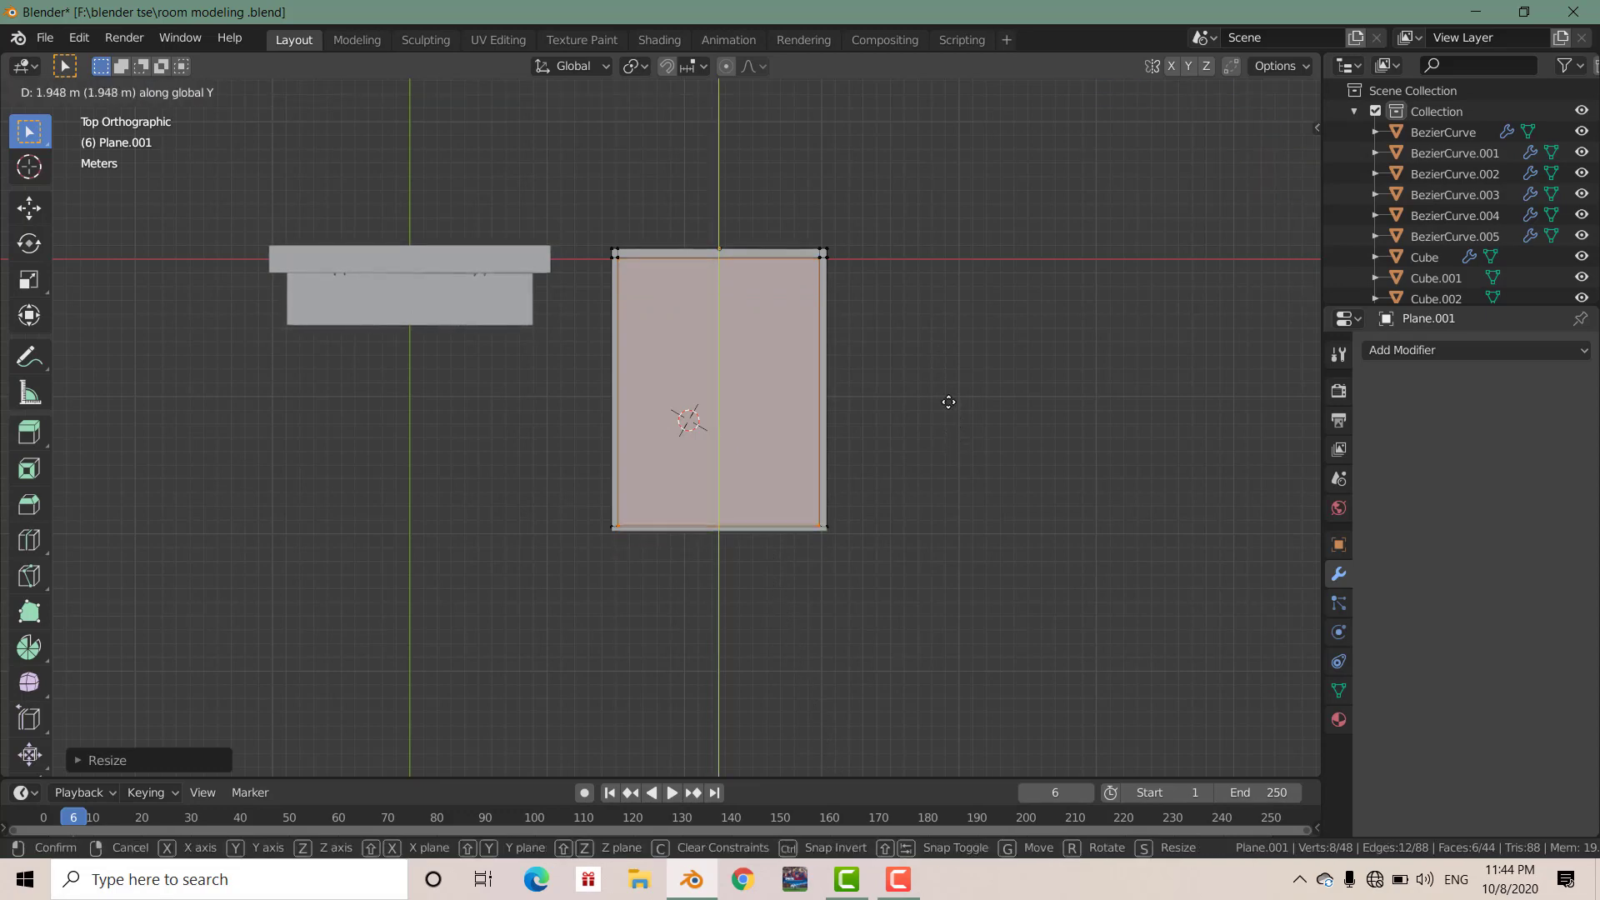
pyautogui.click(948, 401)
# Orbit to a perspective view and check the mattress height, leaving it in place.
pyautogui.scroll(-3, 609, 384)
pyautogui.moveTo(608, 384)
pyautogui.mouseDown(button='middle')
pyautogui.moveTo(808, 343)
pyautogui.moveTo(753, 315)
pyautogui.moveTo(885, 275)
pyautogui.moveTo(850, 308)
pyautogui.mouseUp(button='middle')
pyautogui.scroll(5, 762, 311)
pyautogui.scroll(3, 753, 315)
pyautogui.scroll(-3, 849, 308)
pyautogui.scroll(-2, 812, 323)
pyautogui.moveTo(820, 380); pyautogui.dragTo(770, 375, button='middle')
pyautogui.scroll(3, 770, 375)
pyautogui.press('g')
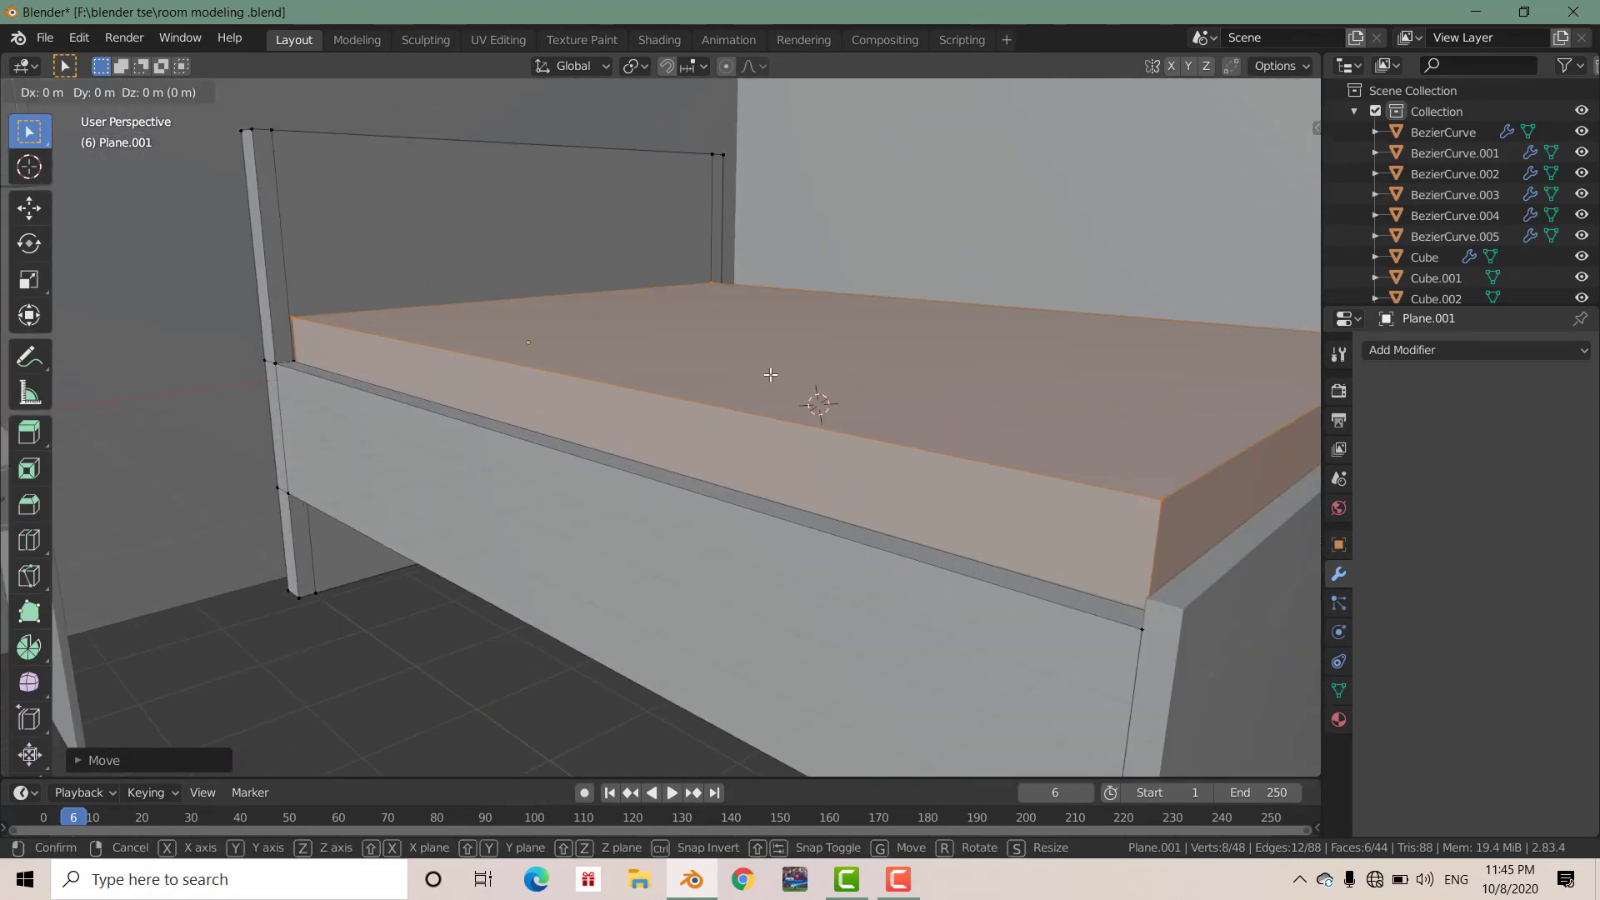
pyautogui.press('z')
pyautogui.rightClick(800, 275)
# Try a Subdivision Surface modifier on the bed mesh, then remove it.
pyautogui.scroll(-5, 800, 275)
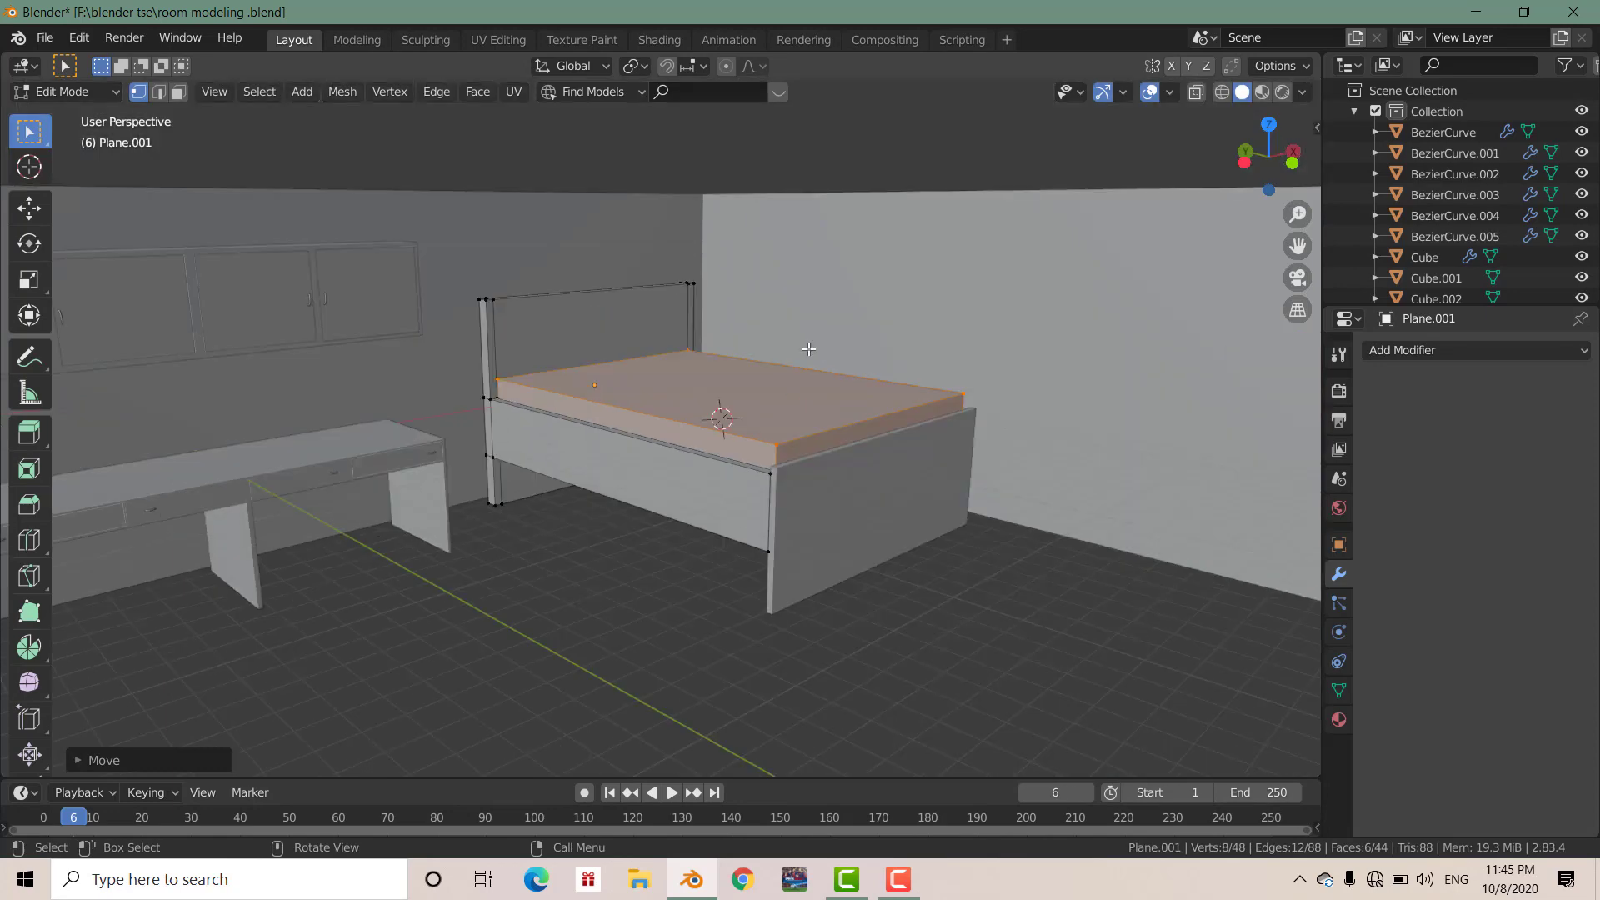
pyautogui.moveTo(799, 275); pyautogui.dragTo(749, 283, button='middle')
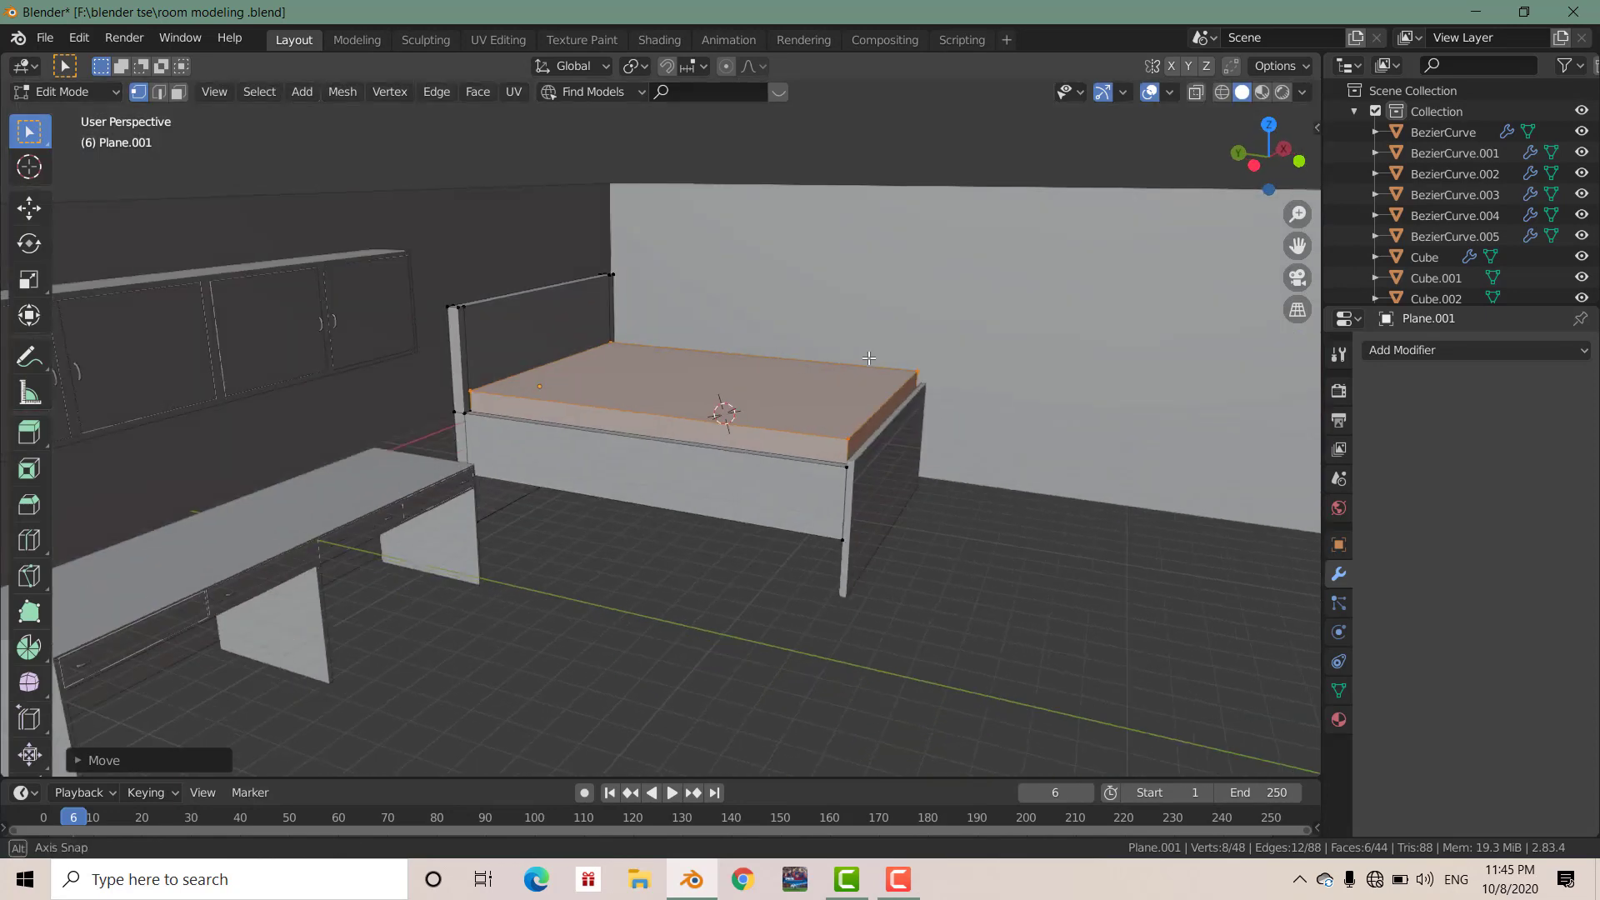
pyautogui.click(1419, 349)
pyautogui.click(1237, 690)
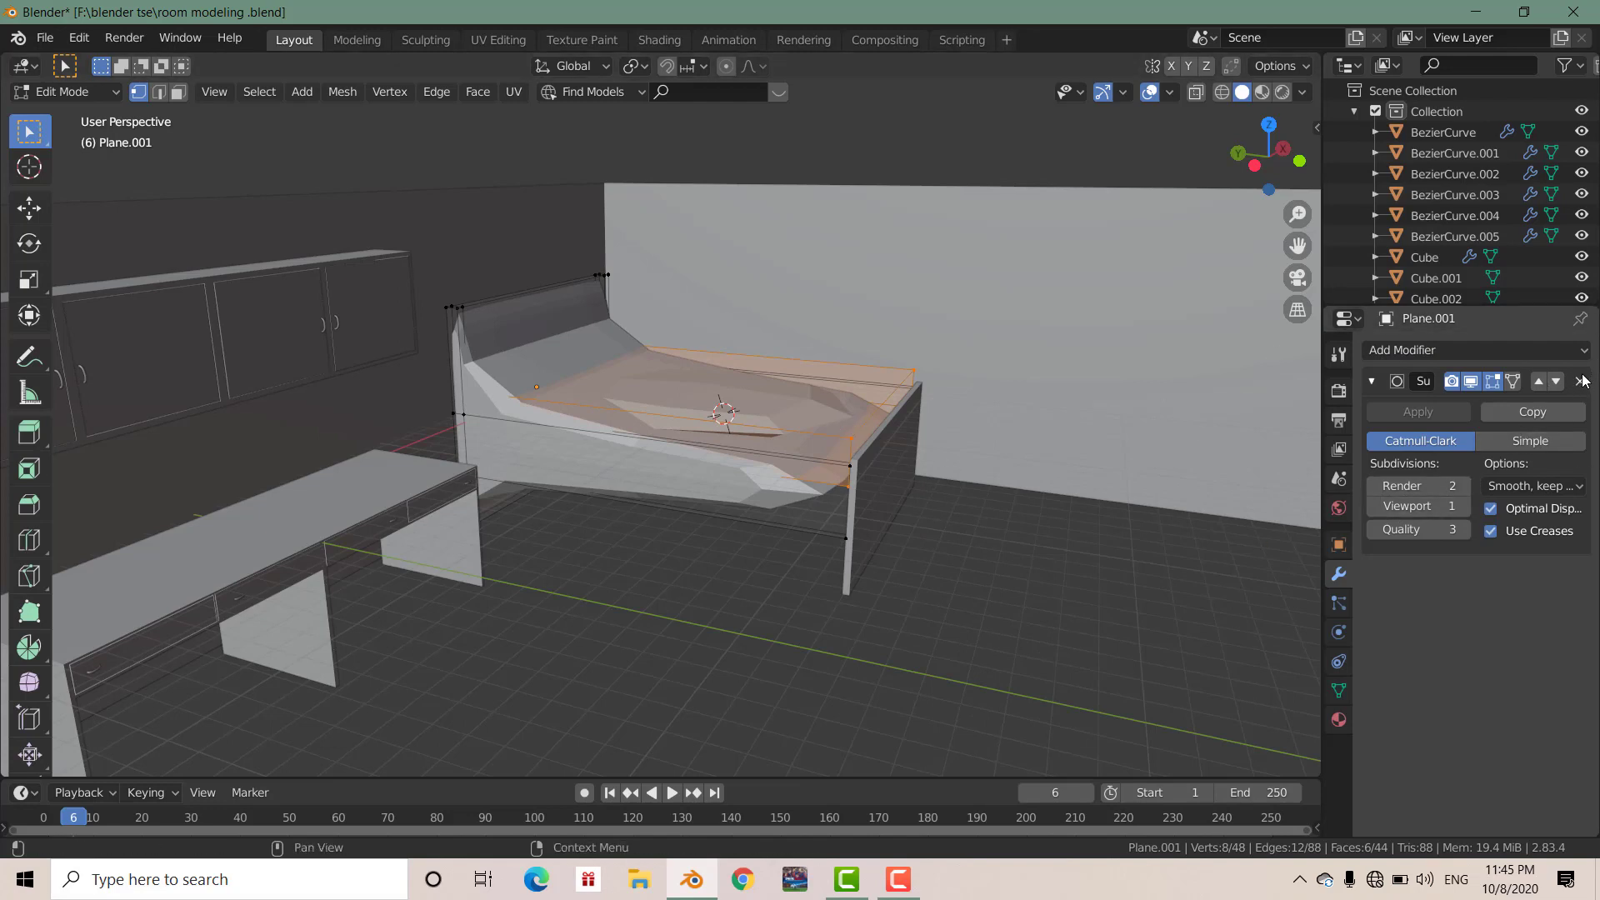
pyautogui.click(1580, 381)
pyautogui.scroll(3, 786, 386)
pyautogui.scroll(-2, 846, 433)
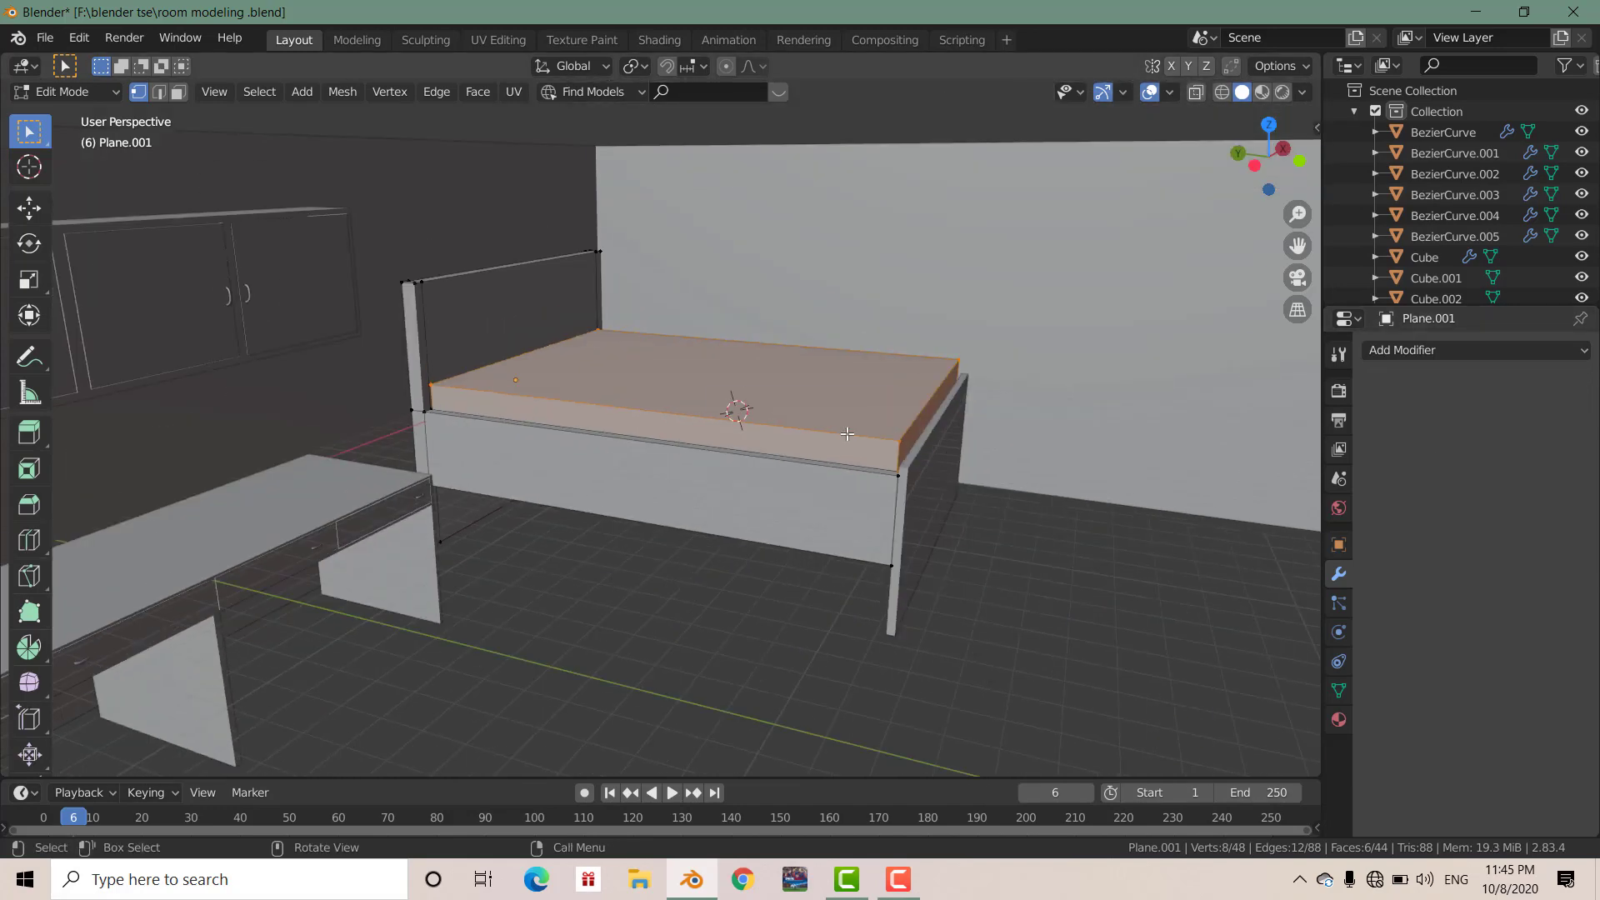
# Separate the slab as Plane.003 and give it Subdivision Surface at viewport level 2.
pyautogui.press('p')
pyautogui.click(847, 433)
pyautogui.press('Tab')
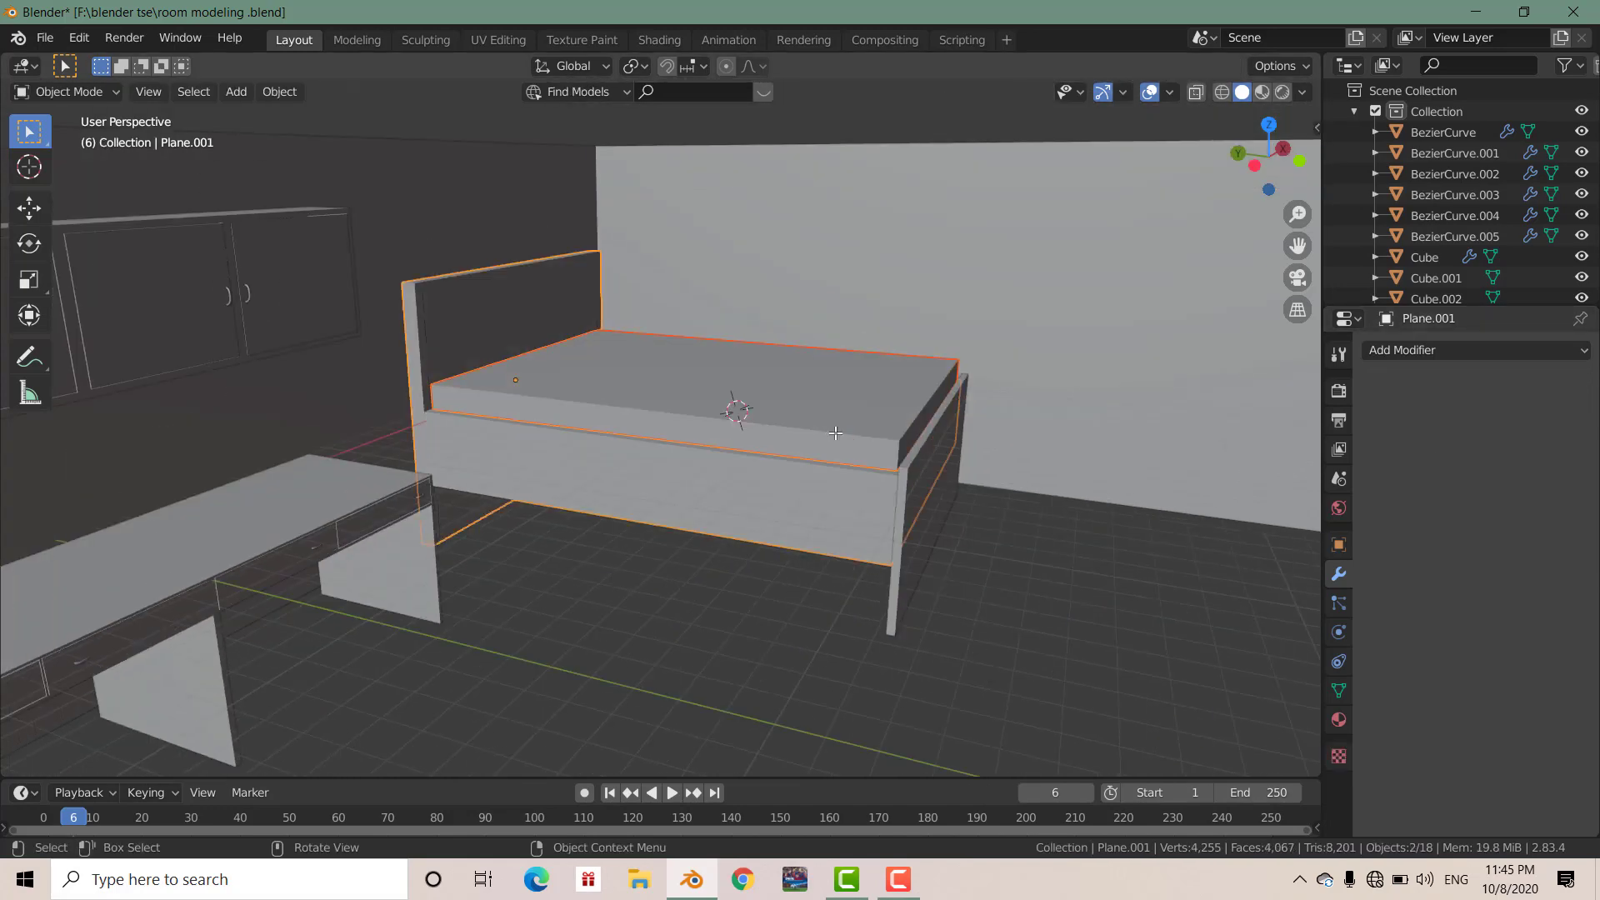
pyautogui.click(835, 432)
pyautogui.click(1432, 352)
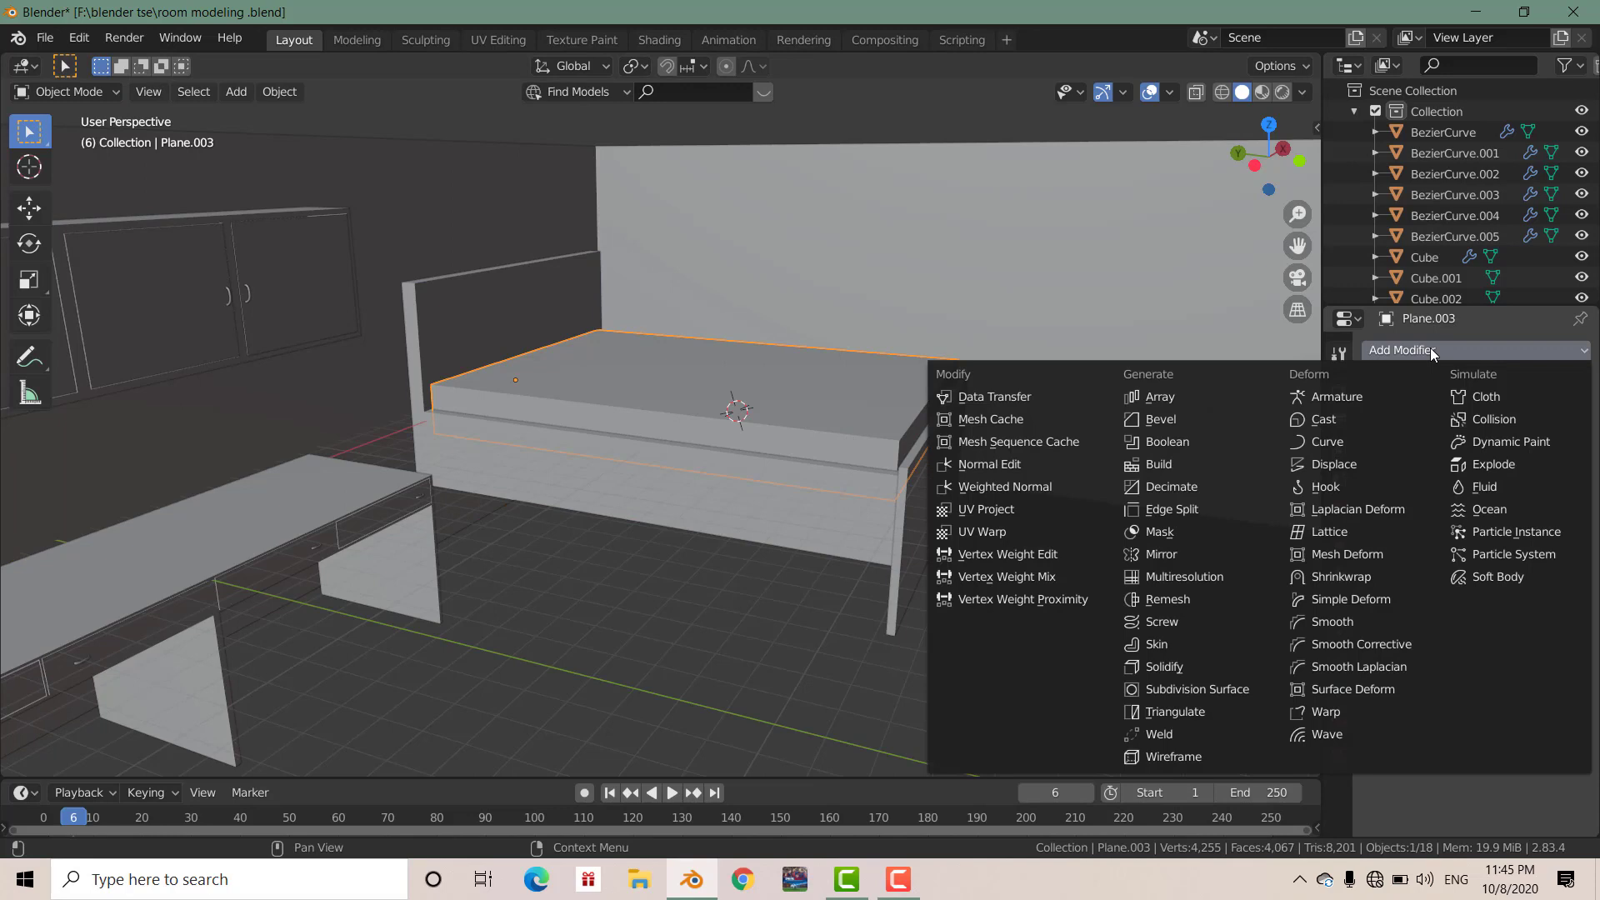
pyautogui.click(1222, 683)
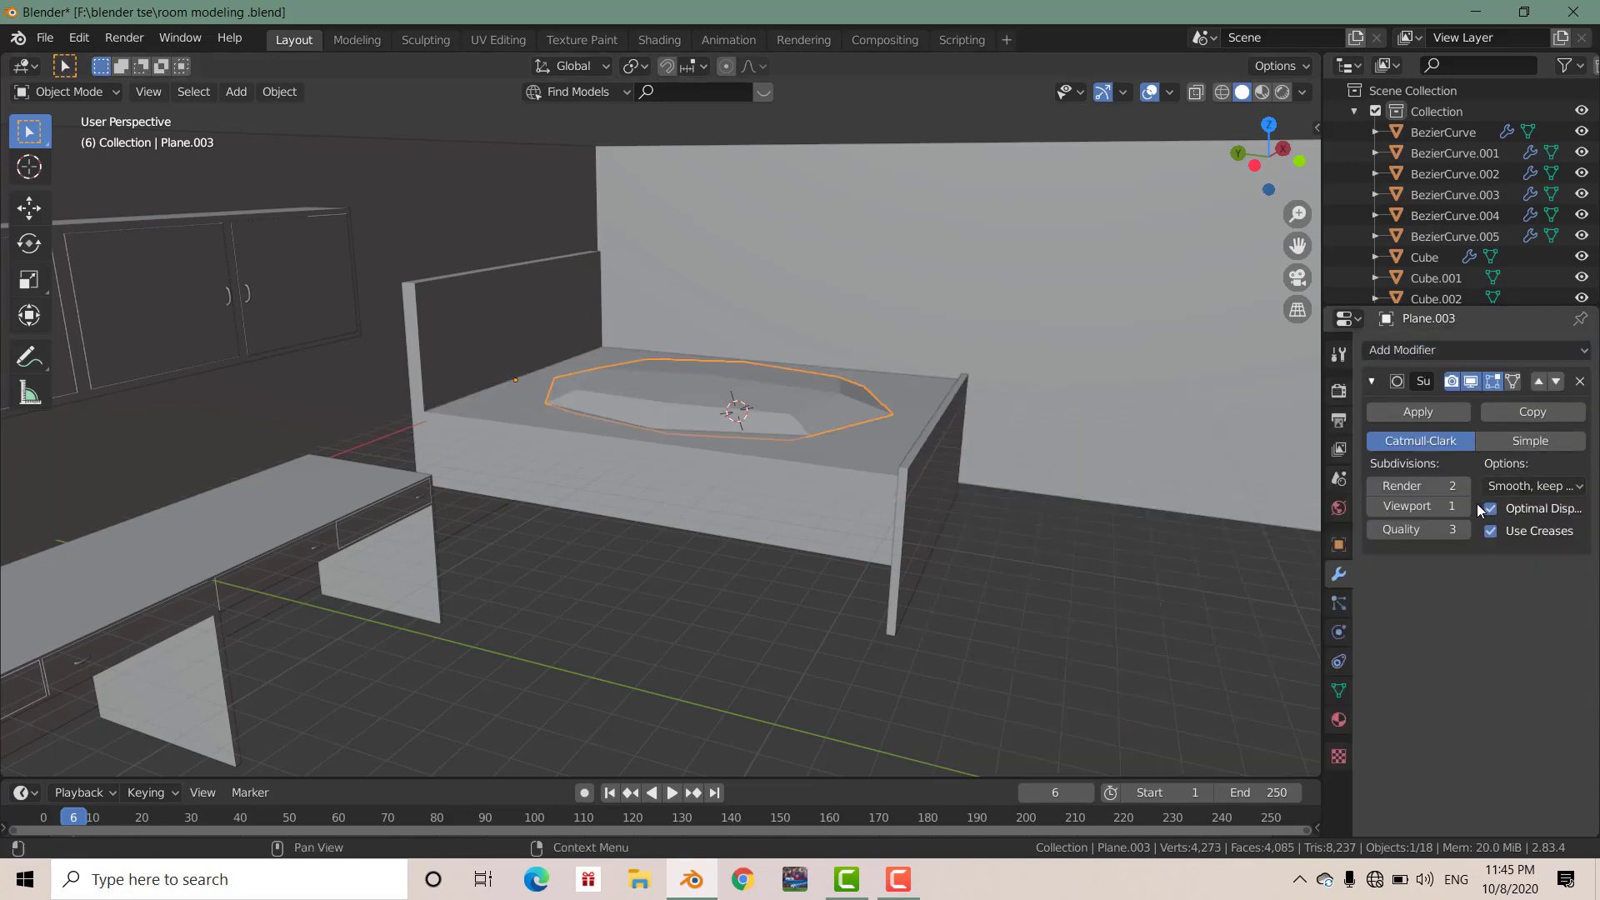
pyautogui.hotkey('ctrl', '2')
pyautogui.press('Tab')
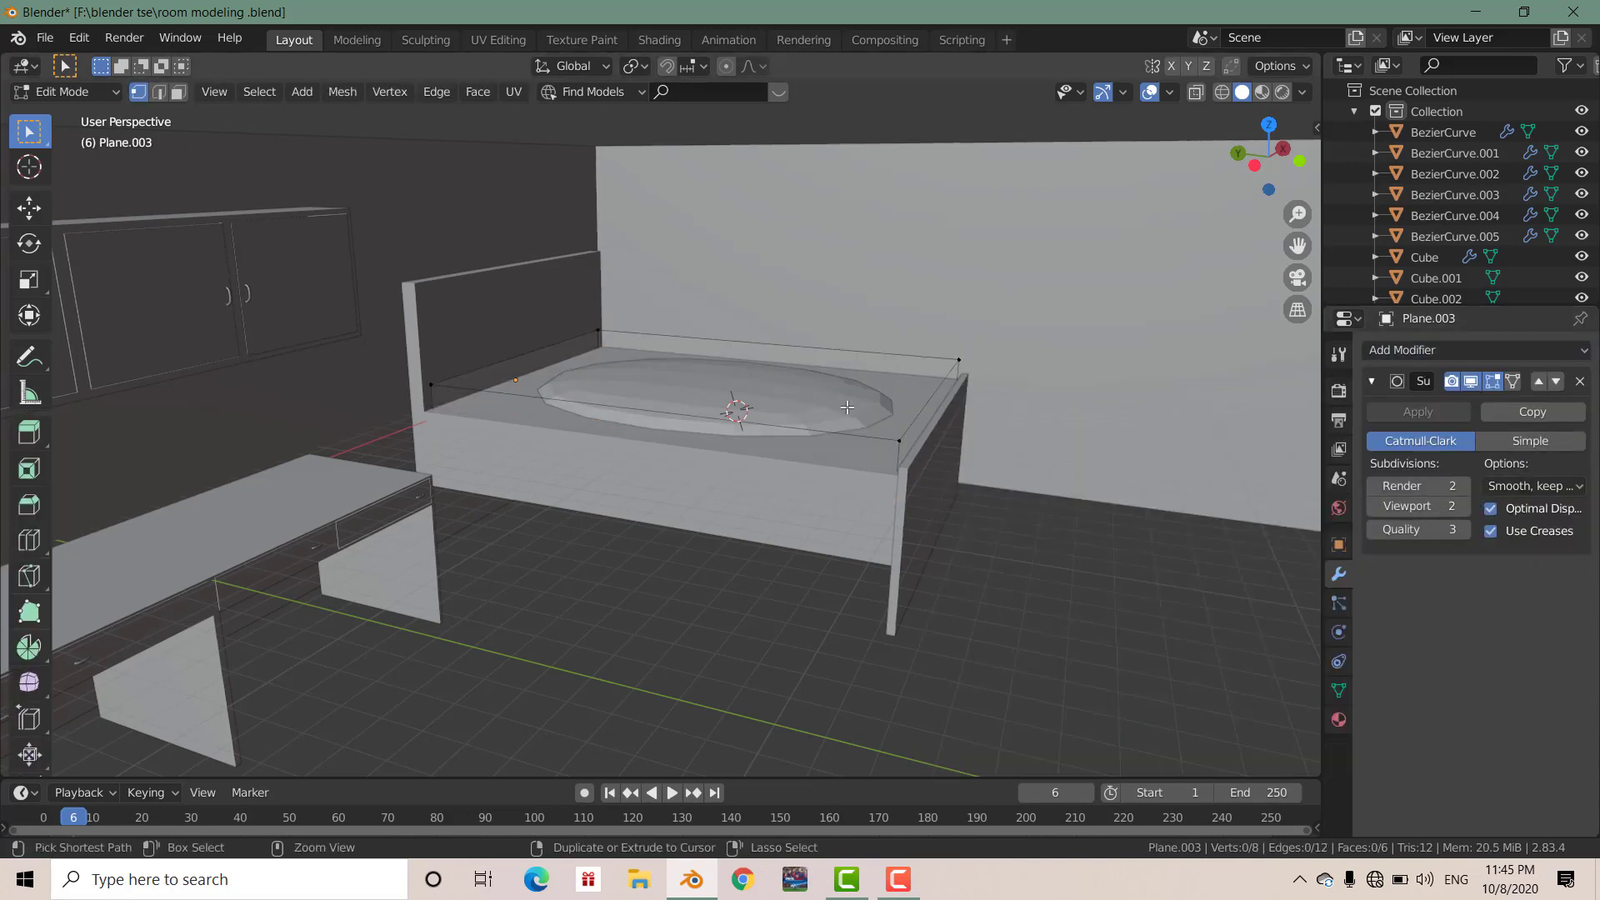
# Add two crosswise loop cuts slid close to the slab's head and foot ends.
pyautogui.hotkey('ctrl', 'r')
pyautogui.click(848, 407)
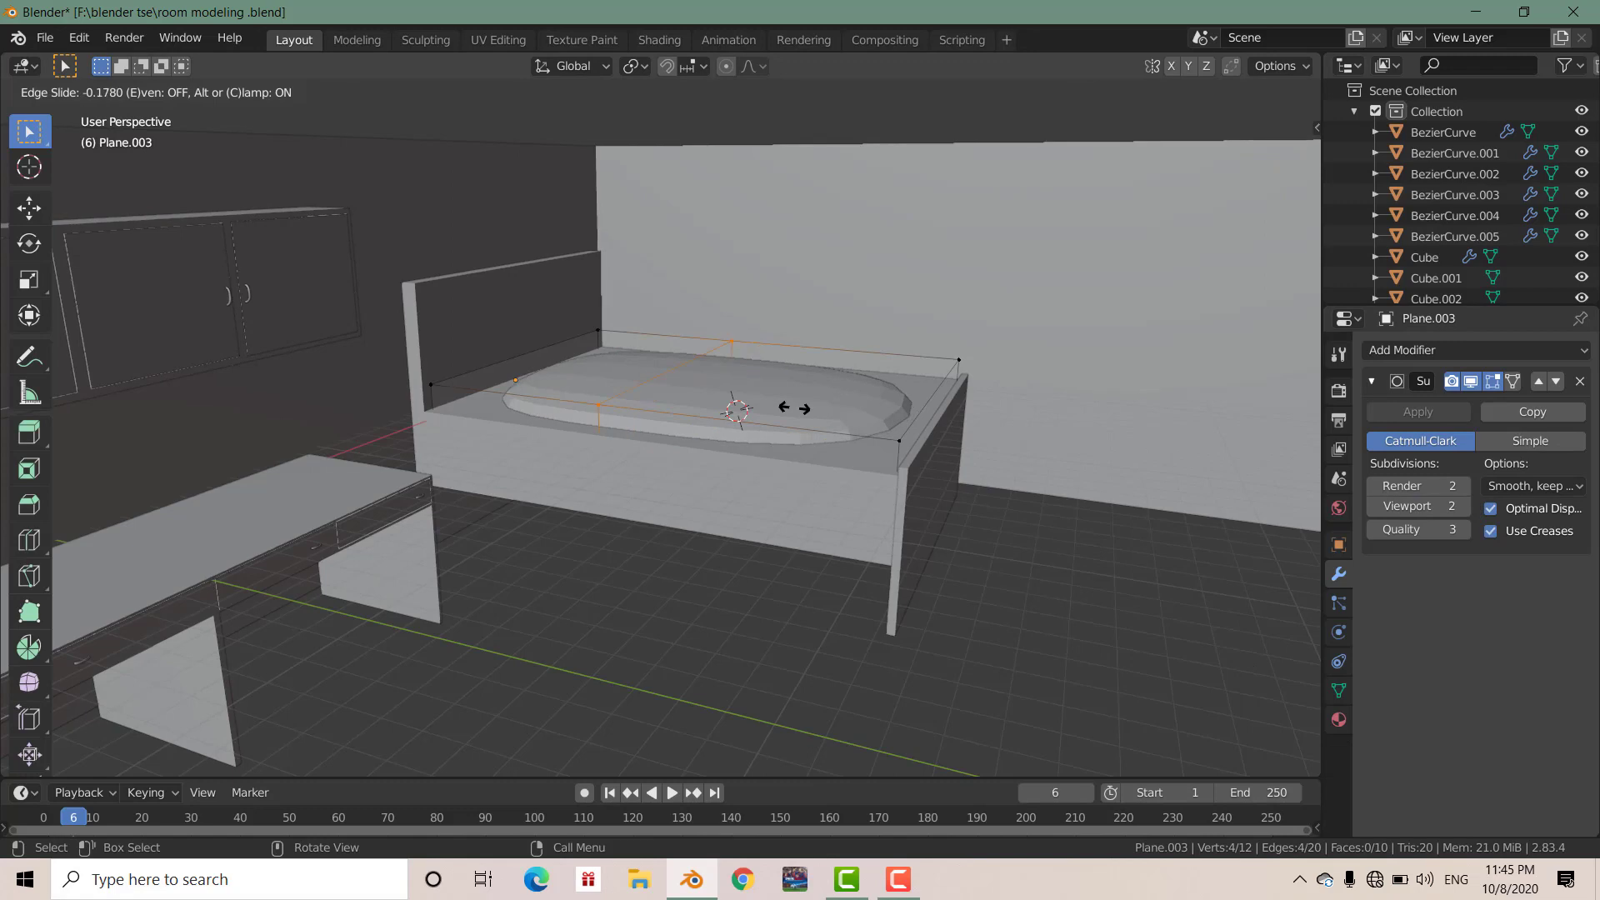
pyautogui.click(618, 383)
pyautogui.hotkey('ctrl', 'r')
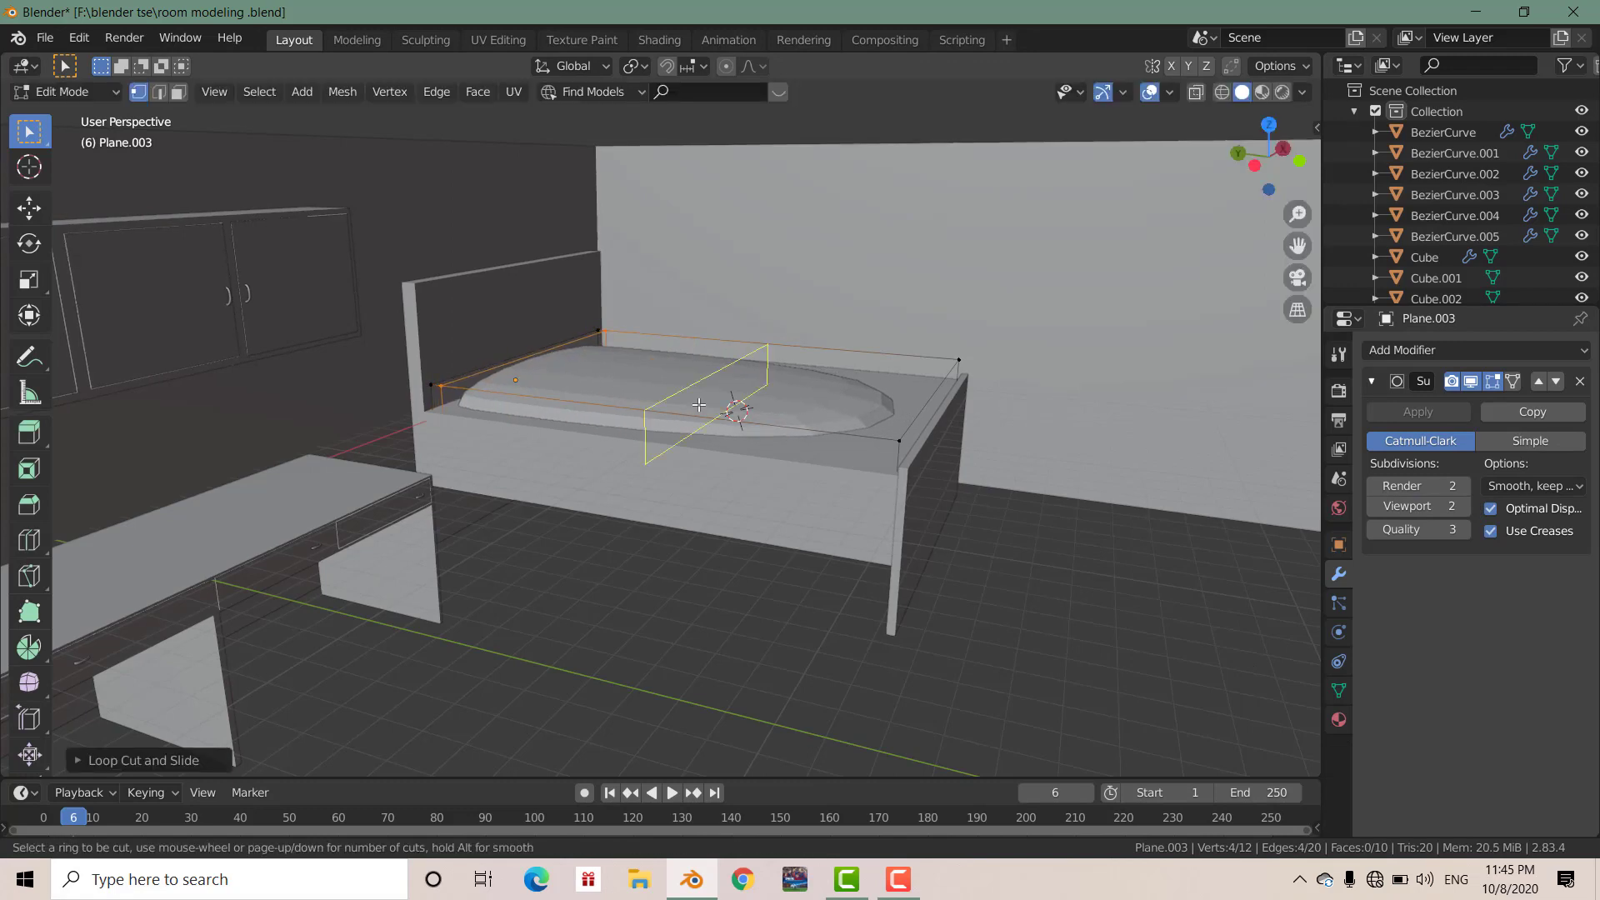
pyautogui.click(733, 409)
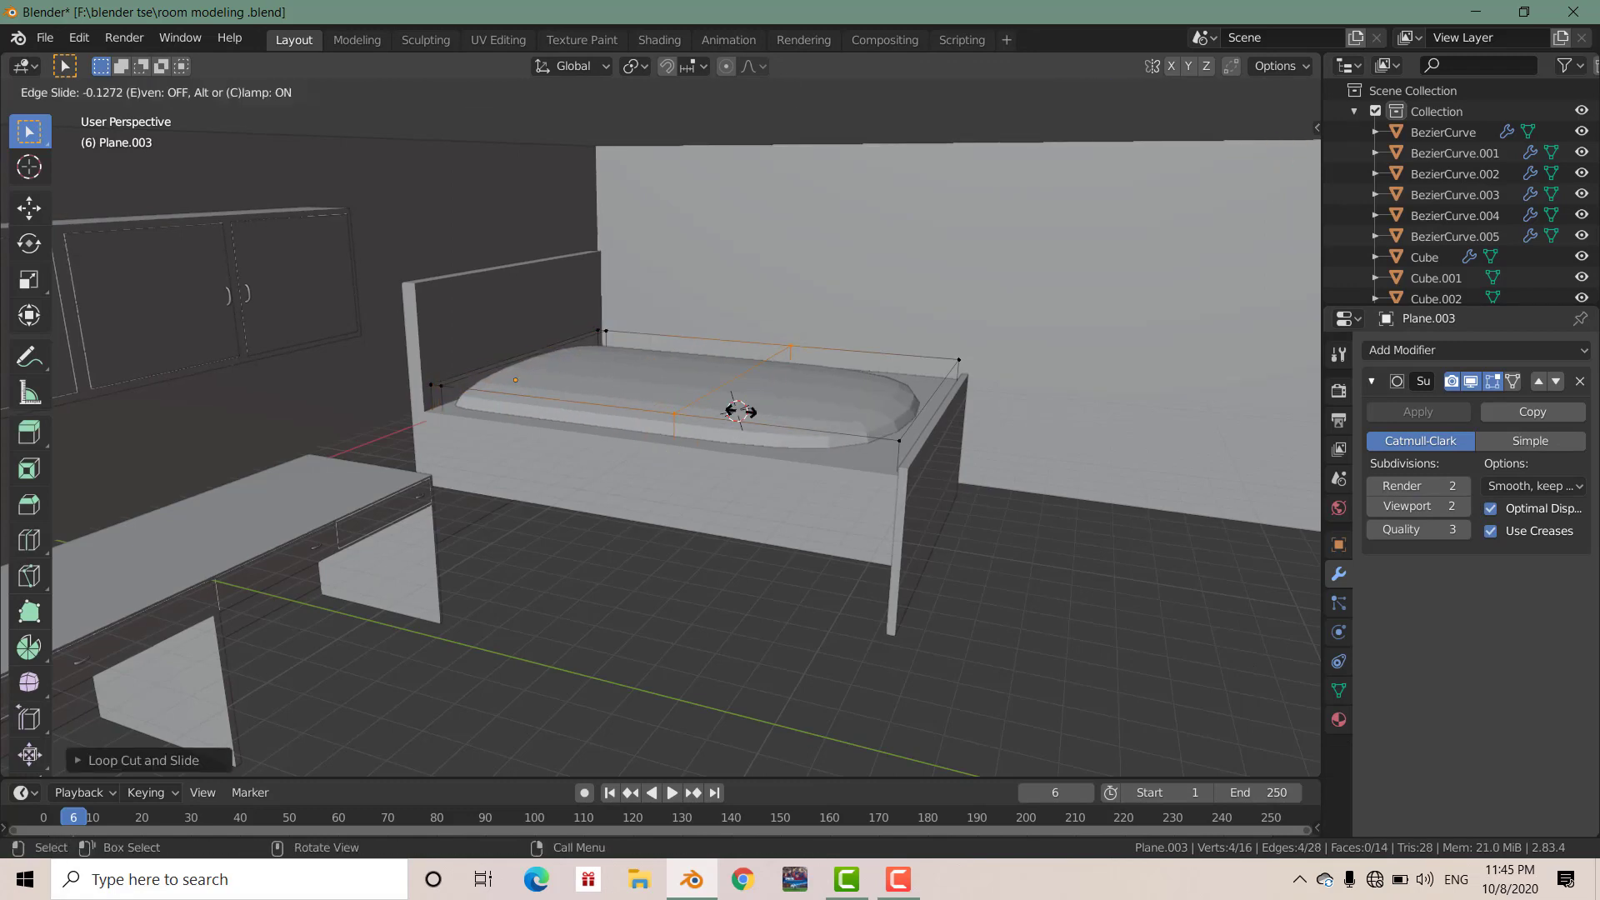
pyautogui.click(913, 440)
pyautogui.moveTo(912, 440); pyautogui.dragTo(733, 498, button='middle')
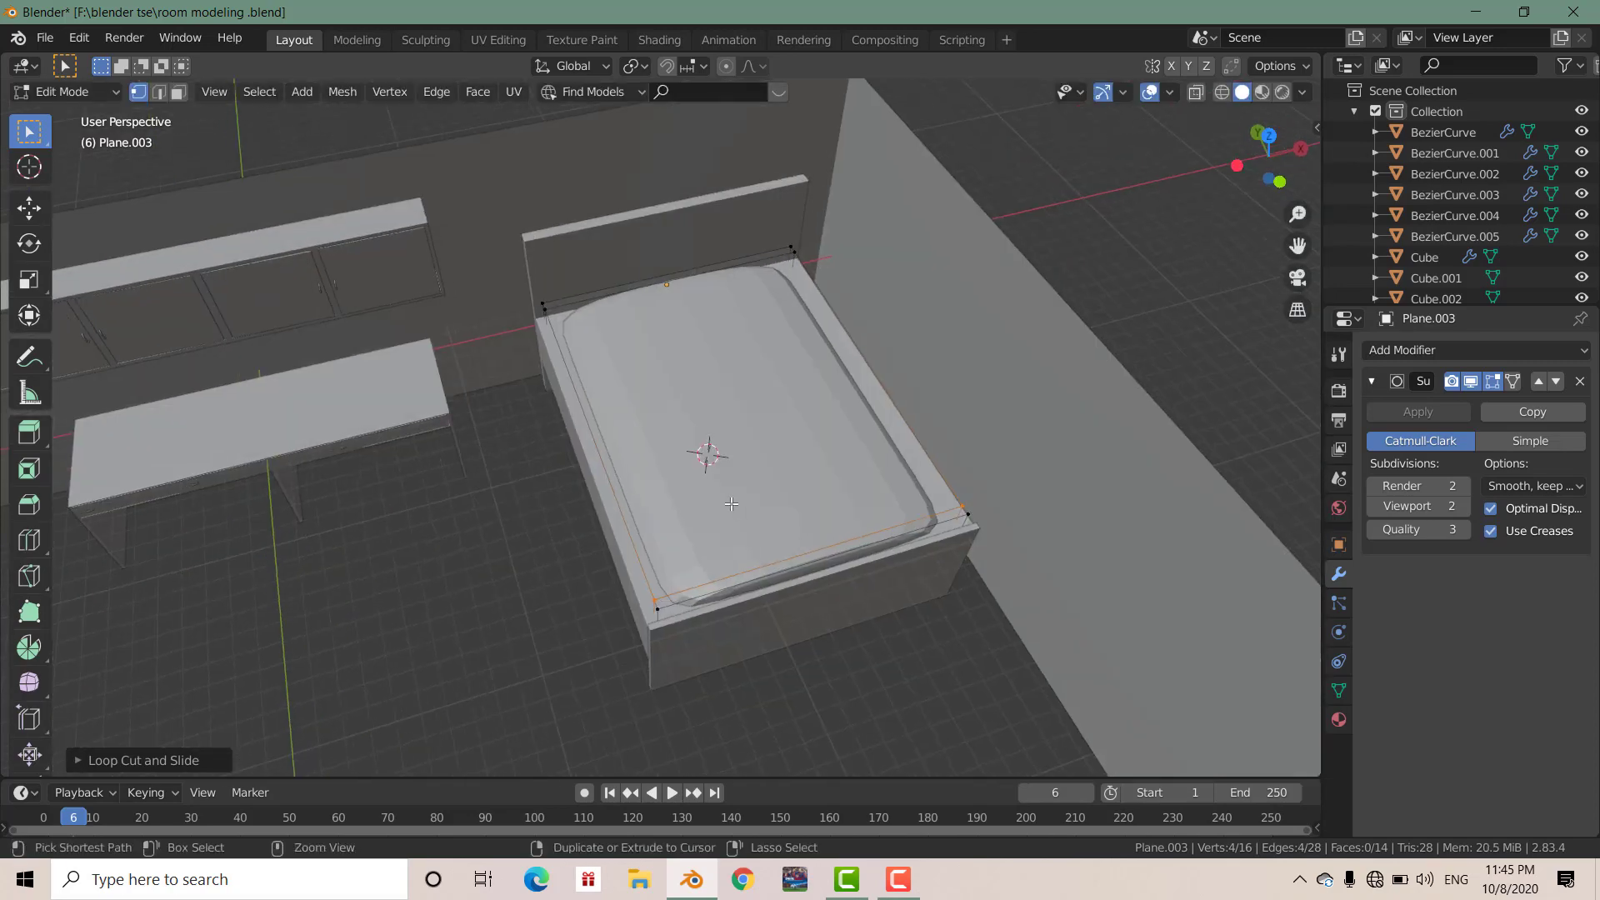
# Add loop cuts slid close to the slab's head edge and side edge.
pyautogui.hotkey('ctrl', 'r')
pyautogui.click(661, 305)
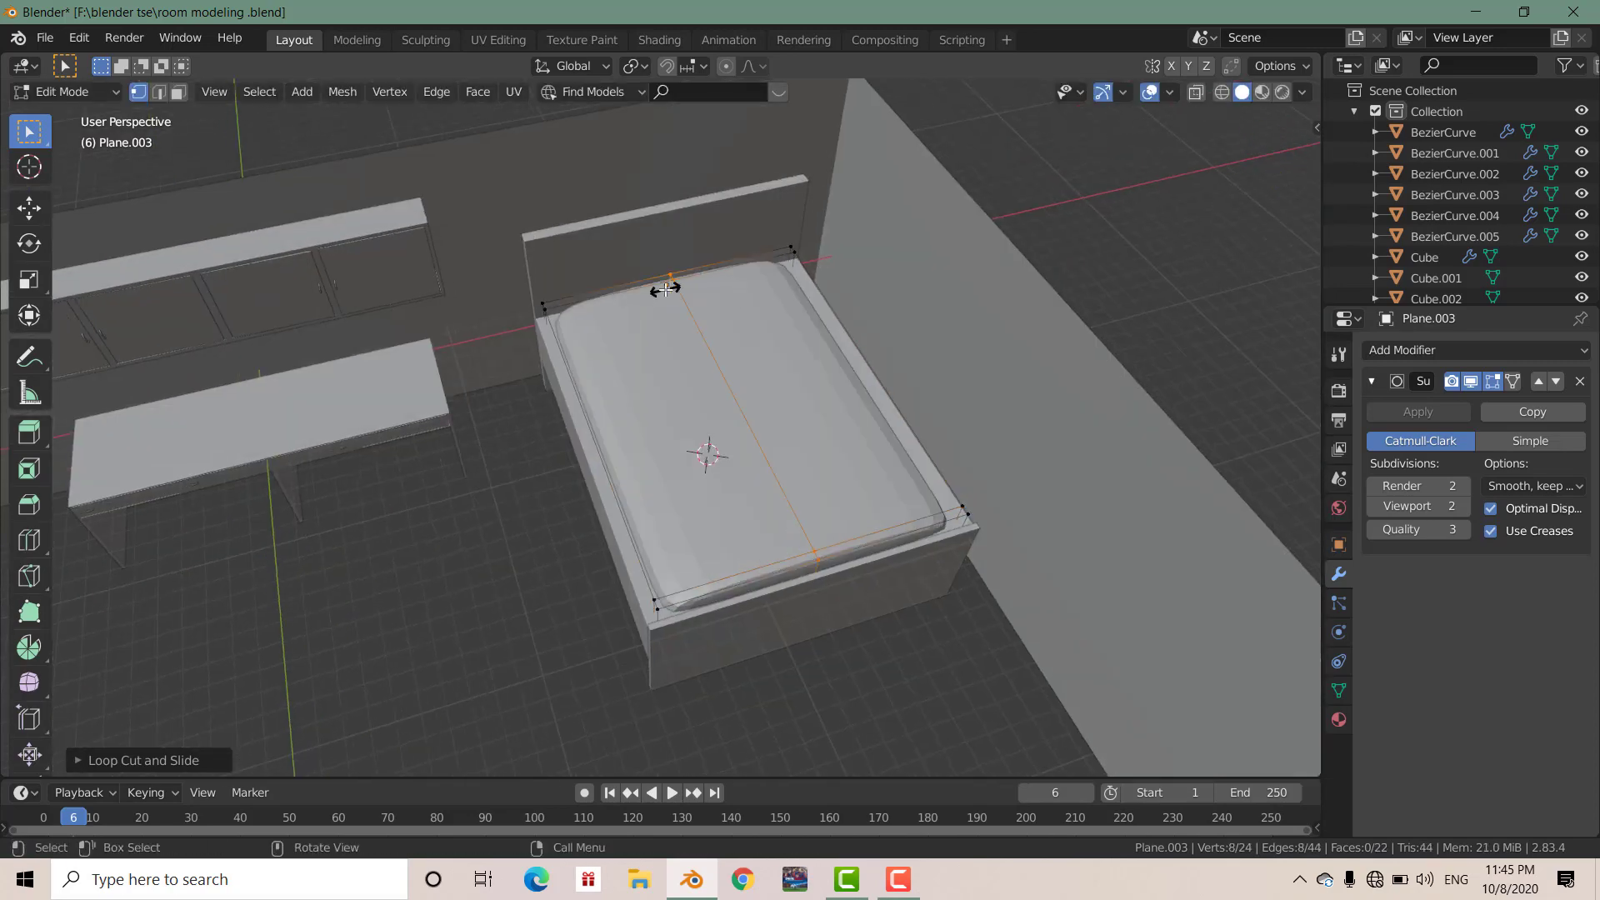
pyautogui.click(550, 328)
pyautogui.hotkey('ctrl', 'r')
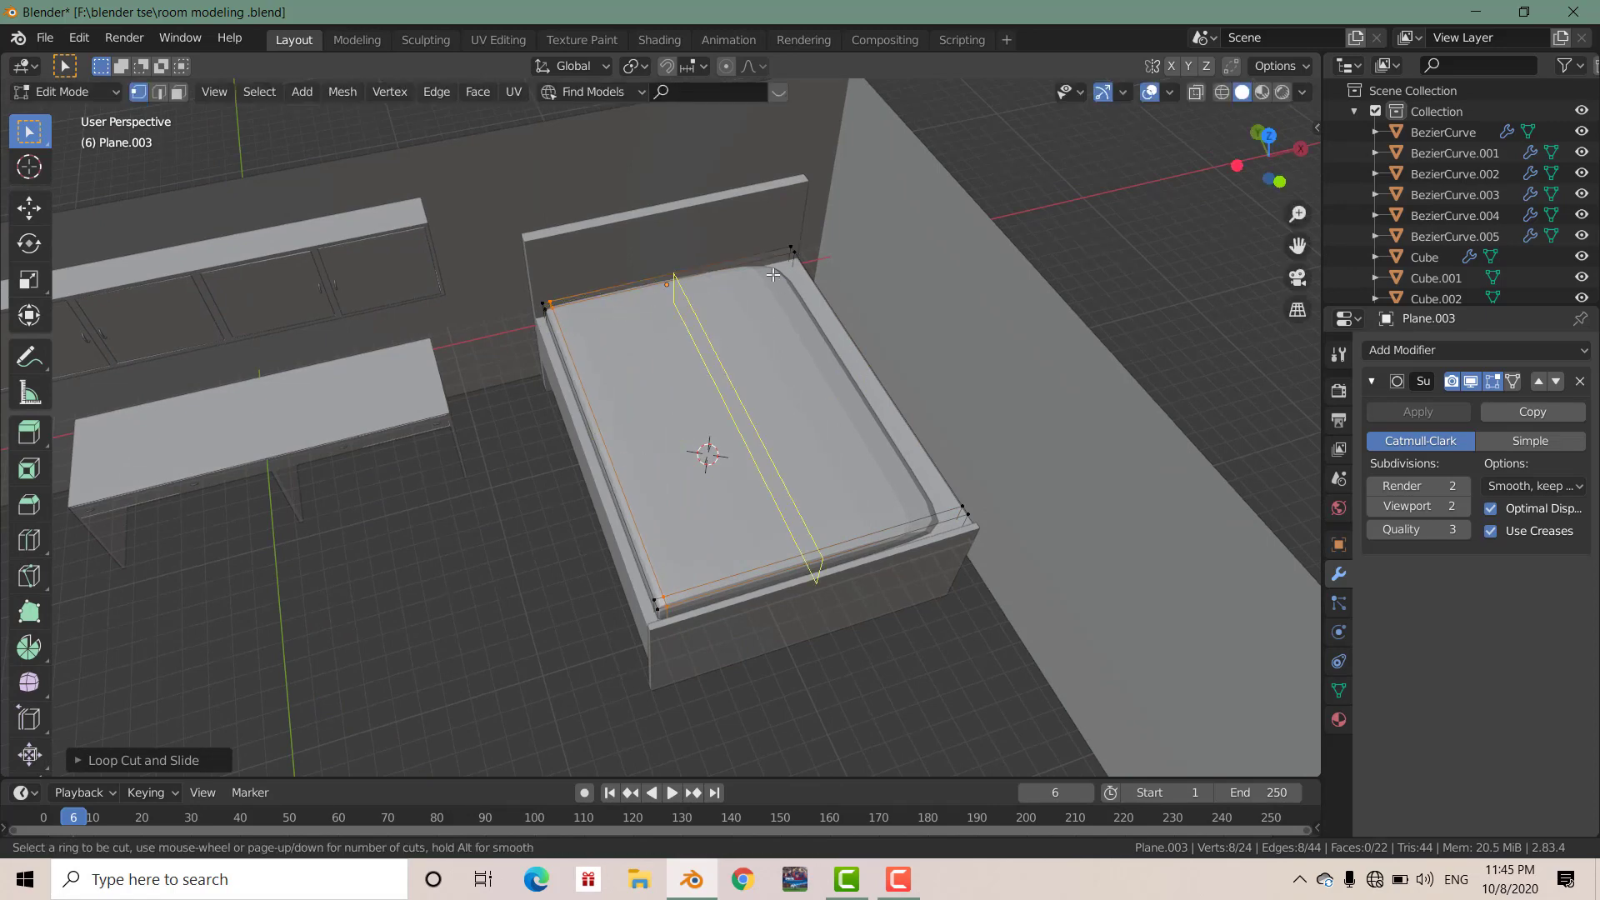
pyautogui.click(750, 260)
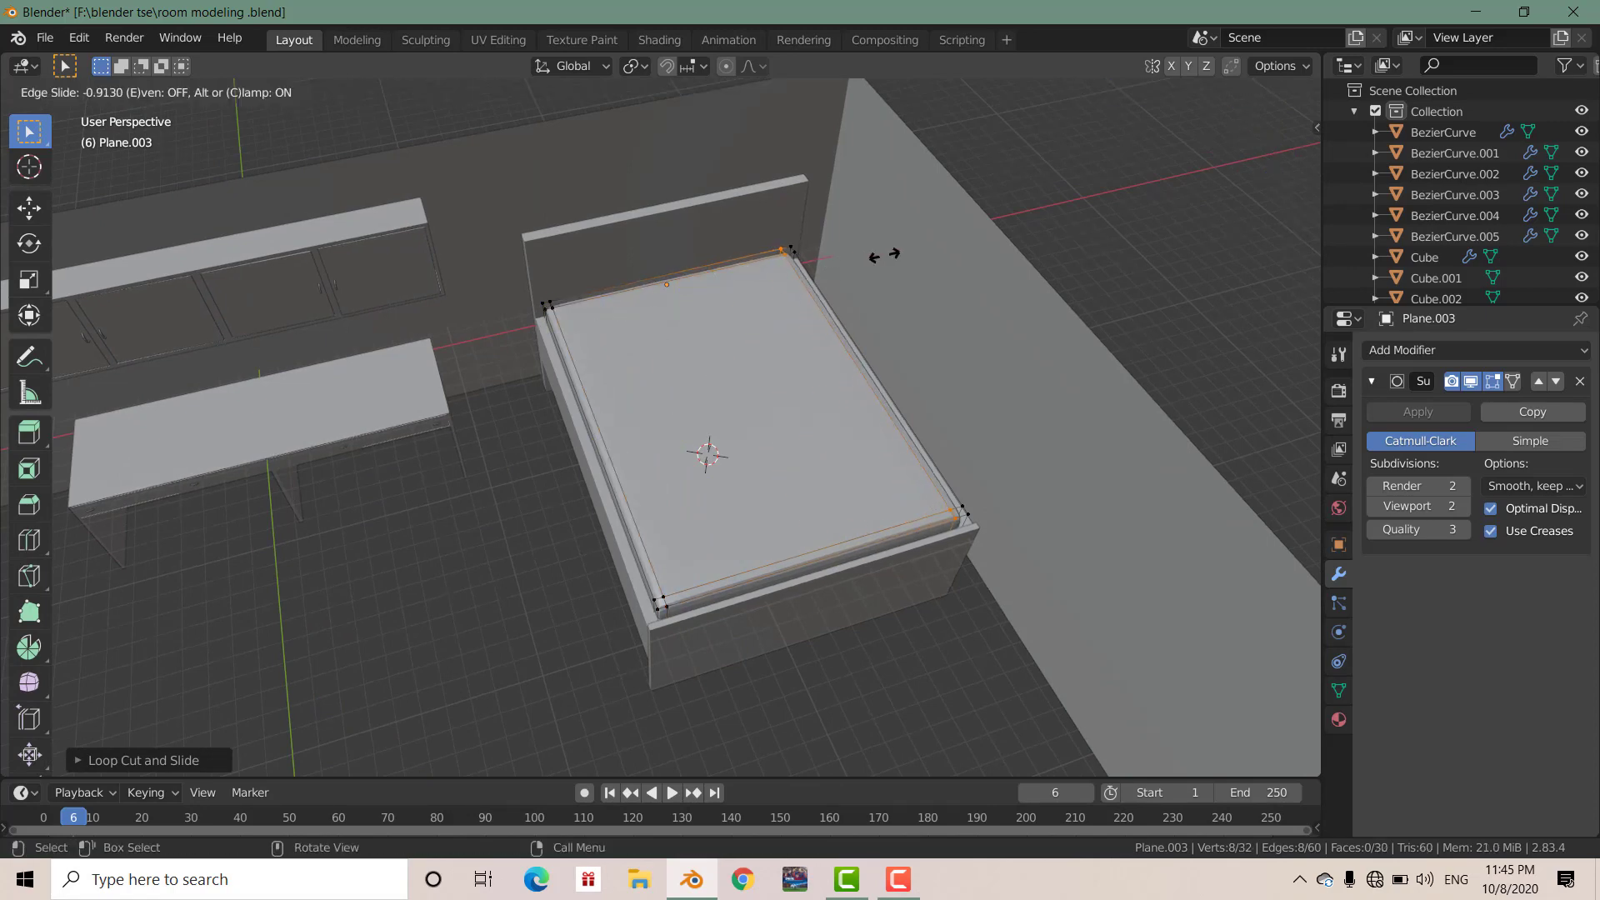
pyautogui.click(887, 254)
pyautogui.moveTo(802, 447); pyautogui.dragTo(792, 392, button='middle')
pyautogui.scroll(4, 796, 417)
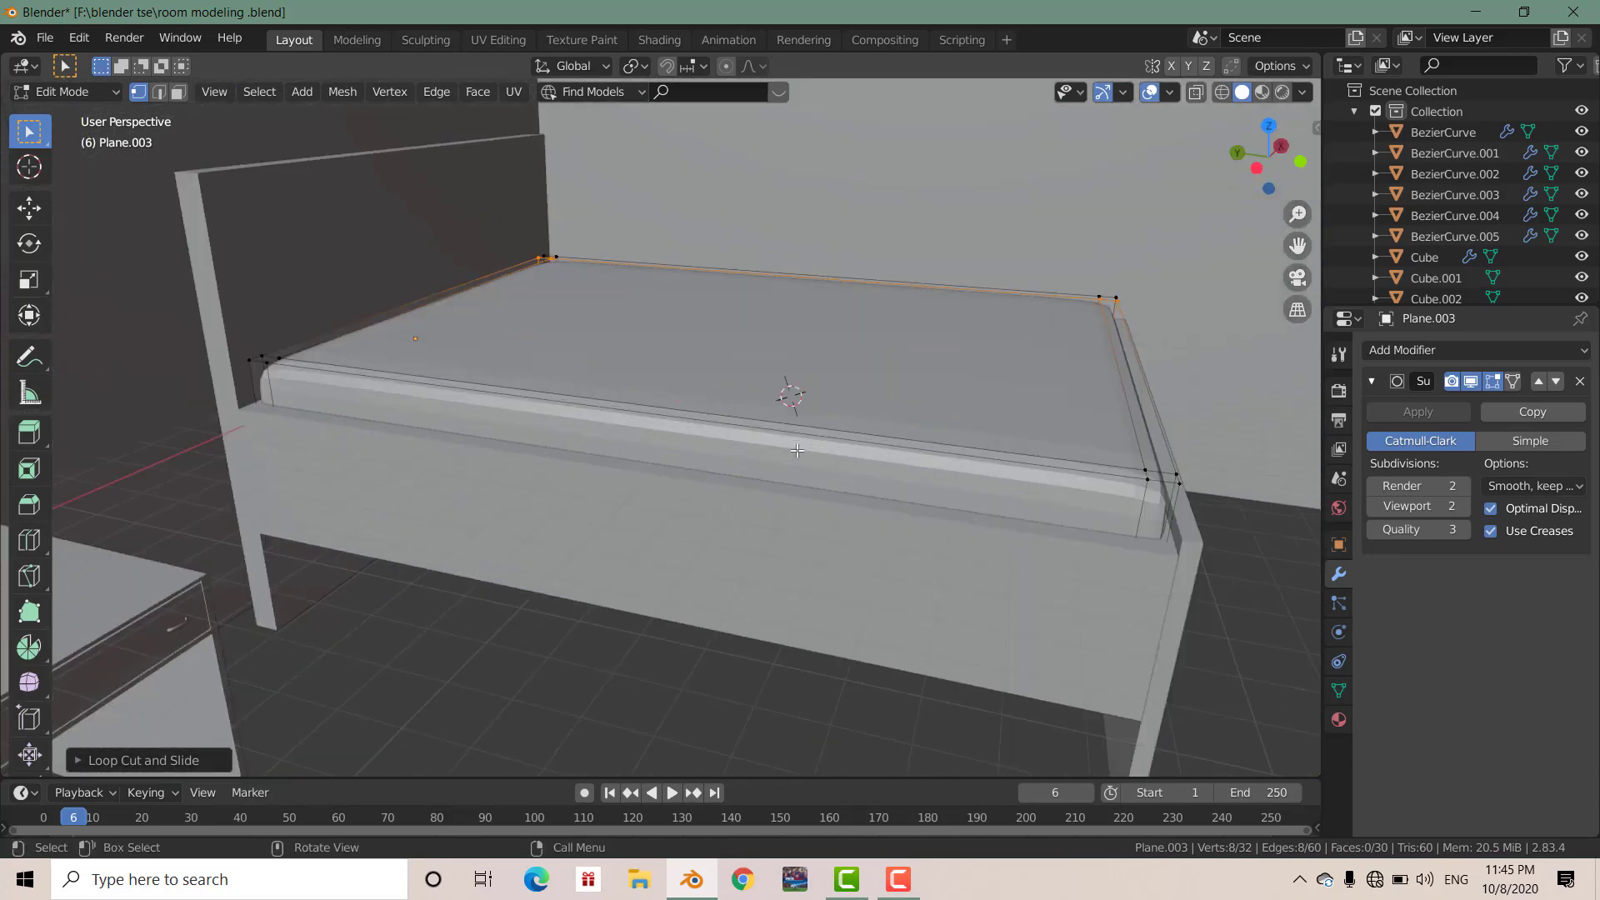
pyautogui.scroll(-3, 802, 479)
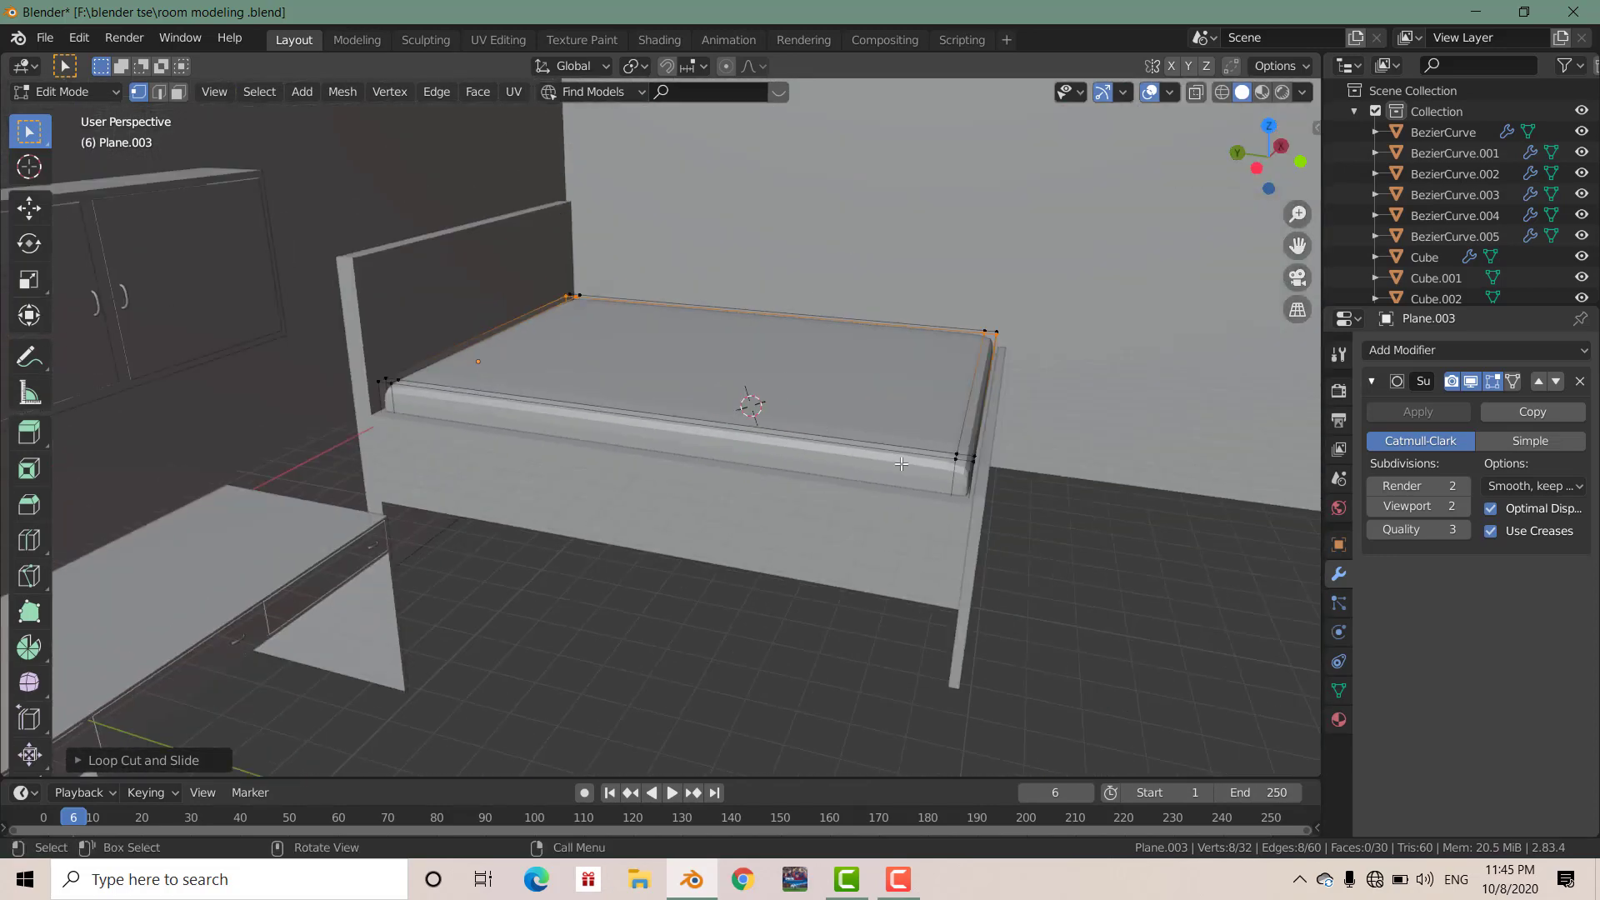
# Select the entire mattress mesh and move it up along Z above the frame.
pyautogui.press('a')
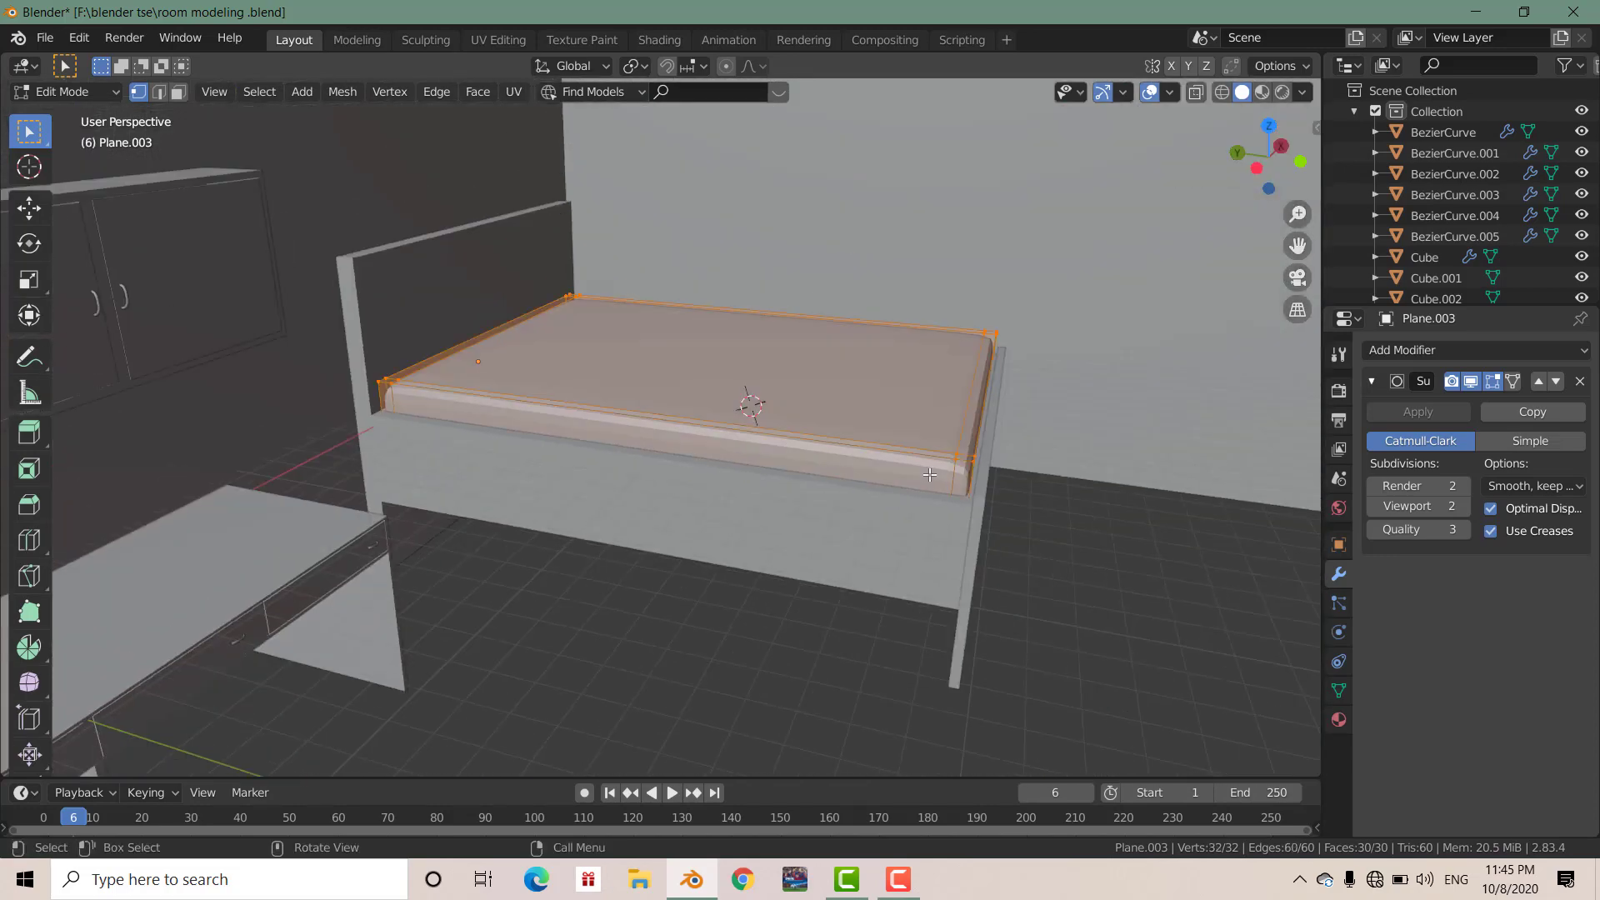
pyautogui.press('g')
pyautogui.press('z')
pyautogui.click(937, 373)
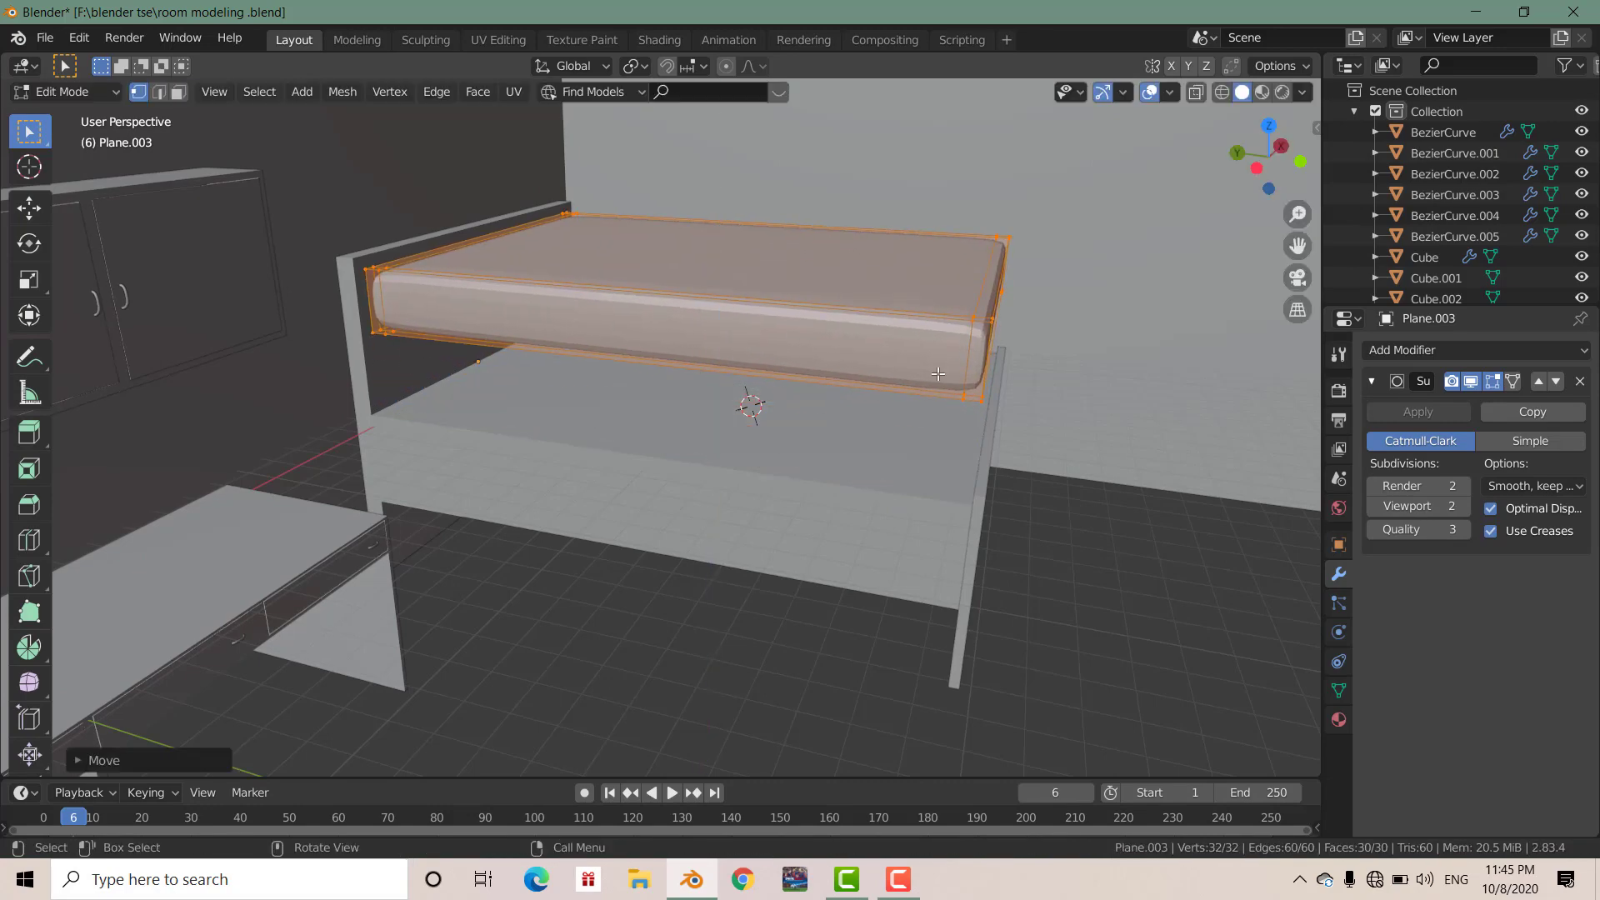
pyautogui.moveTo(937, 374); pyautogui.dragTo(930, 382, button='middle')
pyautogui.scroll(1, 930, 382)
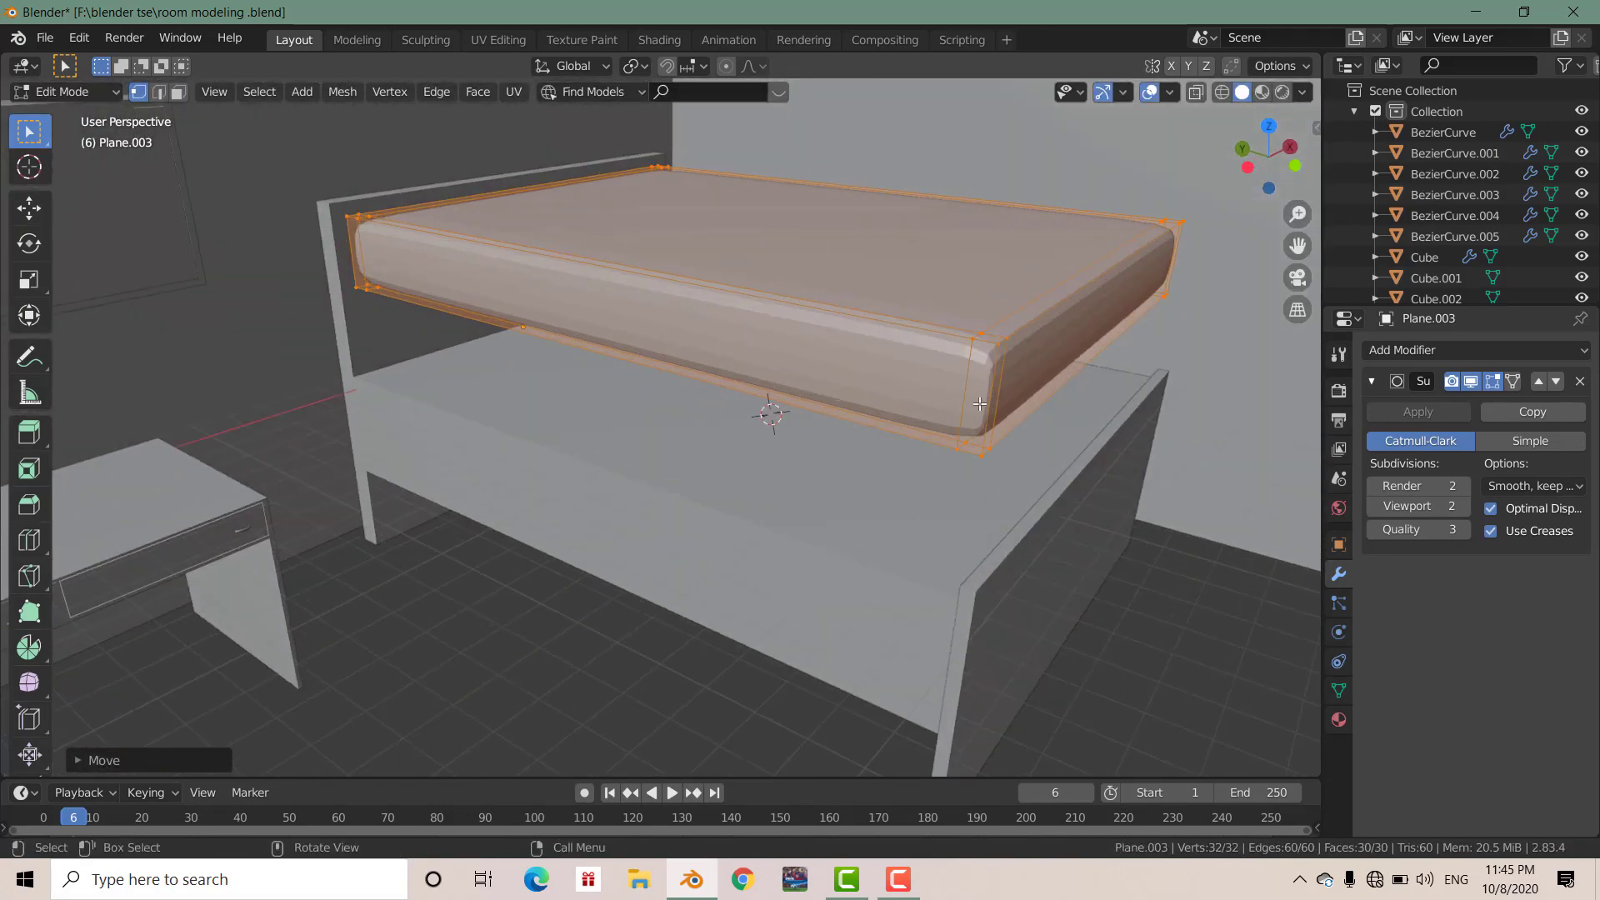
pyautogui.moveTo(1018, 402)
pyautogui.mouseDown(button='middle')
pyautogui.moveTo(971, 403)
pyautogui.moveTo(1103, 425)
pyautogui.moveTo(1075, 482)
pyautogui.moveTo(994, 487)
pyautogui.moveTo(796, 446)
pyautogui.mouseUp(button='middle')
# Toggle out of and back into Edit Mode and begin another loop cut around the mattress.
pyautogui.press('Tab')
pyautogui.scroll(3, 968, 403)
pyautogui.scroll(-2, 905, 470)
pyautogui.press('Tab')
pyautogui.scroll(3, 994, 487)
pyautogui.scroll(-2, 795, 446)
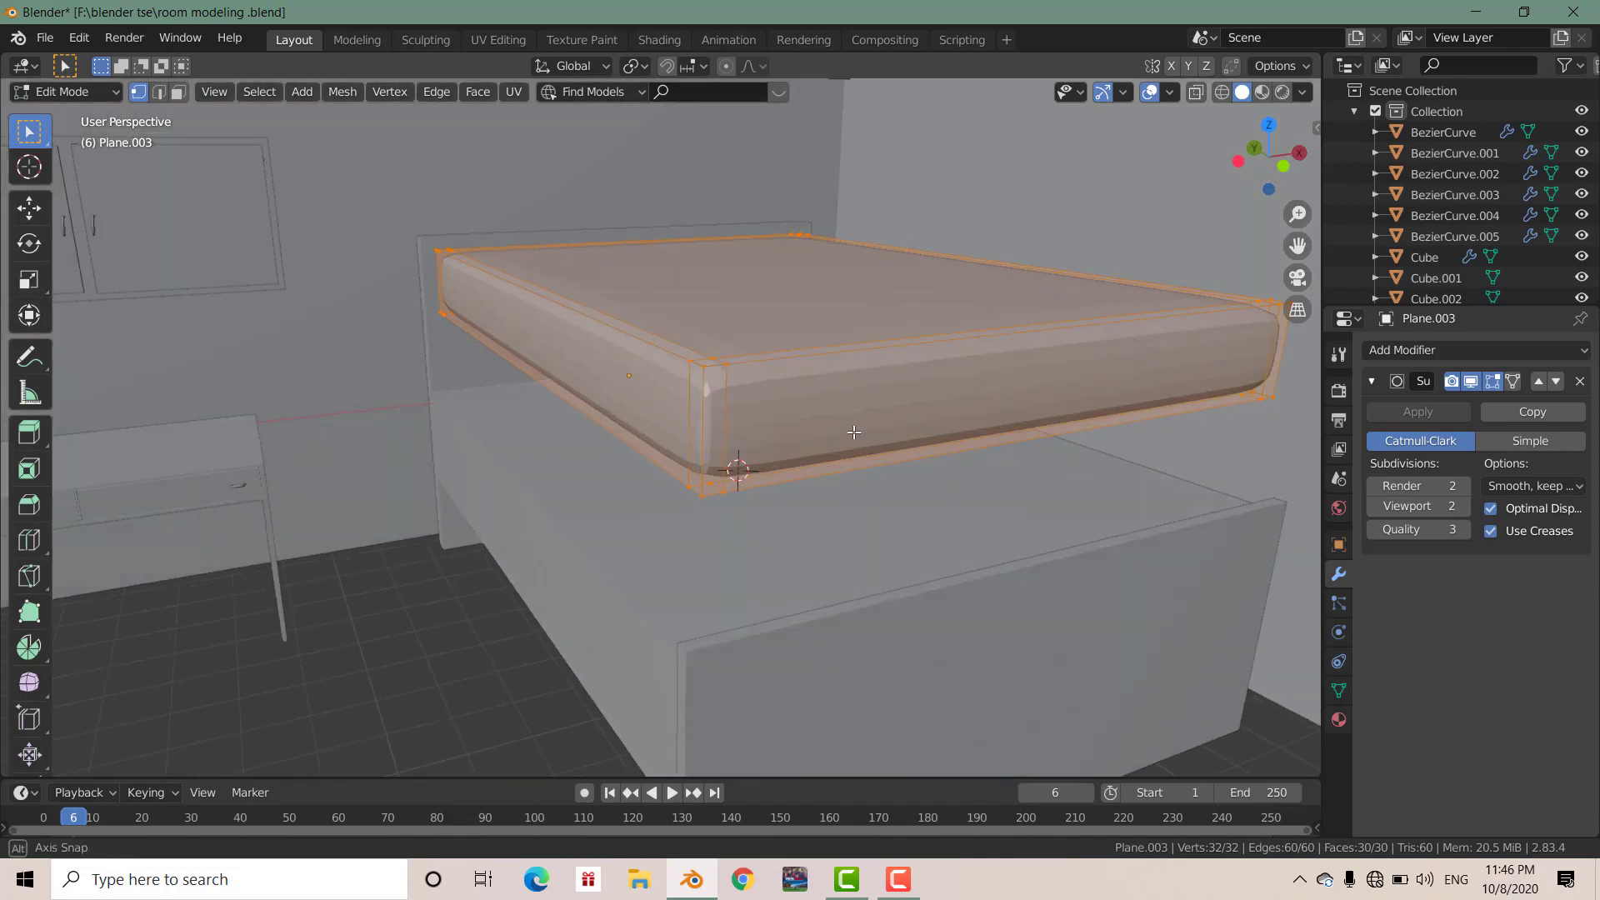
pyautogui.hotkey('ctrl', 'r')
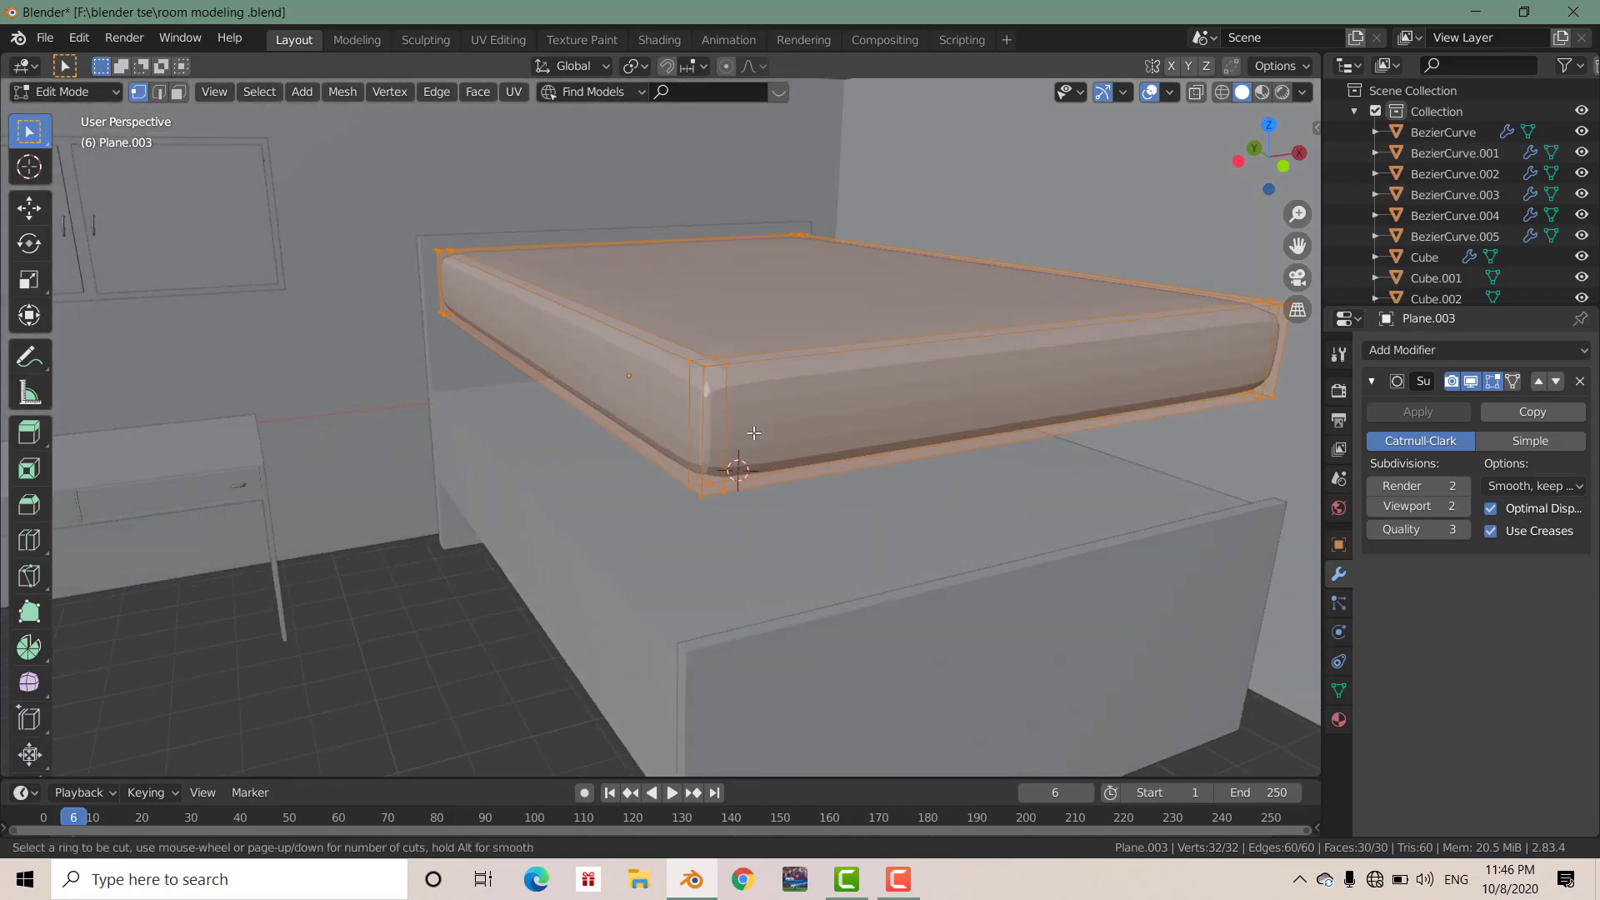
# Add two horizontal loop cuts near the mattress's top and bottom edges.
pyautogui.click(742, 433)
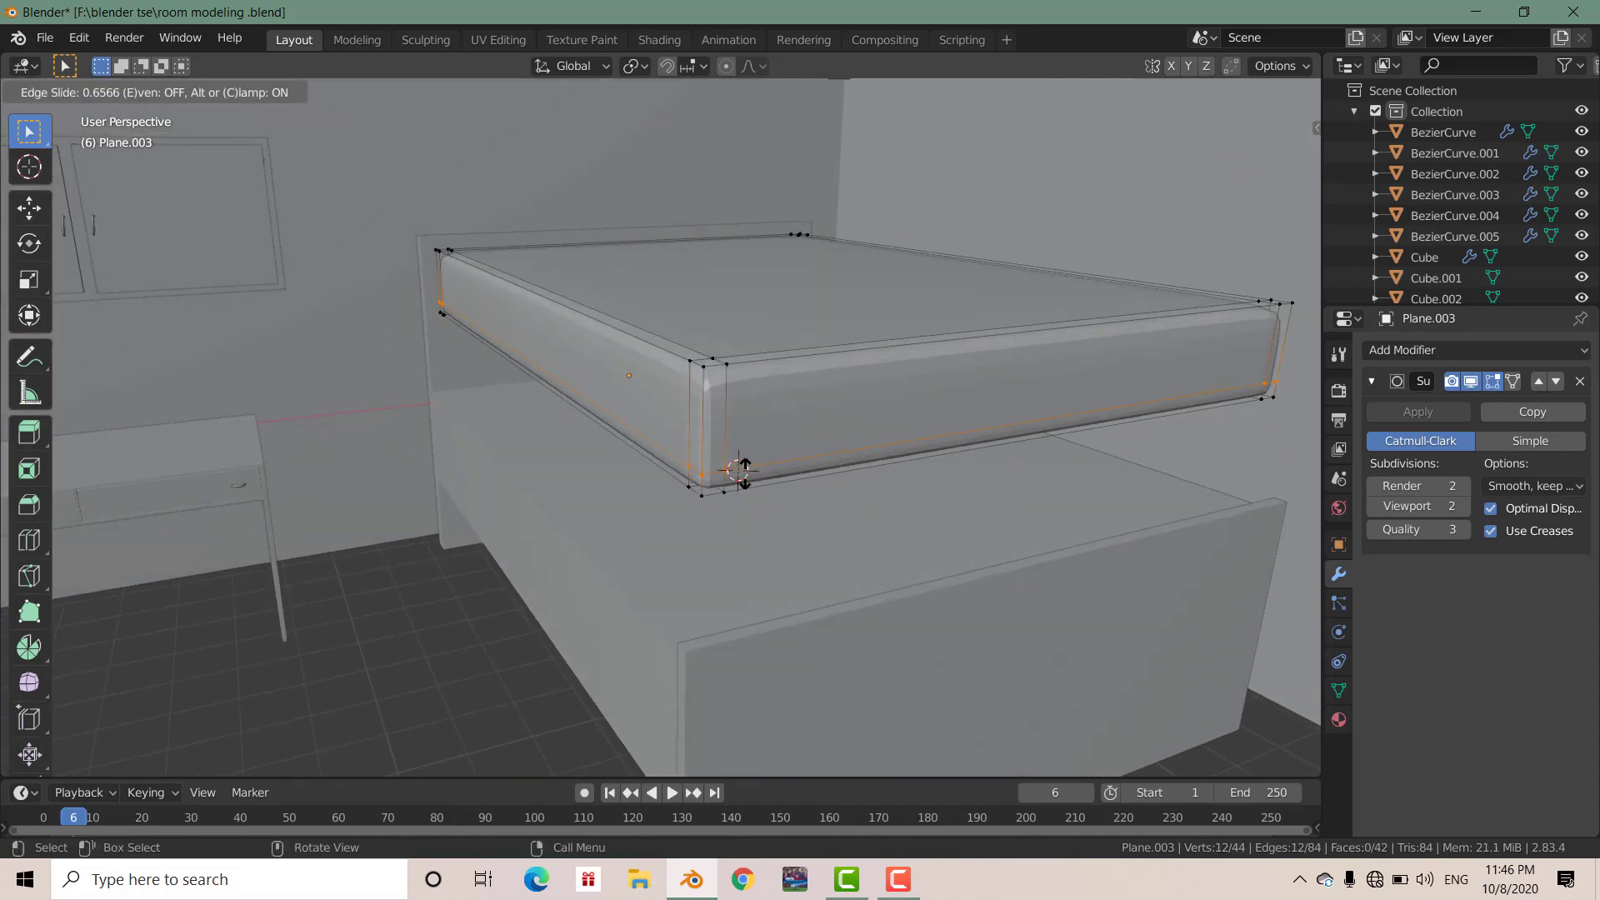
pyautogui.click(745, 477)
pyautogui.hotkey('ctrl', 'r')
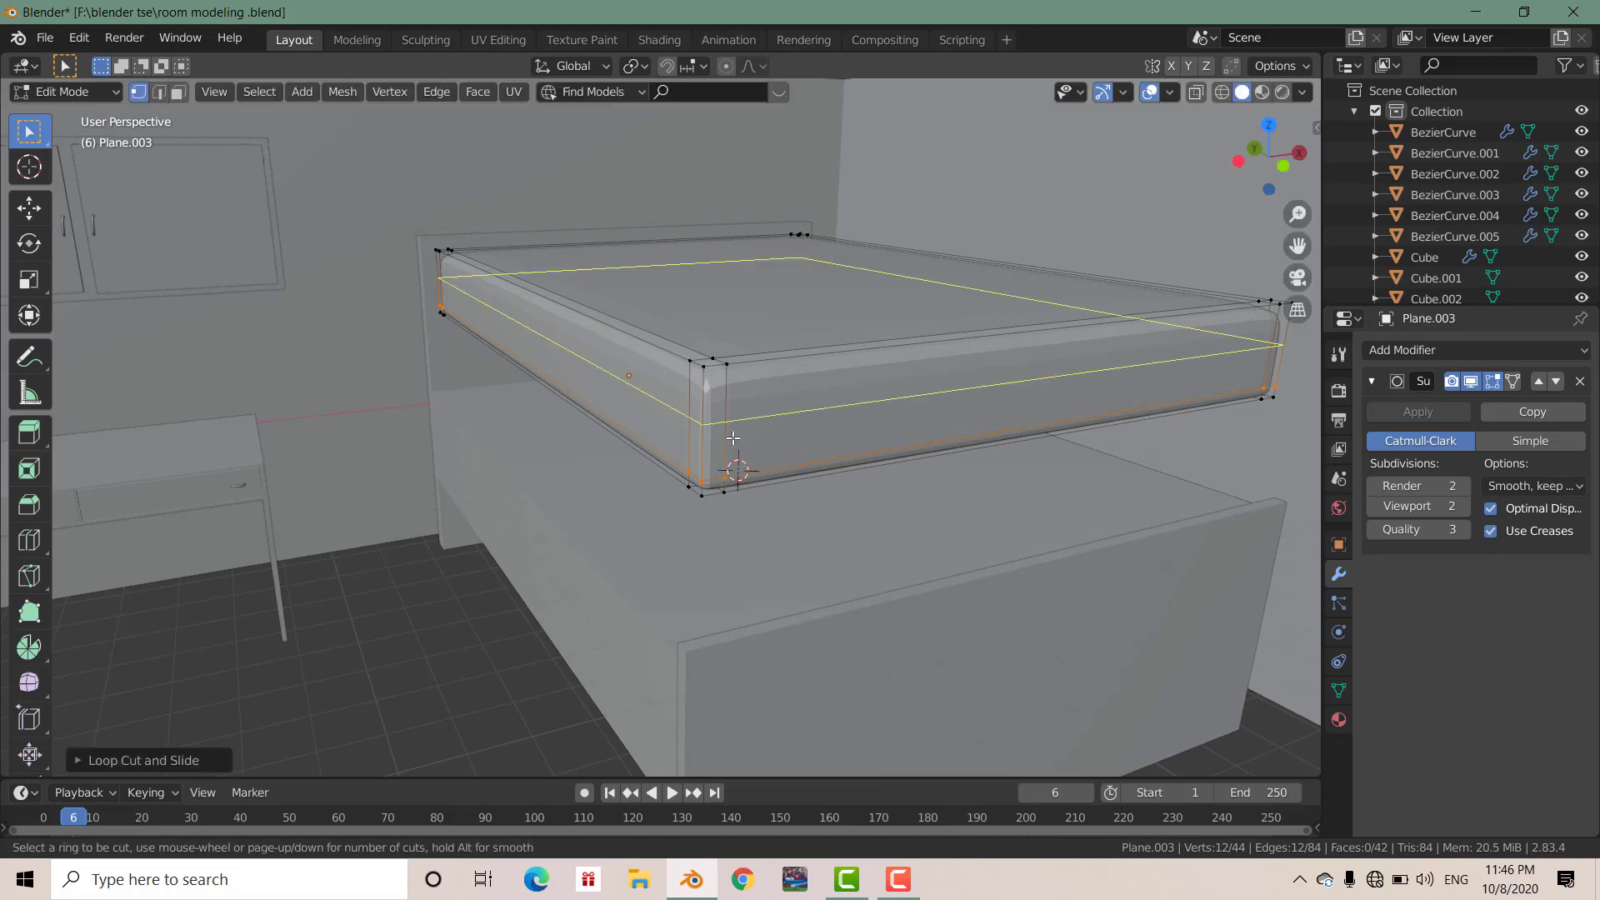
pyautogui.click(733, 425)
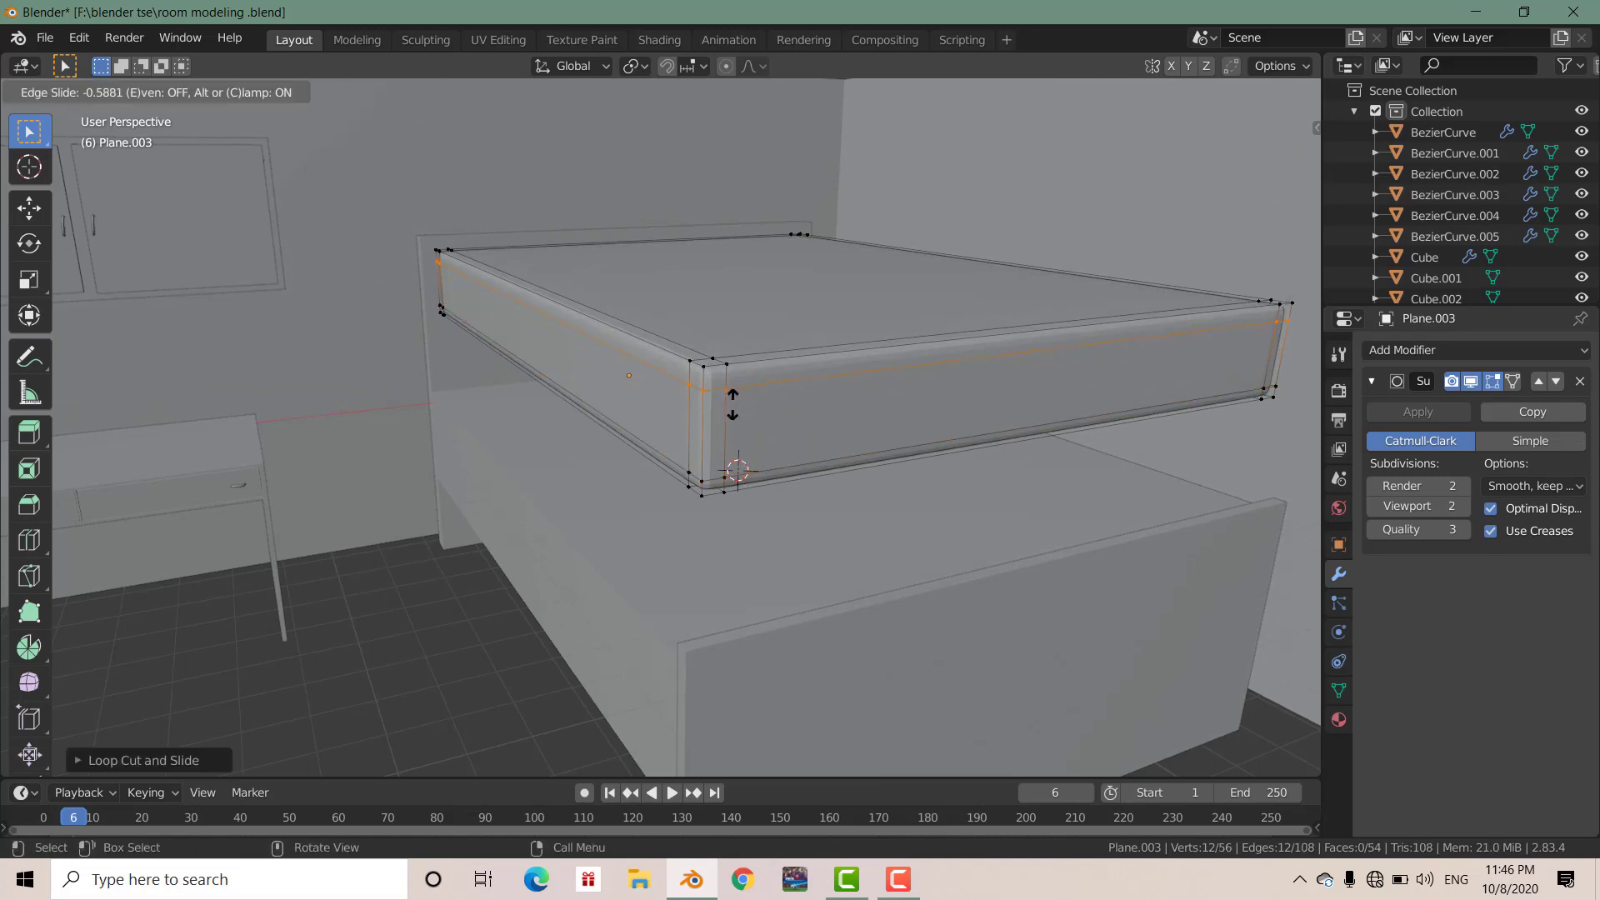
pyautogui.click(732, 395)
# Return to Object Mode and apply Shade Smooth to the mattress.
pyautogui.press('Tab')
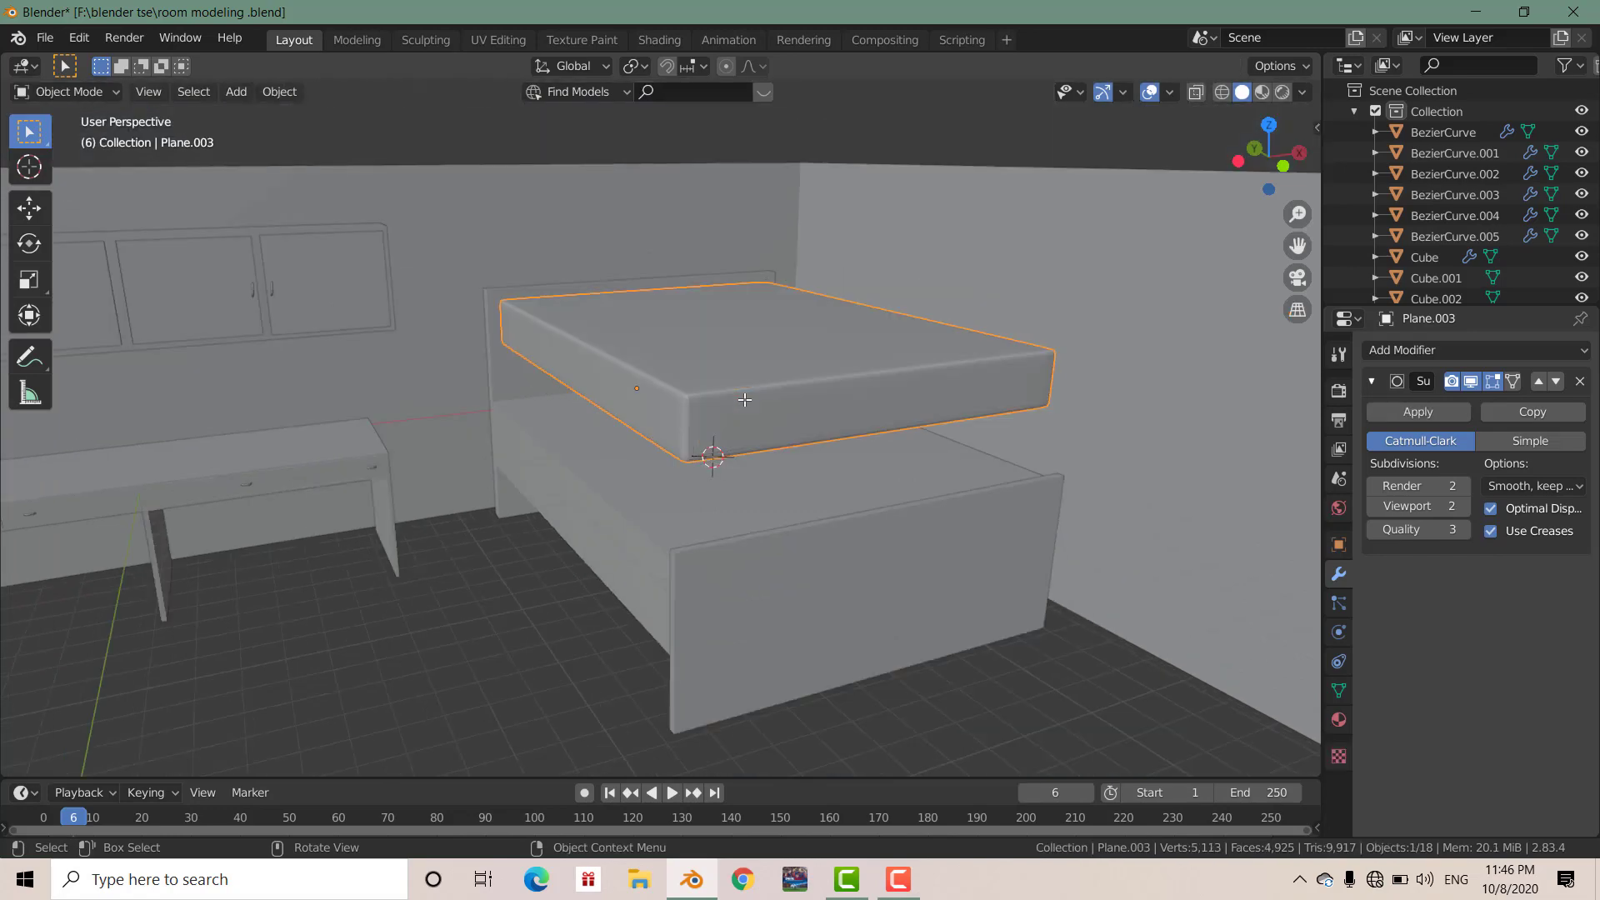
pyautogui.moveTo(716, 450)
pyautogui.mouseDown(button='middle')
pyautogui.moveTo(932, 442)
pyautogui.moveTo(740, 397)
pyautogui.mouseUp(button='middle')
pyautogui.scroll(5, 902, 419)
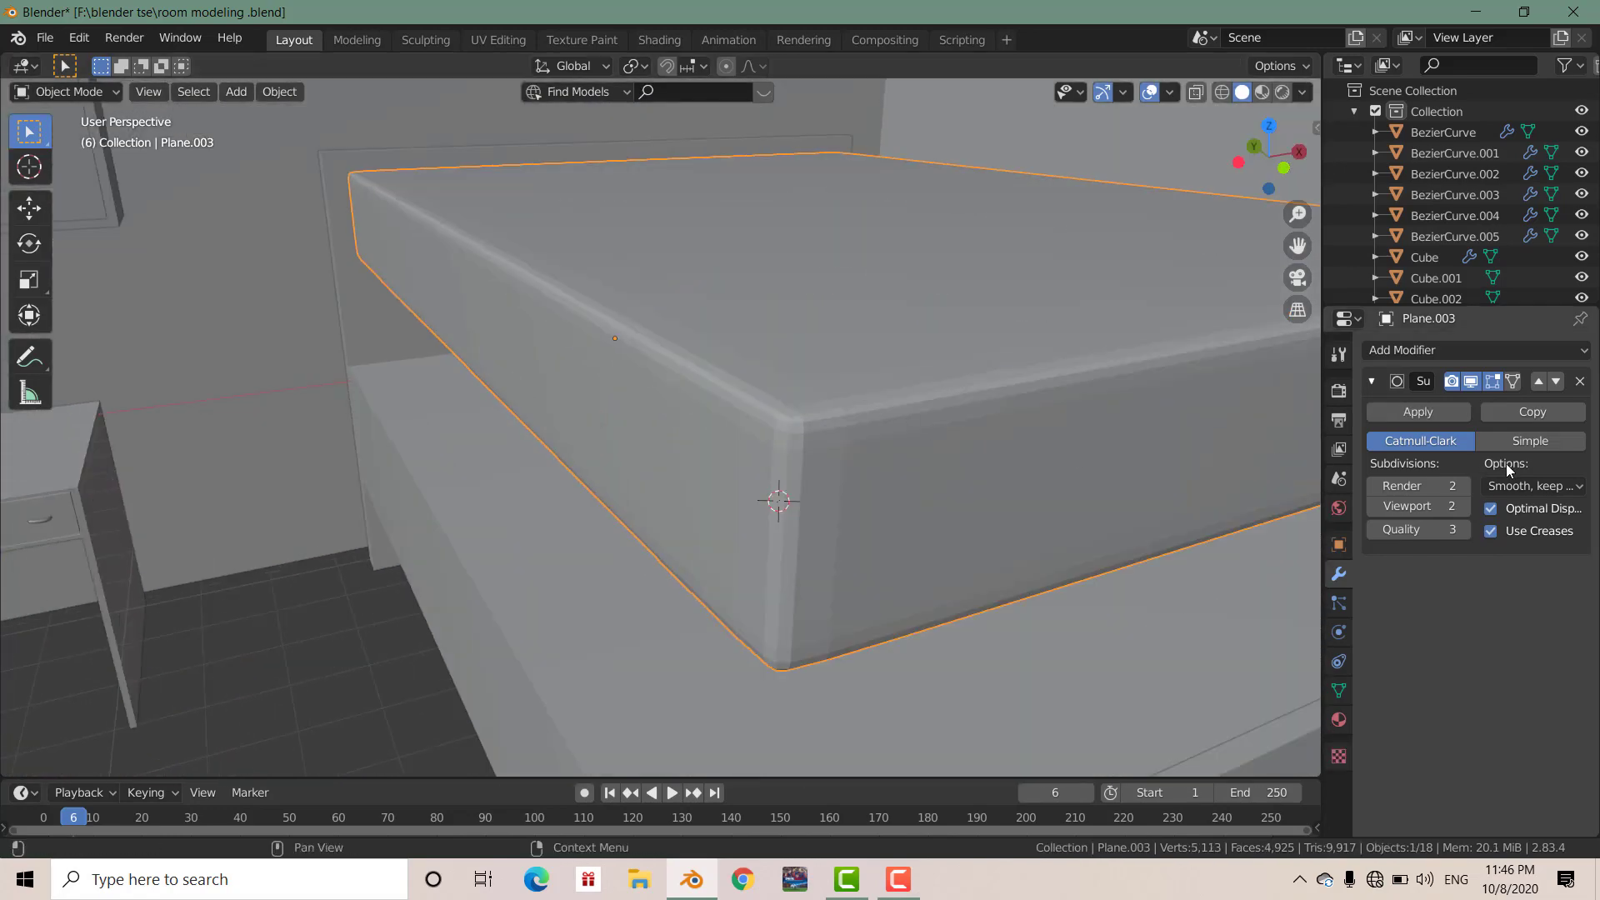
pyautogui.rightClick(943, 462)
pyautogui.click(944, 461)
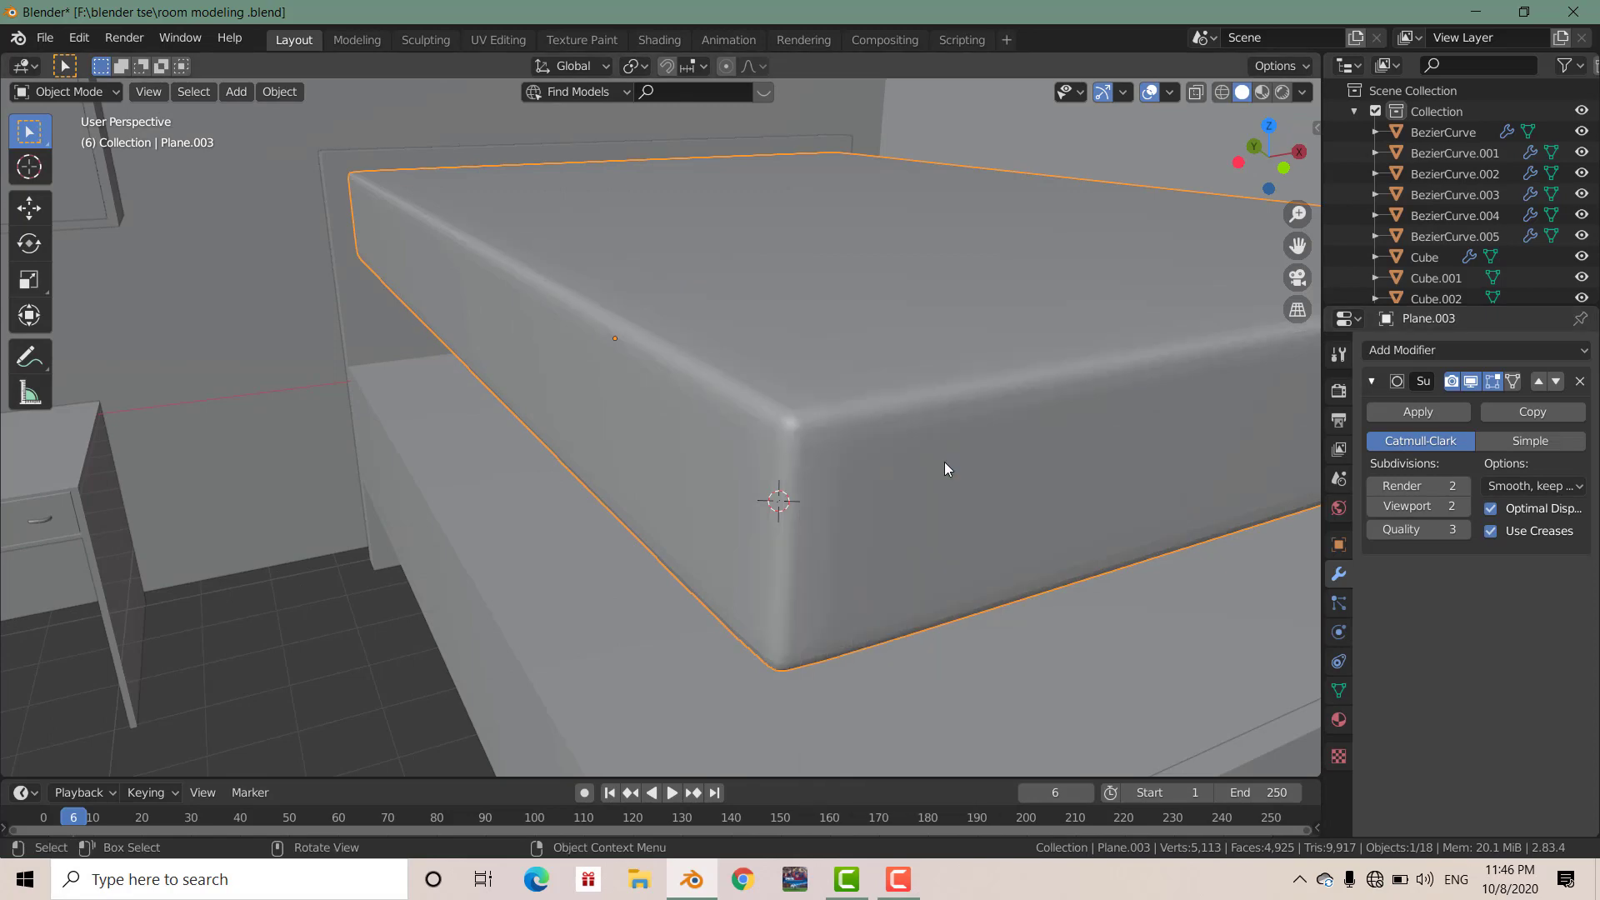
pyautogui.scroll(-1, 941, 463)
pyautogui.scroll(-3, 942, 462)
pyautogui.moveTo(942, 463)
pyautogui.mouseDown(button='middle')
pyautogui.moveTo(842, 442)
pyautogui.moveTo(890, 431)
pyautogui.mouseUp(button='middle')
pyautogui.scroll(3, 828, 437)
# Lower the mattress about 3.117 m along Z onto the bed frame and view it from the front.
pyautogui.press('g')
pyautogui.press('z')
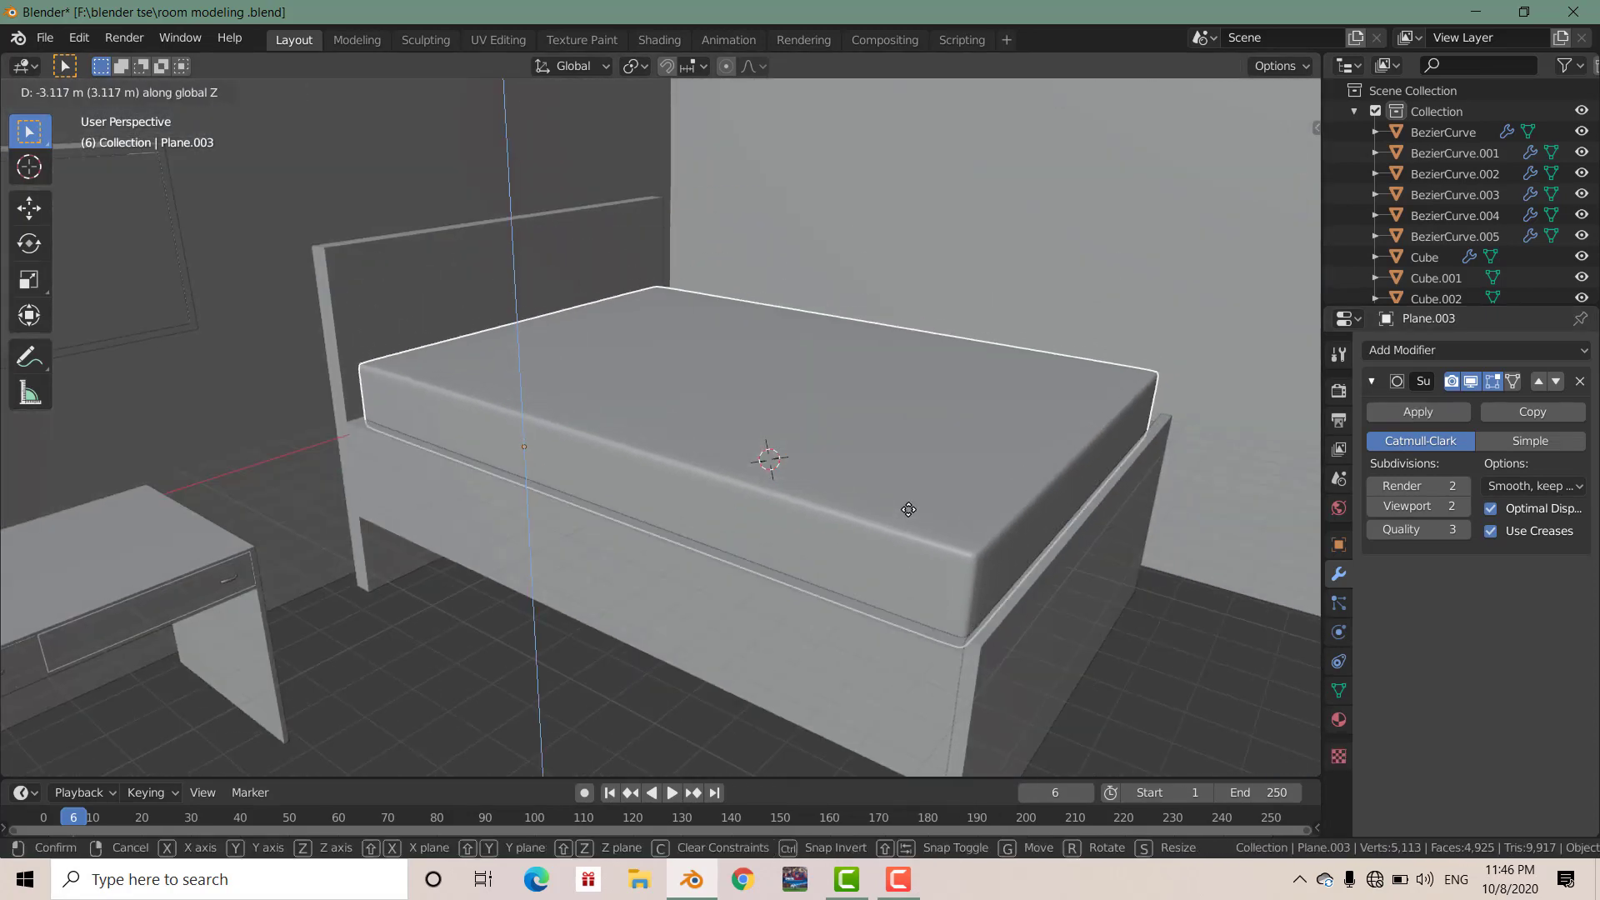
pyautogui.click(908, 500)
pyautogui.scroll(-3, 908, 493)
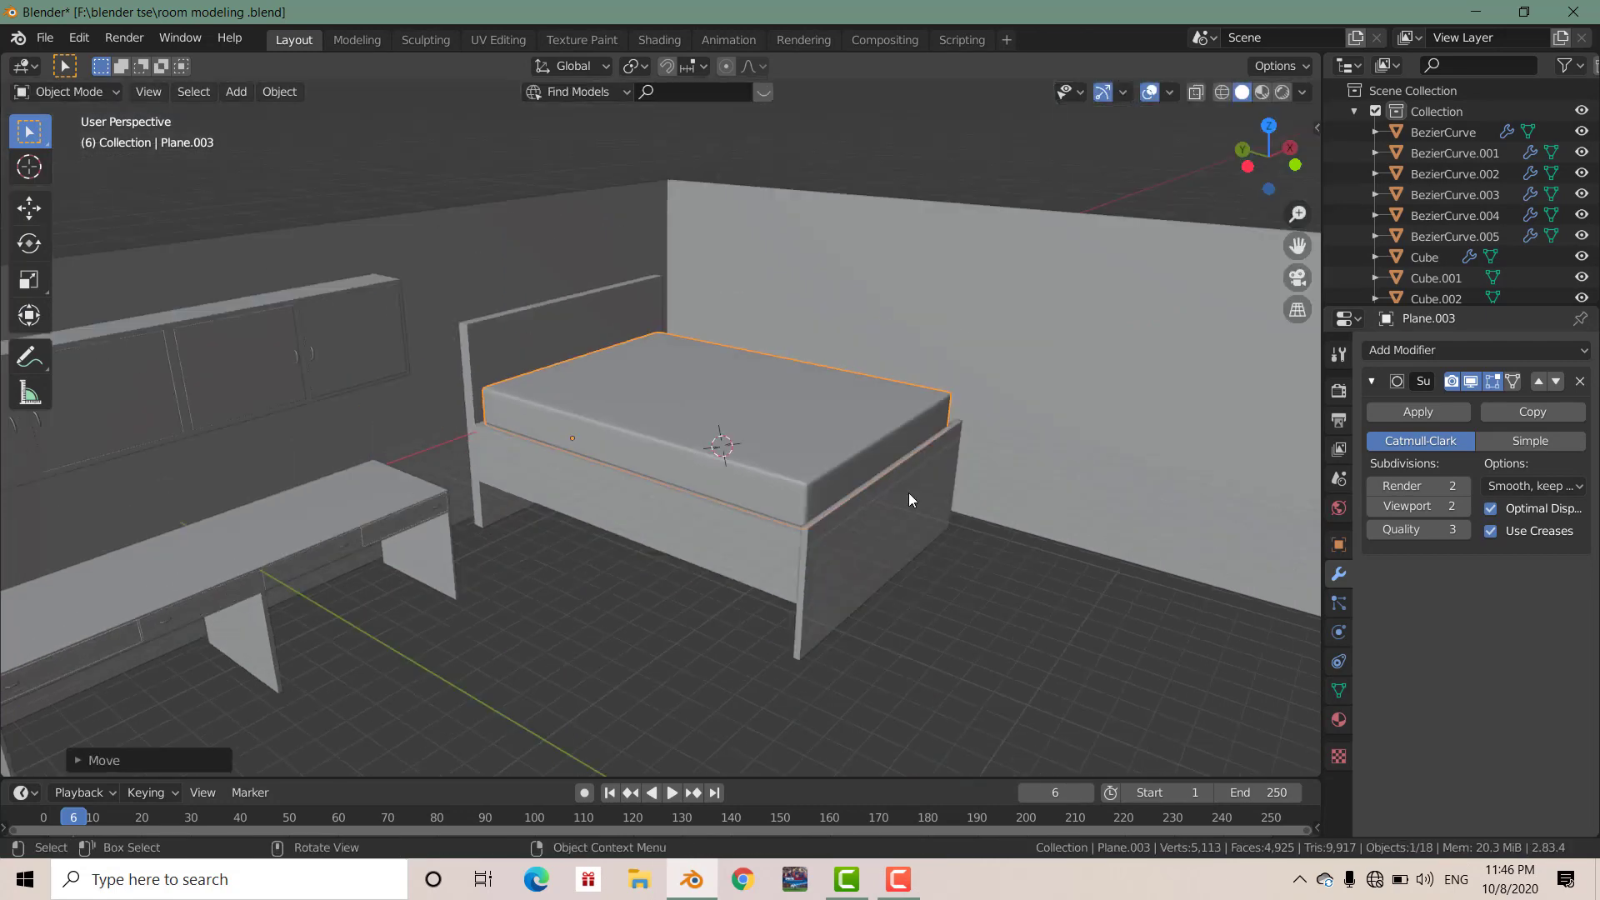
pyautogui.press('KP_1')
# Orbit to a low side view of the bed and enter Edit Mode on its side leg panel.
pyautogui.scroll(2, 813, 503)
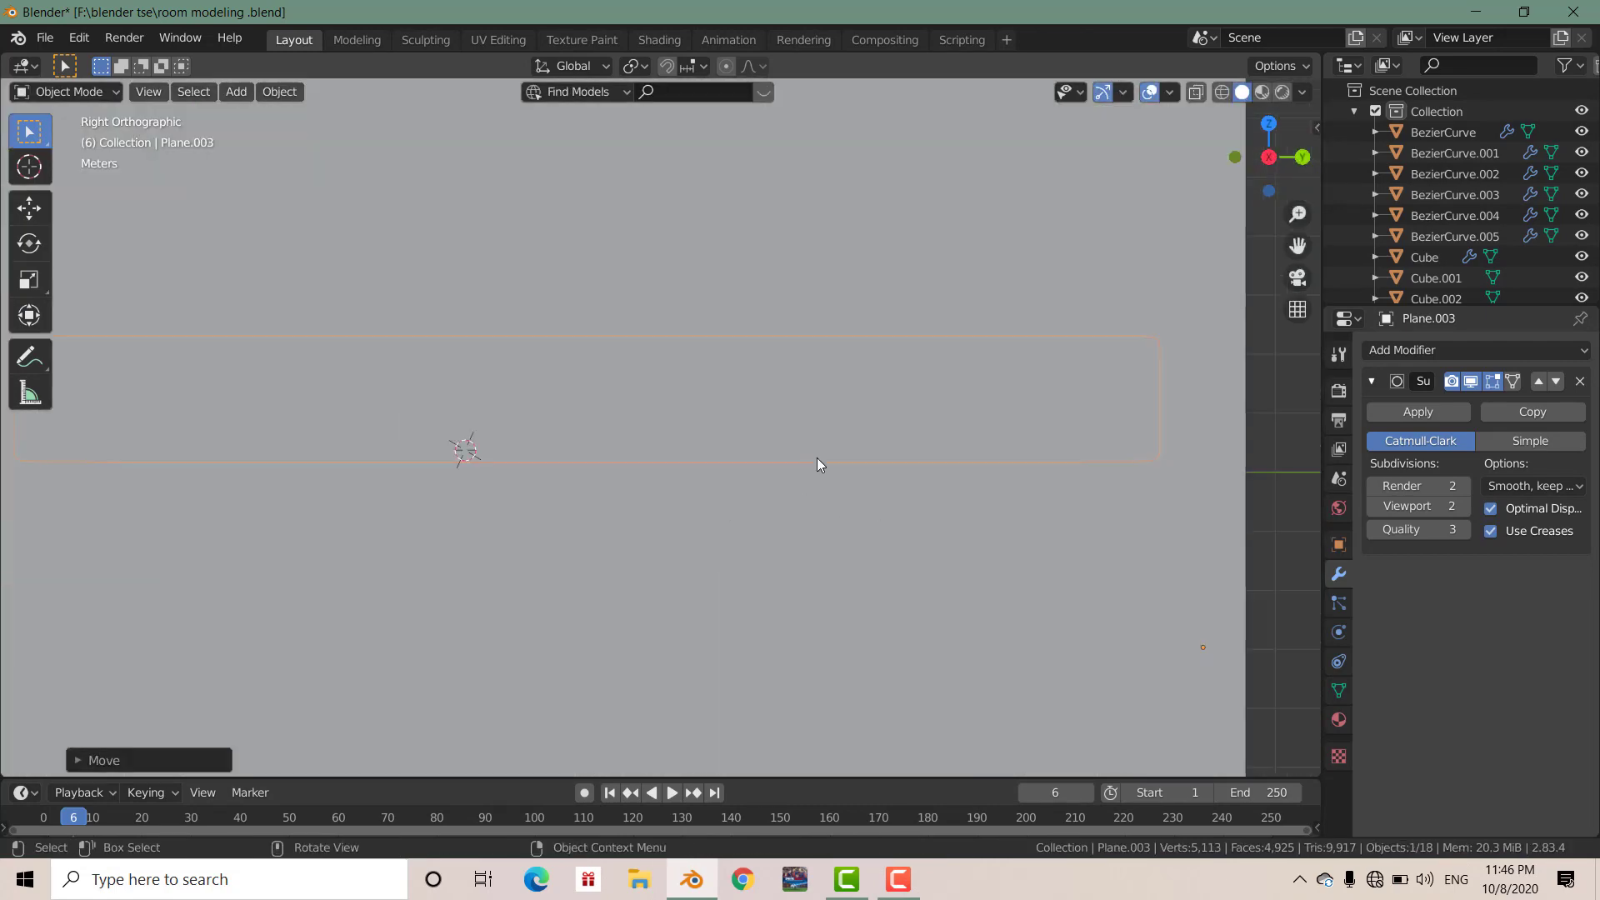
pyautogui.moveTo(817, 458)
pyautogui.mouseDown(button='middle')
pyautogui.moveTo(831, 482)
pyautogui.moveTo(696, 528)
pyautogui.mouseUp(button='middle')
pyautogui.scroll(3, 696, 527)
pyautogui.scroll(3, 751, 515)
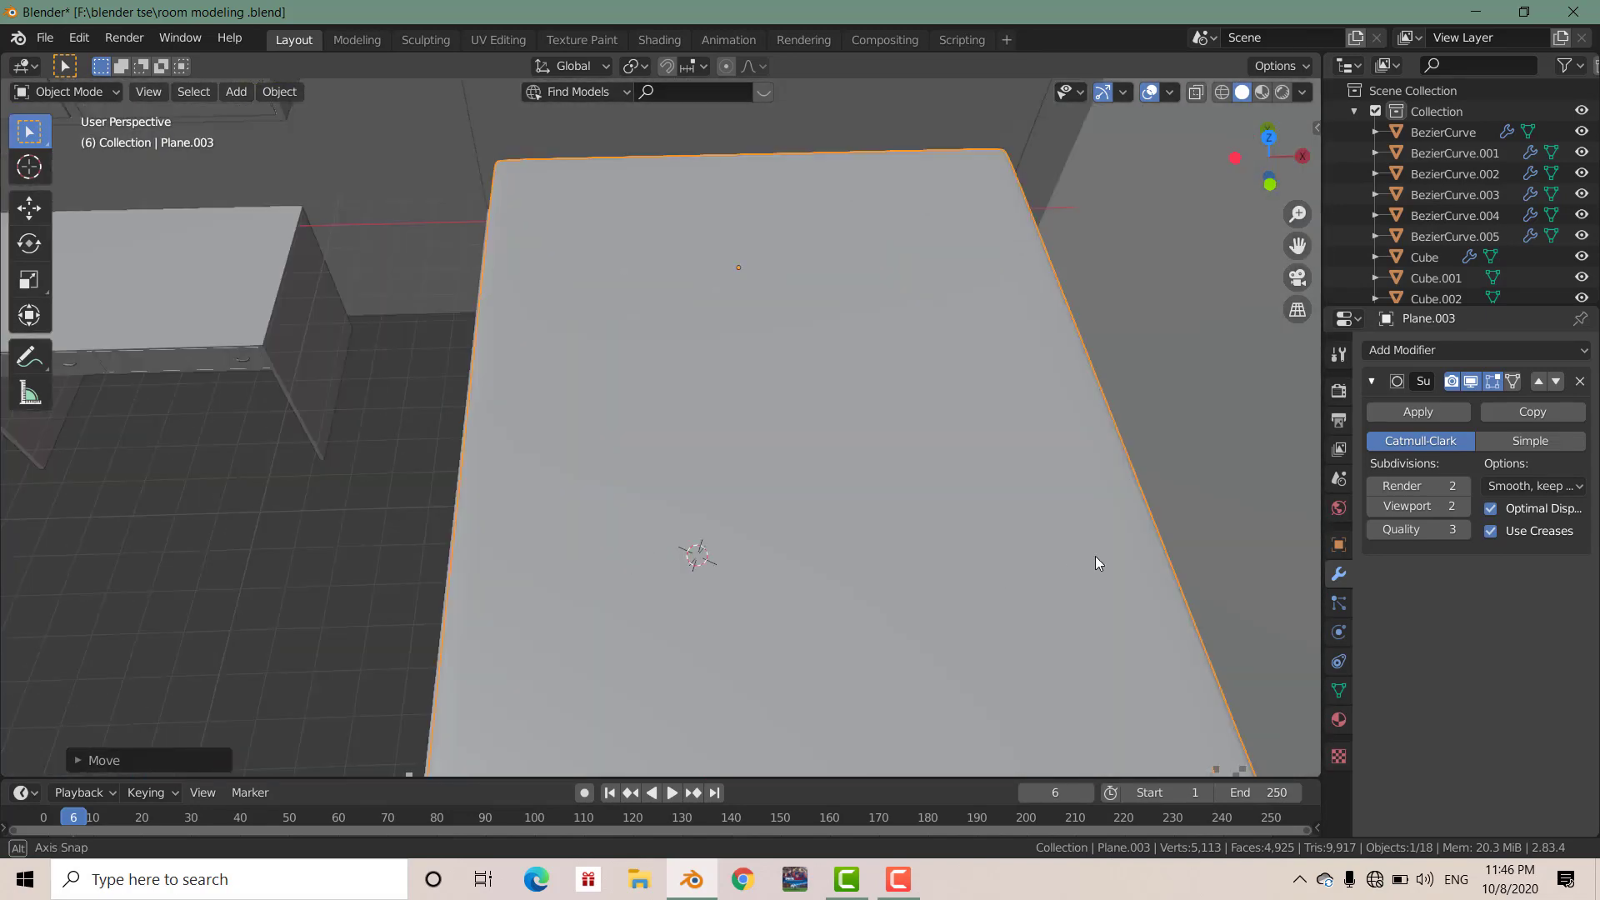
pyautogui.moveTo(1094, 557)
pyautogui.mouseDown(button='middle')
pyautogui.moveTo(1201, 438)
pyautogui.moveTo(1191, 485)
pyautogui.moveTo(898, 452)
pyautogui.moveTo(800, 473)
pyautogui.mouseUp(button='middle')
pyautogui.scroll(-5, 1191, 491)
pyautogui.press('Tab')
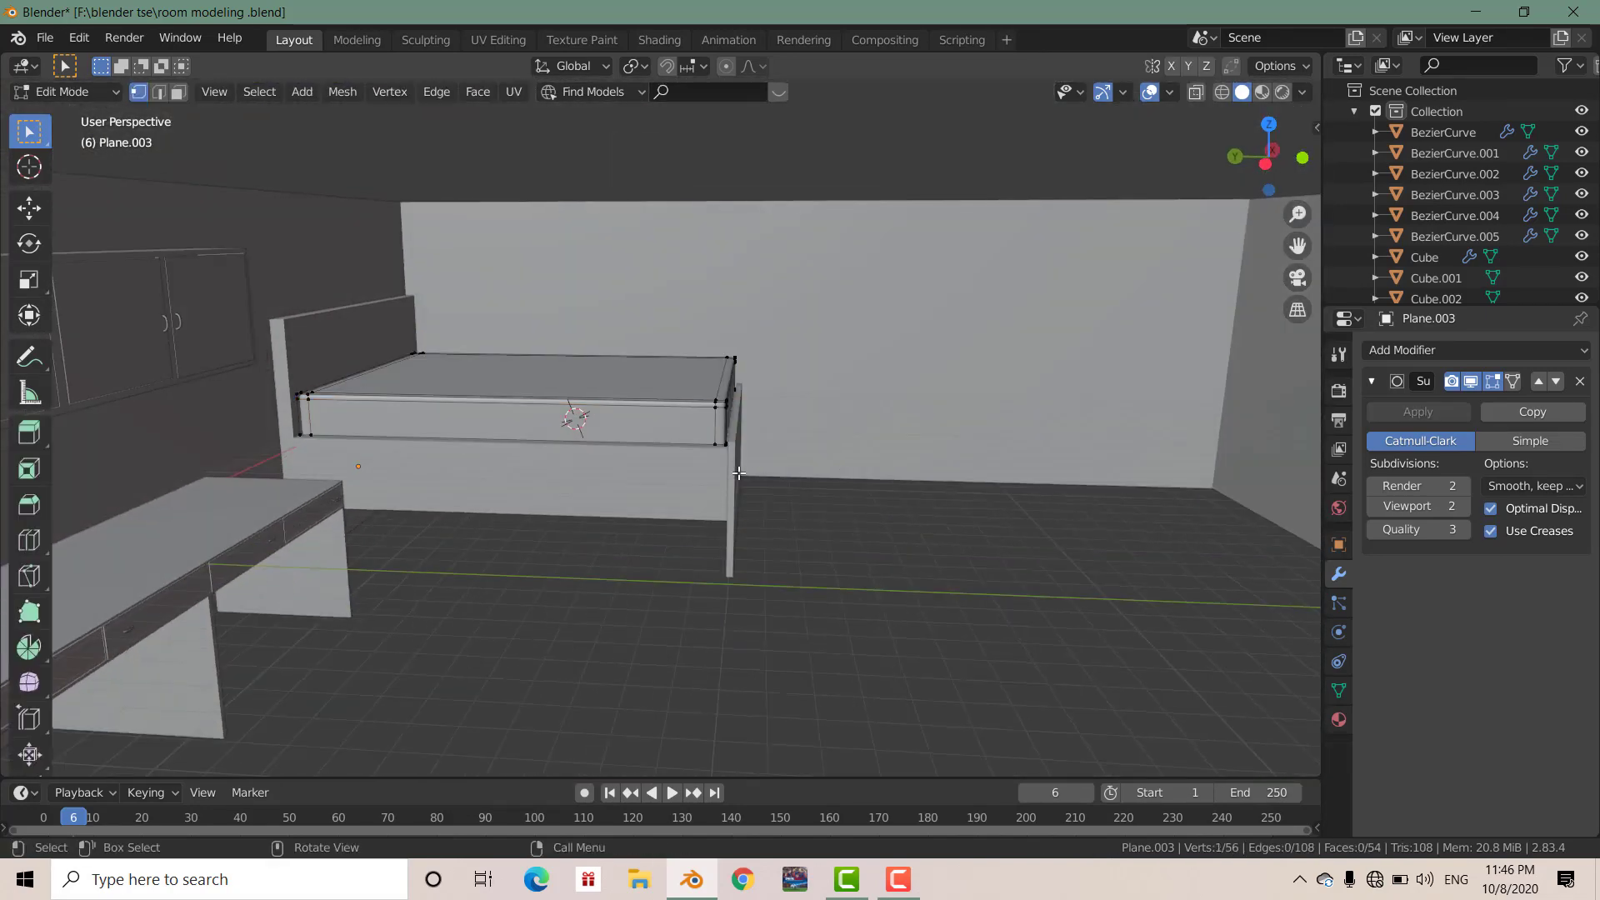
pyautogui.press('Tab')
pyautogui.click(691, 495)
pyautogui.press('Tab')
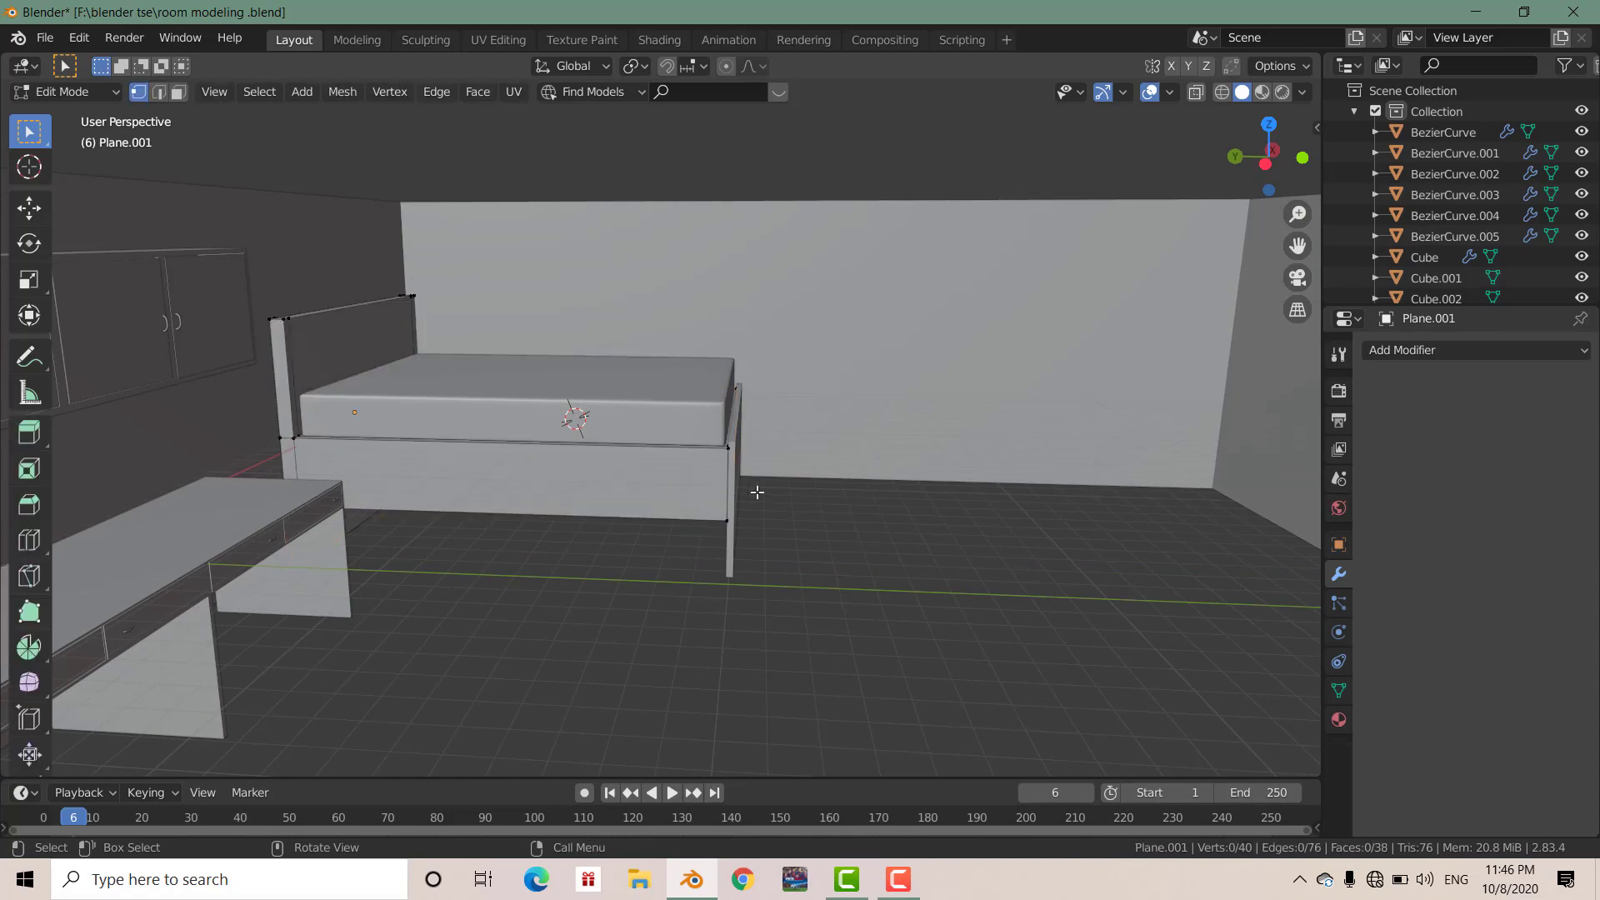
pyautogui.press('Tab')
pyautogui.click(737, 504)
pyautogui.press('Tab')
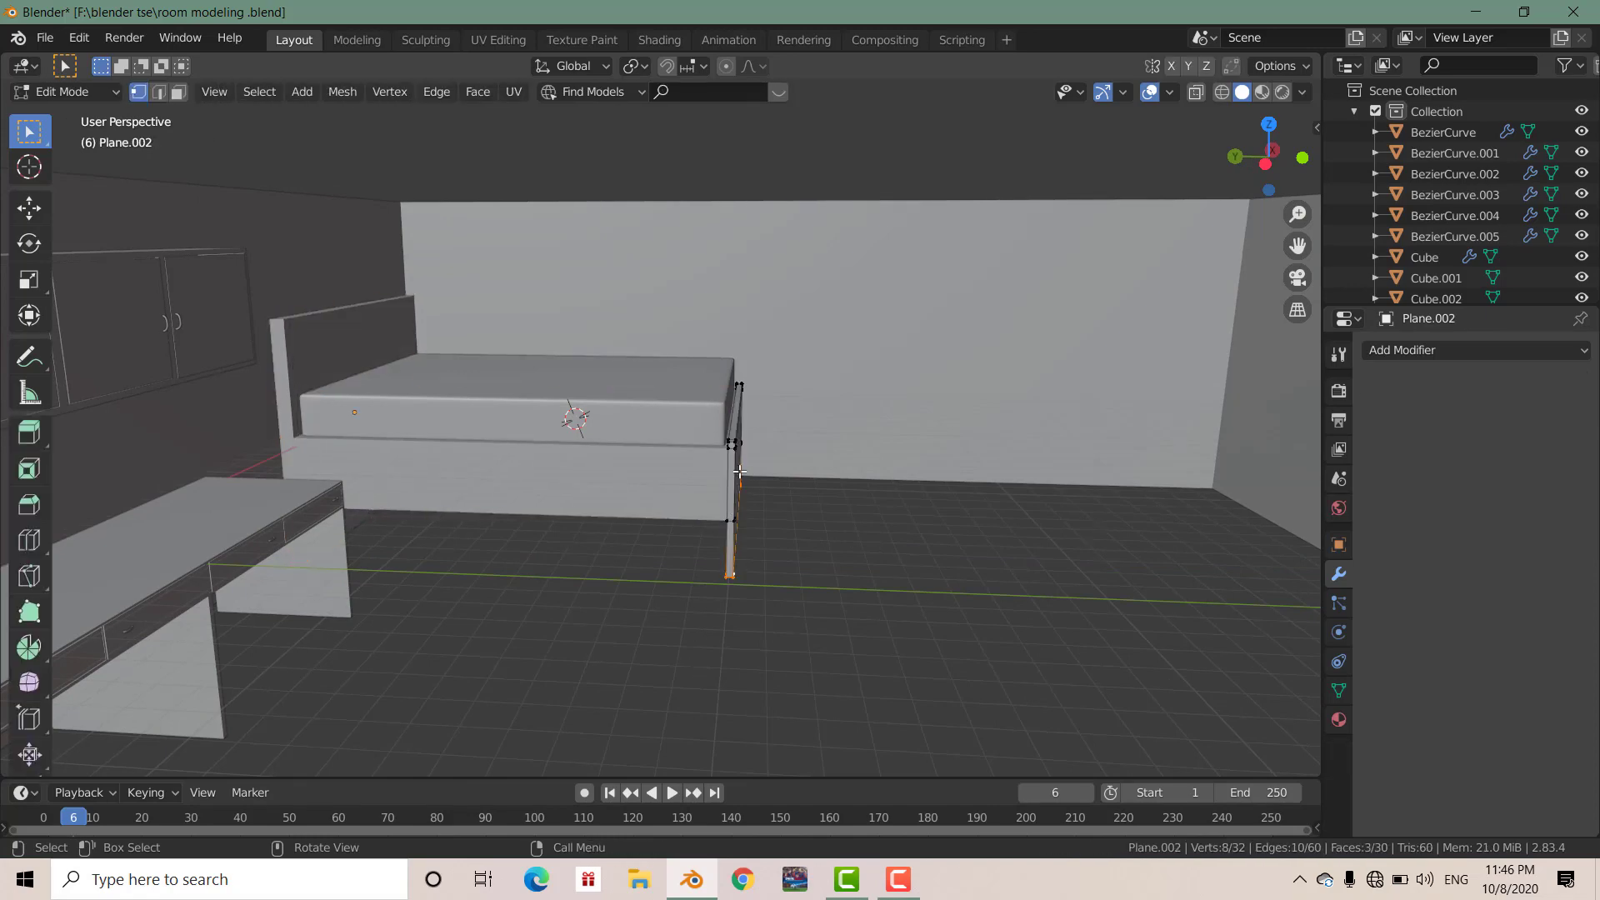
# Select the side board's top corner and raise it along Z.
pyautogui.scroll(4, 1016, 433)
pyautogui.scroll(1, 920, 458)
pyautogui.moveTo(919, 458); pyautogui.dragTo(734, 522, button='middle')
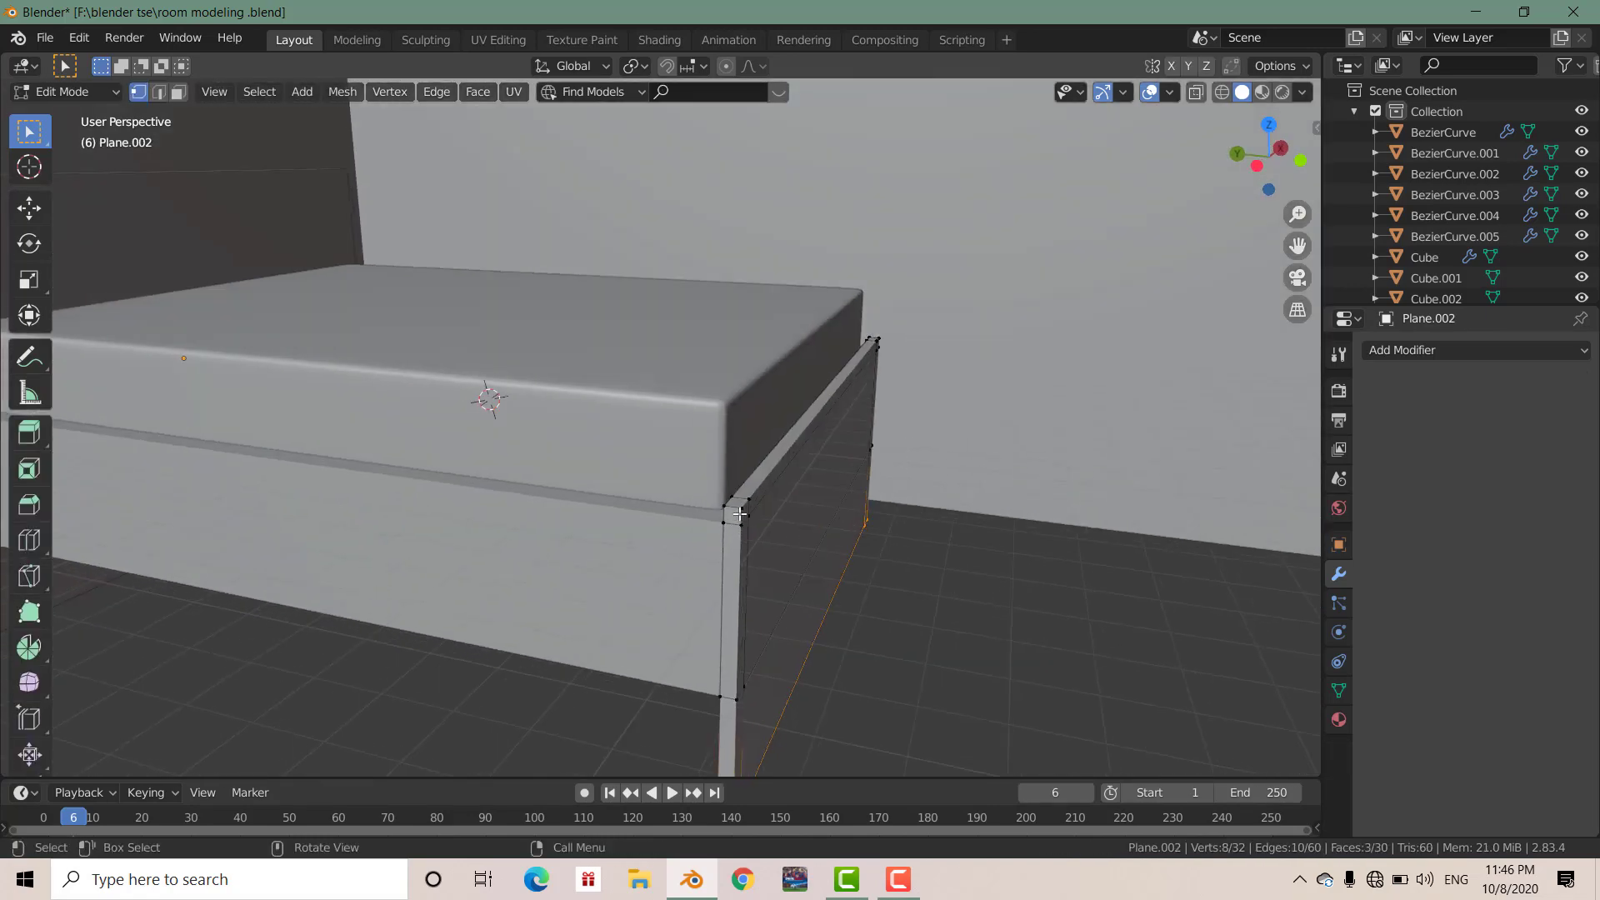
pyautogui.click(739, 514)
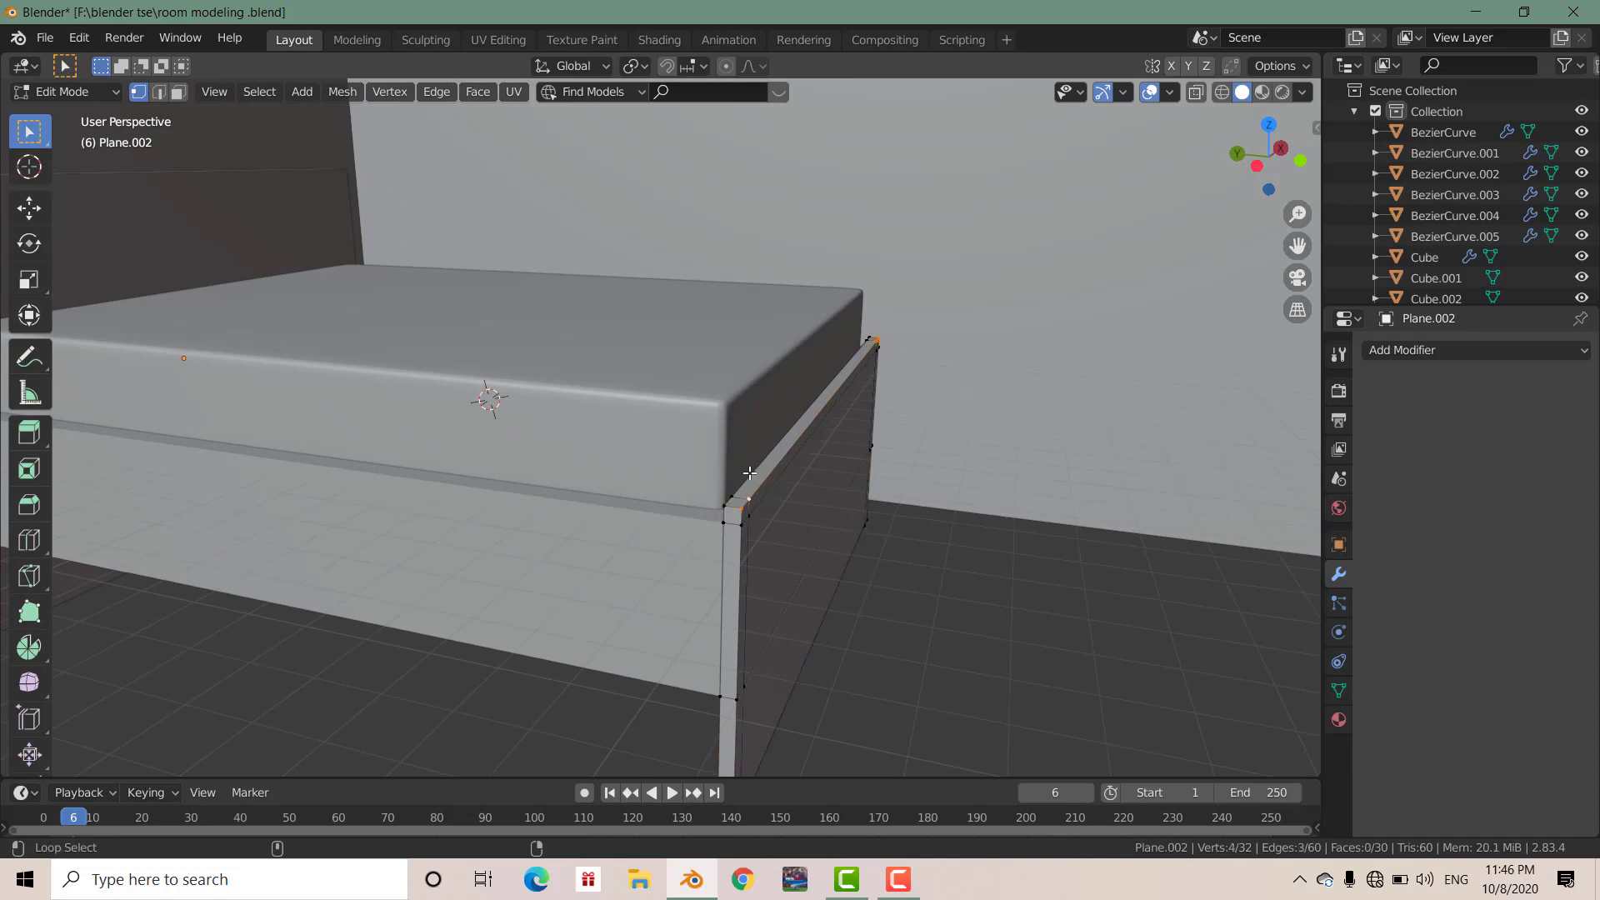
pyautogui.press('g')
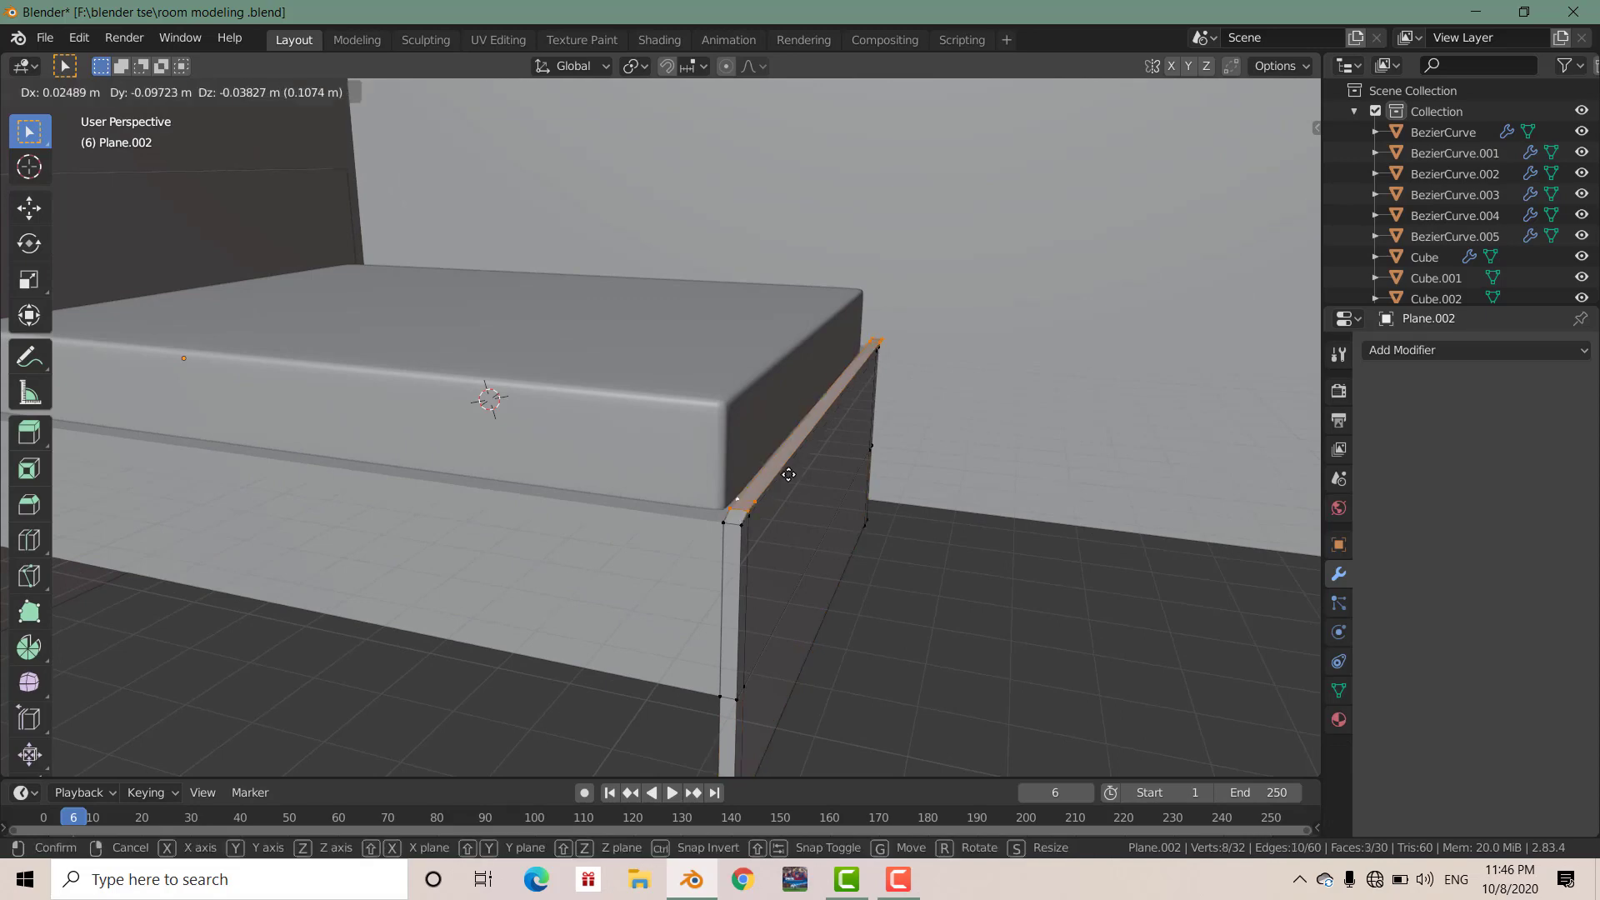
pyautogui.press('z')
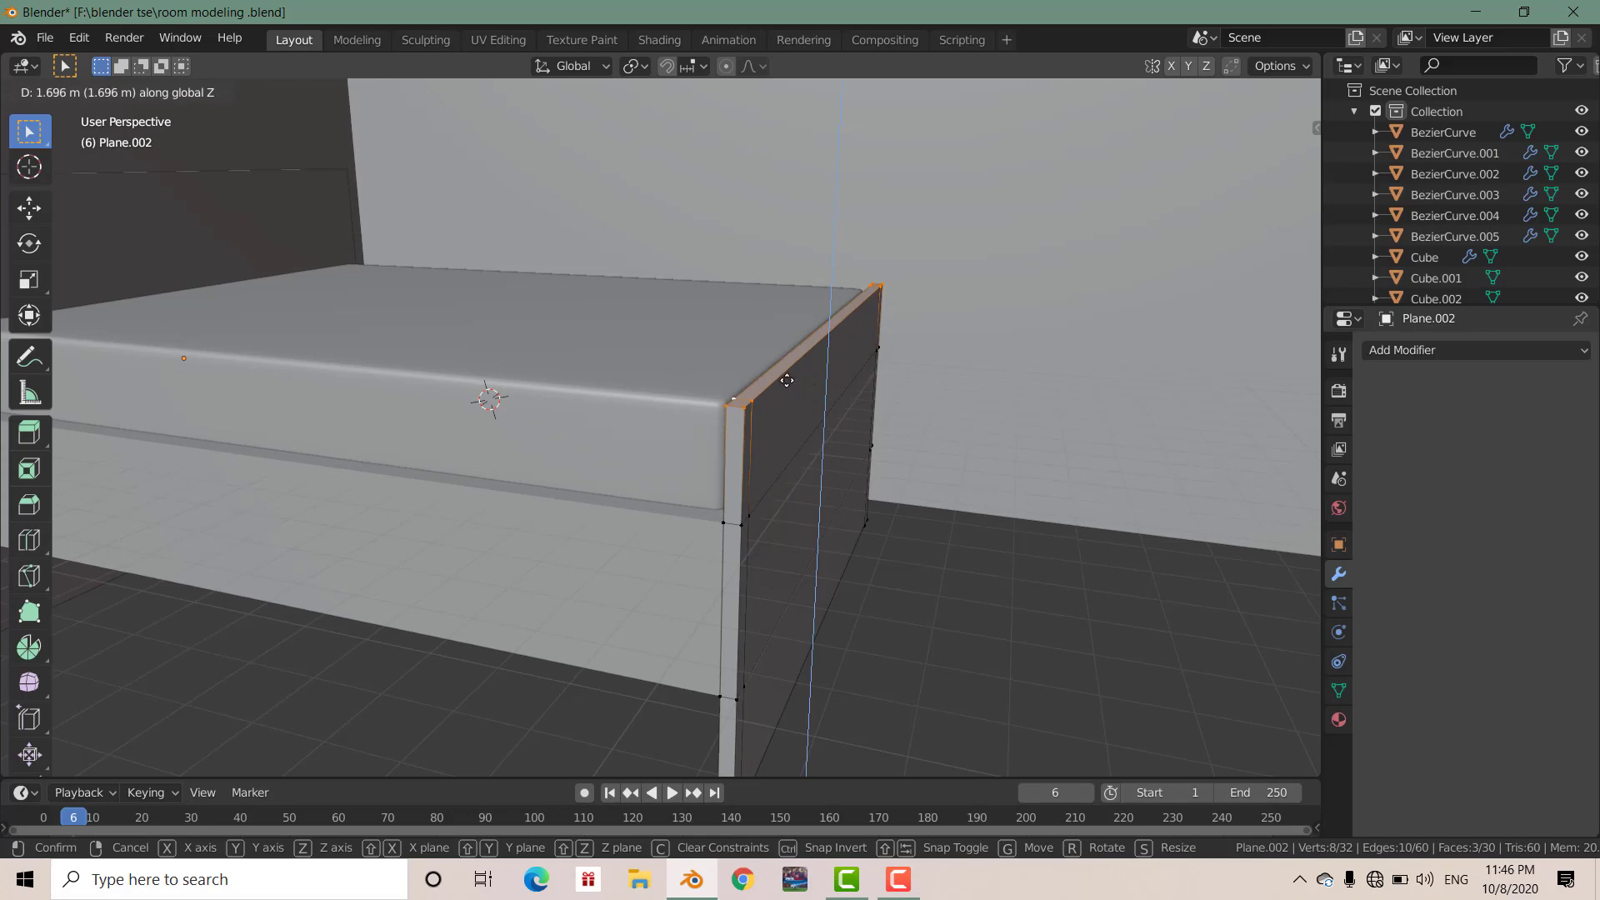
pyautogui.click(780, 340)
# Move the side board's top edge along Z until it is level with the mattress top.
pyautogui.scroll(-3, 780, 340)
pyautogui.press('KP_1')
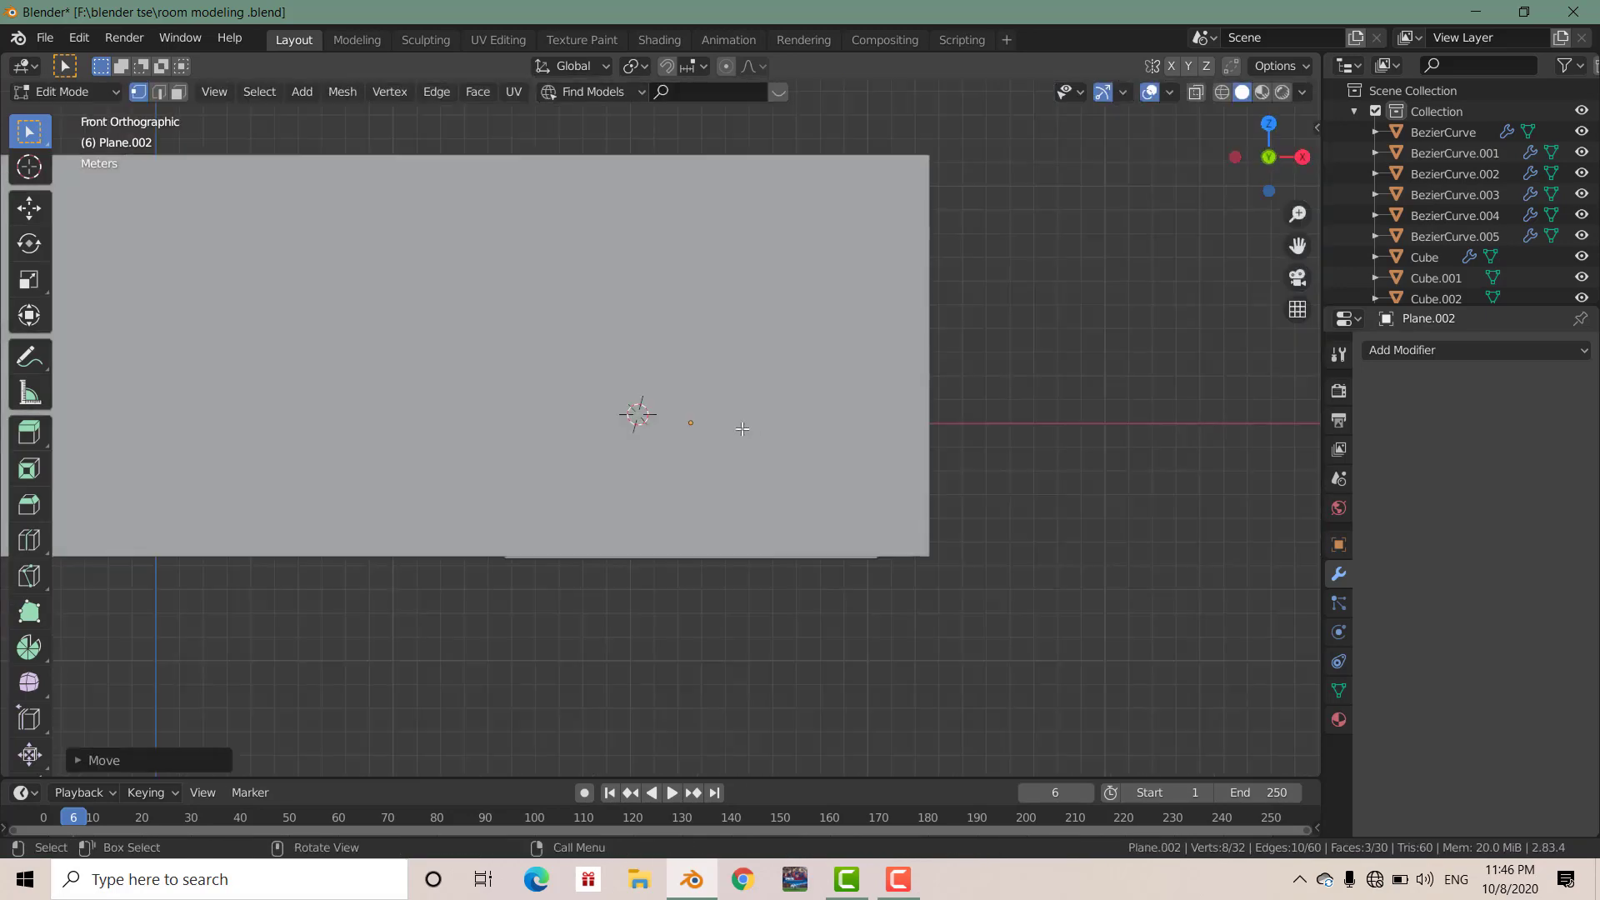
pyautogui.scroll(-1, 869, 498)
pyautogui.moveTo(870, 498)
pyautogui.mouseDown(button='middle')
pyautogui.moveTo(714, 528)
pyautogui.moveTo(885, 642)
pyautogui.moveTo(1038, 582)
pyautogui.moveTo(1081, 518)
pyautogui.mouseUp(button='middle')
pyautogui.scroll(3, 1081, 519)
pyautogui.scroll(2, 1080, 518)
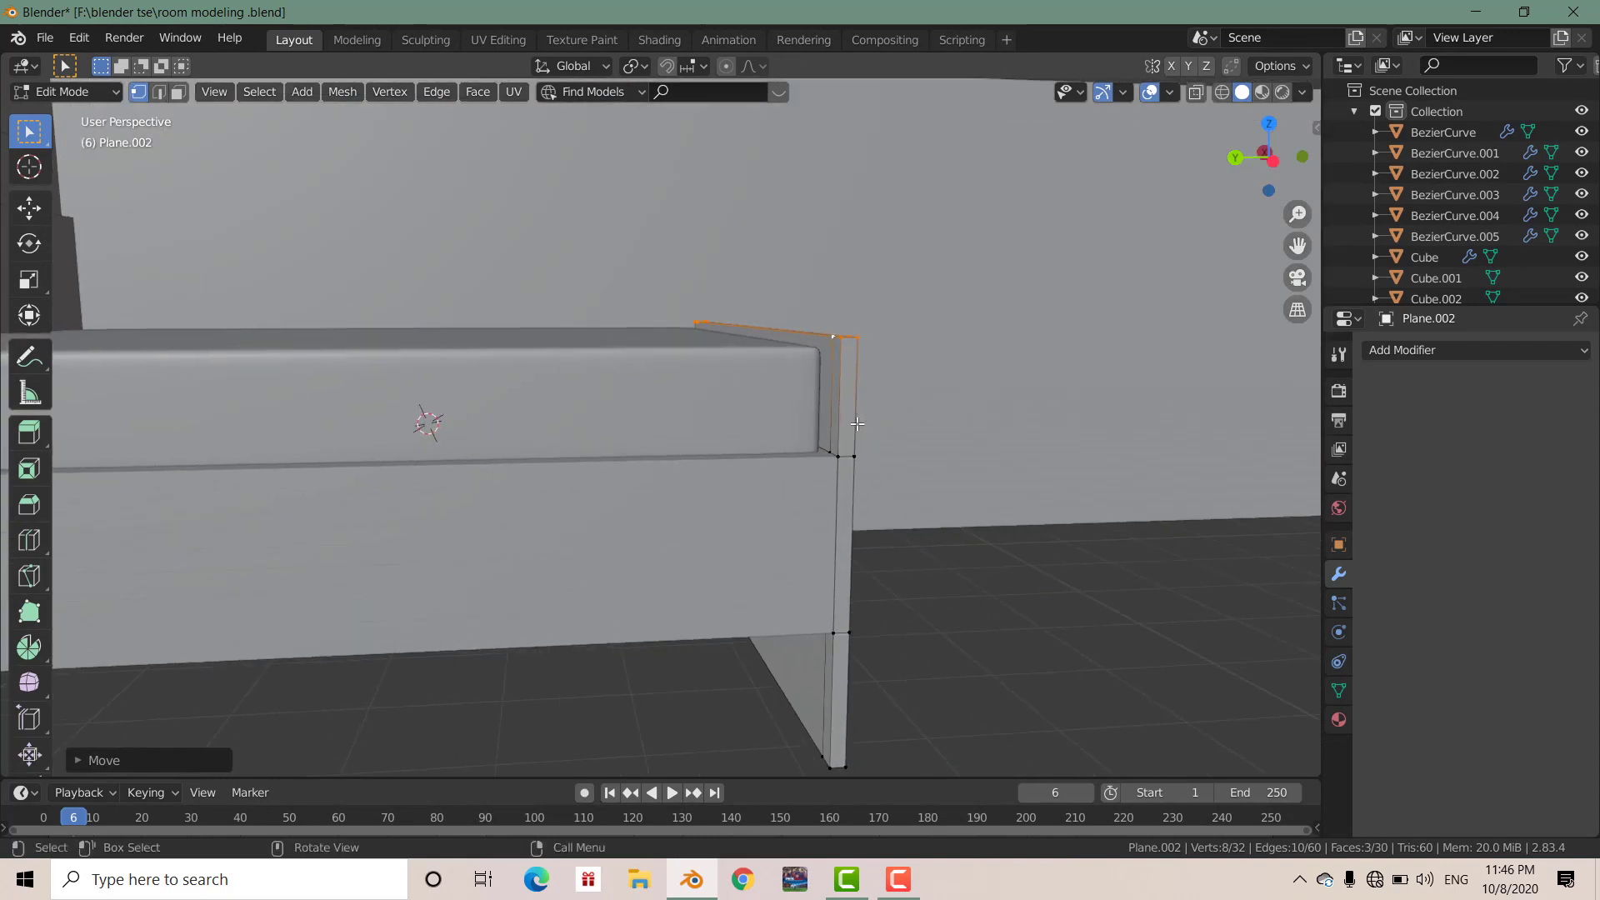
pyautogui.press('g')
pyautogui.press('z')
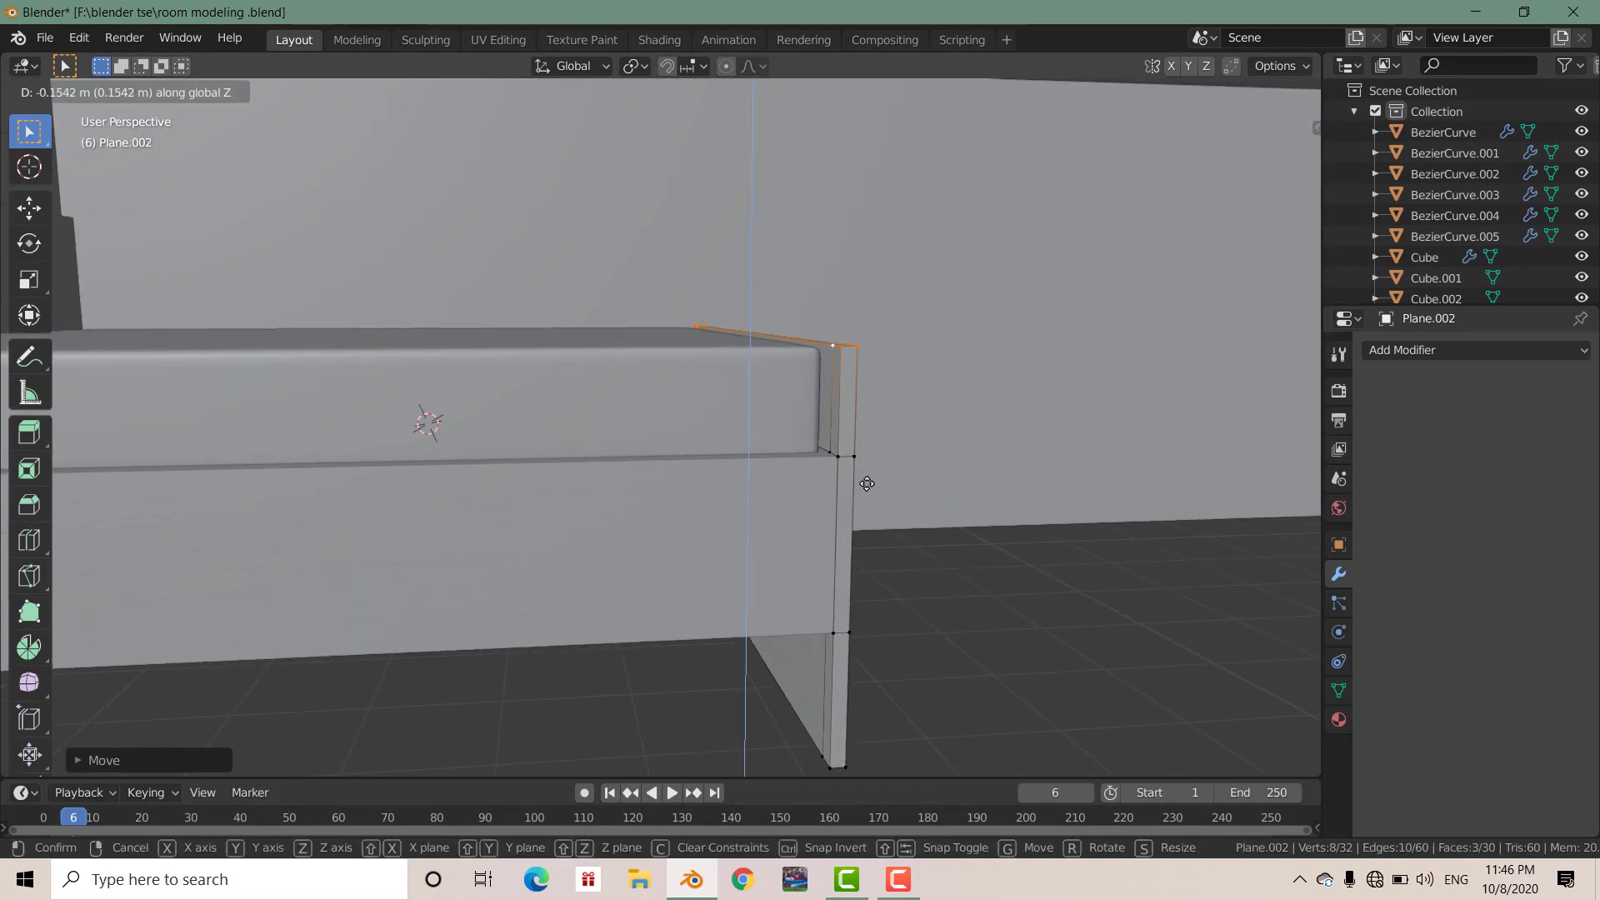
pyautogui.click(866, 483)
# Inspect the raised bed corner and return to Object Mode.
pyautogui.moveTo(882, 475)
pyautogui.mouseDown(button='middle')
pyautogui.moveTo(1103, 535)
pyautogui.moveTo(1150, 493)
pyautogui.moveTo(1215, 472)
pyautogui.moveTo(957, 464)
pyautogui.moveTo(957, 564)
pyautogui.moveTo(1165, 523)
pyautogui.moveTo(750, 463)
pyautogui.moveTo(717, 541)
pyautogui.moveTo(593, 581)
pyautogui.moveTo(588, 650)
pyautogui.mouseUp(button='middle')
pyautogui.scroll(2, 833, 466)
pyautogui.scroll(2, 821, 458)
pyautogui.scroll(1, 812, 453)
pyautogui.scroll(-3, 812, 454)
pyautogui.press('Tab')
# Select the mattress and widen it along X in top view.
pyautogui.click(749, 463)
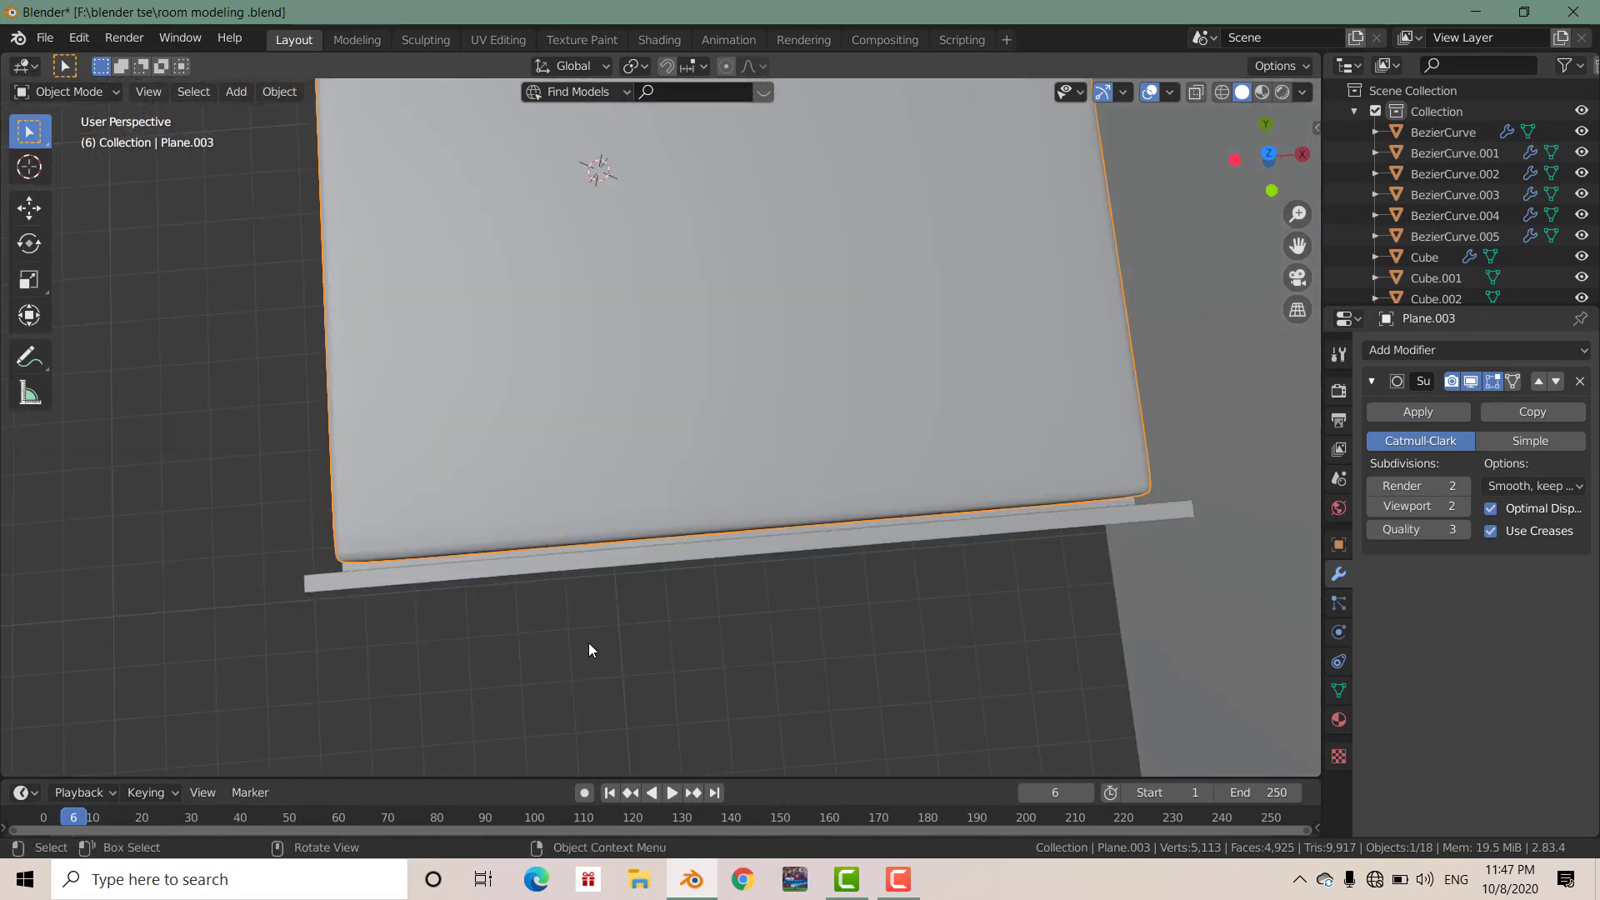
pyautogui.press('s')
pyautogui.press('x')
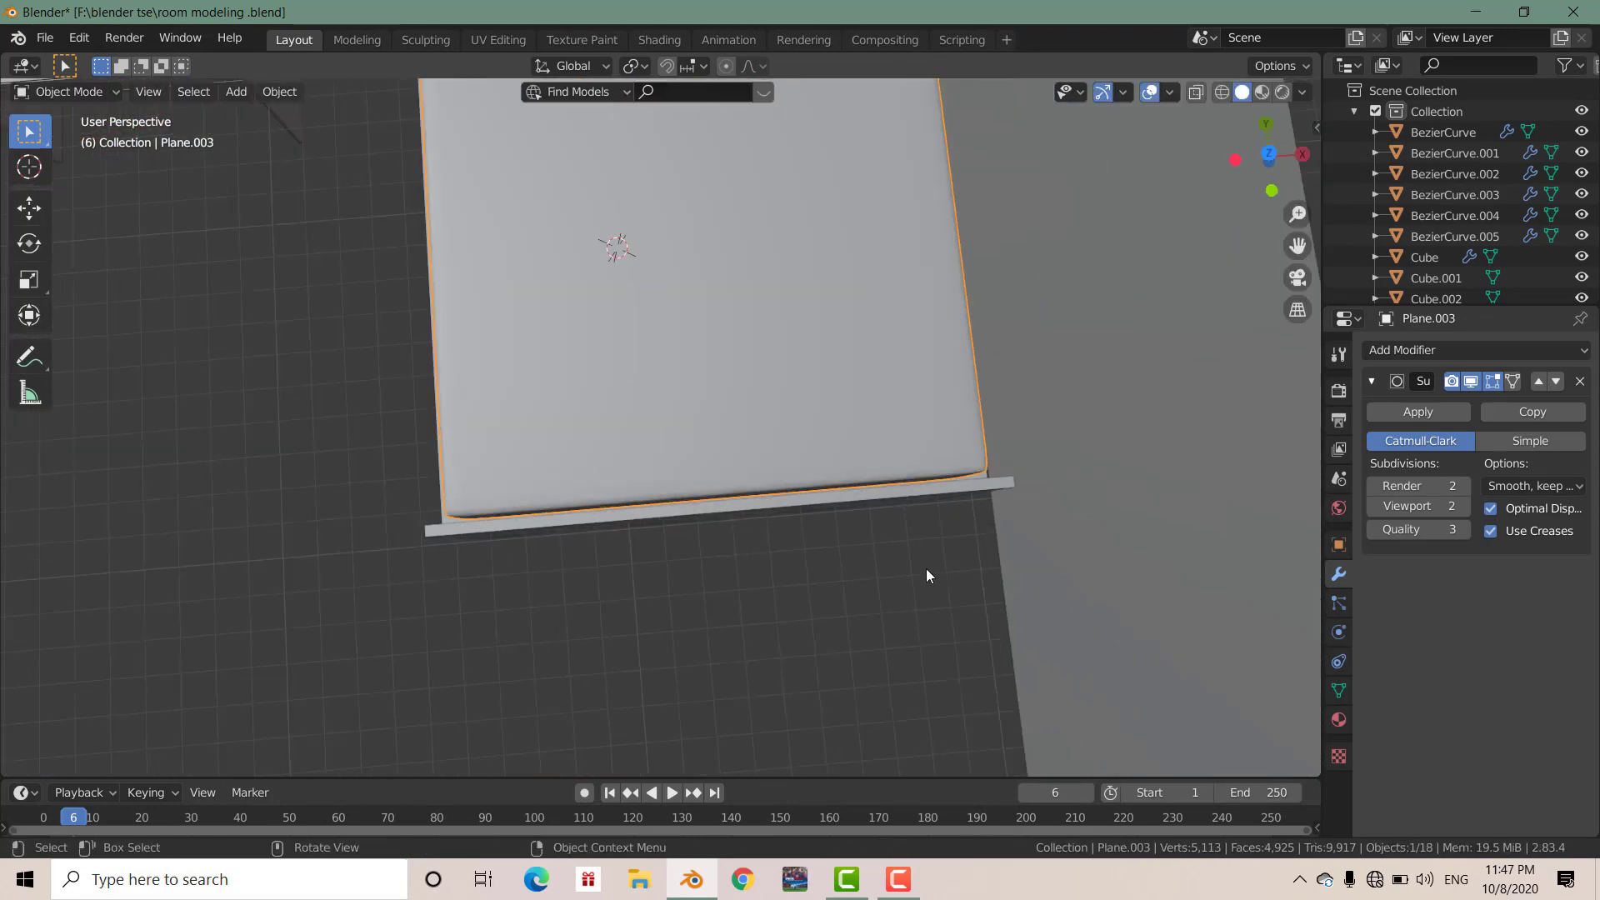
pyautogui.moveTo(599, 662)
pyautogui.mouseDown(button='middle')
pyautogui.moveTo(926, 568)
pyautogui.moveTo(900, 585)
pyautogui.mouseUp(button='middle')
pyautogui.press('KP_7')
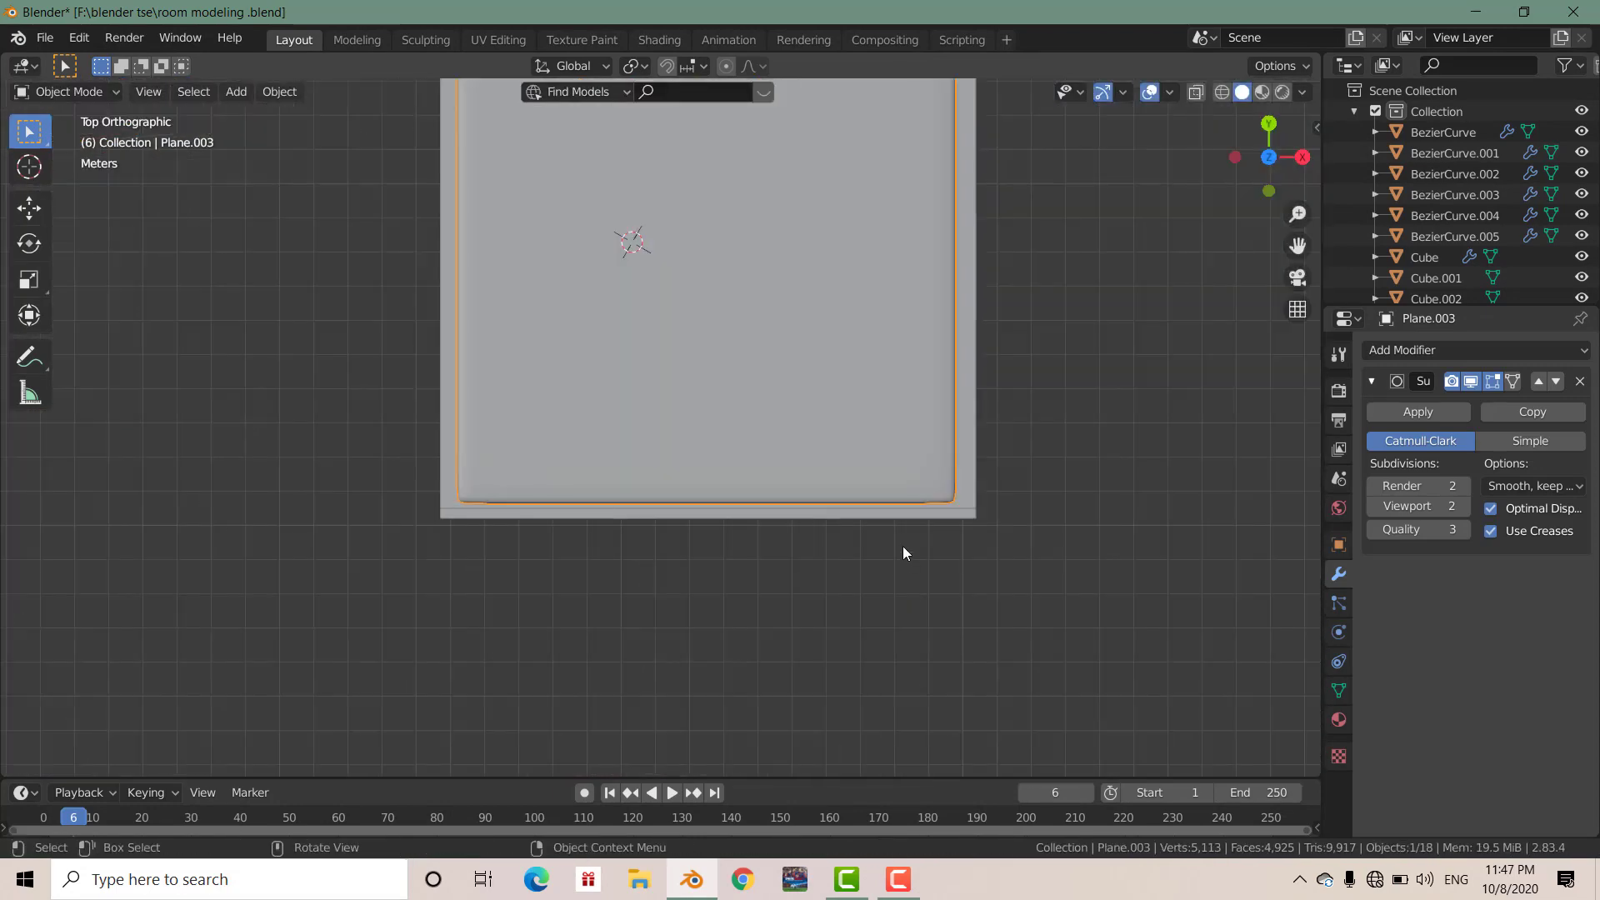
pyautogui.press('s')
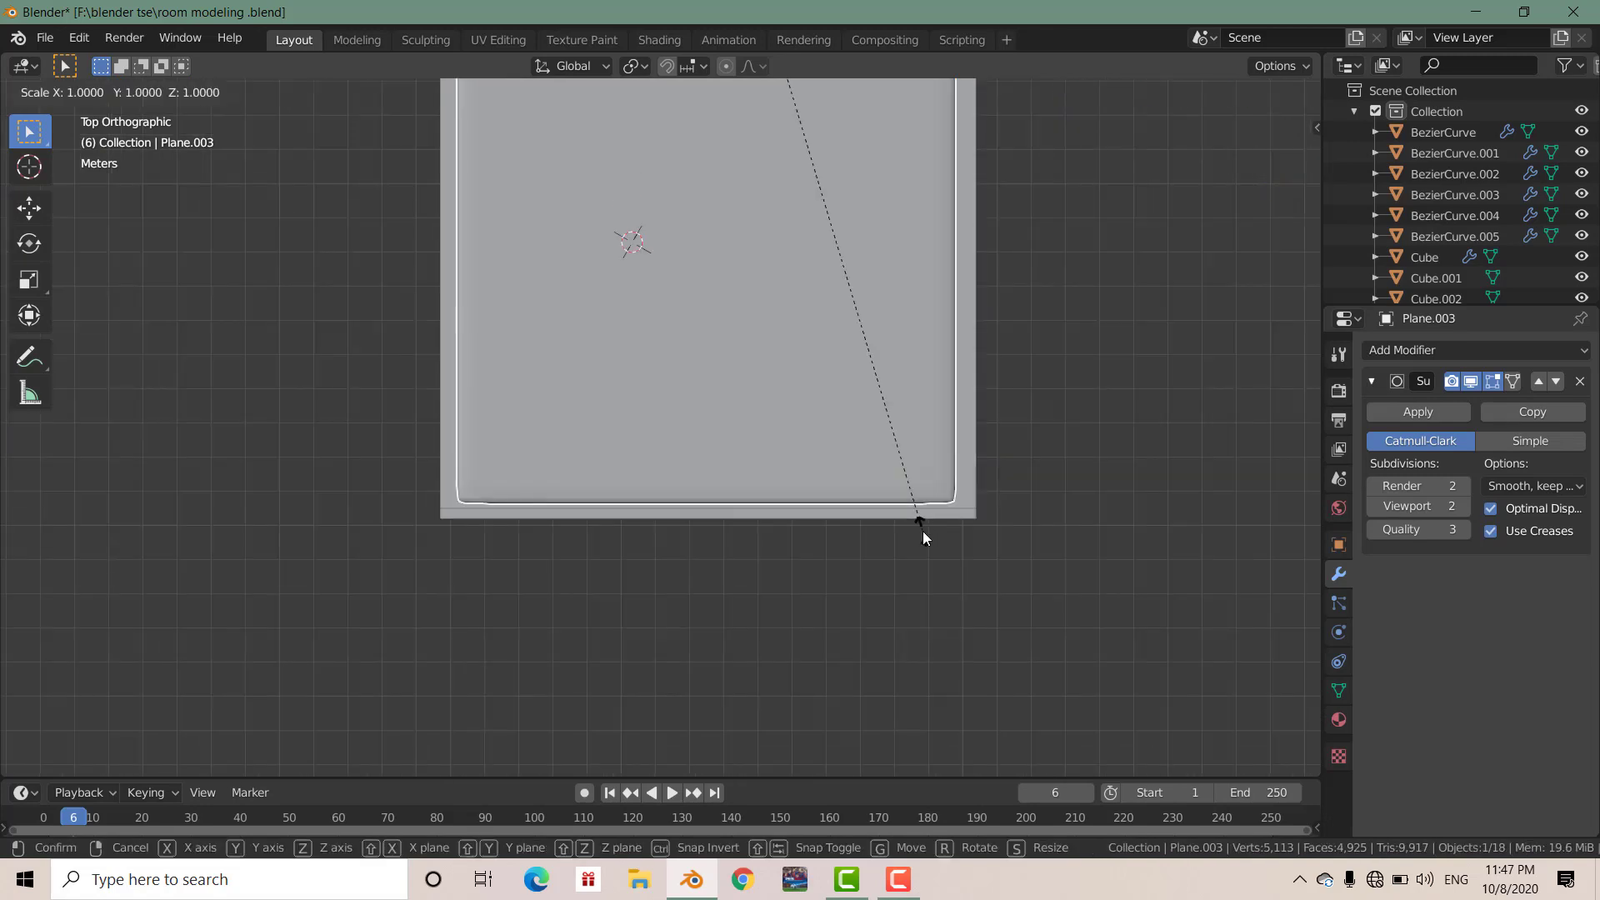
pyautogui.press('x')
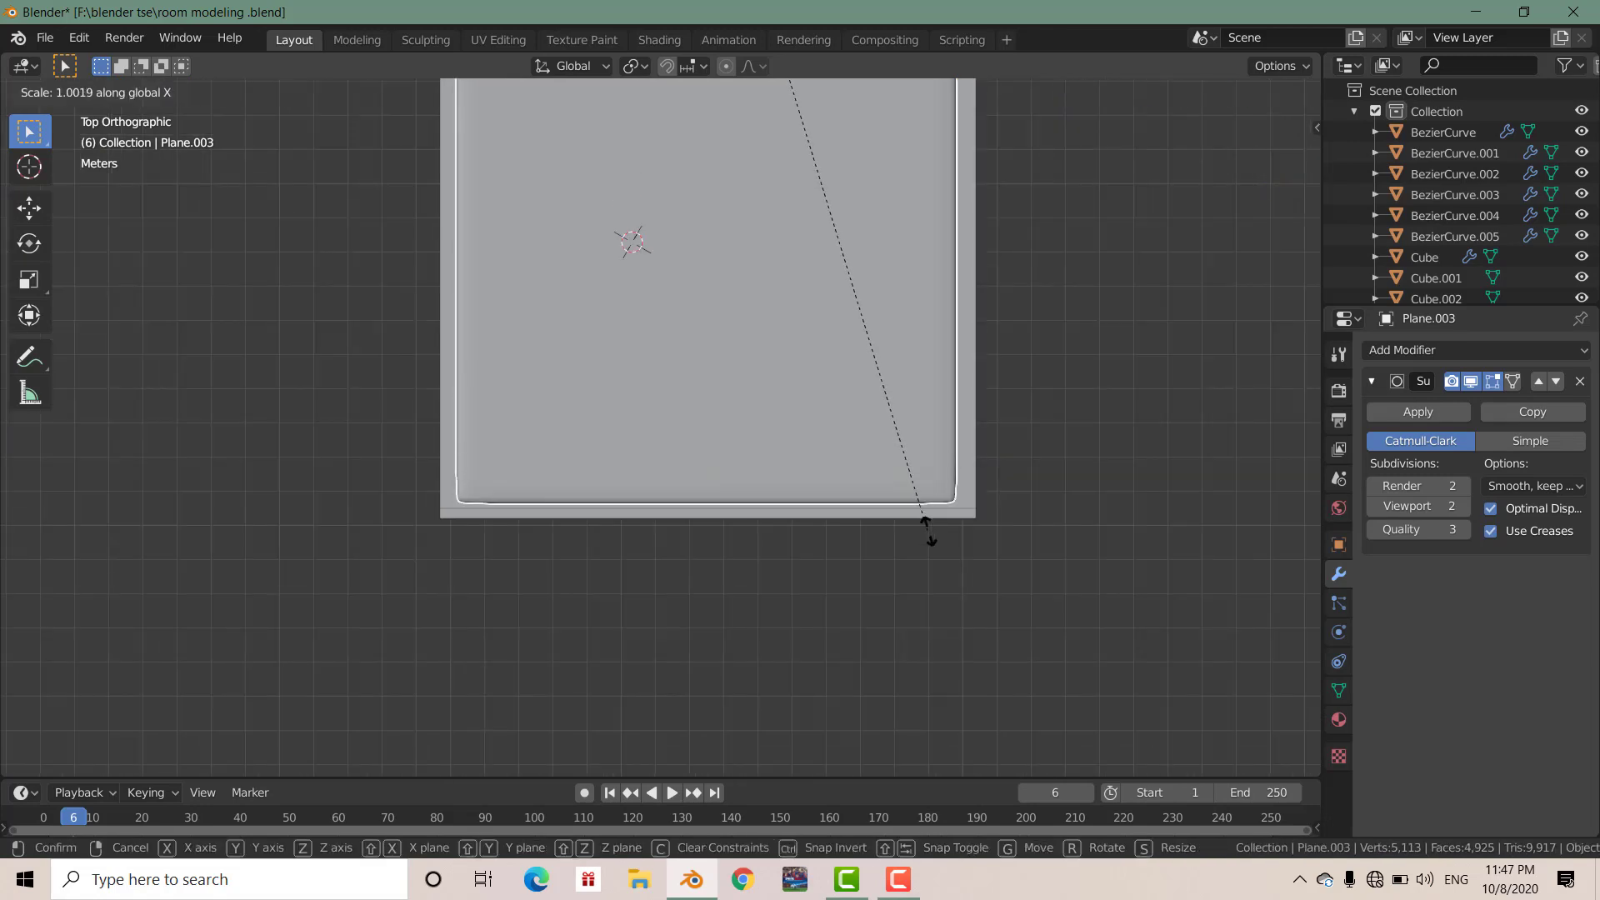
pyautogui.click(992, 560)
# Lengthen the mattress along Y so it reaches the frame ends.
pyautogui.moveTo(992, 562)
pyautogui.mouseDown(button='middle')
pyautogui.moveTo(813, 513)
pyautogui.moveTo(1039, 544)
pyautogui.mouseUp(button='middle')
pyautogui.scroll(5, 916, 500)
pyautogui.moveTo(873, 489)
pyautogui.mouseDown(button='middle')
pyautogui.moveTo(848, 514)
pyautogui.moveTo(812, 493)
pyautogui.moveTo(837, 491)
pyautogui.moveTo(795, 496)
pyautogui.mouseUp(button='middle')
pyautogui.scroll(3, 782, 502)
pyautogui.scroll(-5, 795, 499)
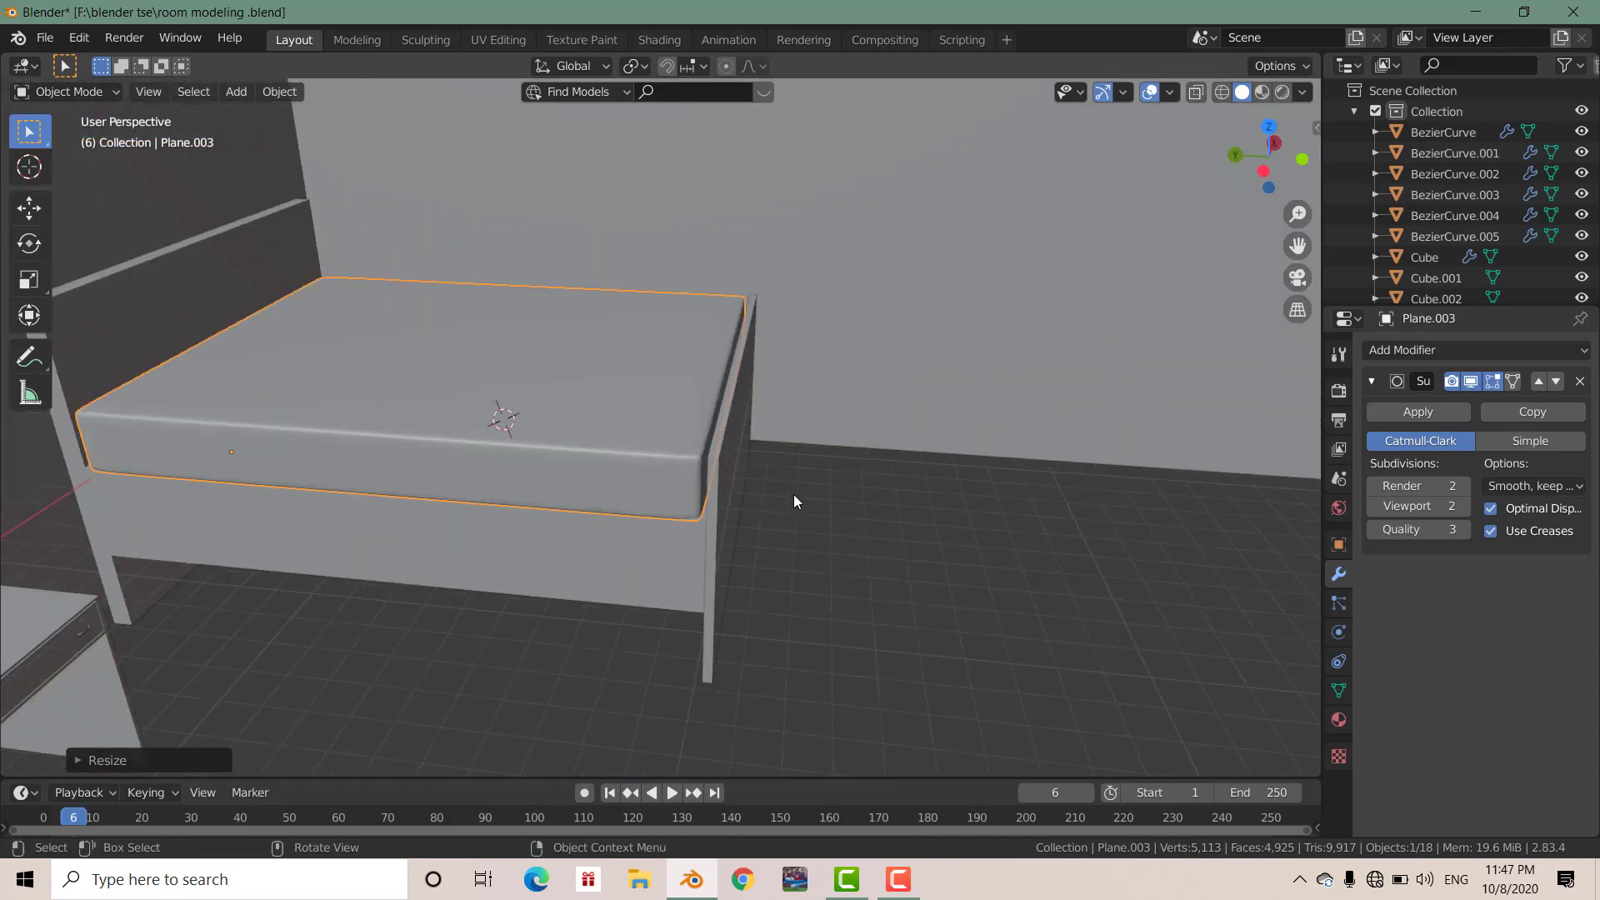
pyautogui.press('s')
pyautogui.press('y')
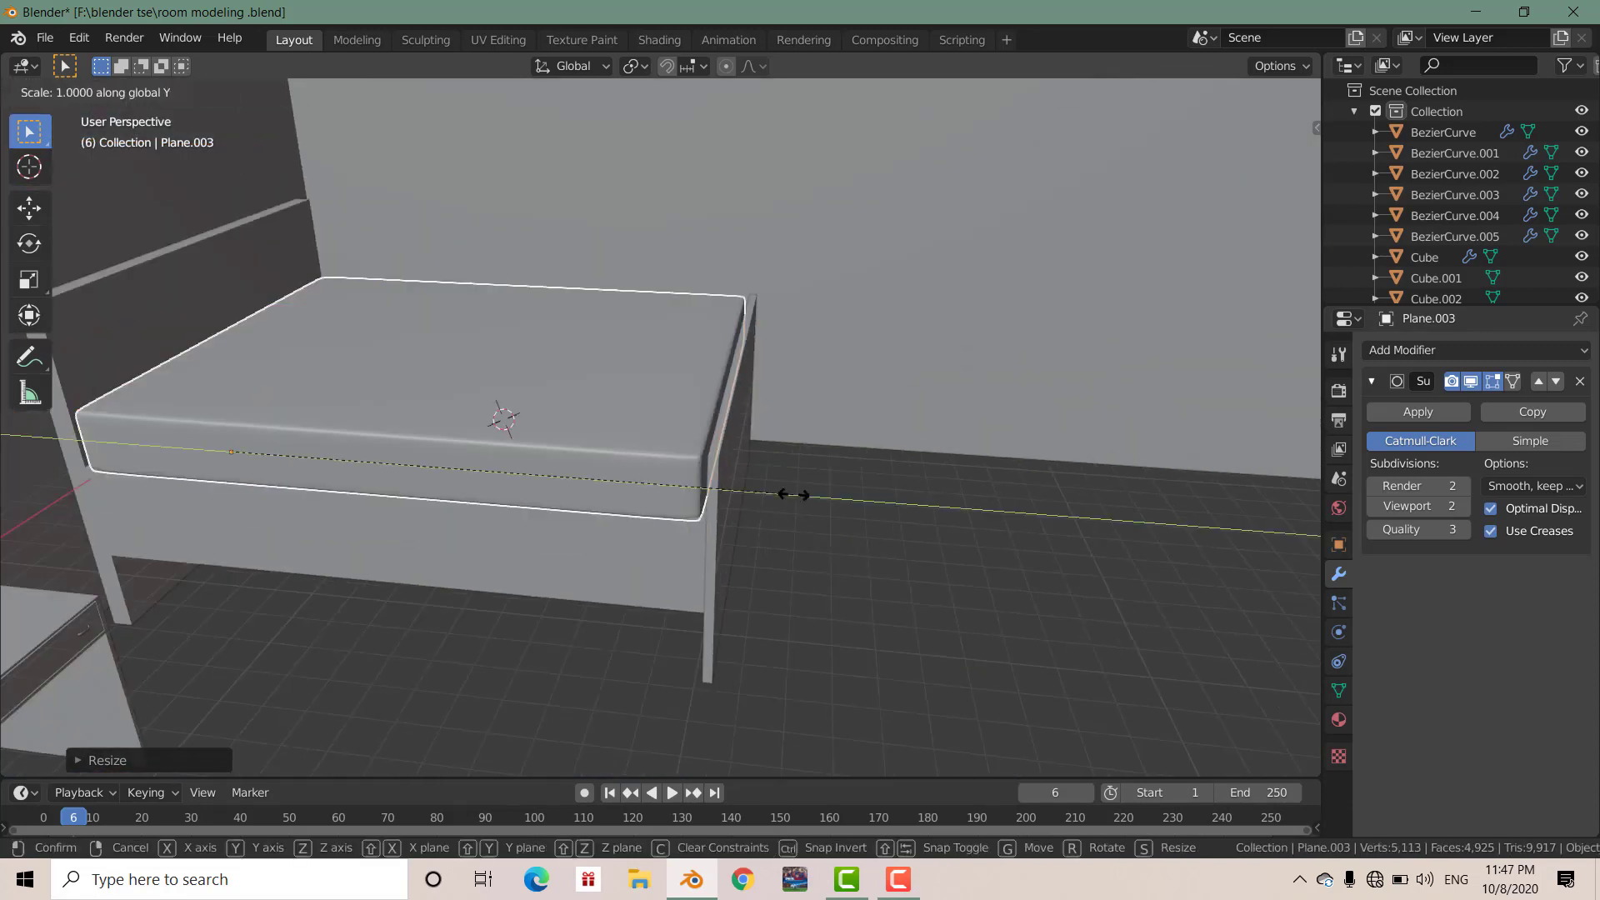
pyautogui.click(801, 498)
# Orbit and zoom around the room to check the resized mattress in the frame.
pyautogui.moveTo(798, 499)
pyautogui.mouseDown(button='middle')
pyautogui.moveTo(821, 498)
pyautogui.moveTo(708, 486)
pyautogui.moveTo(751, 542)
pyautogui.moveTo(652, 407)
pyautogui.moveTo(783, 457)
pyautogui.moveTo(743, 468)
pyautogui.mouseUp(button='middle')
pyautogui.scroll(-4, 742, 483)
pyautogui.scroll(3, 708, 457)
pyautogui.scroll(2, 740, 490)
pyautogui.scroll(-2, 633, 386)
pyautogui.scroll(-5, 764, 488)
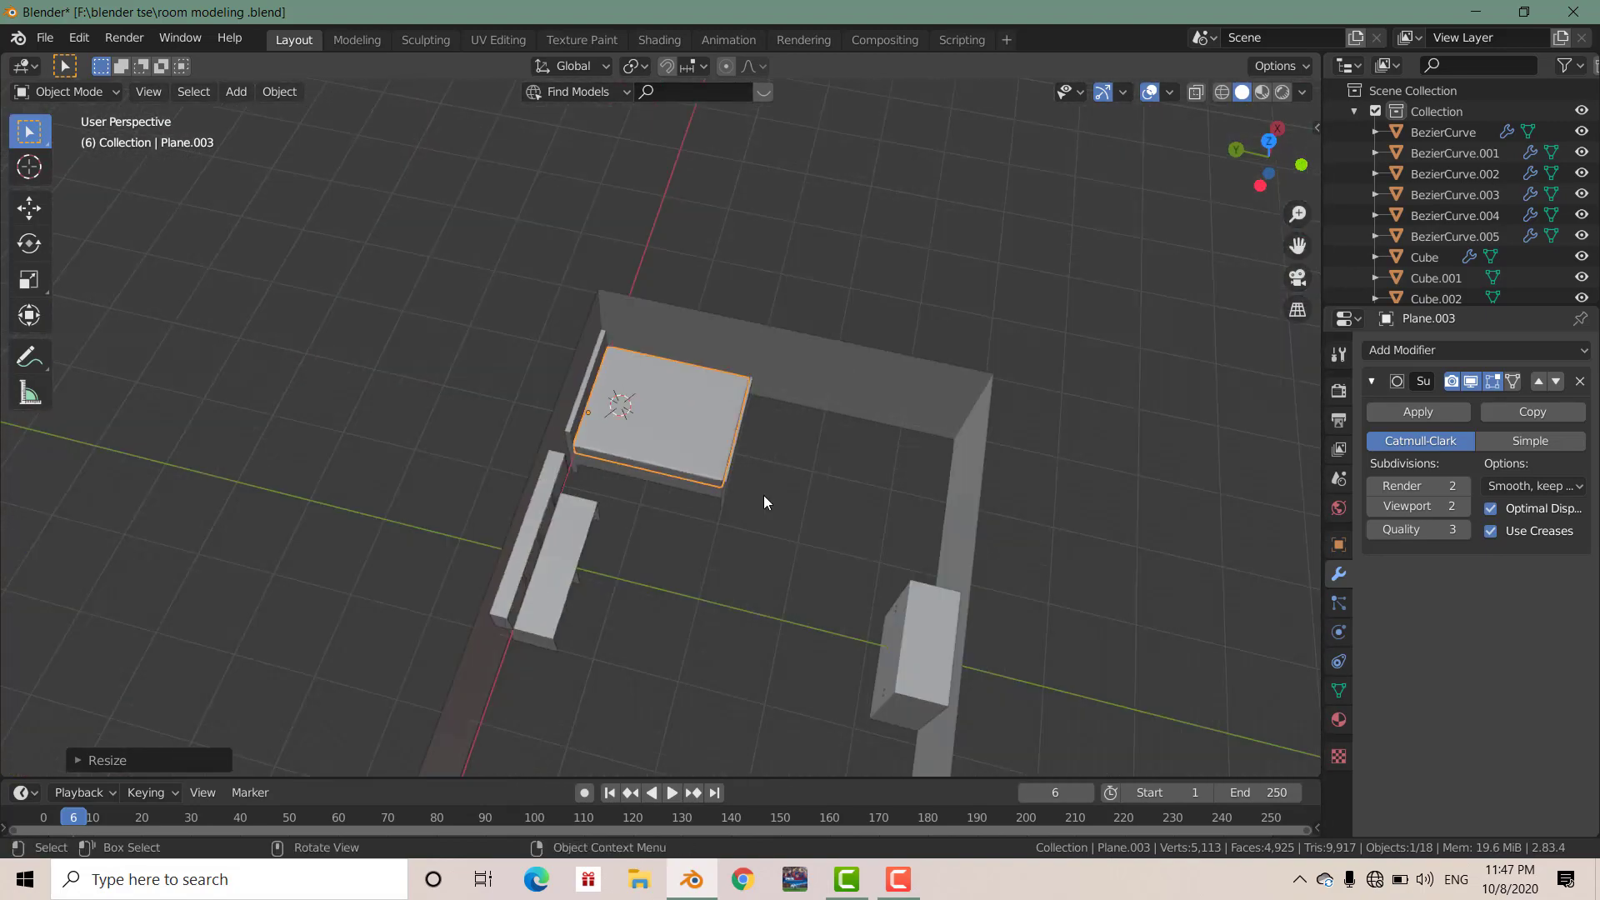
pyautogui.moveTo(810, 528); pyautogui.dragTo(688, 507, button='middle')
pyautogui.scroll(4, 695, 460)
pyautogui.scroll(1, 694, 457)
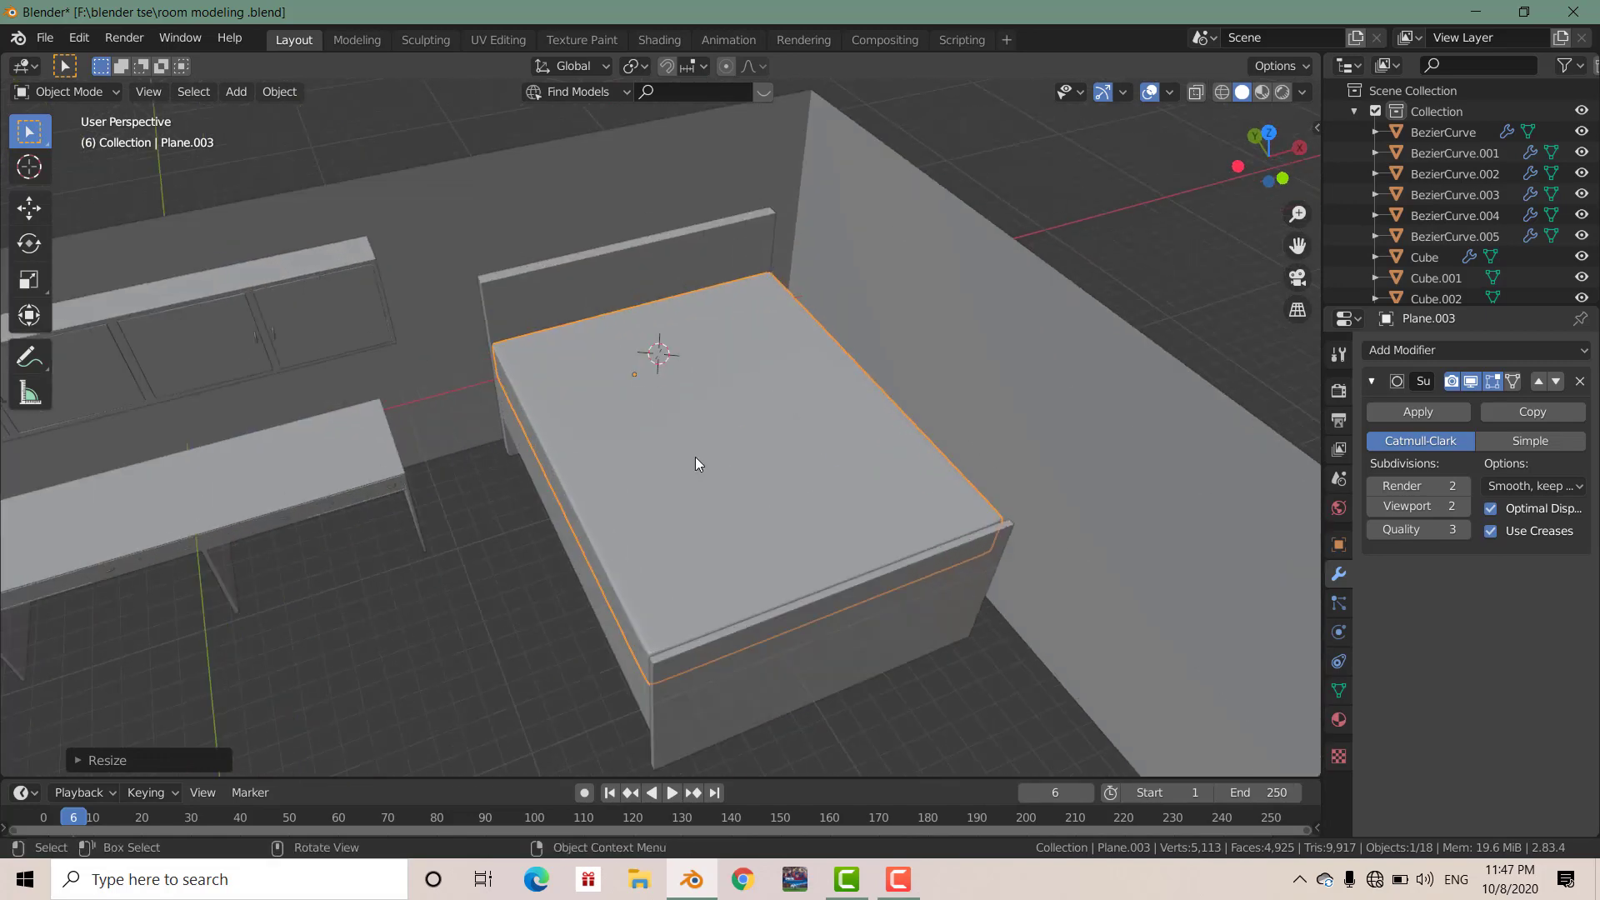
pyautogui.scroll(-5, 704, 483)
pyautogui.scroll(-3, 716, 516)
pyautogui.scroll(-4, 726, 491)
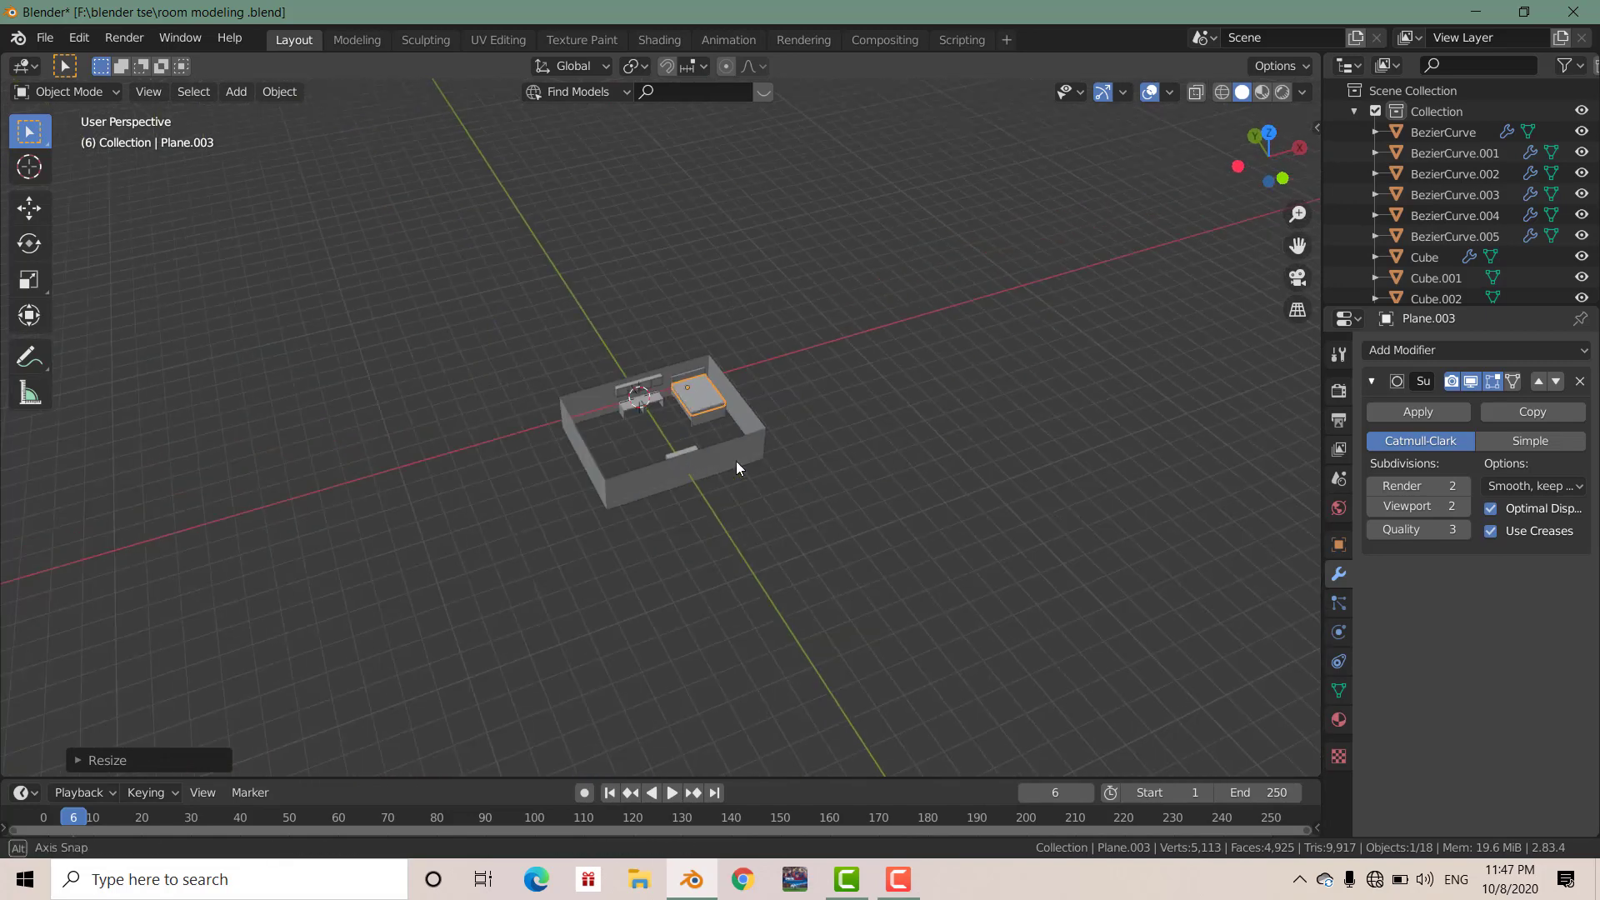
pyautogui.moveTo(737, 461); pyautogui.dragTo(667, 450, button='middle')
pyautogui.scroll(6, 720, 454)
pyautogui.scroll(-5, 707, 447)
# Hide every object in the scene and add a new cube.
pyautogui.press('a')
pyautogui.press('h')
pyautogui.hotkey('shift', 'a')
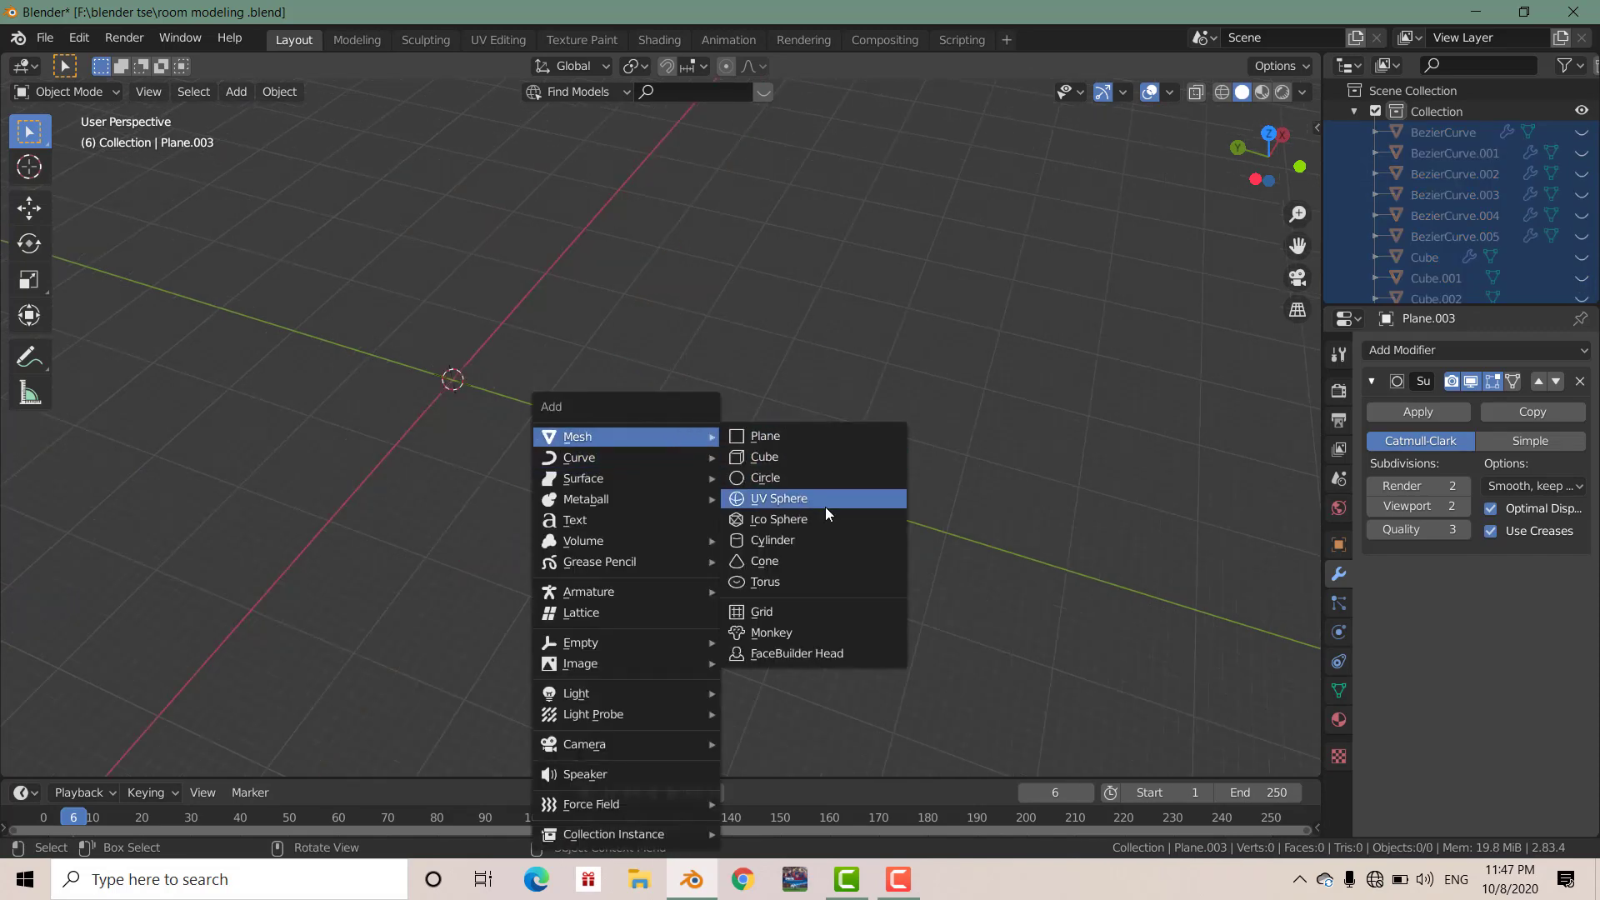
pyautogui.click(754, 460)
# Flatten the new cube along Z into a slab.
pyautogui.moveTo(753, 463)
pyautogui.mouseDown(button='middle')
pyautogui.moveTo(518, 481)
pyautogui.moveTo(843, 546)
pyautogui.moveTo(592, 470)
pyautogui.mouseUp(button='middle')
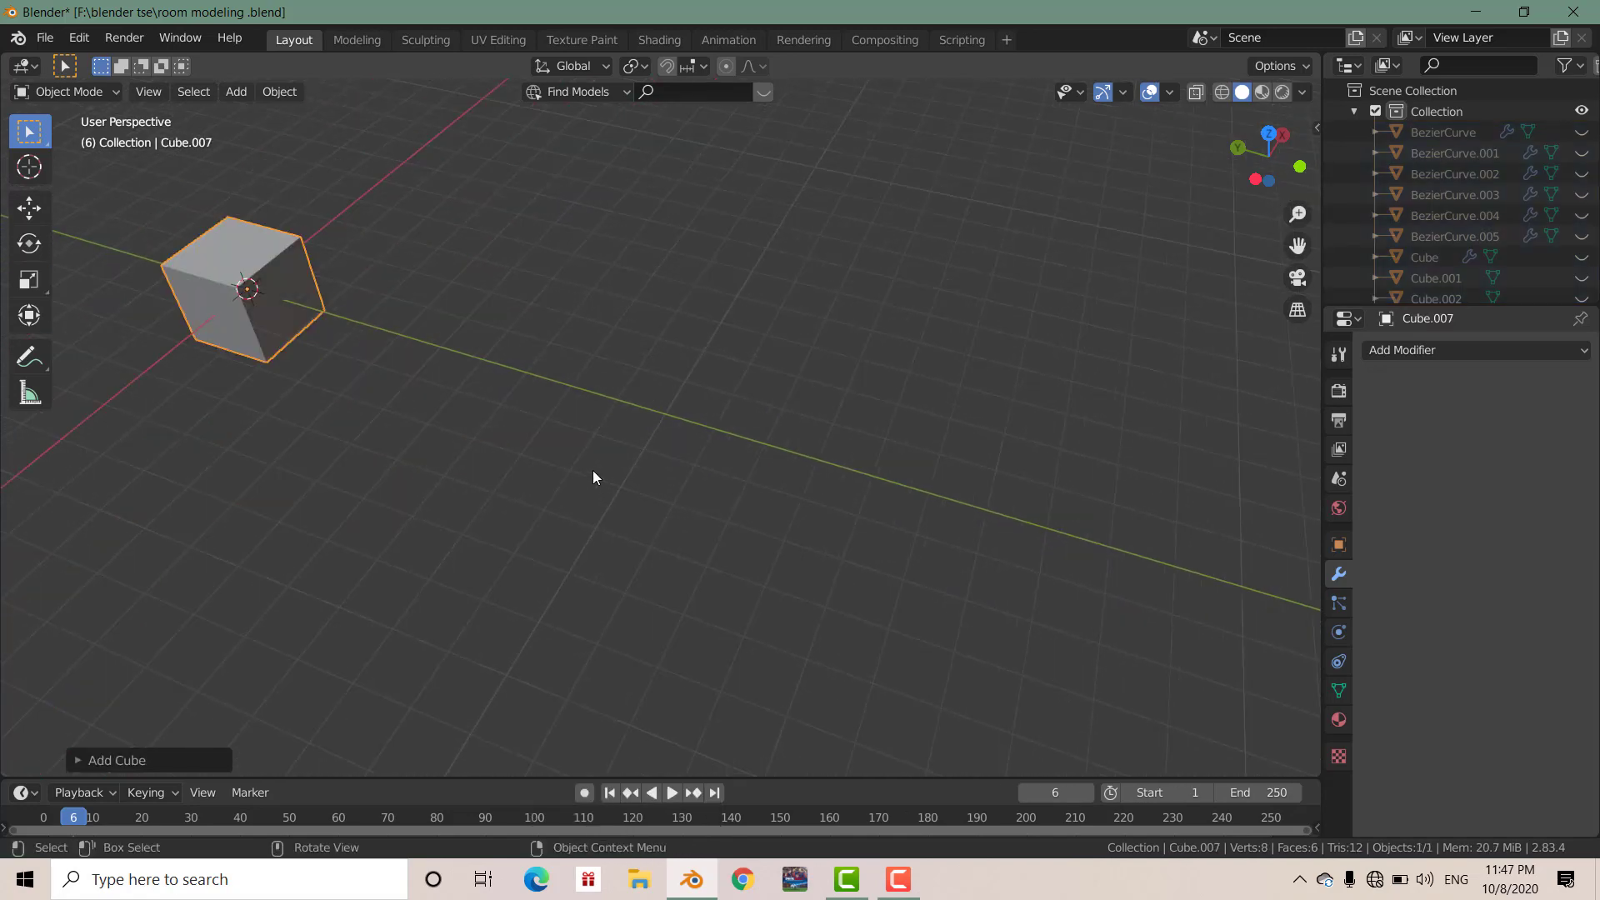
pyautogui.press('s')
pyautogui.press('z')
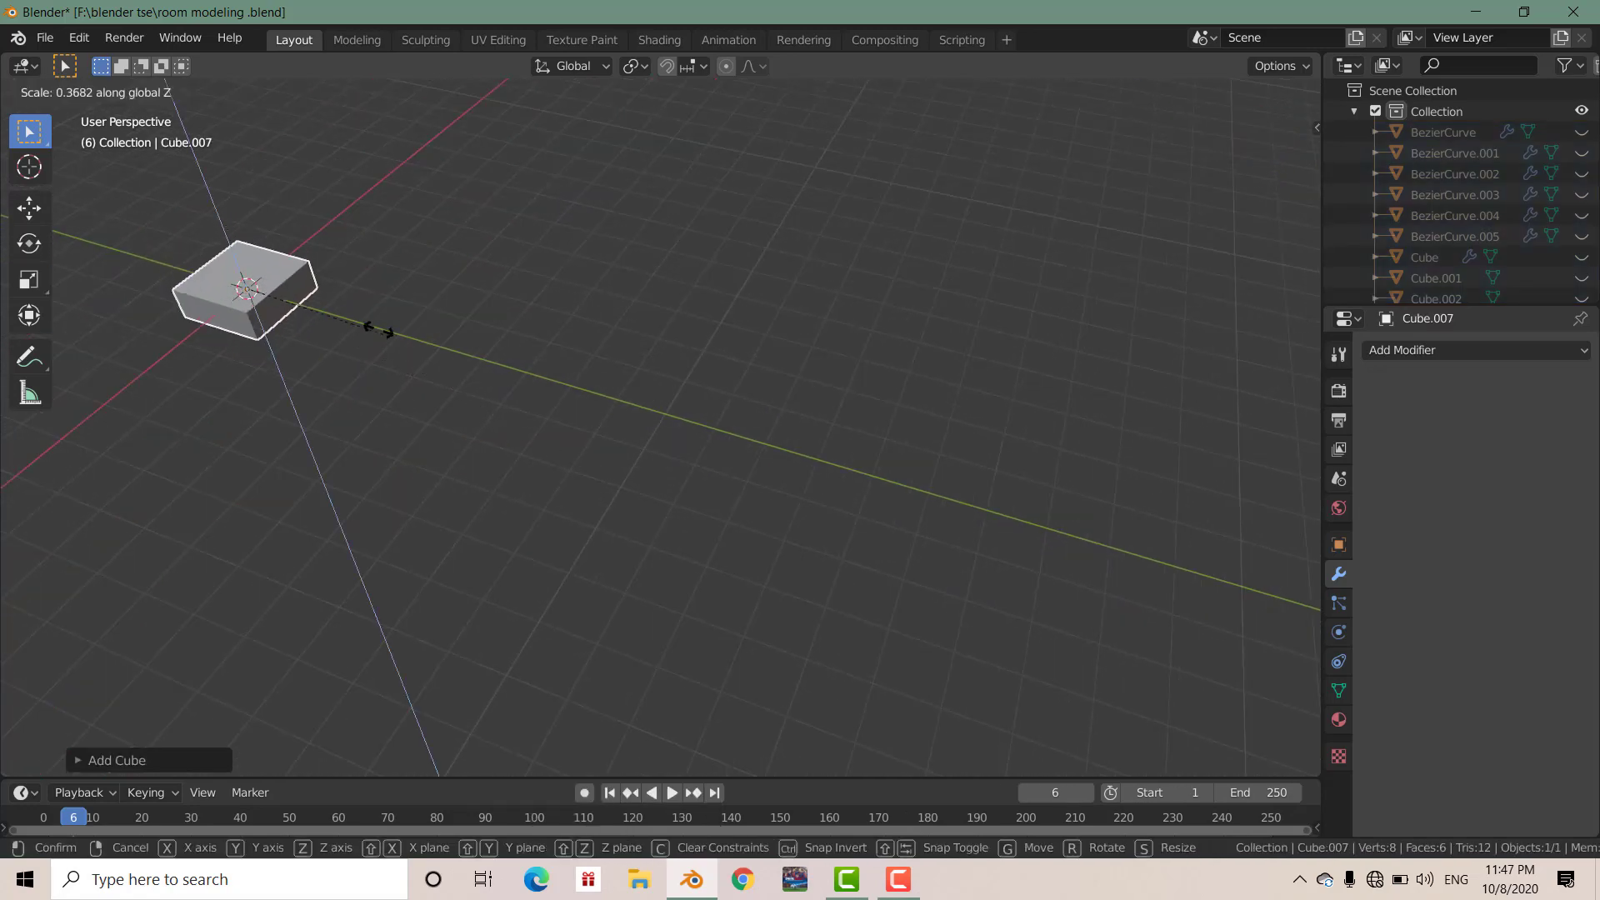
pyautogui.click(310, 301)
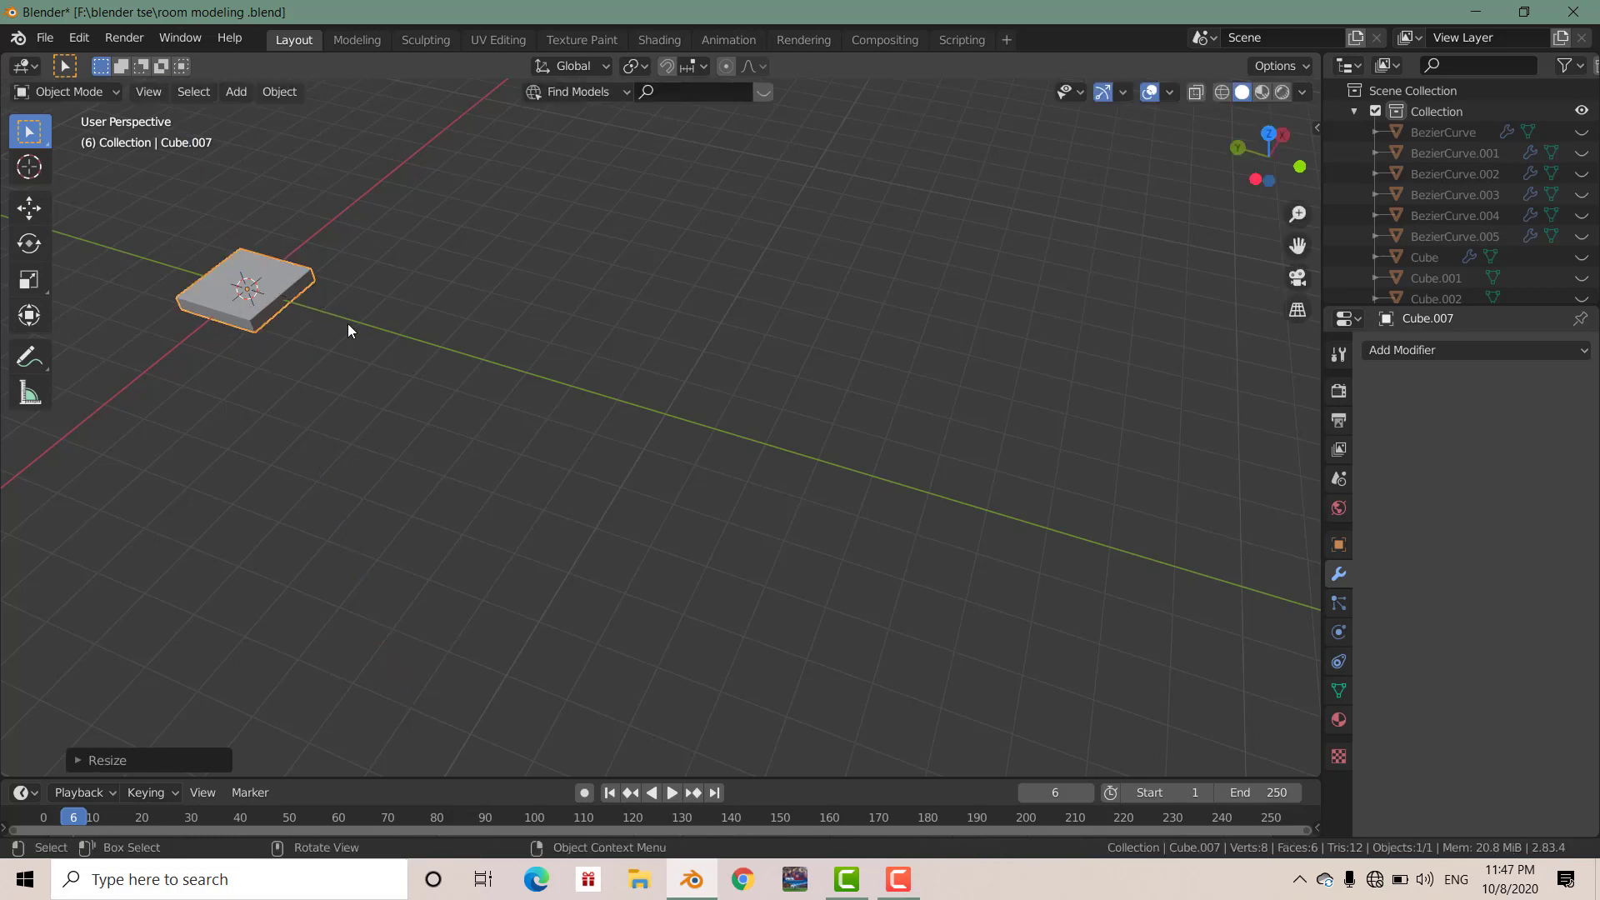
pyautogui.moveTo(347, 324)
pyautogui.mouseDown(button='middle')
pyautogui.moveTo(487, 386)
pyautogui.moveTo(762, 393)
pyautogui.moveTo(764, 479)
pyautogui.mouseUp(button='middle')
pyautogui.moveTo(885, 621)
pyautogui.mouseDown(button='middle')
pyautogui.moveTo(663, 593)
pyautogui.moveTo(932, 540)
pyautogui.moveTo(646, 572)
pyautogui.moveTo(846, 339)
pyautogui.moveTo(836, 404)
pyautogui.mouseUp(button='middle')
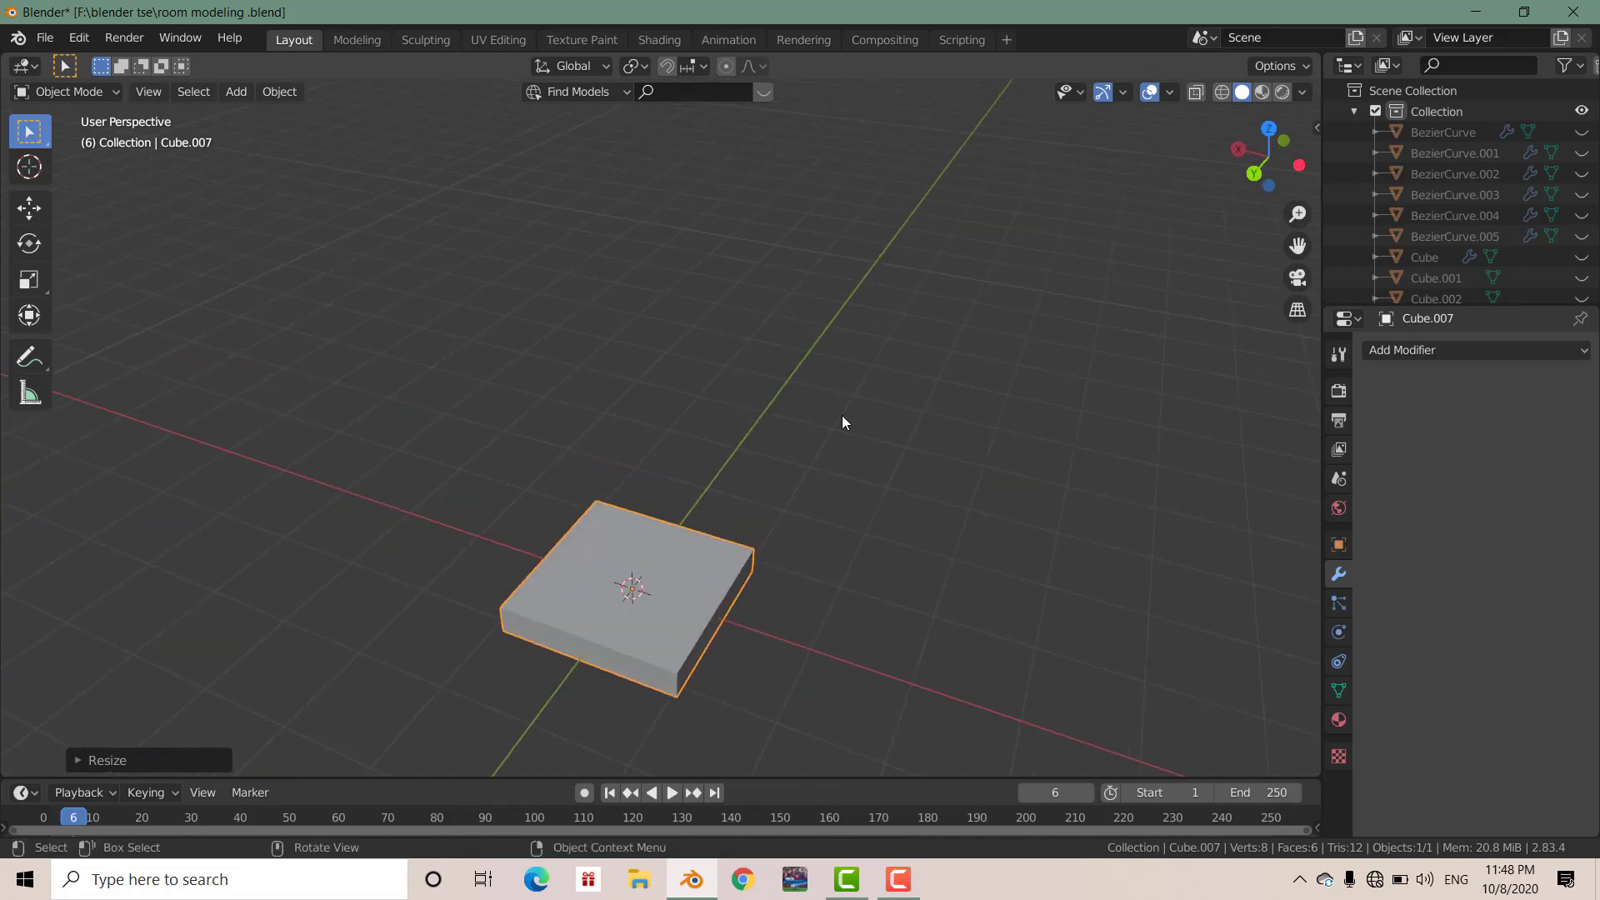
pyautogui.press('s')
pyautogui.press('Escape')
# Make the slab thinner with two more Z-axis scales.
pyautogui.scroll(-5, 812, 482)
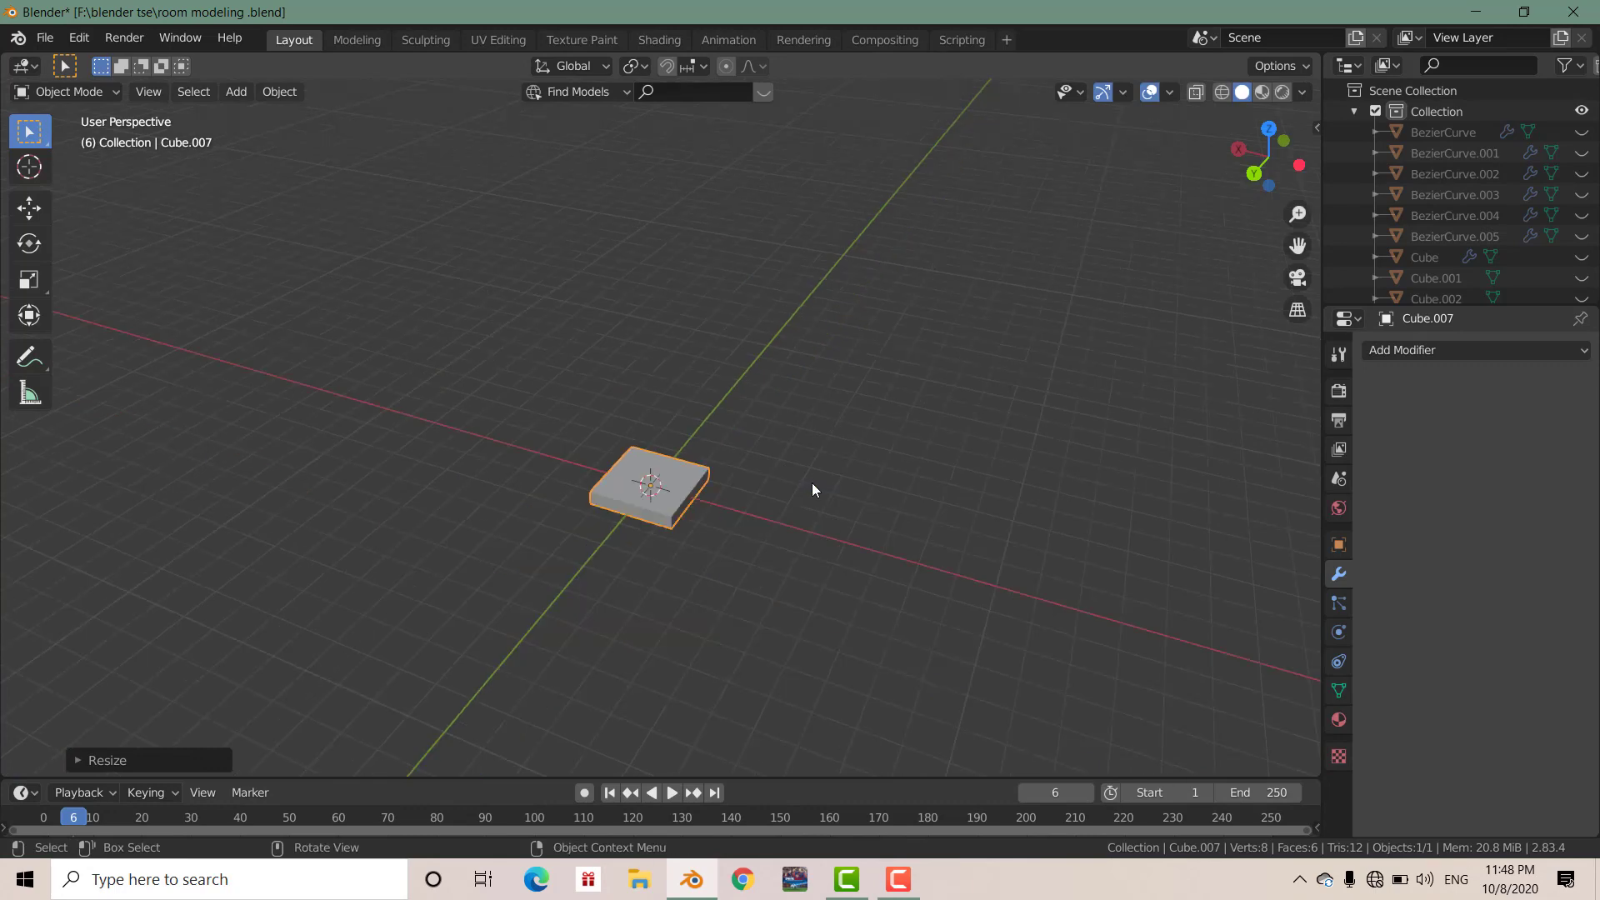
pyautogui.press('s')
pyautogui.press('z')
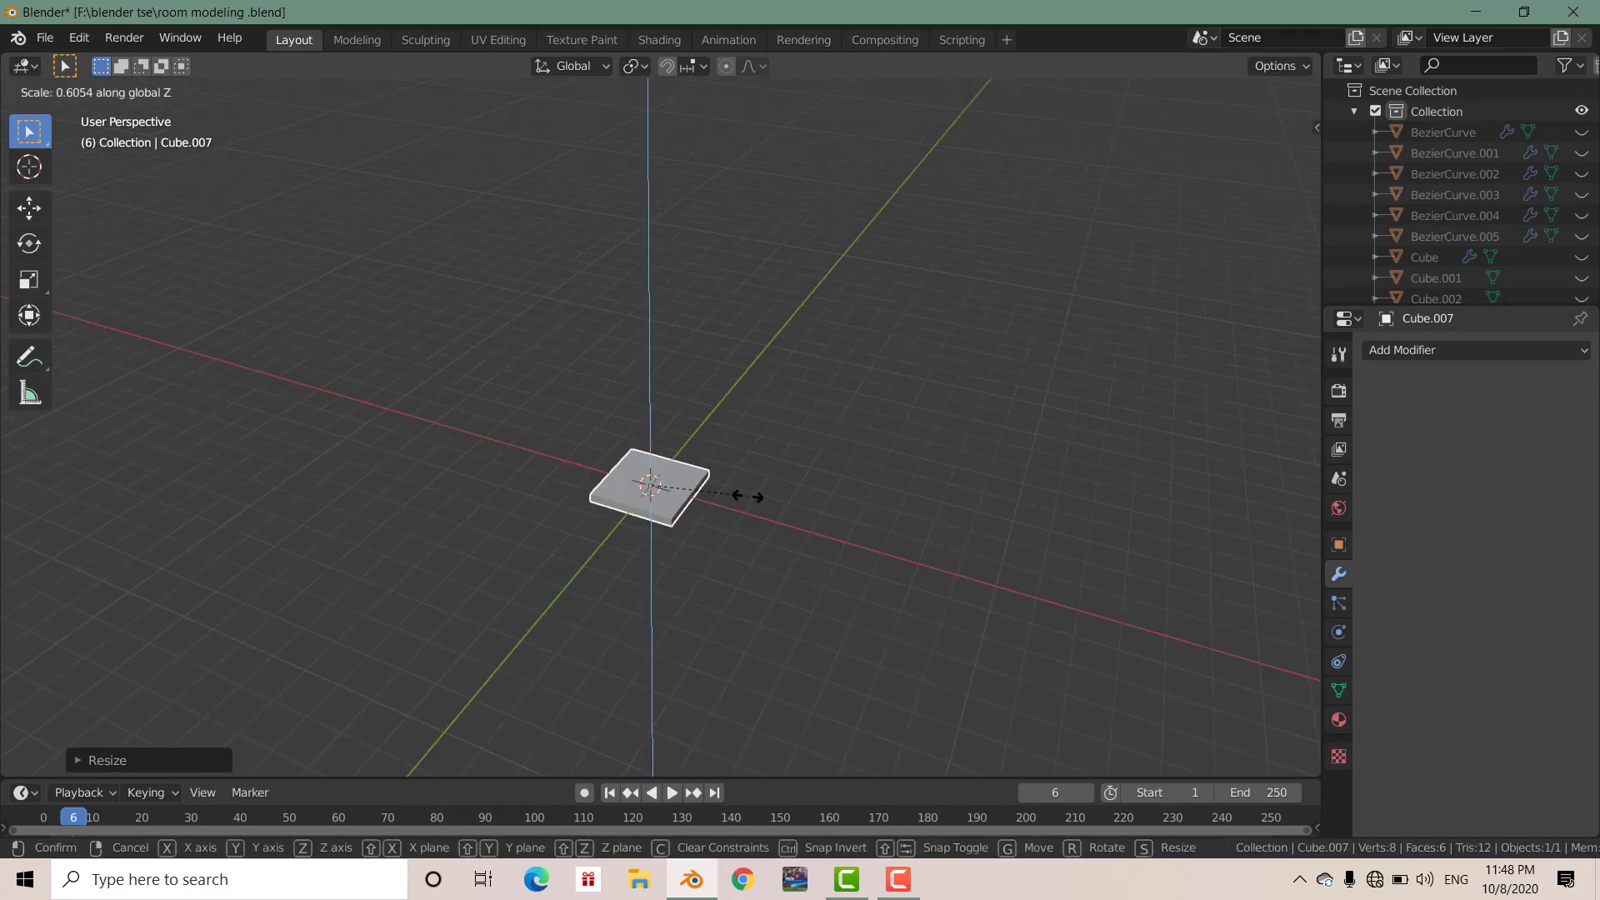
pyautogui.click(748, 497)
pyautogui.scroll(2, 726, 460)
pyautogui.moveTo(726, 459); pyautogui.dragTo(678, 428, button='middle')
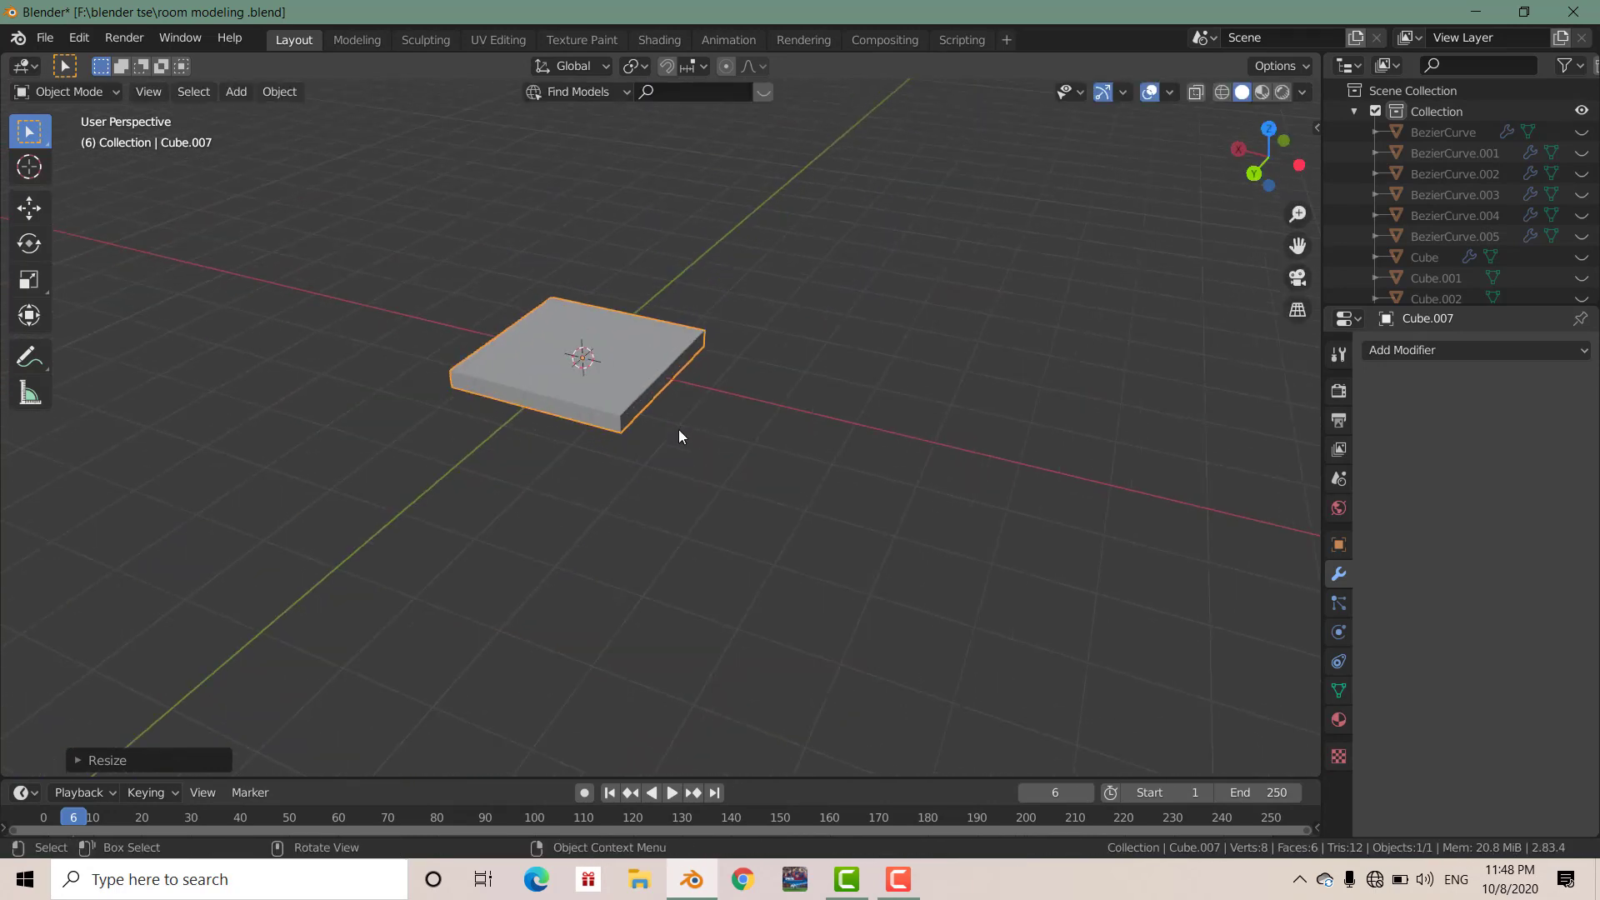
pyautogui.press('s')
pyautogui.press('z')
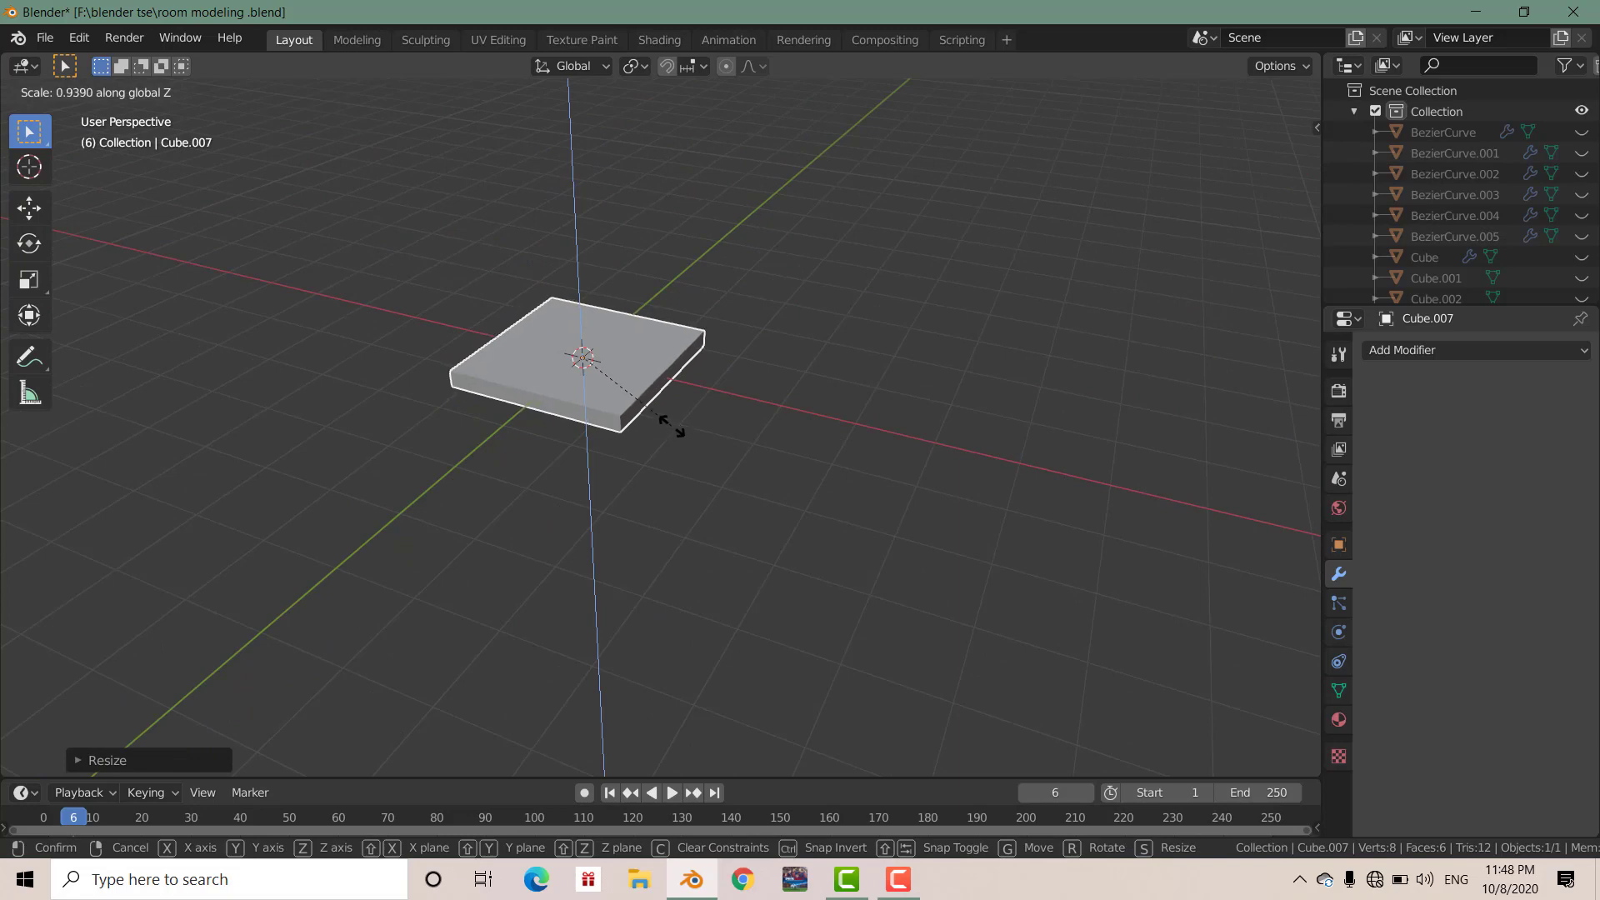
pyautogui.click(704, 426)
# Fine-tune the slab's thickness with a final Z-axis scale.
pyautogui.scroll(-3, 693, 428)
pyautogui.moveTo(693, 429)
pyautogui.mouseDown(button='middle')
pyautogui.moveTo(525, 440)
pyautogui.moveTo(662, 449)
pyautogui.moveTo(692, 393)
pyautogui.mouseUp(button='middle')
pyautogui.scroll(5, 663, 450)
pyautogui.scroll(-4, 692, 431)
pyautogui.press('s')
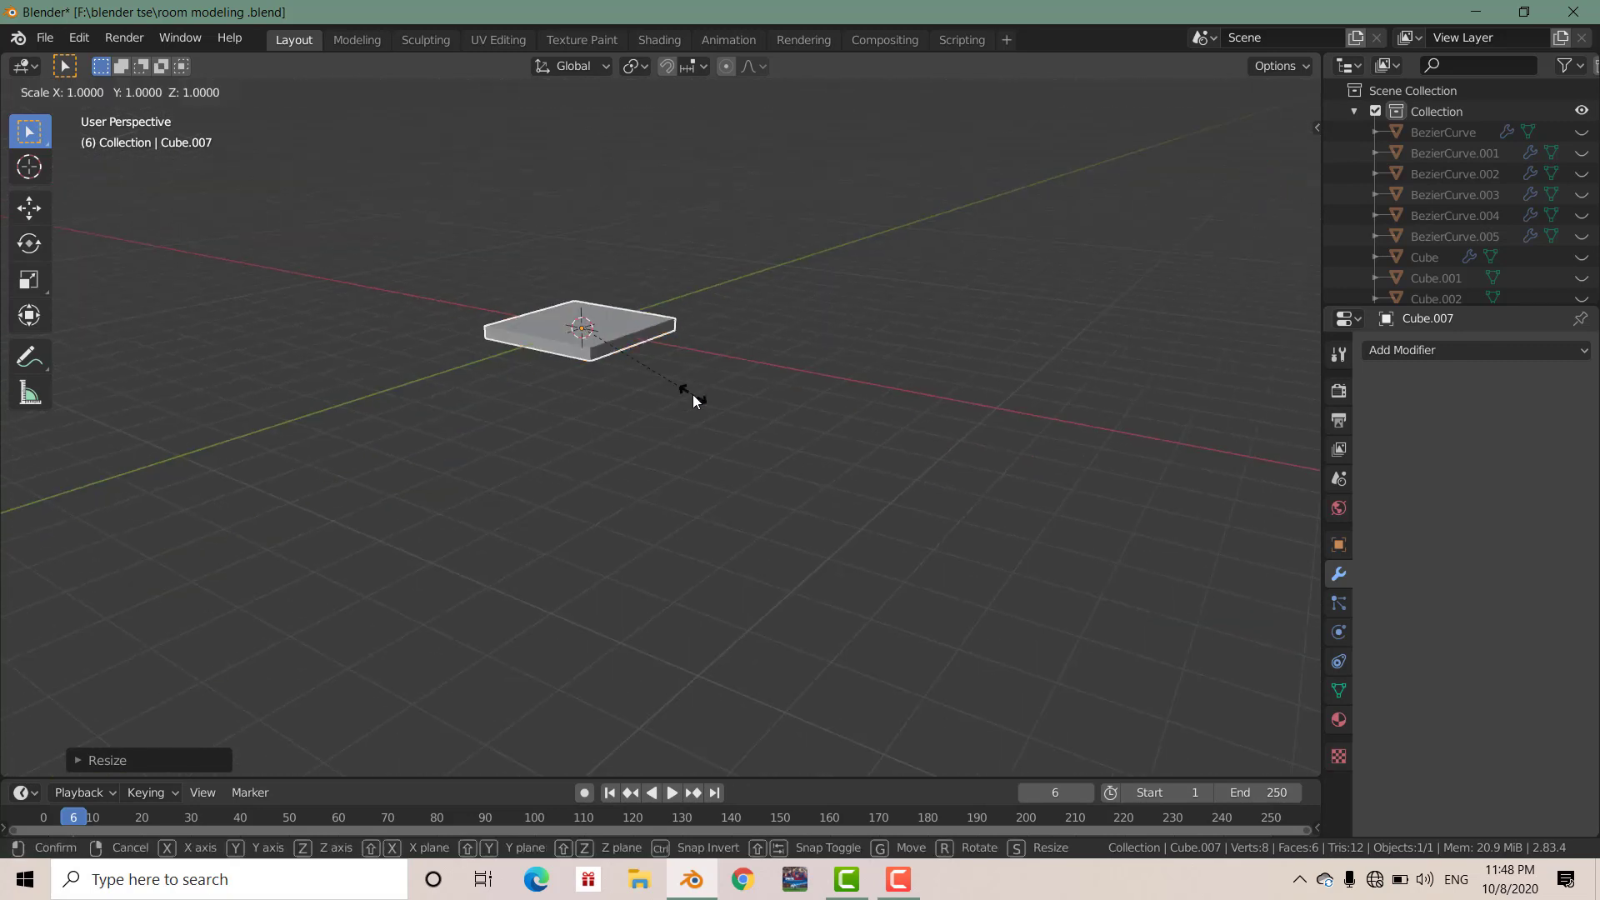
pyautogui.press('z')
pyautogui.click(666, 378)
pyautogui.moveTo(667, 386); pyautogui.dragTo(682, 418, button='middle')
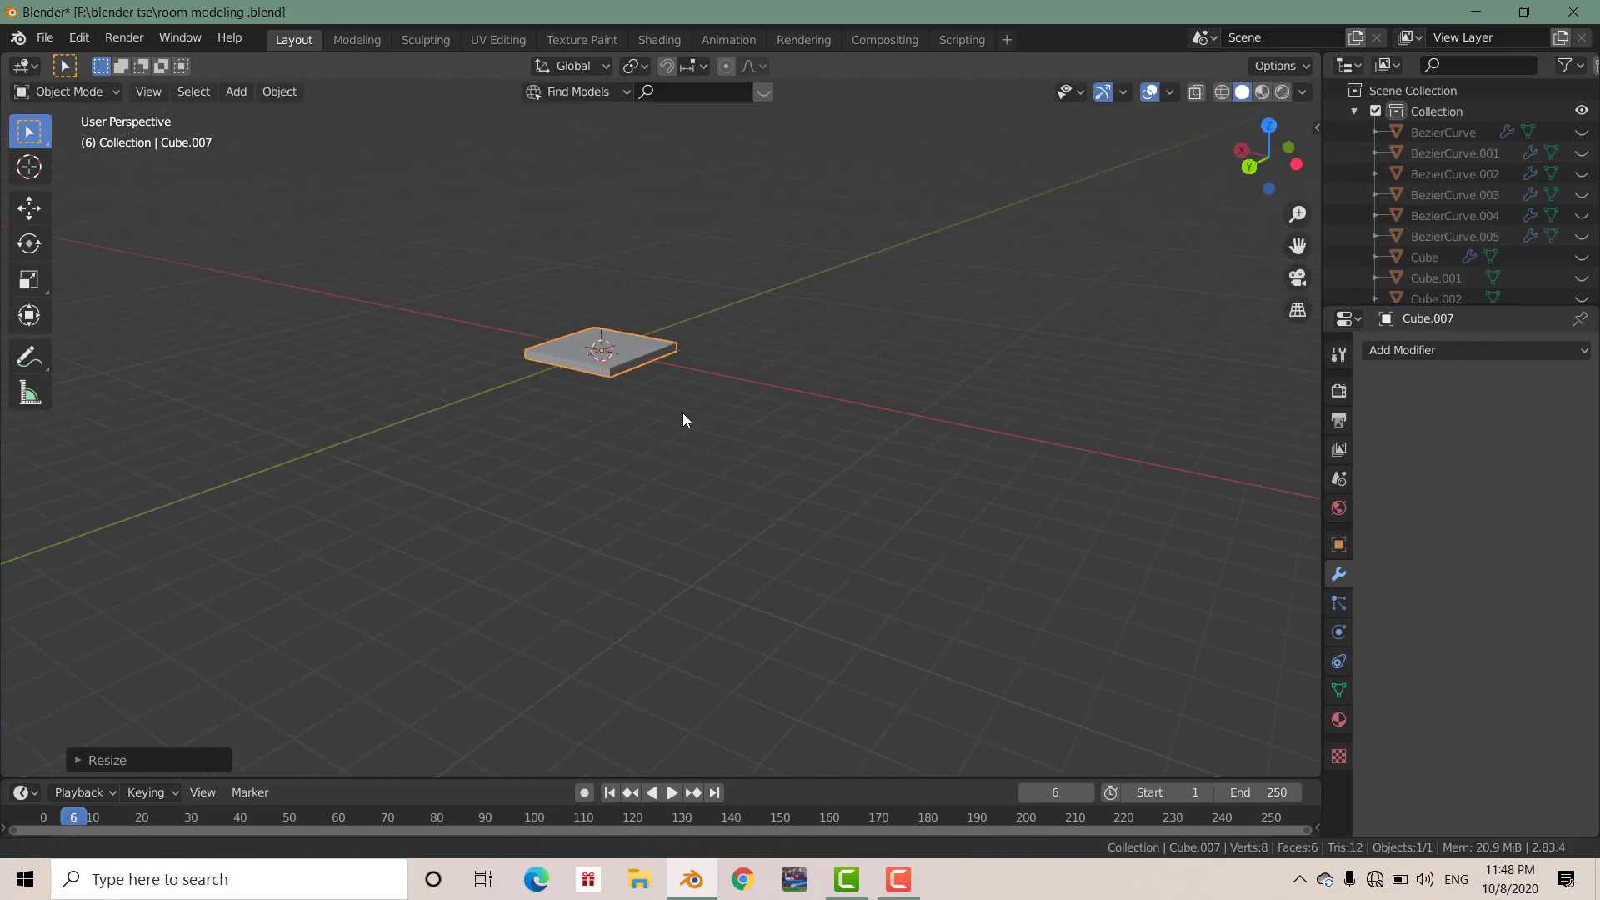
# In Edit Mode, add a centred loop cut across the slab with 21 cuts.
pyautogui.press('Tab')
pyautogui.scroll(4, 632, 373)
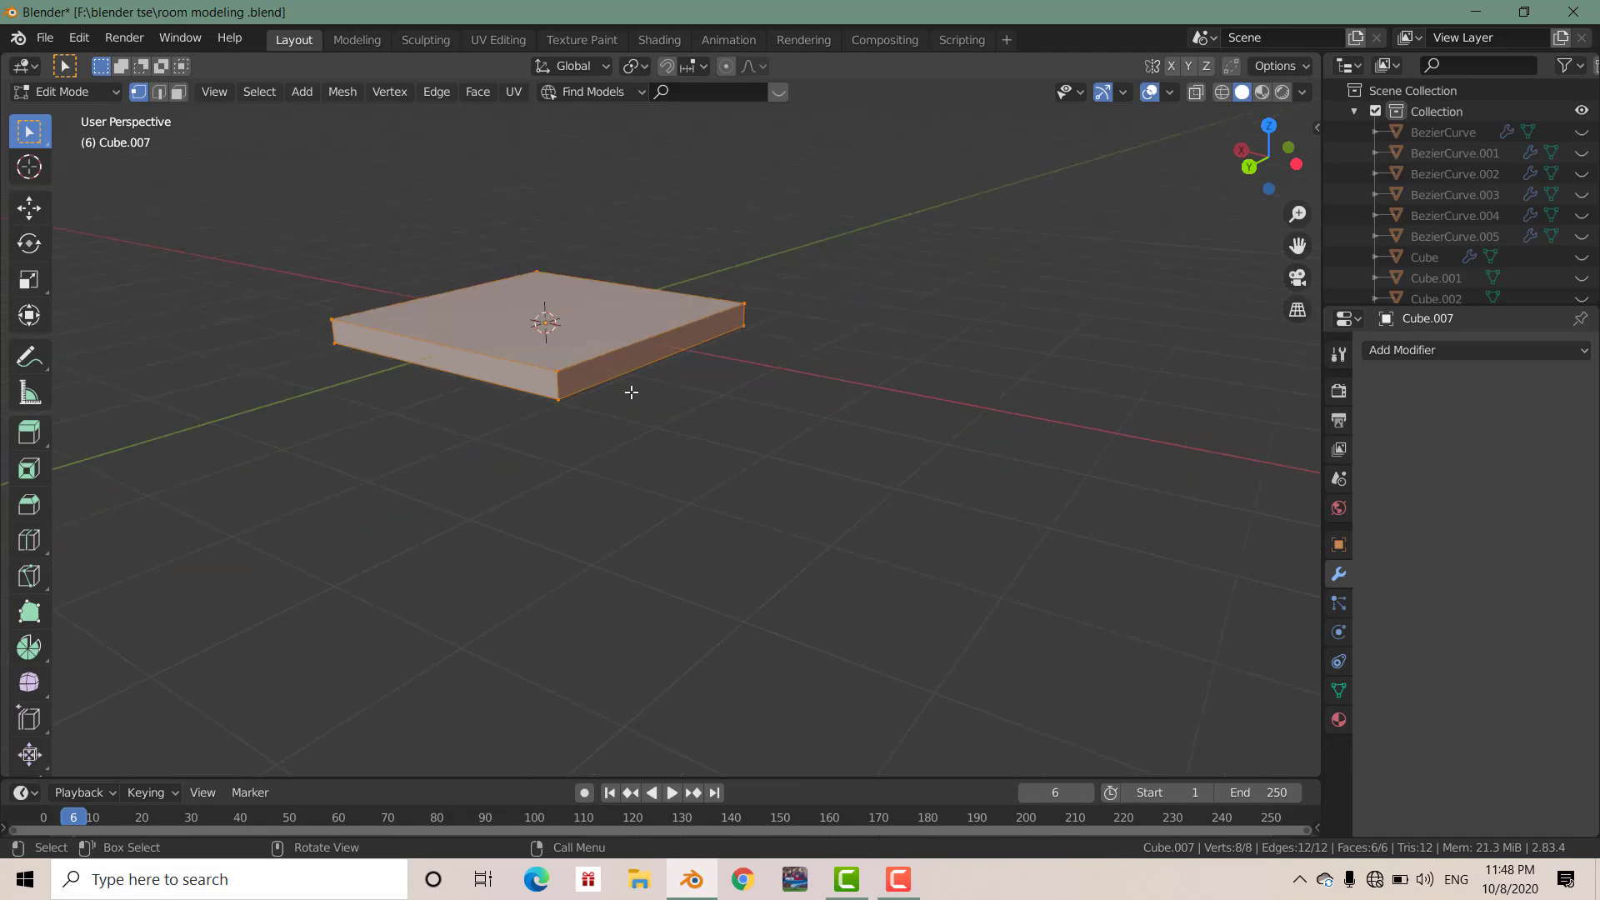
pyautogui.moveTo(603, 346); pyautogui.dragTo(450, 375, button='middle')
pyautogui.hotkey('ctrl', 'r')
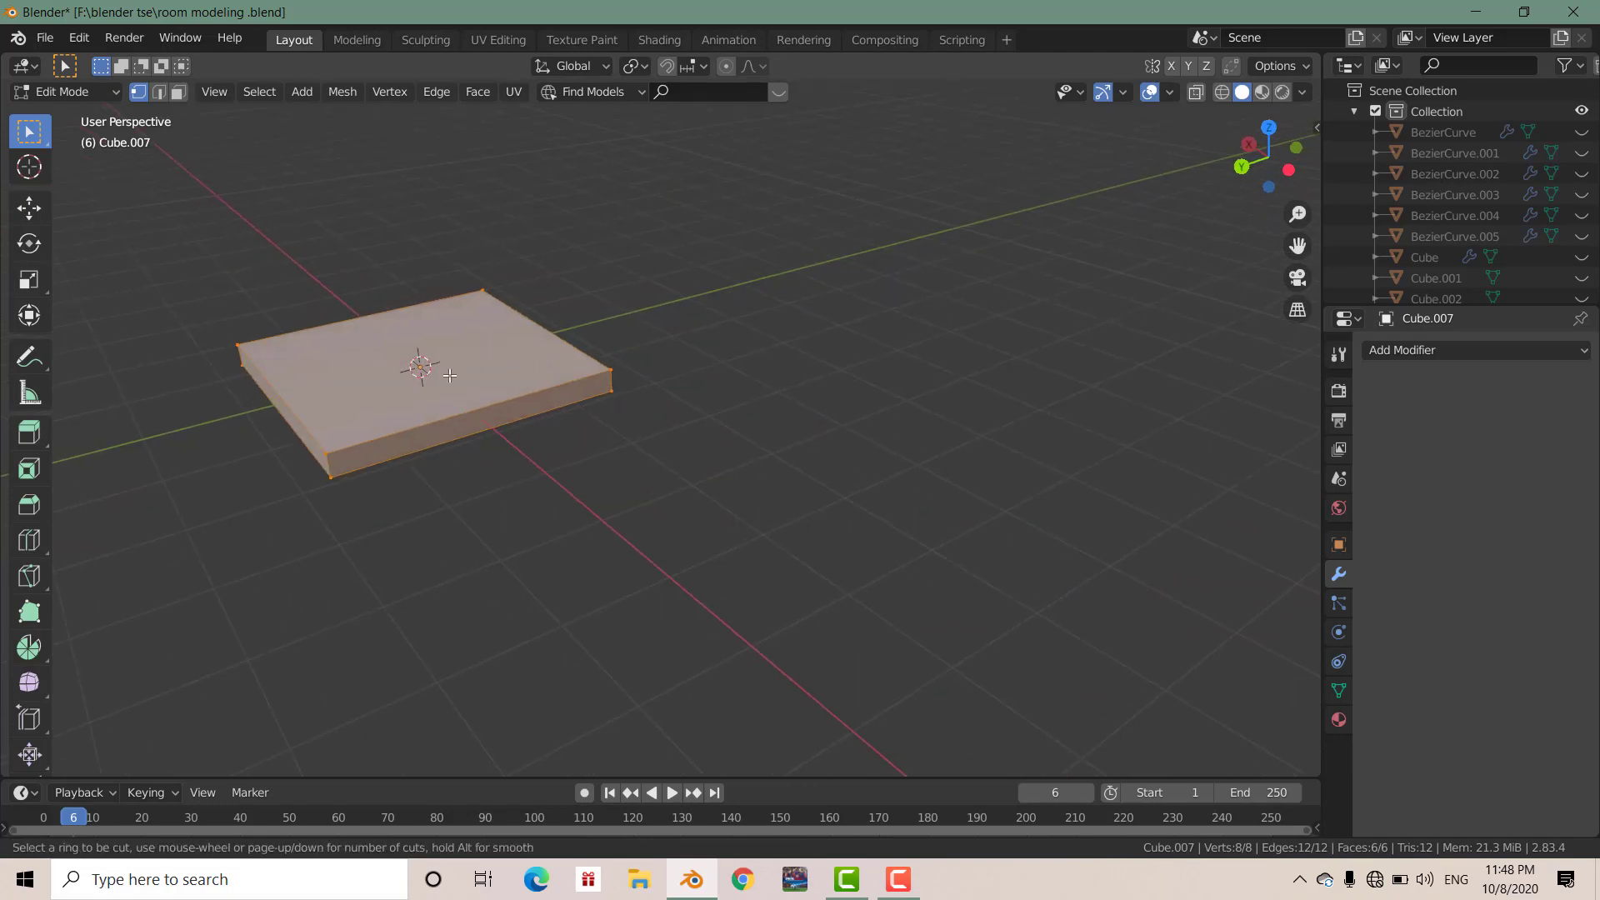
pyautogui.click(419, 406)
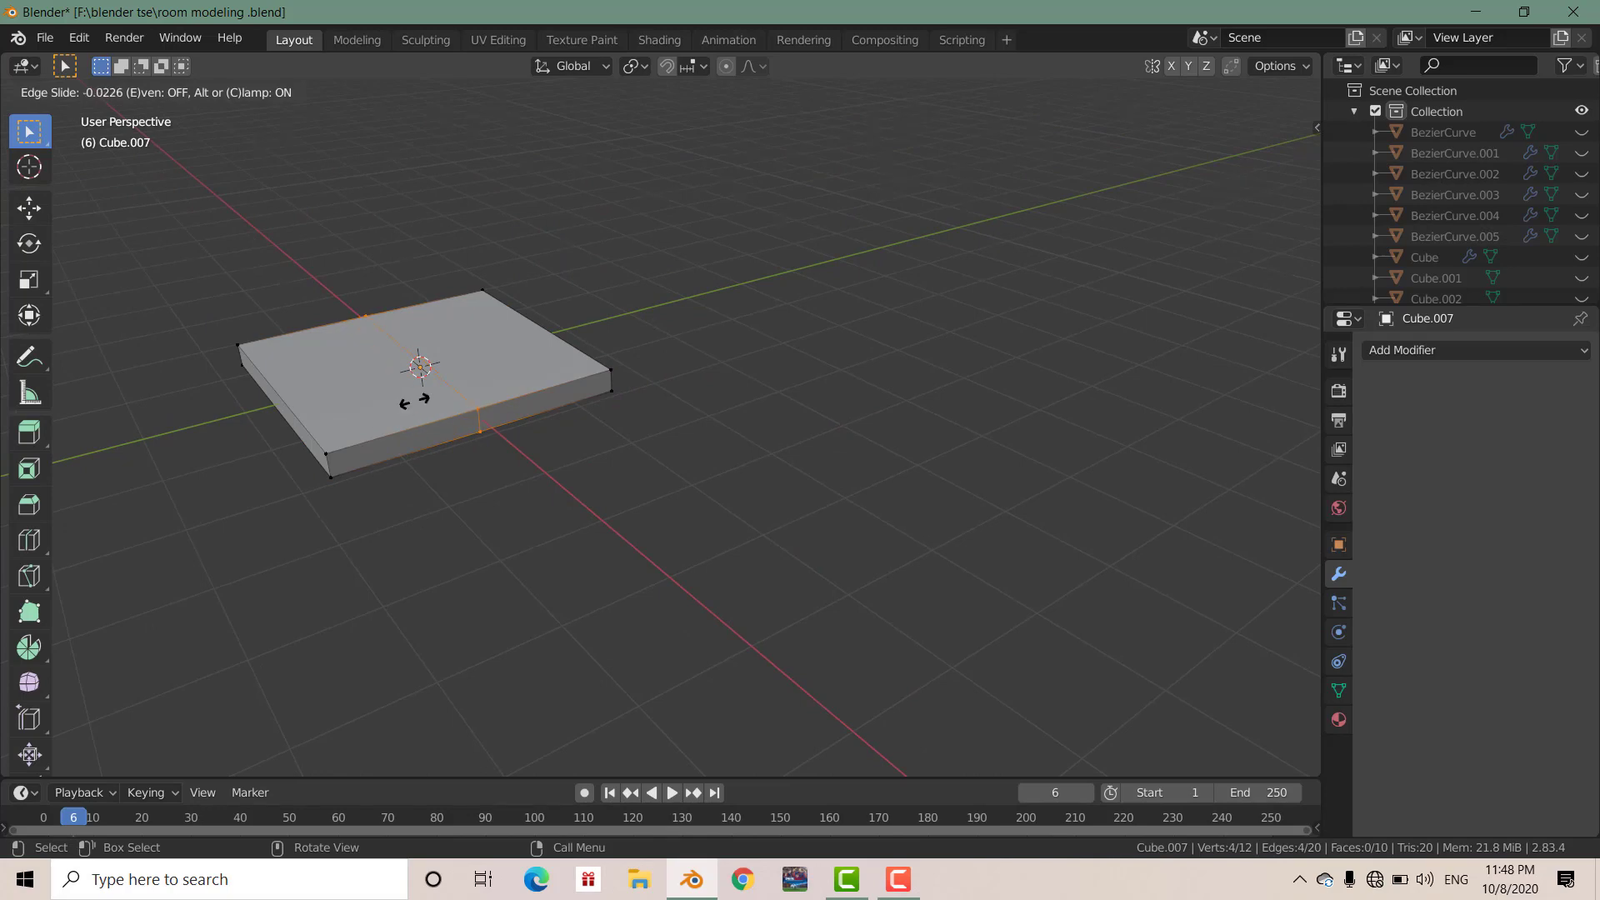
pyautogui.rightClick(414, 400)
pyautogui.click(118, 762)
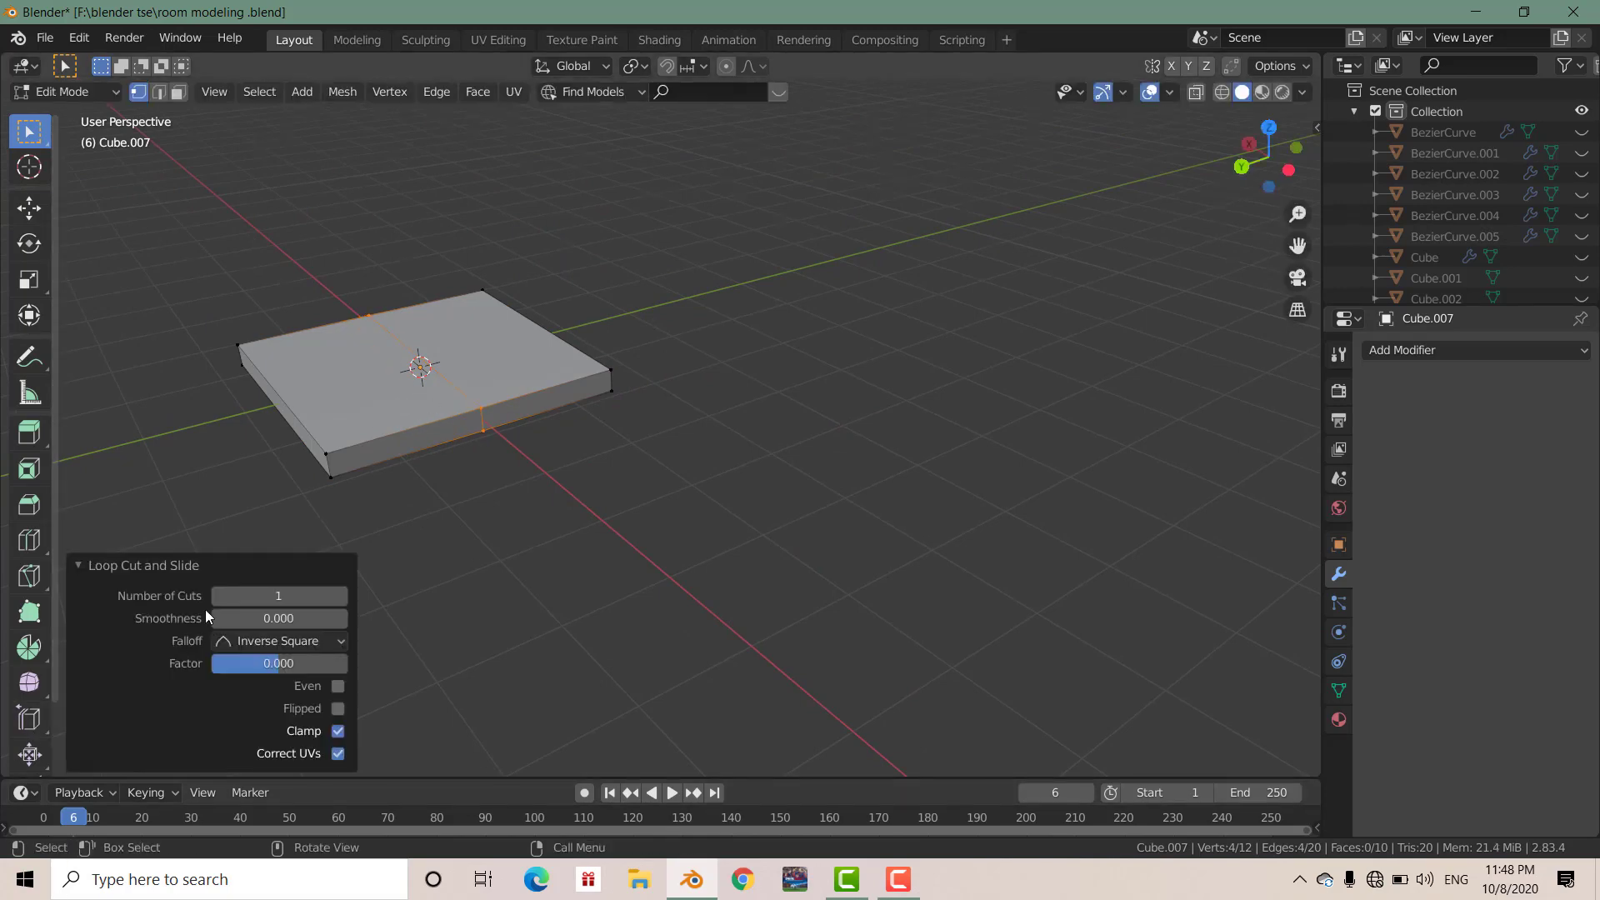
pyautogui.doubleClick(278, 596)
pyautogui.write('21')
pyautogui.press('Return')
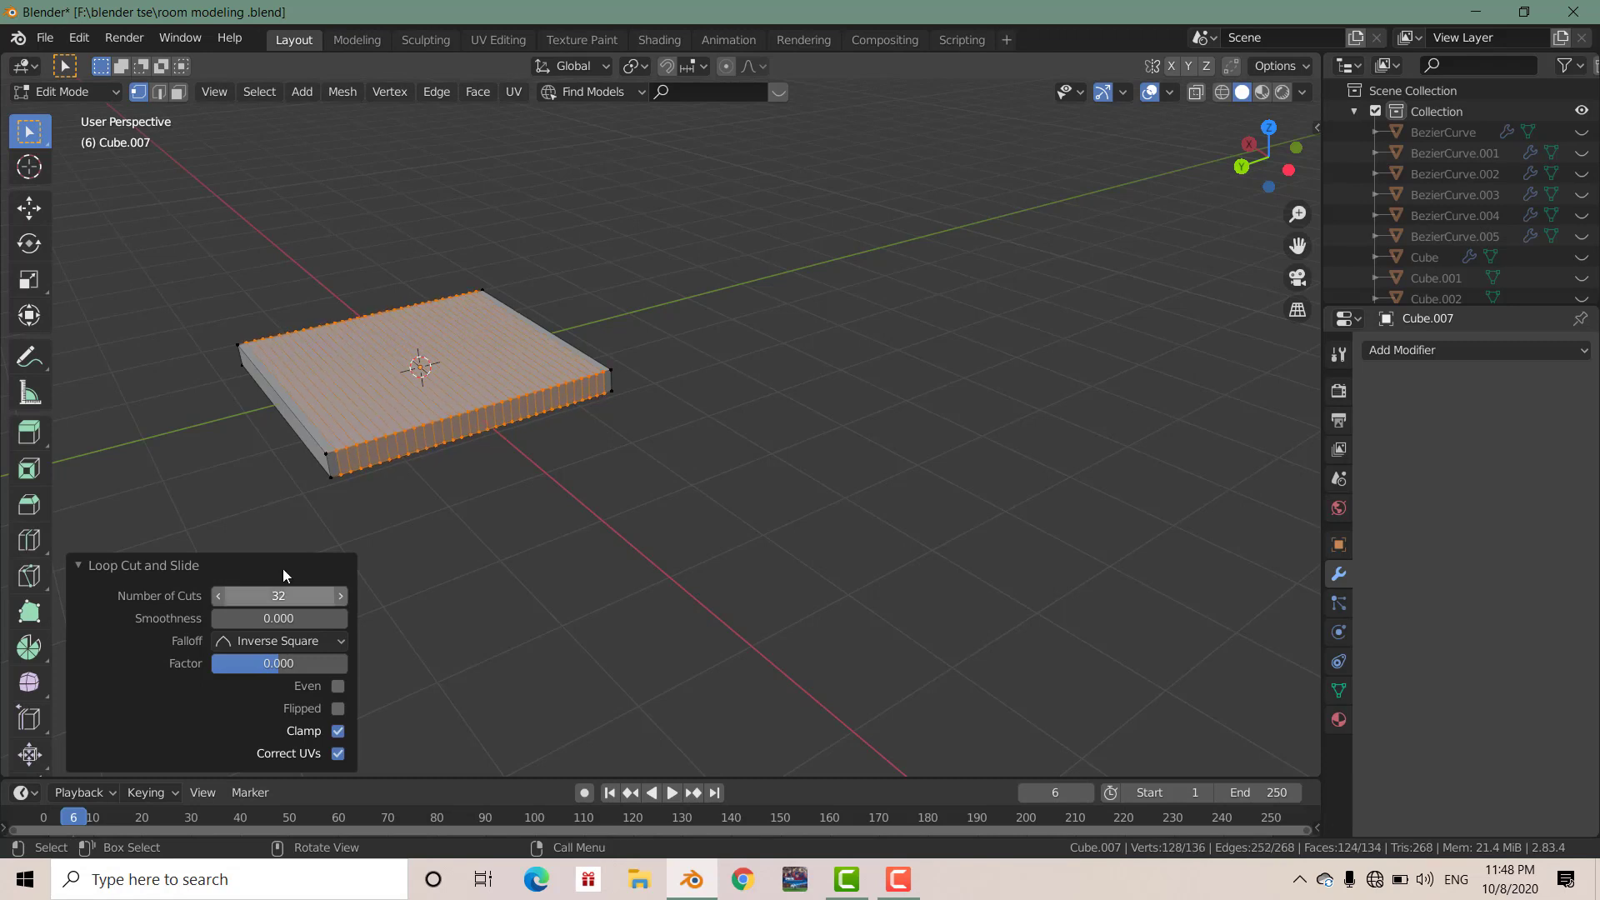
# Add a second centred loop cut along the slab's length with 32 cuts.
pyautogui.click(442, 364)
pyautogui.hotkey('ctrl', 'r')
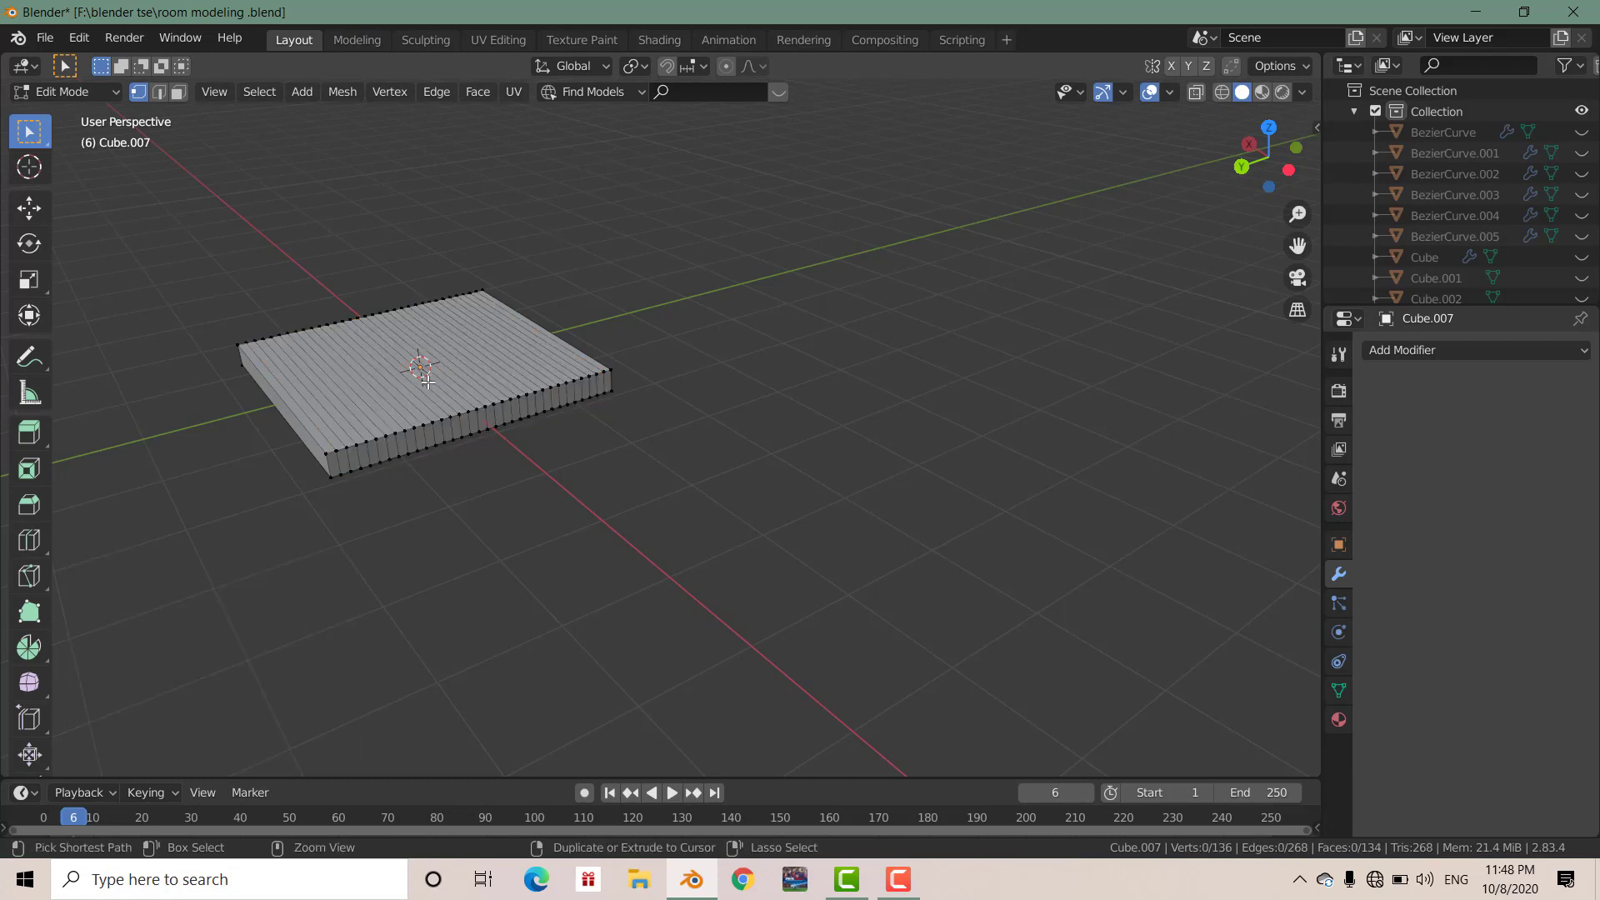
pyautogui.click(421, 371)
pyautogui.rightClick(427, 381)
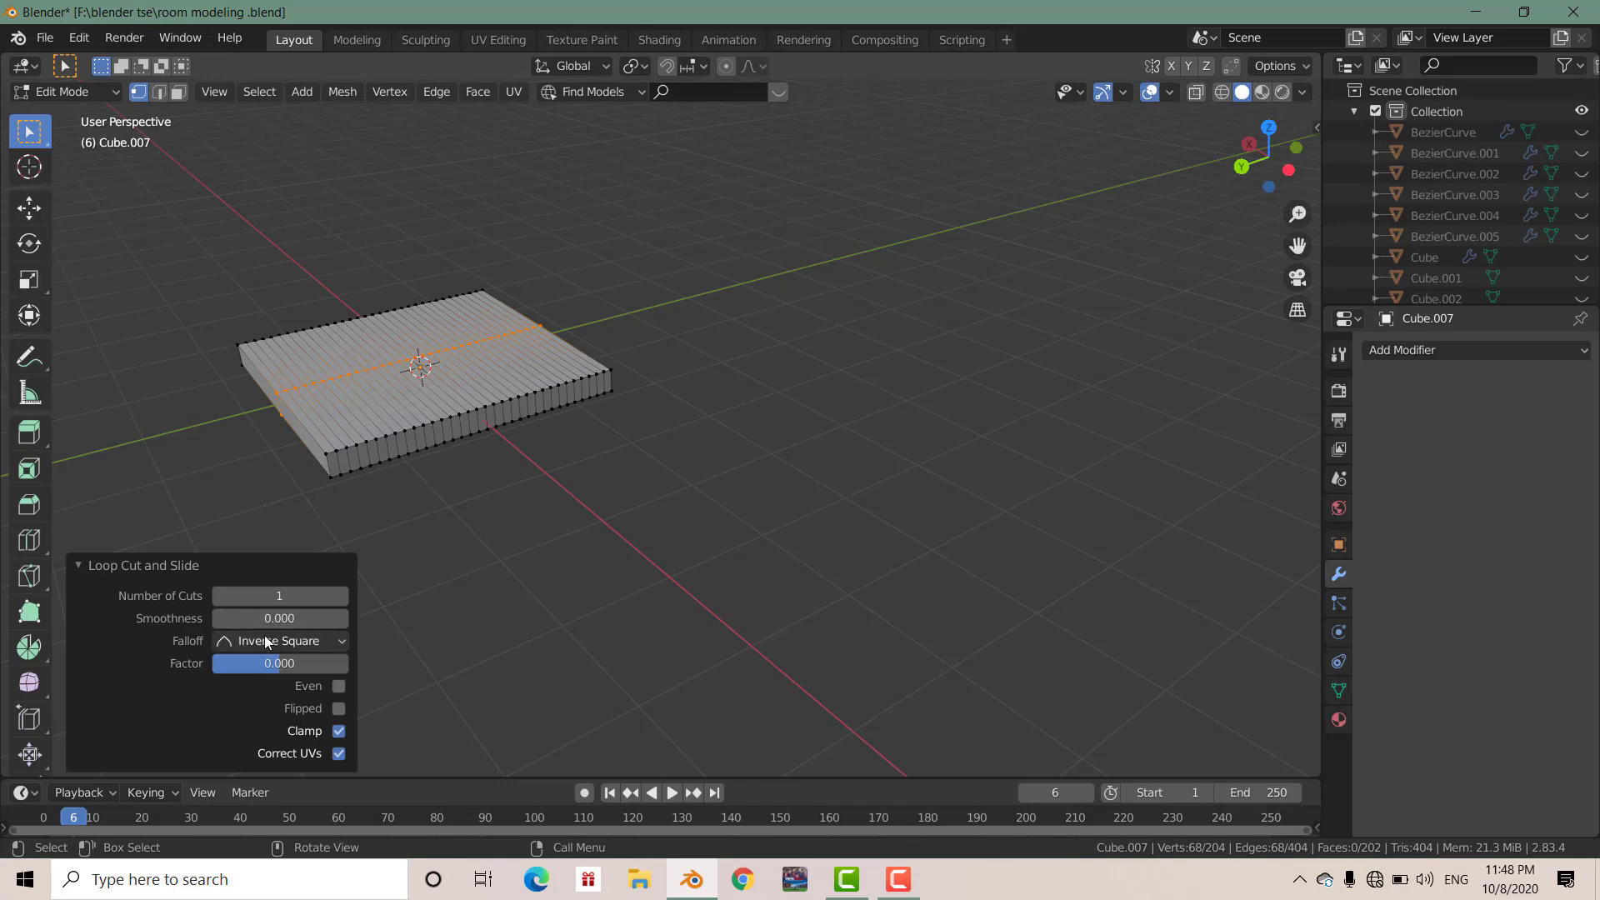
pyautogui.doubleClick(279, 596)
pyautogui.write('32')
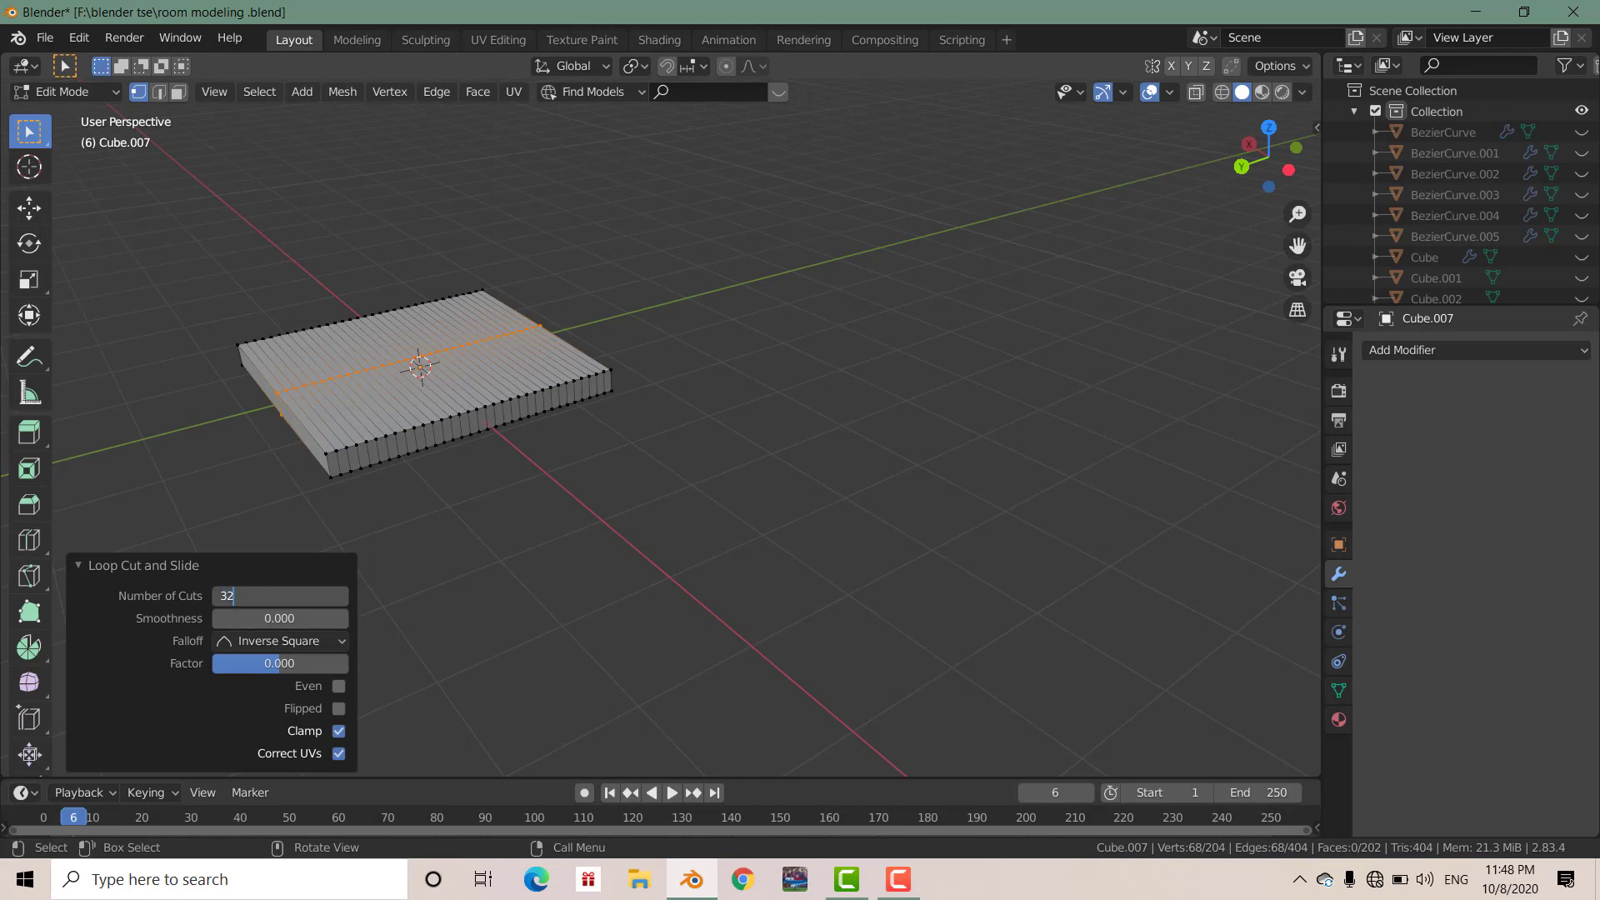
pyautogui.press('Return')
pyautogui.moveTo(415, 345); pyautogui.dragTo(950, 379, button='middle')
# Give the slab Cloth physics using the Silk preset.
pyautogui.press('Tab')
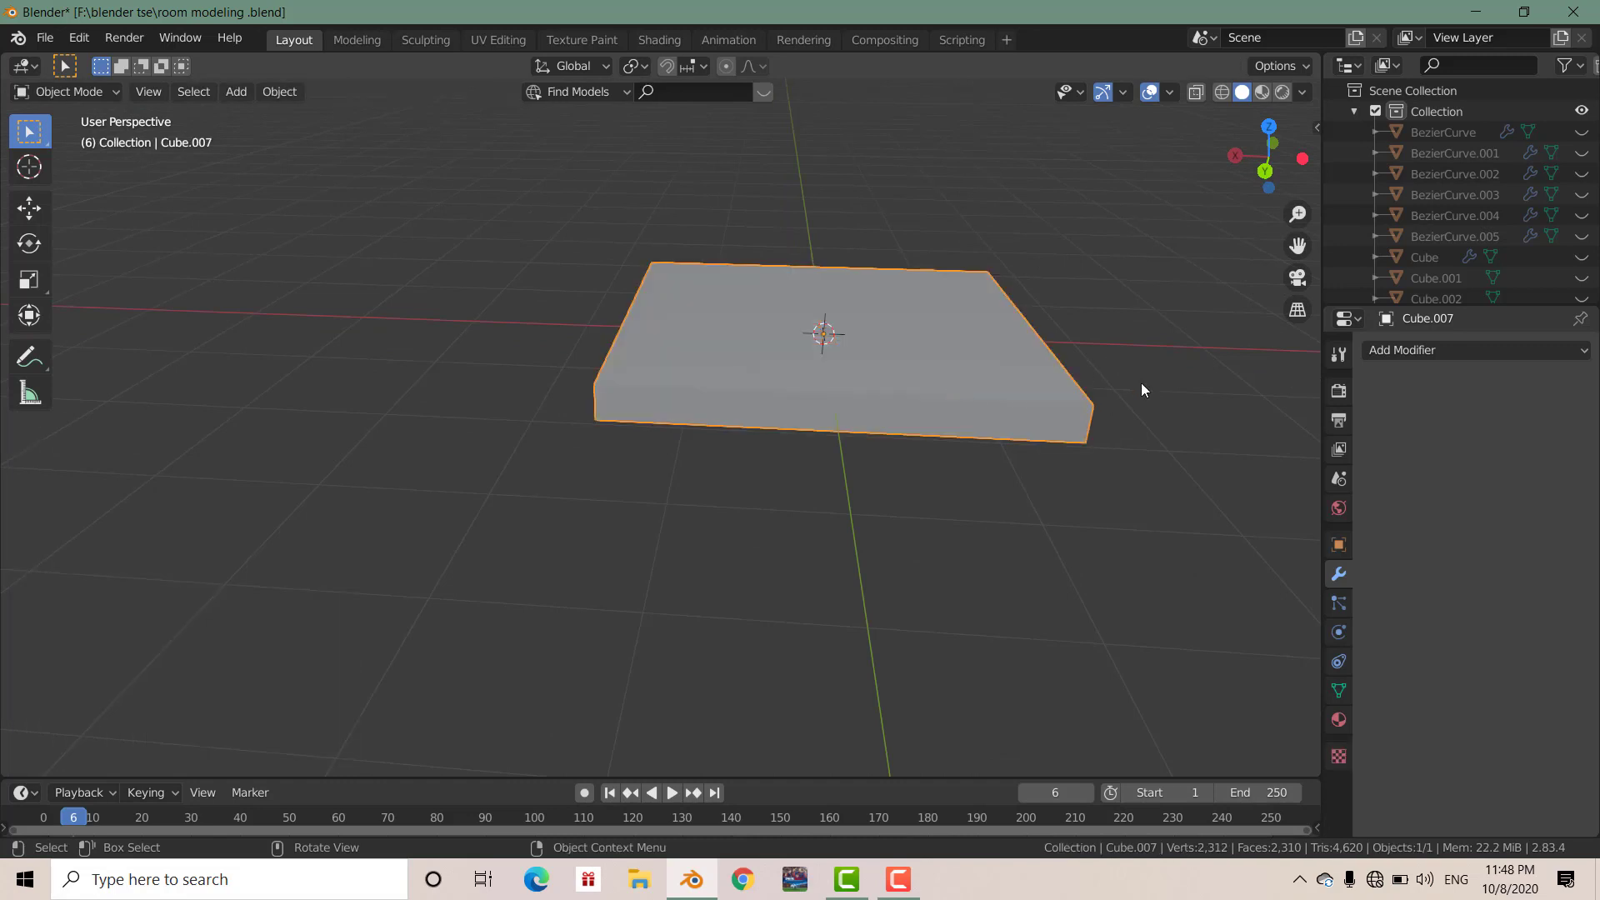
pyautogui.click(1393, 348)
pyautogui.click(1247, 335)
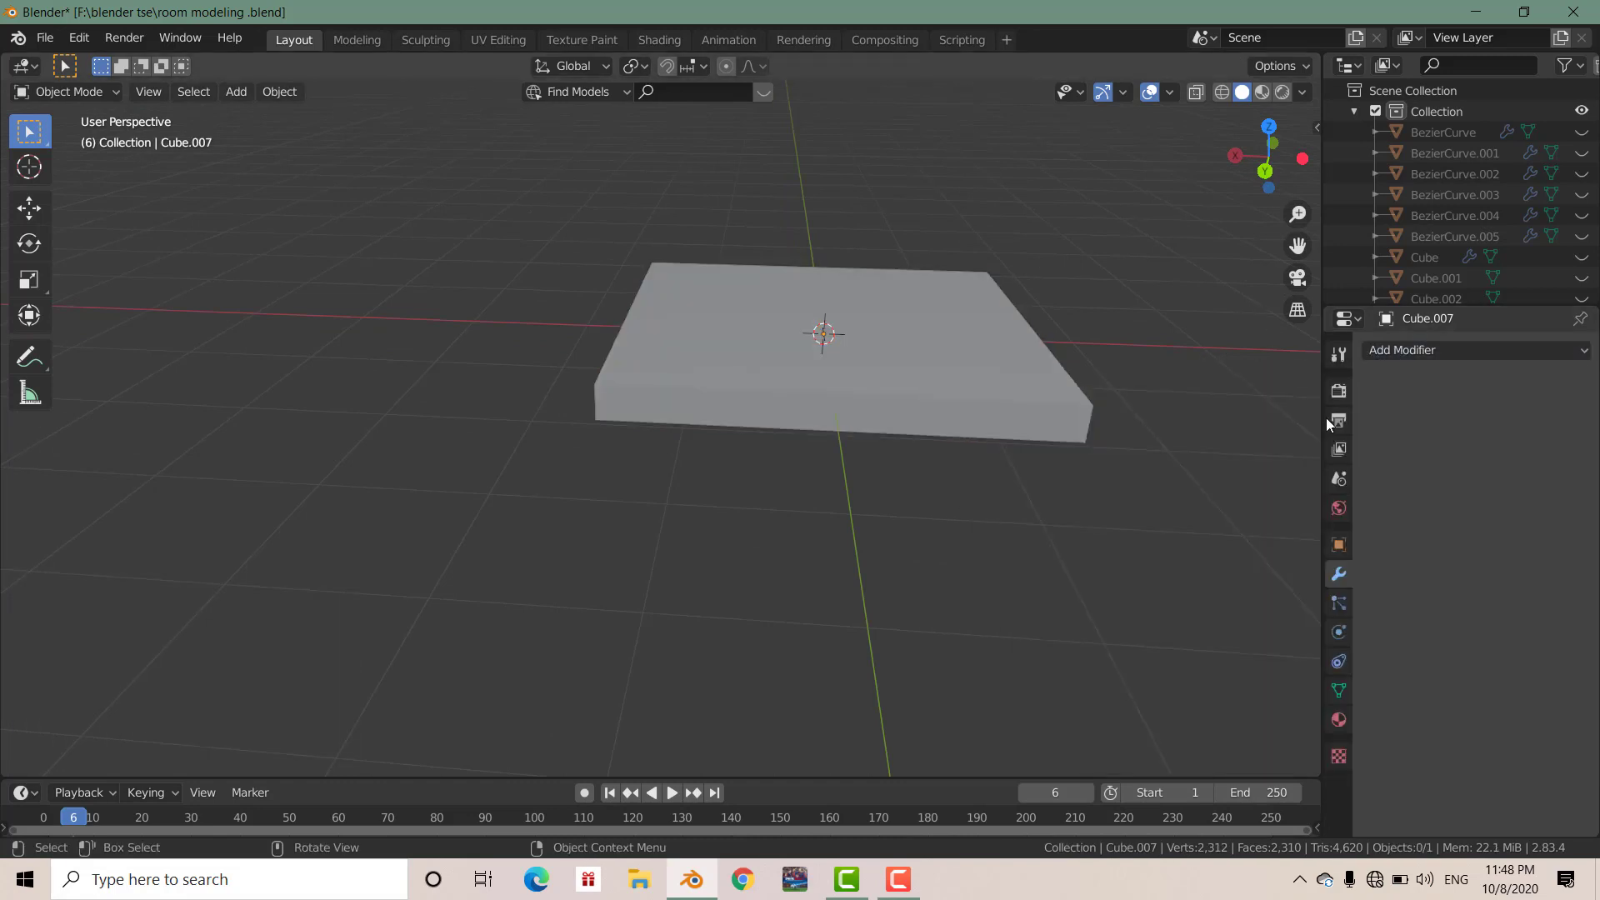
pyautogui.click(1338, 634)
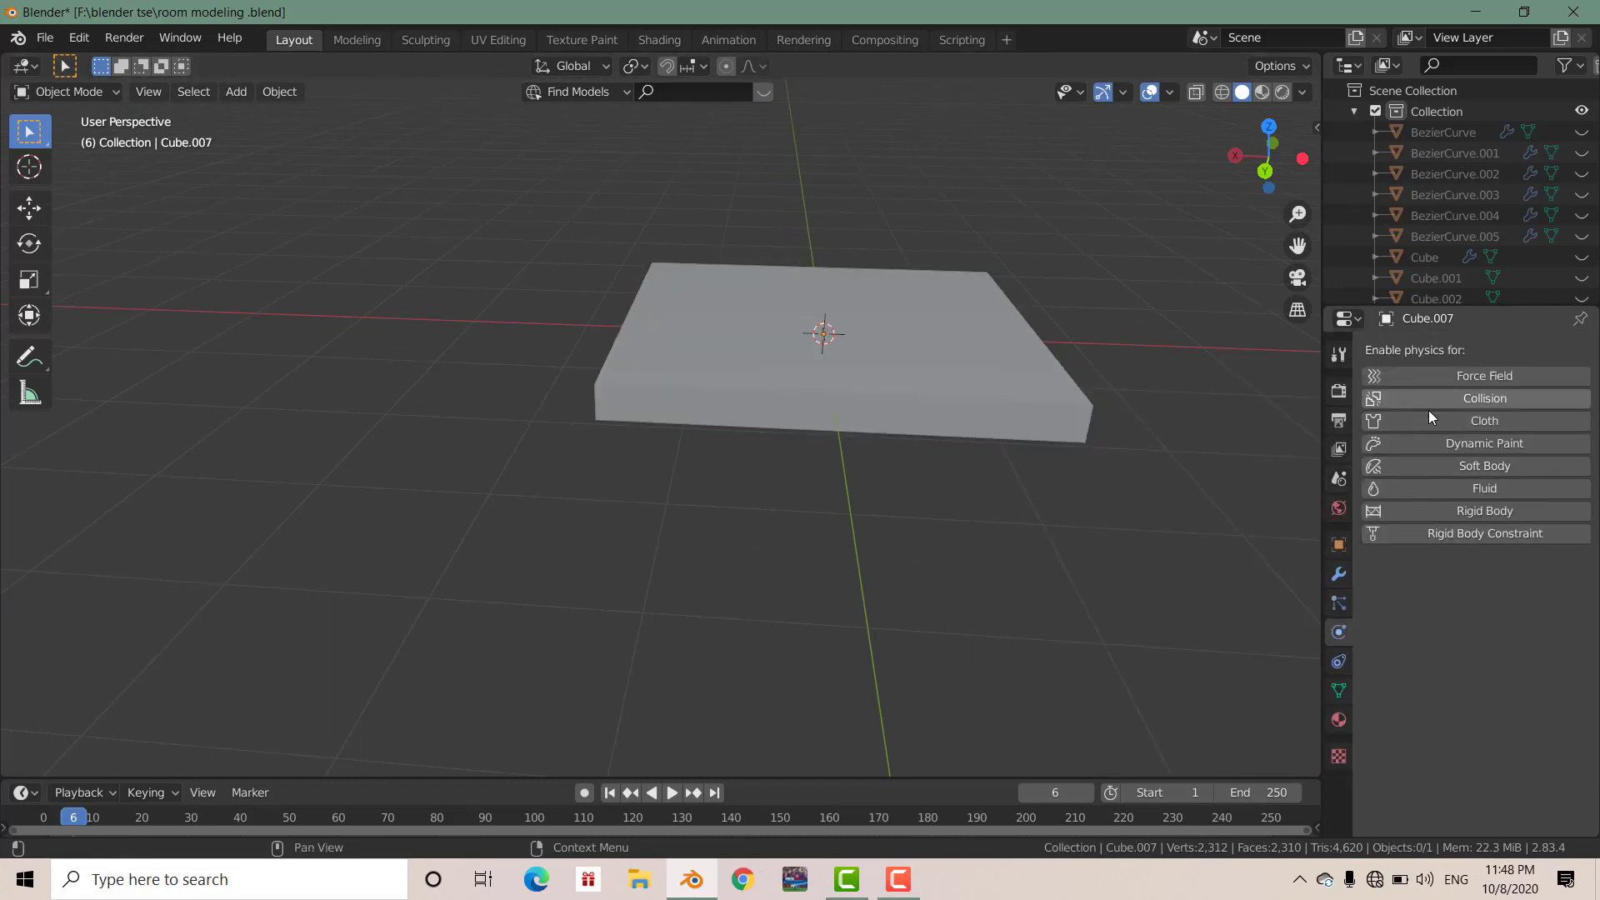
pyautogui.moveTo(1123, 493); pyautogui.dragTo(958, 500, button='middle')
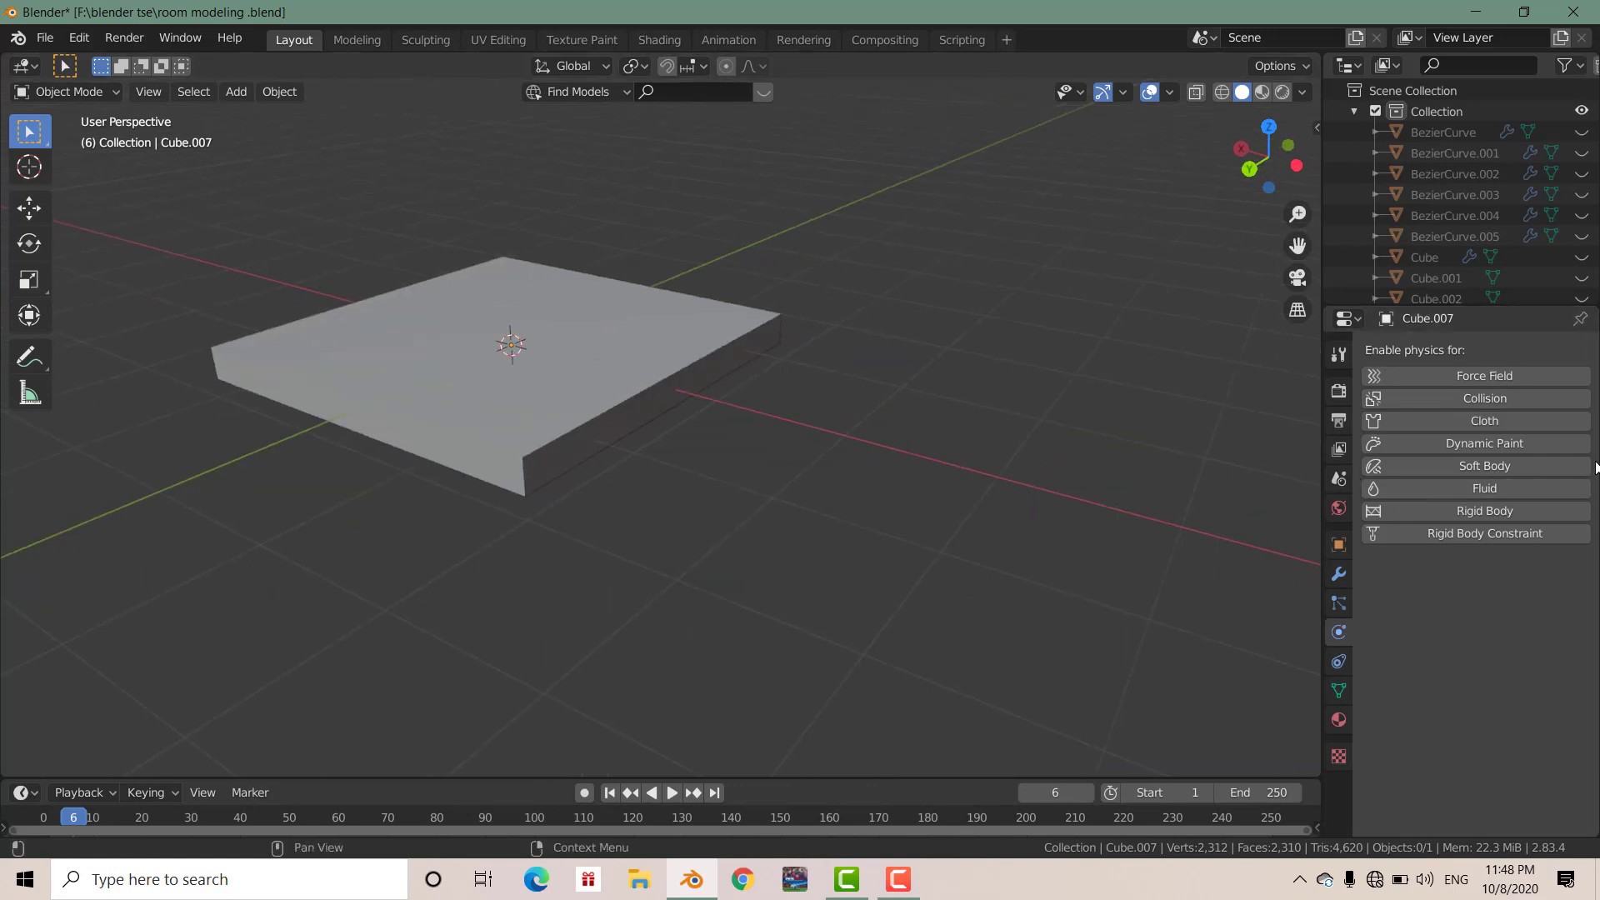
pyautogui.click(1530, 423)
pyautogui.click(1562, 566)
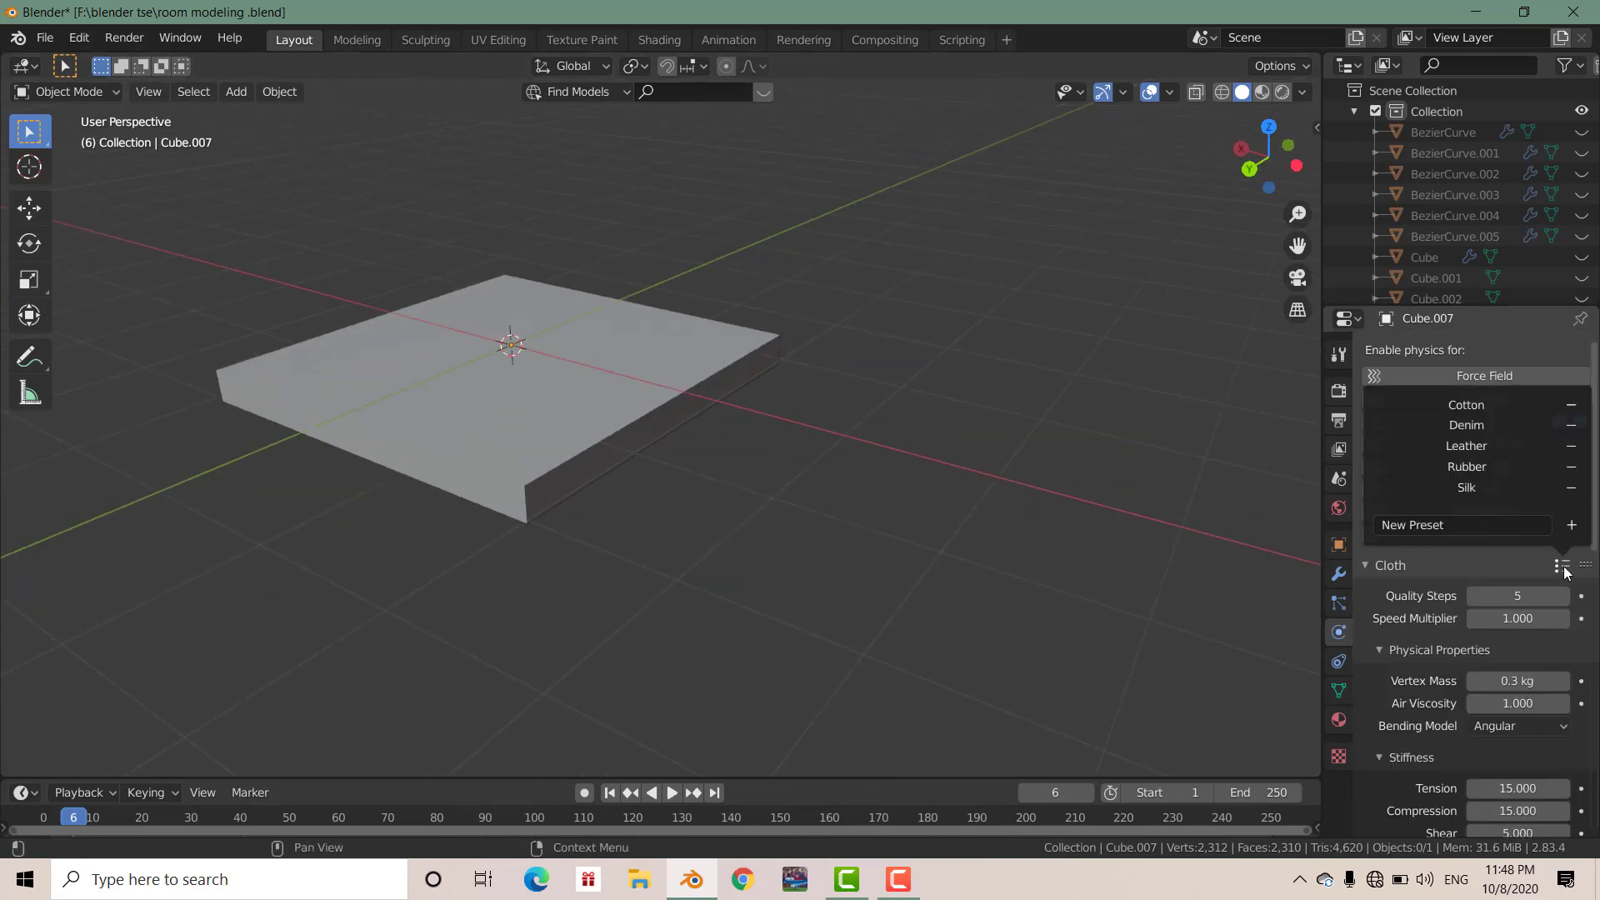
pyautogui.click(1504, 487)
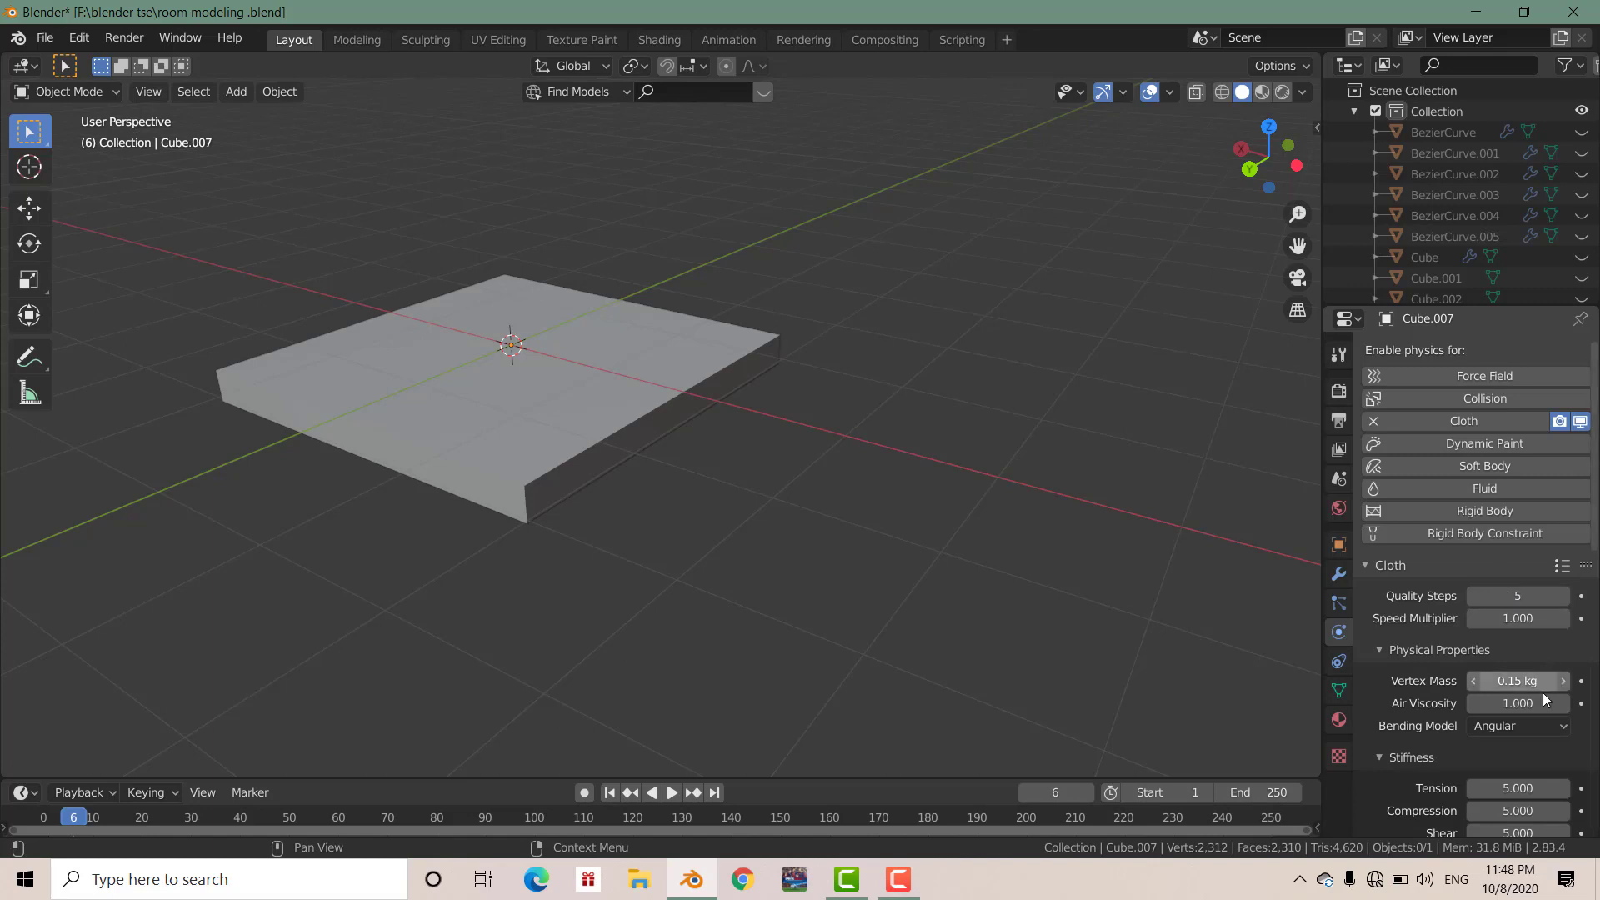
# Set cloth Collisions Quality to 4 and enable Self Collisions.
pyautogui.scroll(-5, 1542, 692)
pyautogui.scroll(-3, 1508, 700)
pyautogui.scroll(-3, 1512, 698)
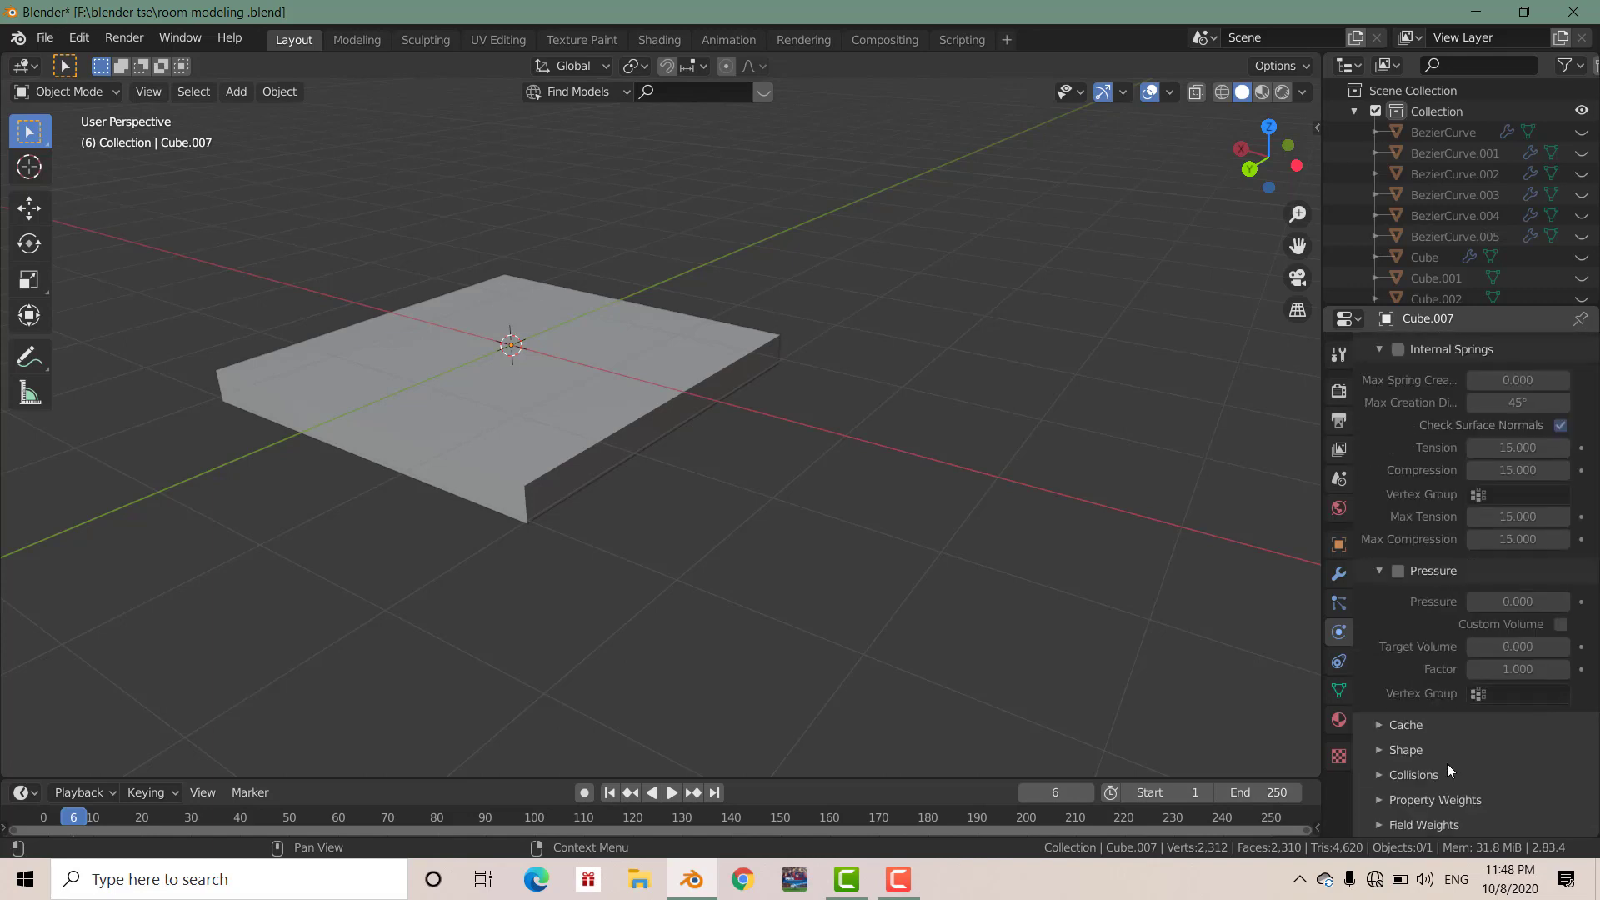
pyautogui.click(1397, 782)
pyautogui.scroll(-7, 1453, 787)
pyautogui.scroll(-1, 1483, 684)
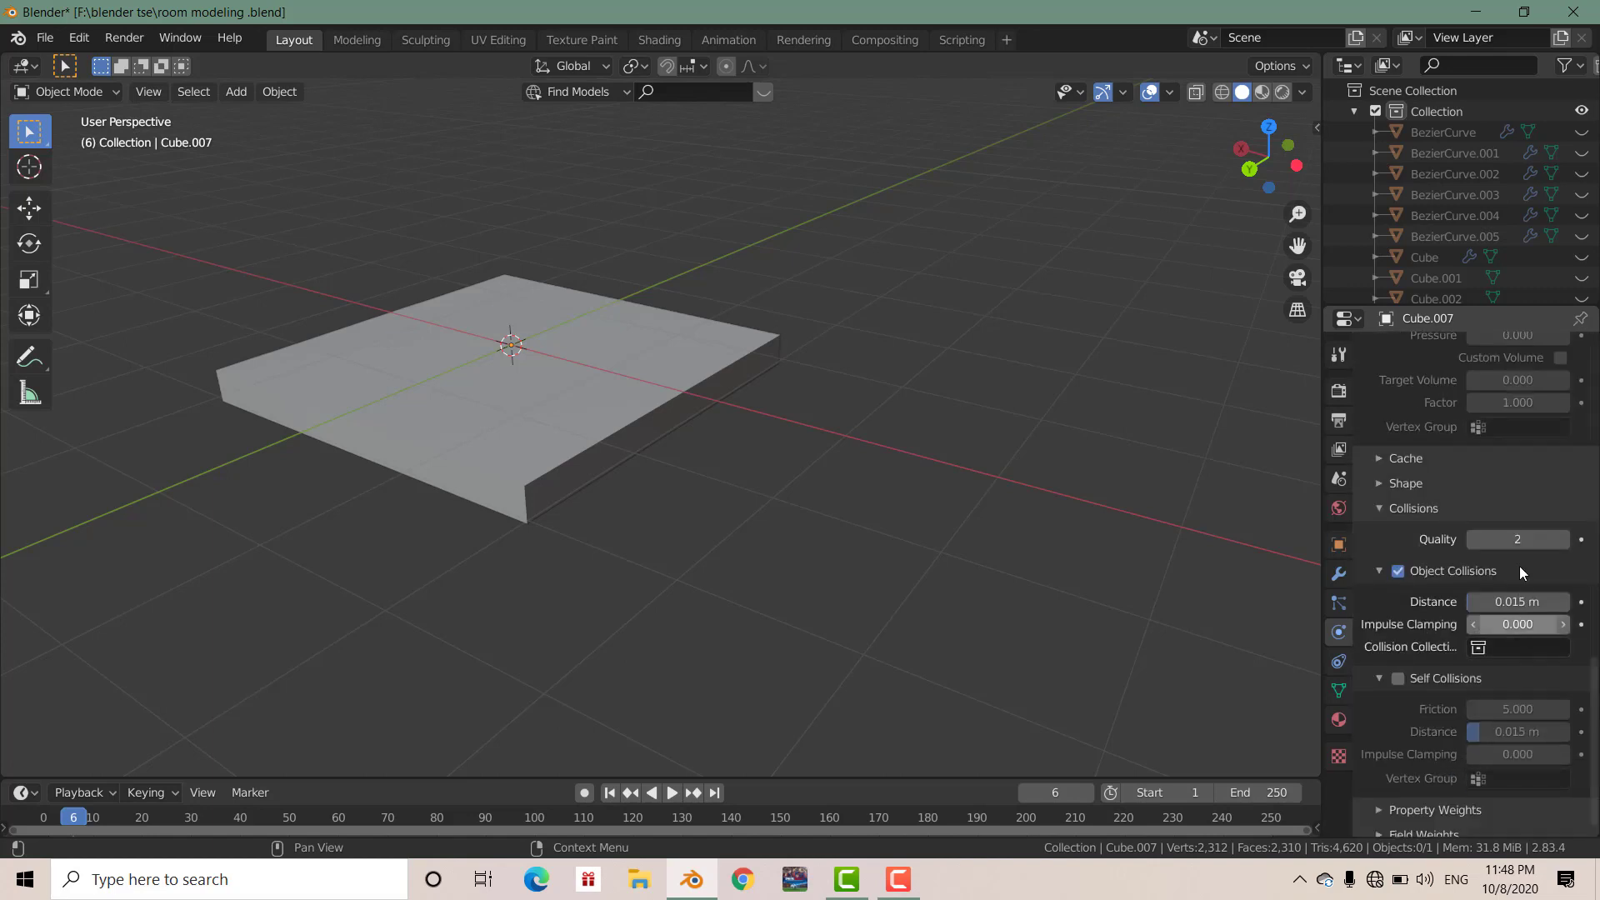
pyautogui.click(1560, 540)
pyautogui.scroll(-1, 1505, 677)
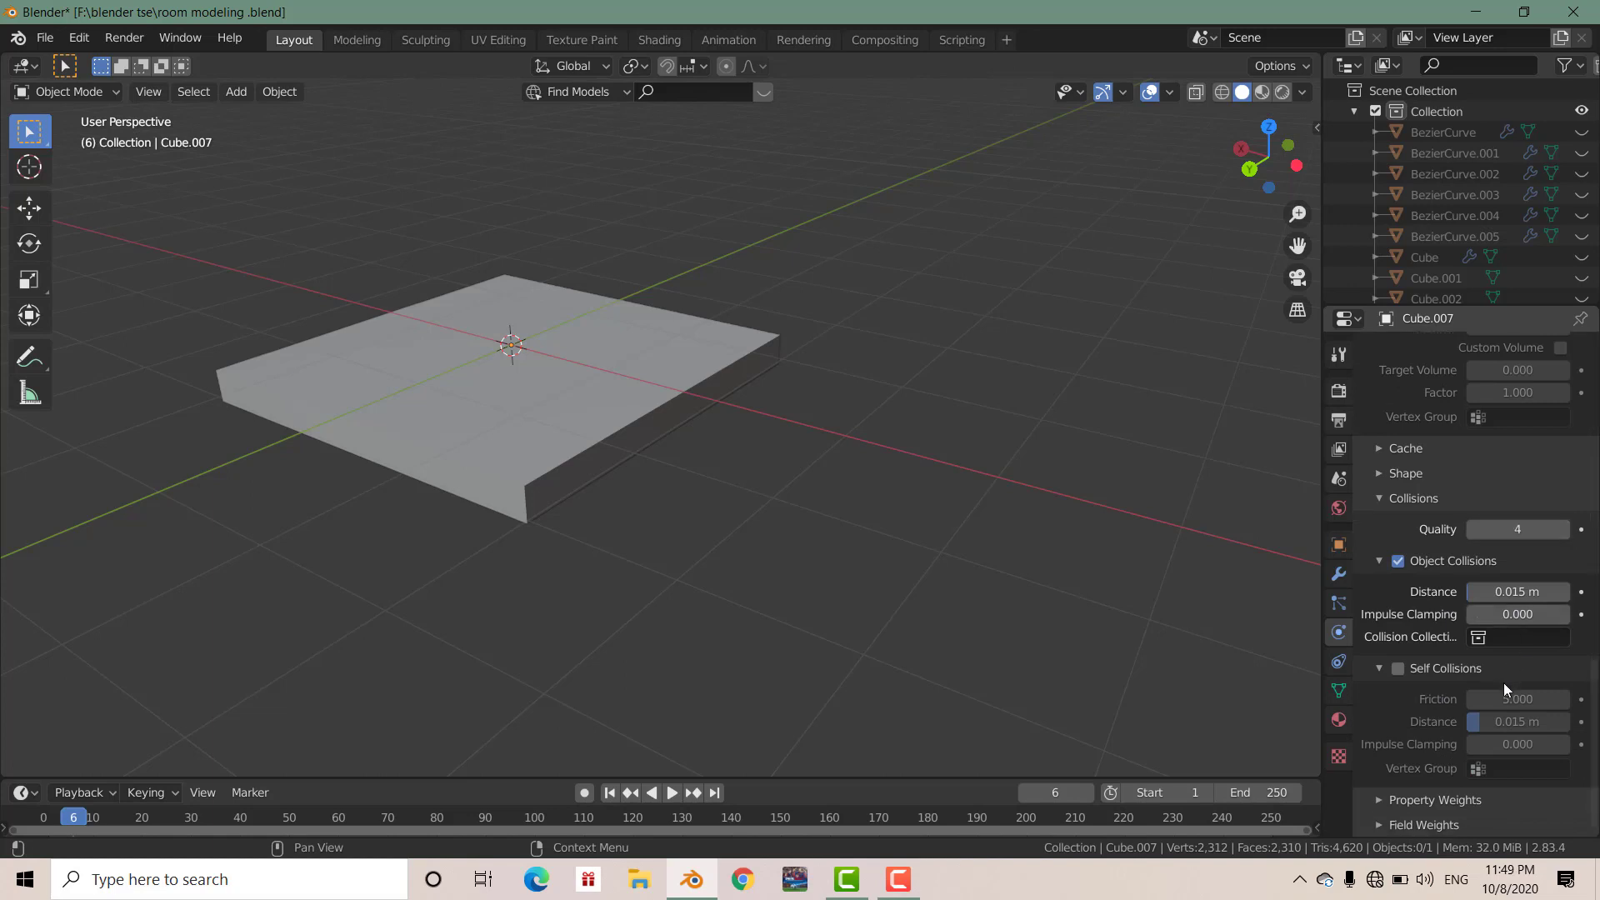
pyautogui.click(1403, 668)
# Set the cloth's Field Weights Gravity to 0.
pyautogui.scroll(-1, 1408, 683)
pyautogui.scroll(-4, 1391, 695)
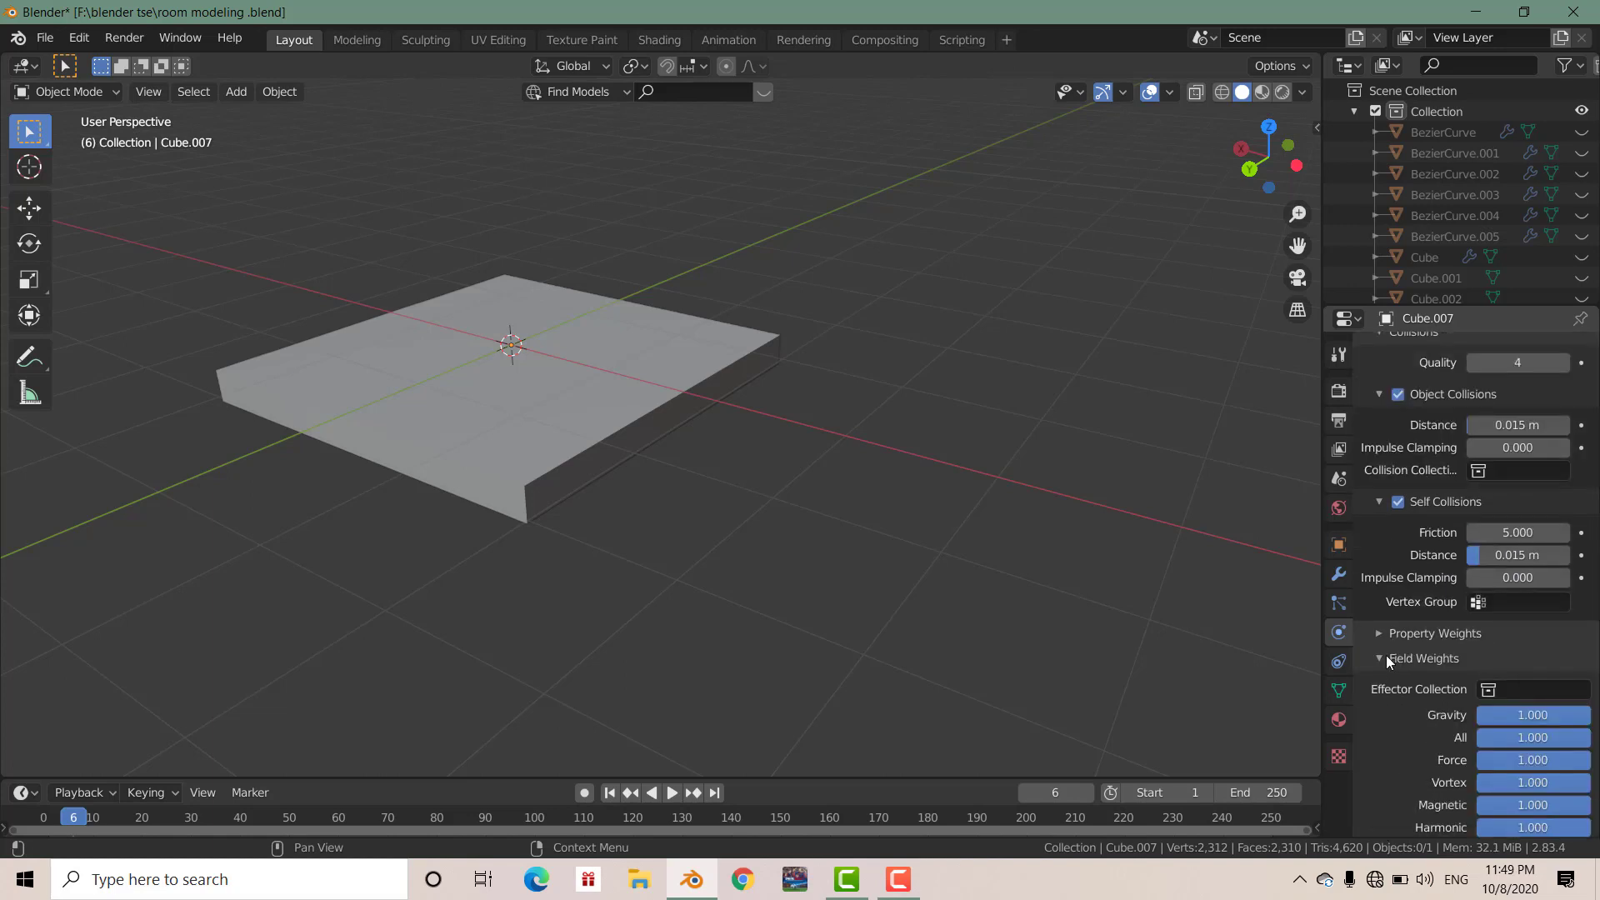
pyautogui.scroll(-1, 1518, 723)
pyautogui.scroll(-1, 1518, 724)
pyautogui.click(1517, 648)
pyautogui.write('0')
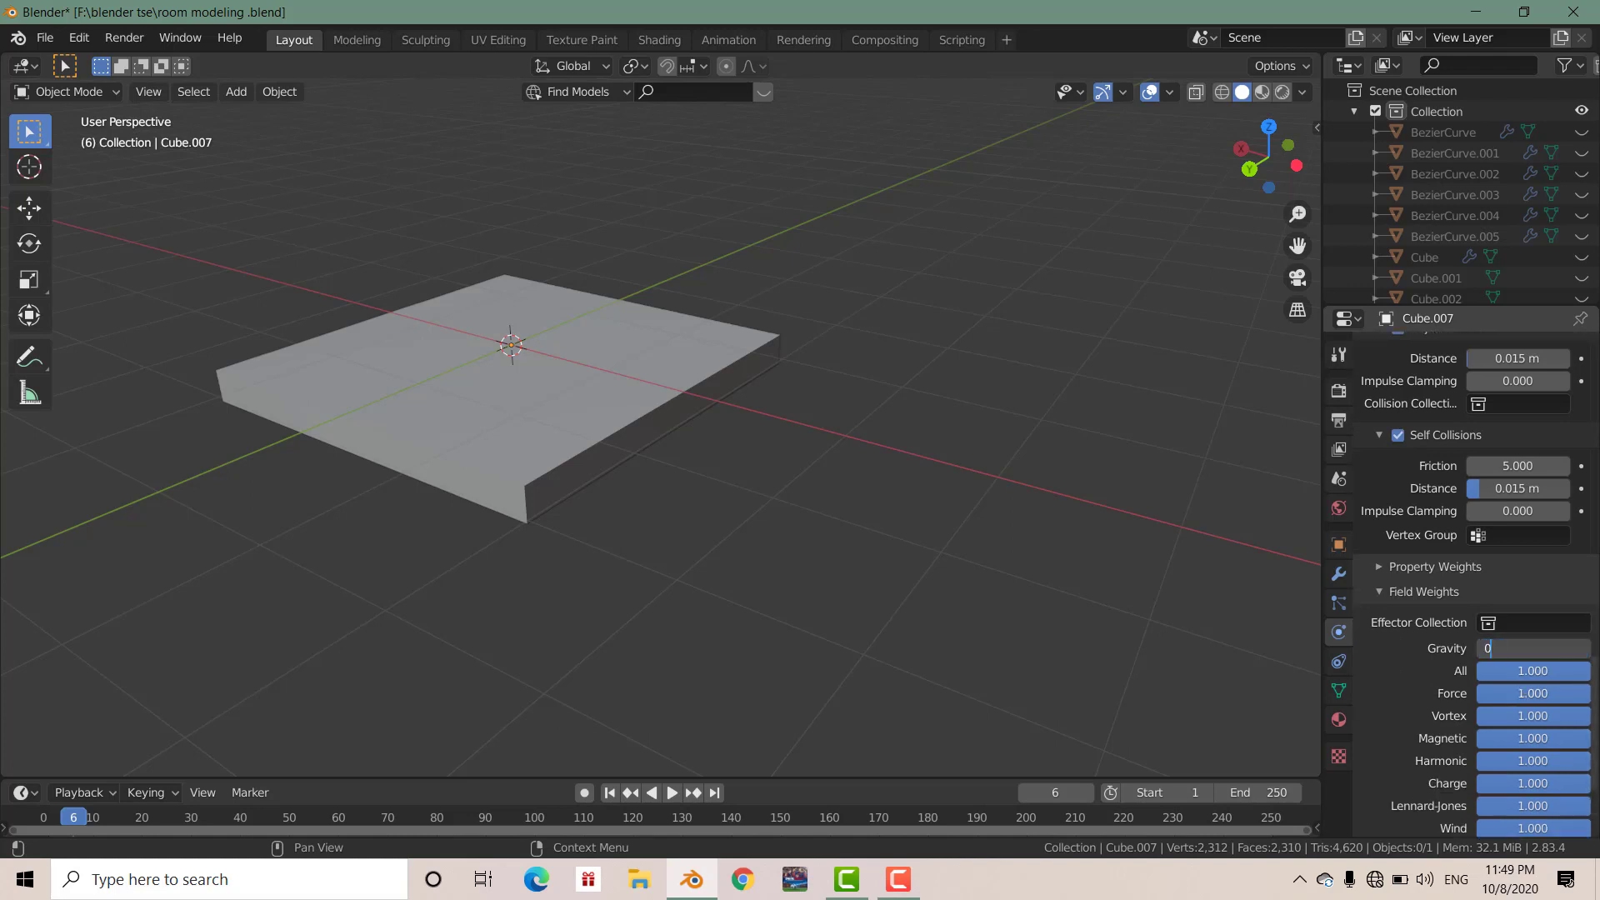
pyautogui.scroll(-5, 575, 413)
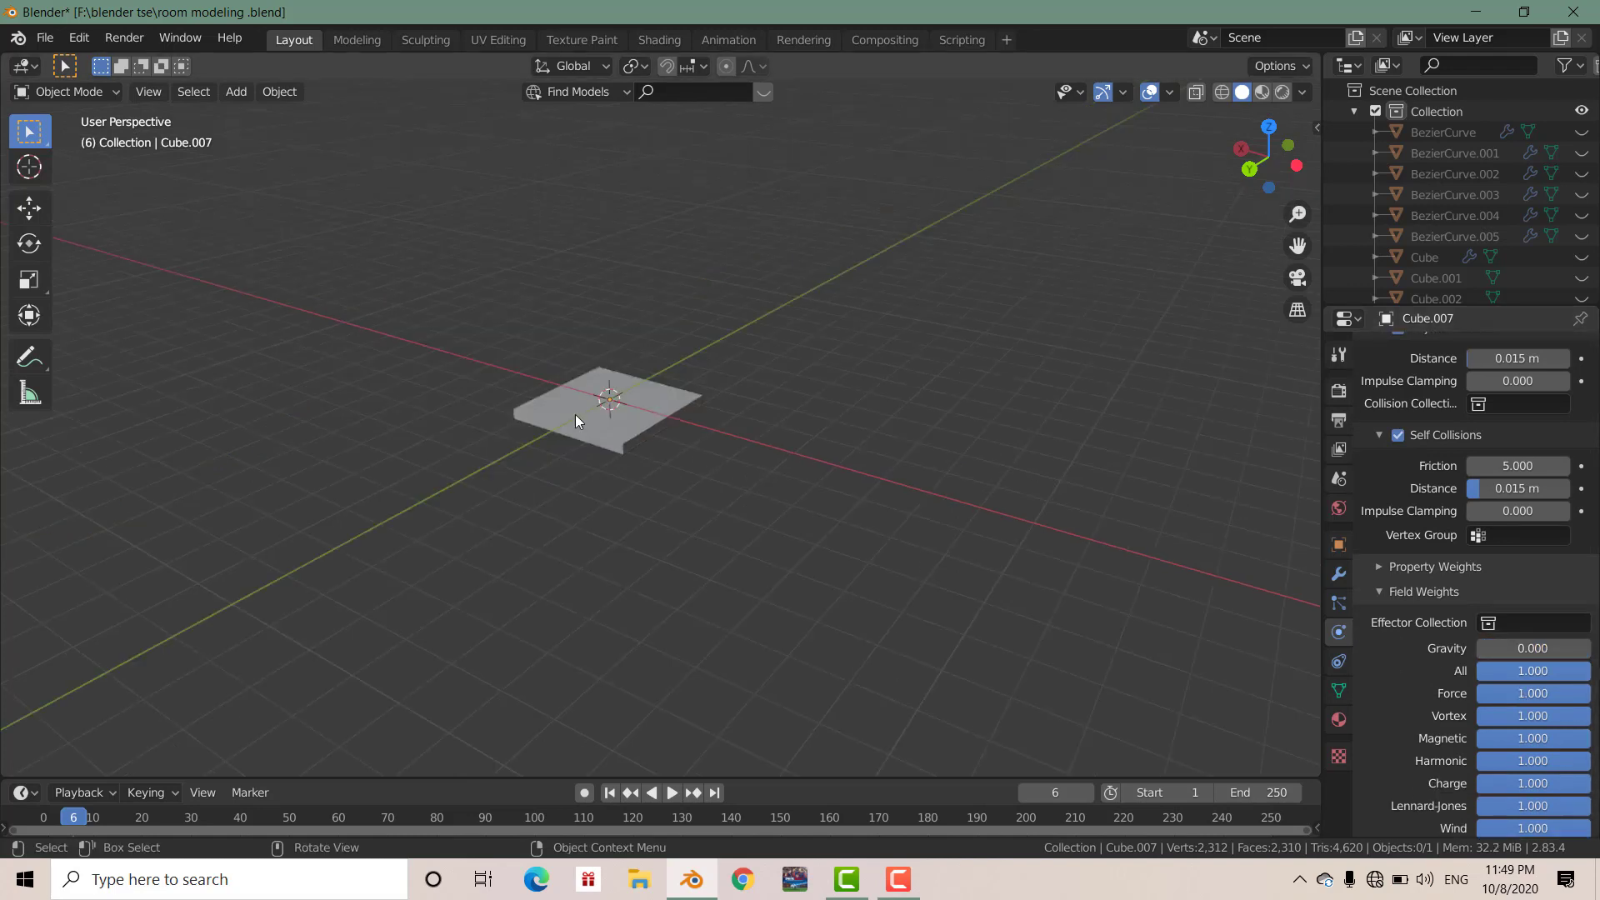
pyautogui.hotkey('shift', 'a')
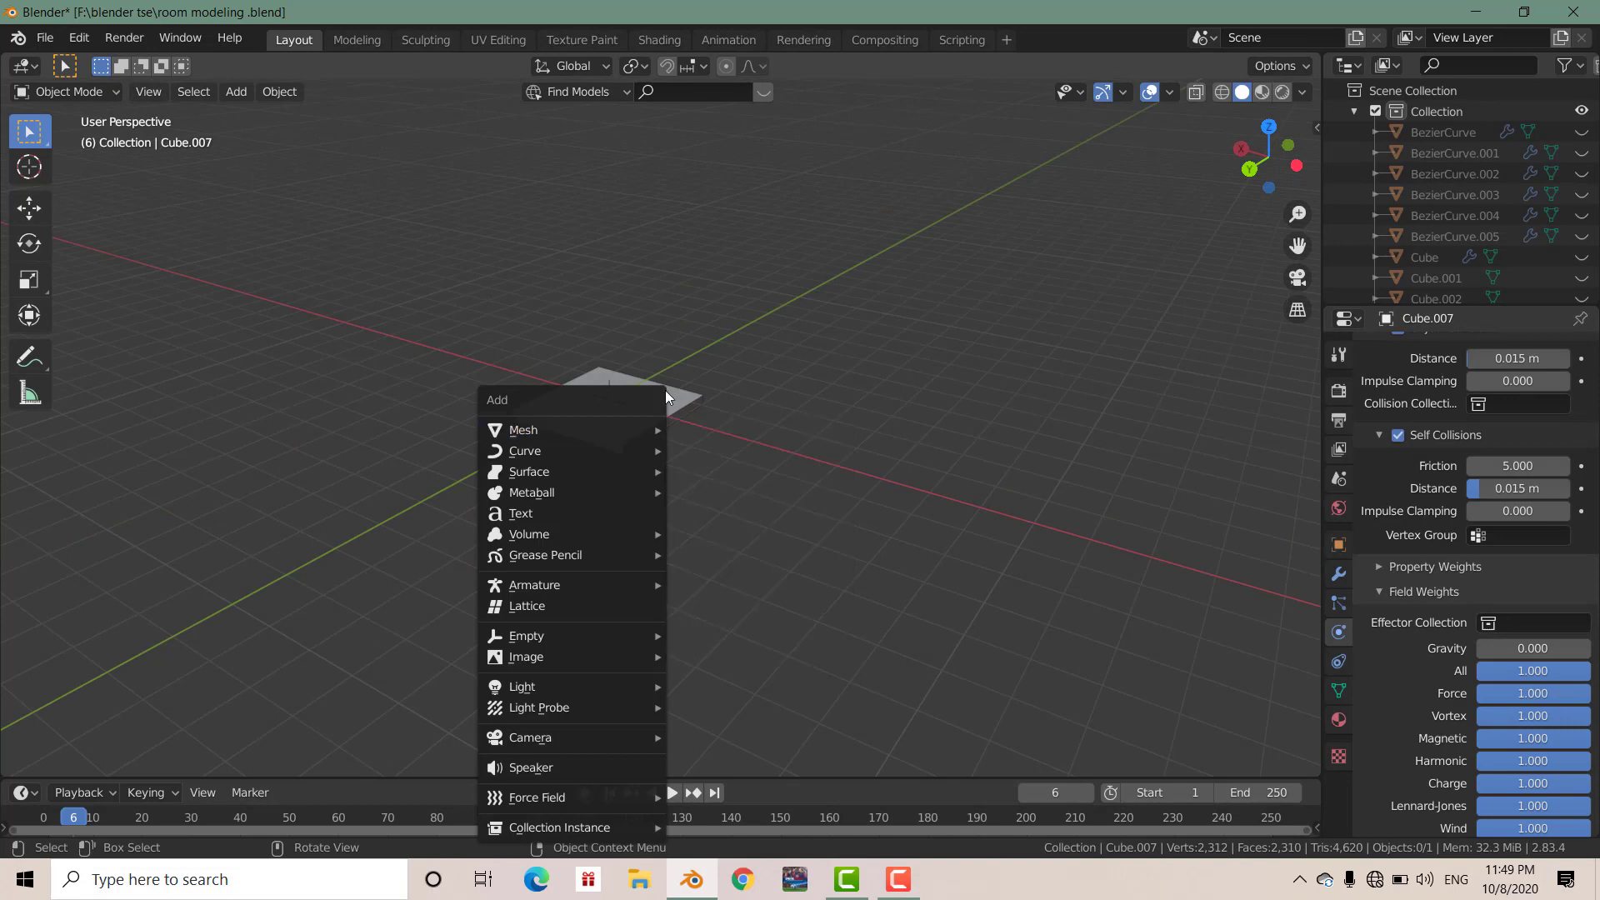
# Select the slab and add a Force field at its centre with Strength 160.
pyautogui.press('Escape')
pyautogui.click(674, 409)
pyautogui.hotkey('shift', 'a')
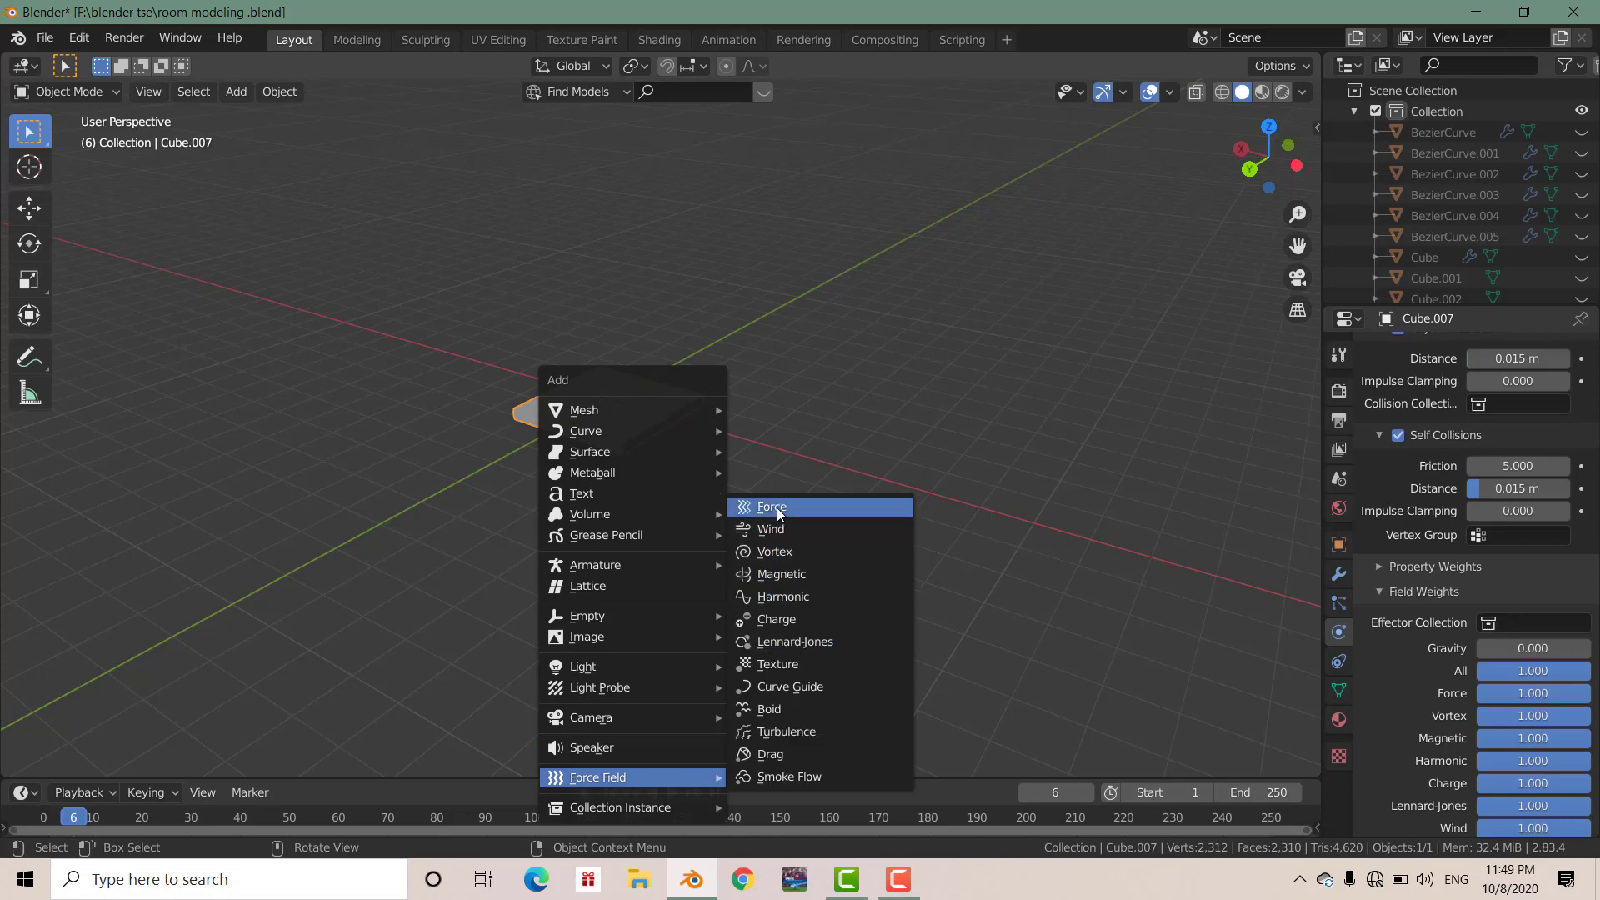
pyautogui.click(776, 510)
pyautogui.scroll(5, 750, 500)
pyautogui.scroll(3, 681, 469)
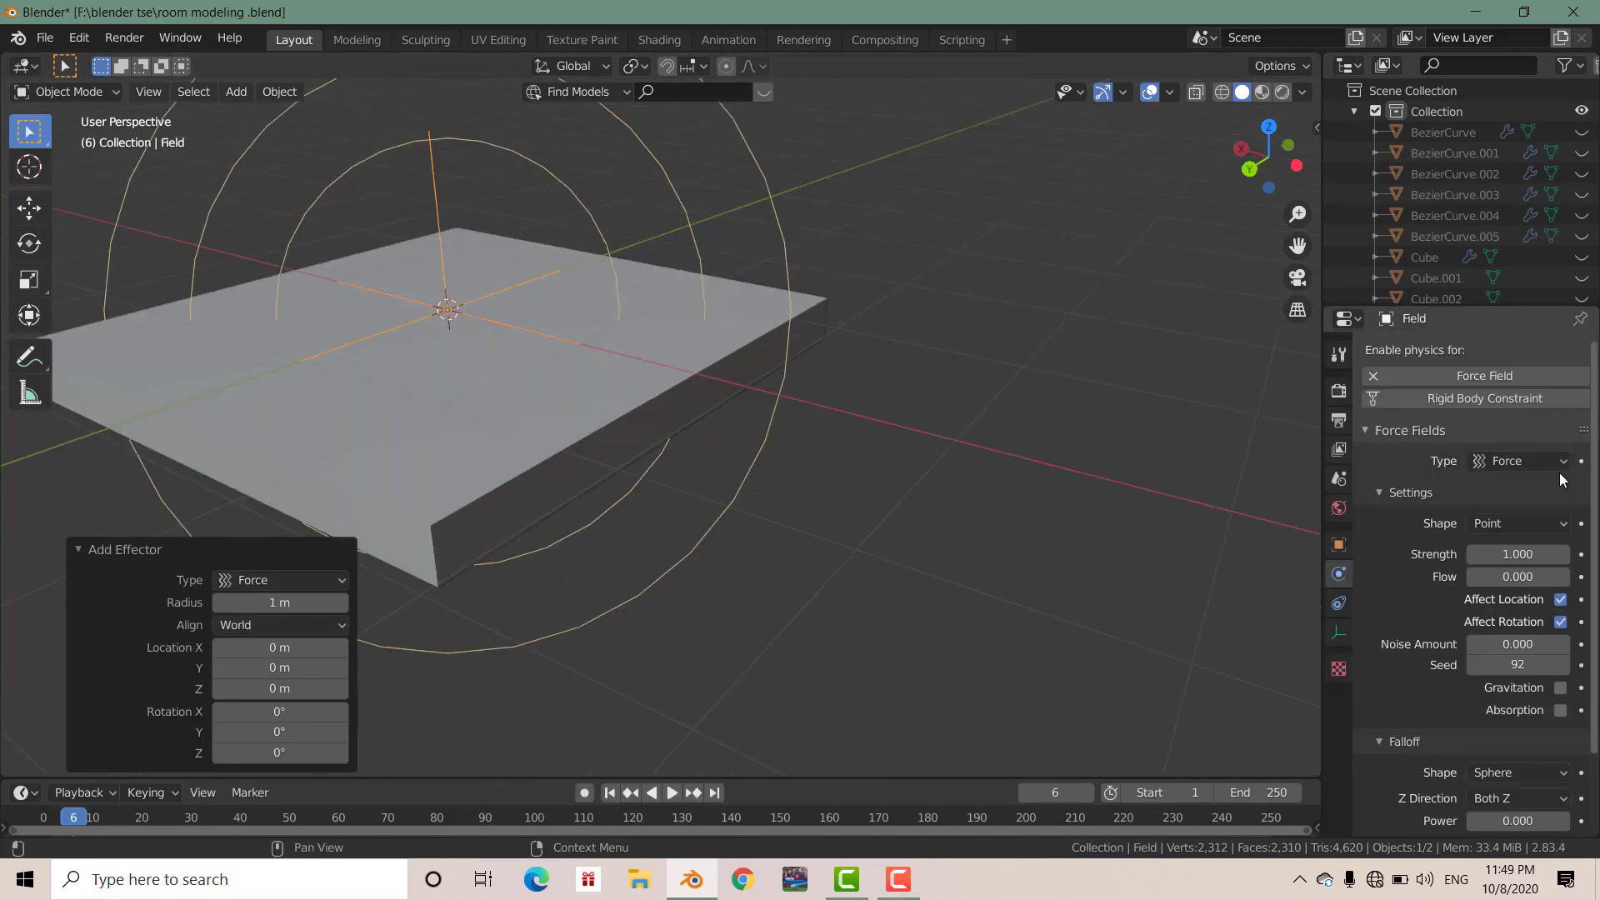
pyautogui.scroll(-1, 1508, 567)
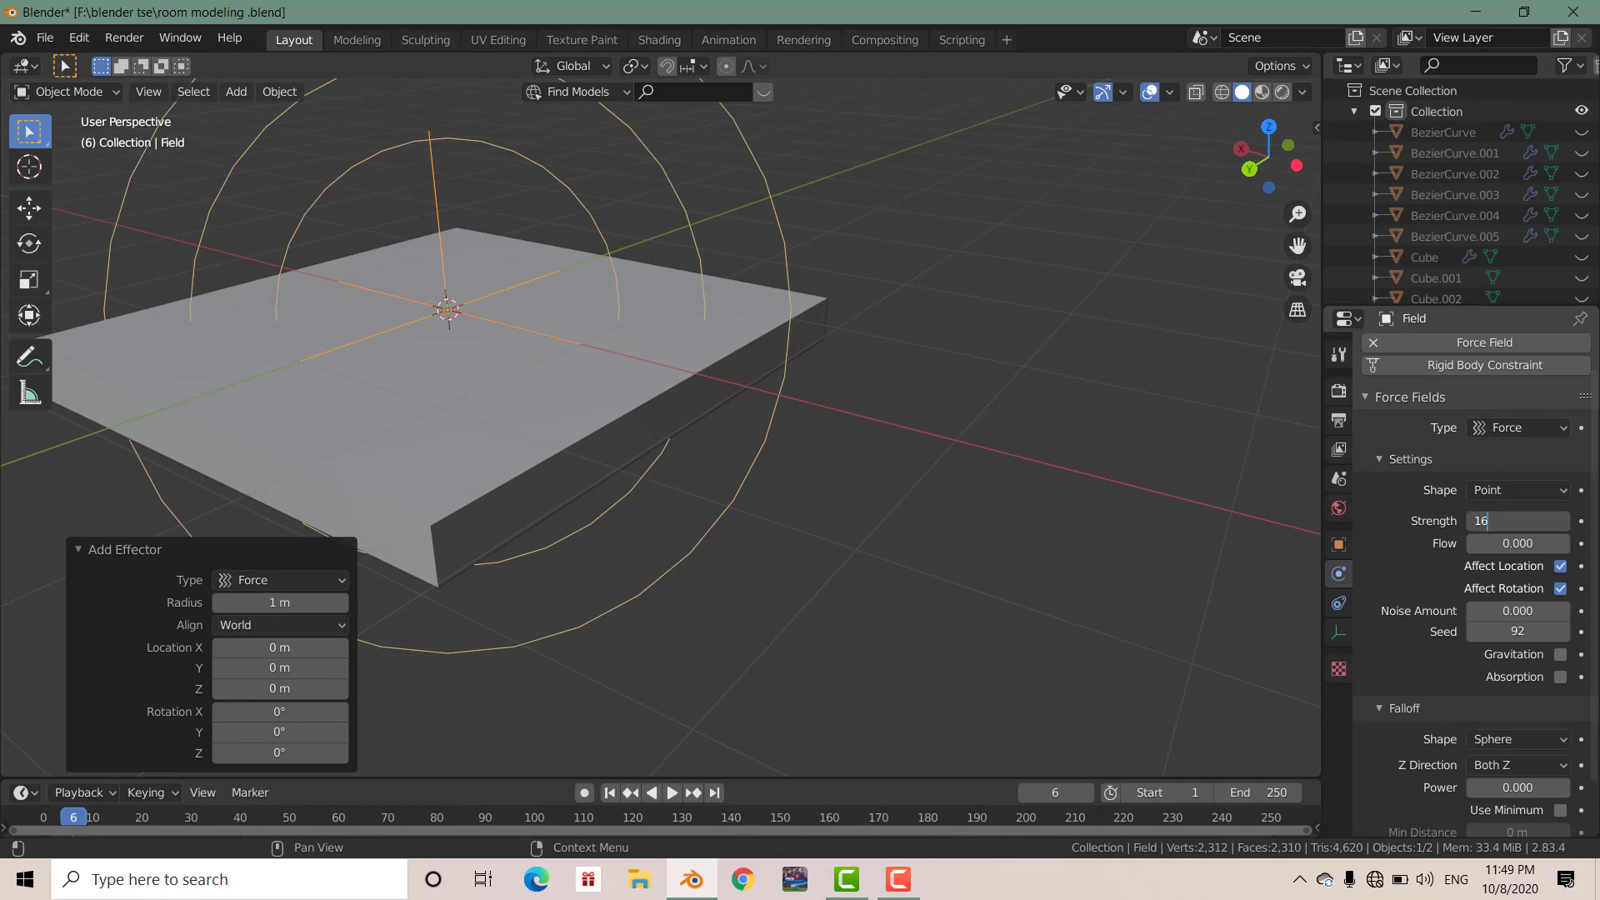
pyautogui.scroll(-5, 692, 465)
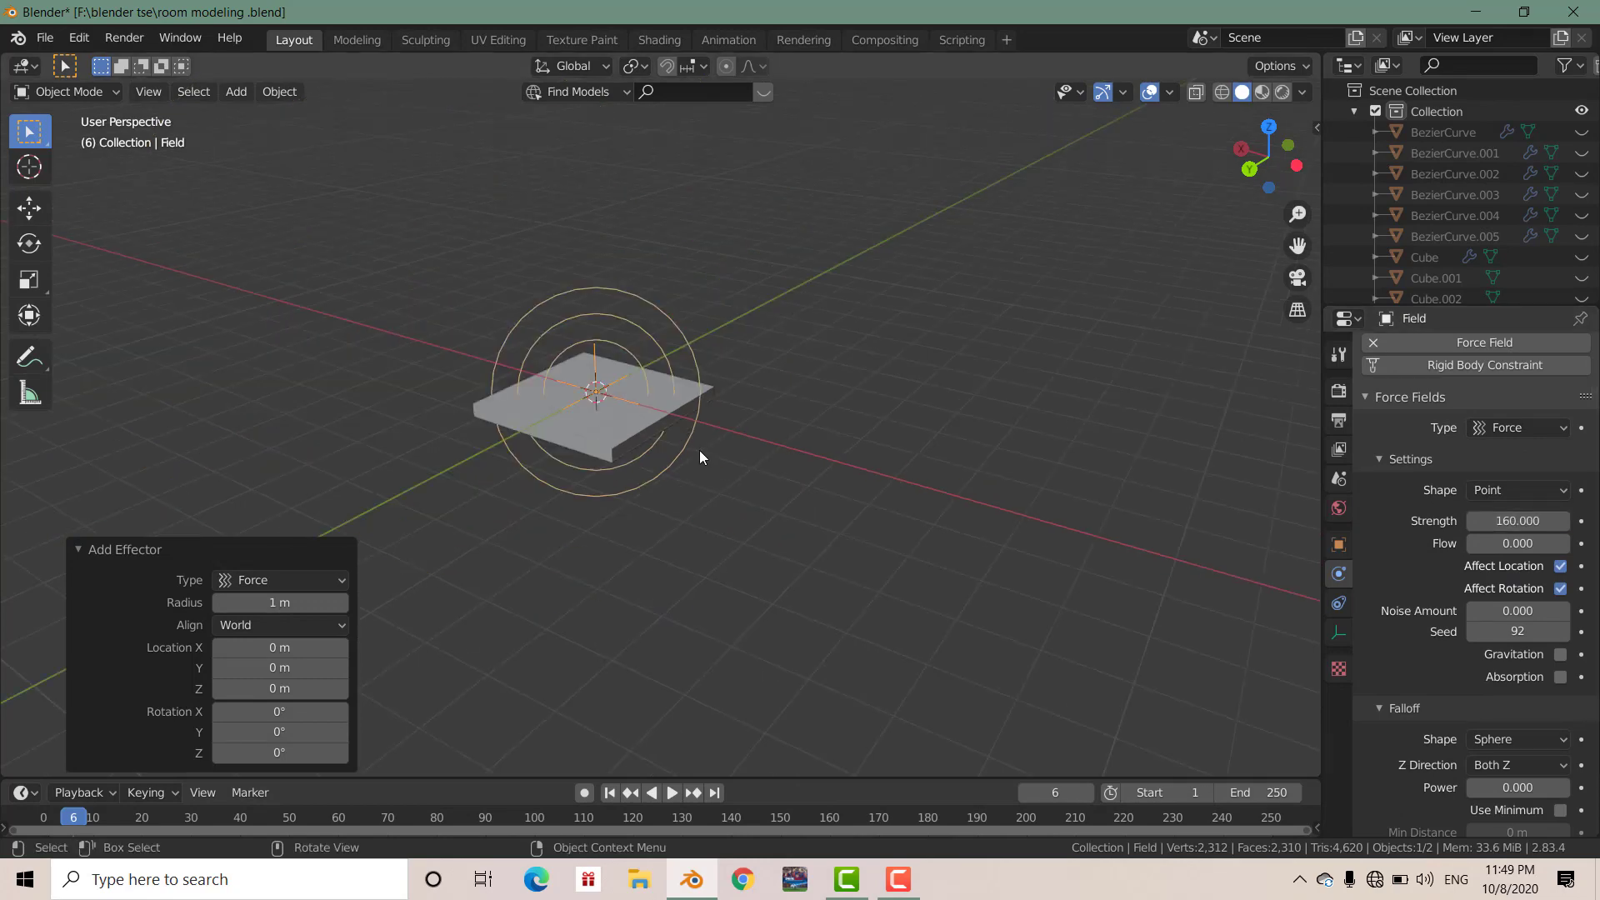
pyautogui.scroll(-2, 699, 450)
pyautogui.scroll(4, 791, 473)
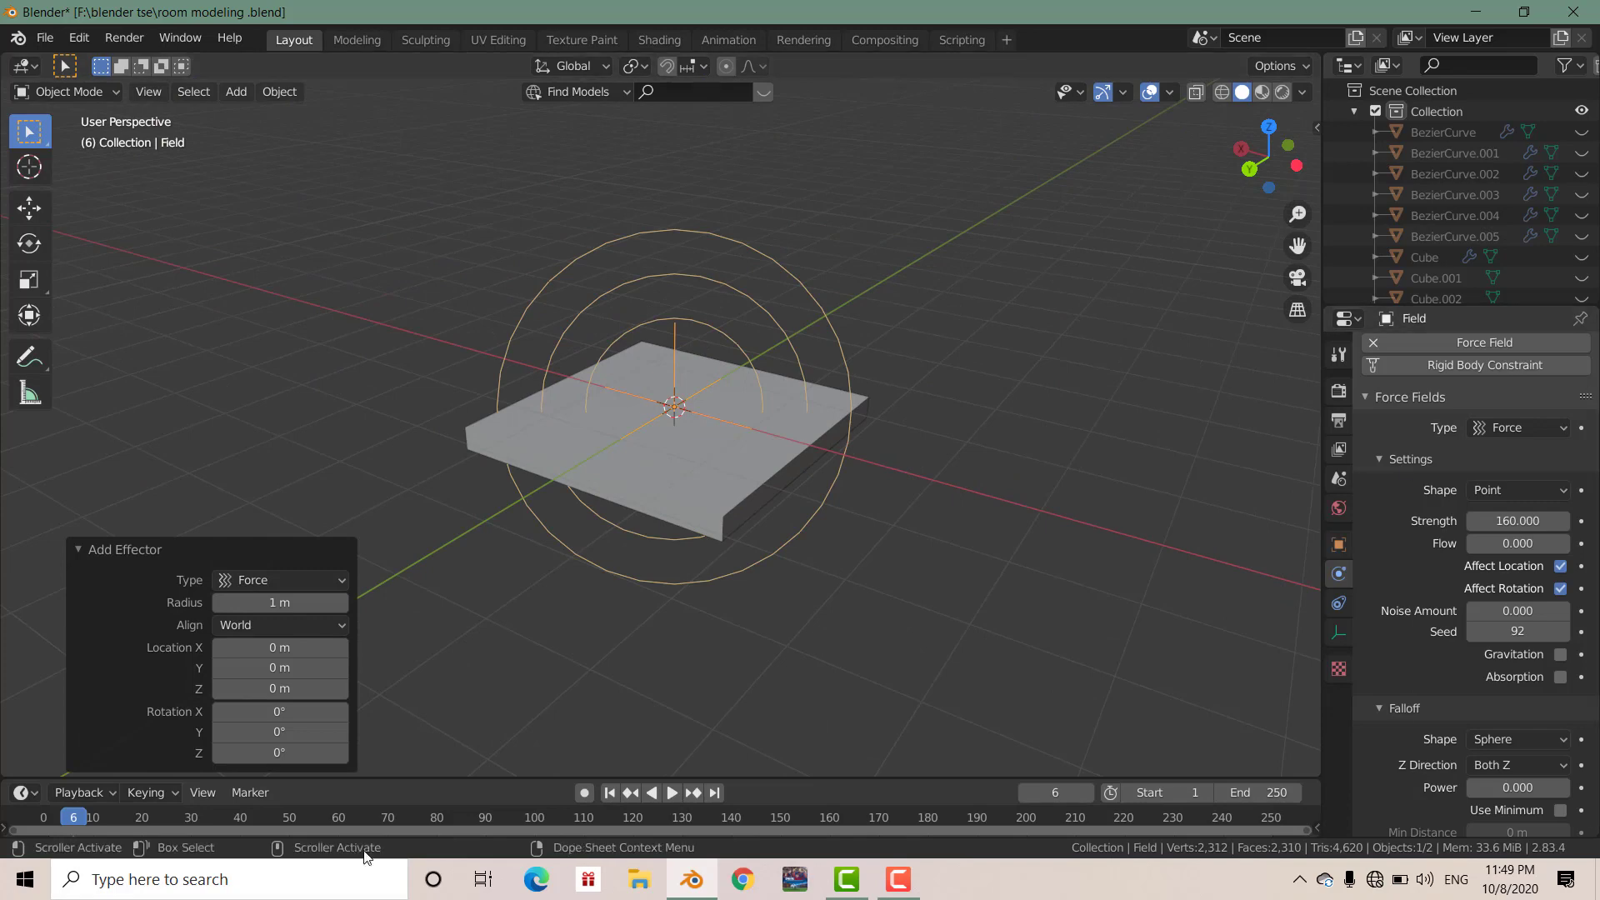
# Play the cloth simulation briefly, then stop and rewind to frame 1.
pyautogui.click(668, 796)
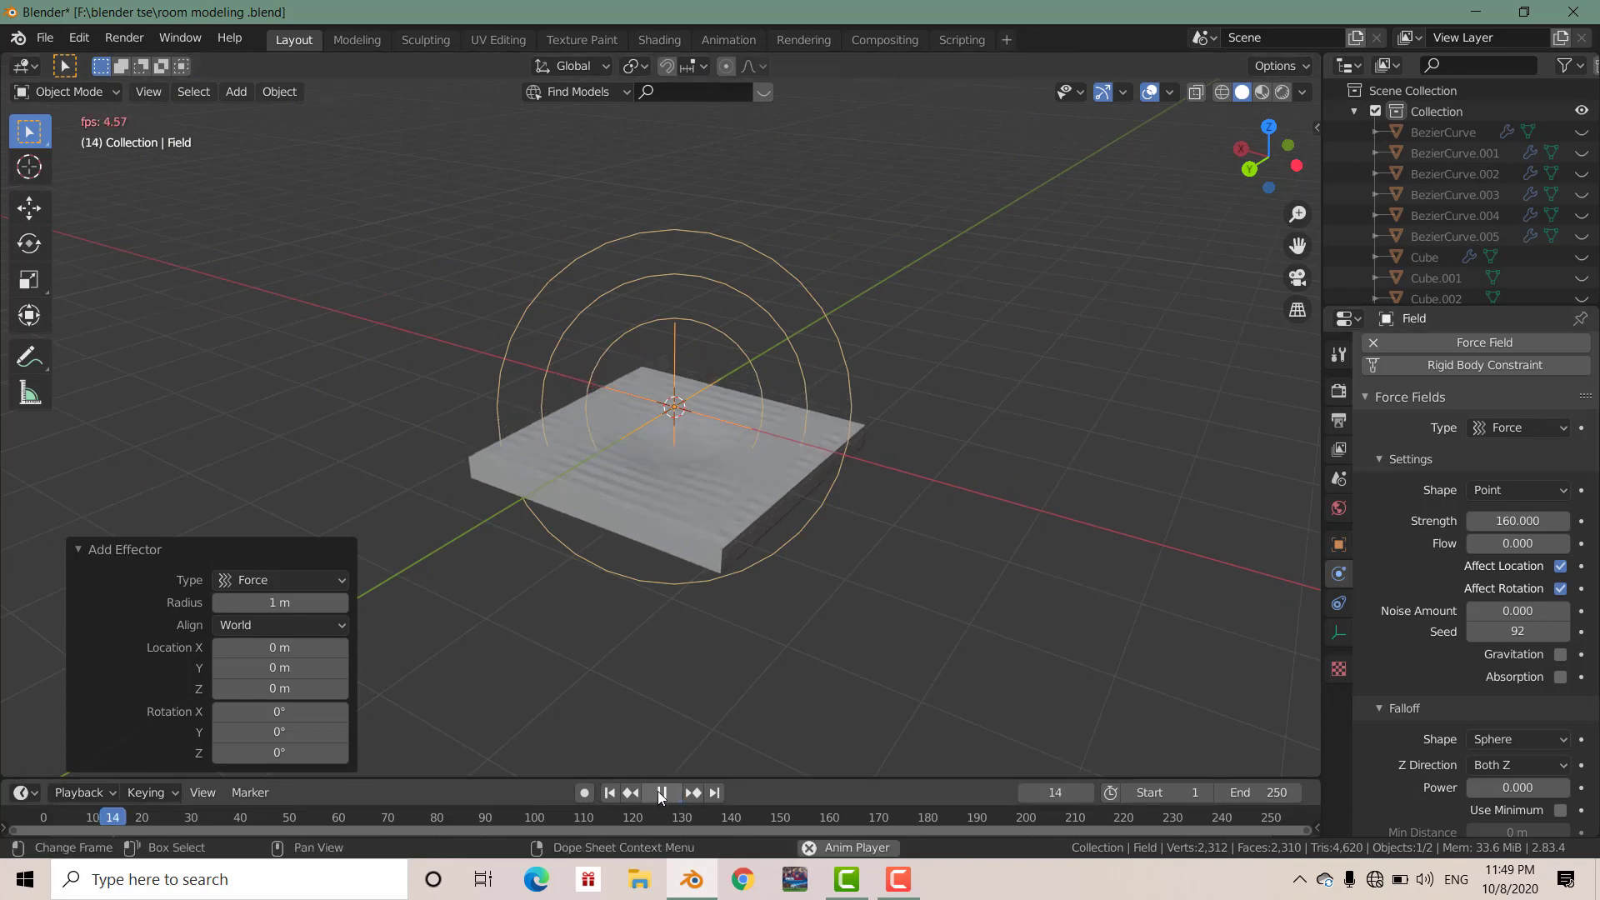
pyautogui.click(661, 791)
pyautogui.click(609, 792)
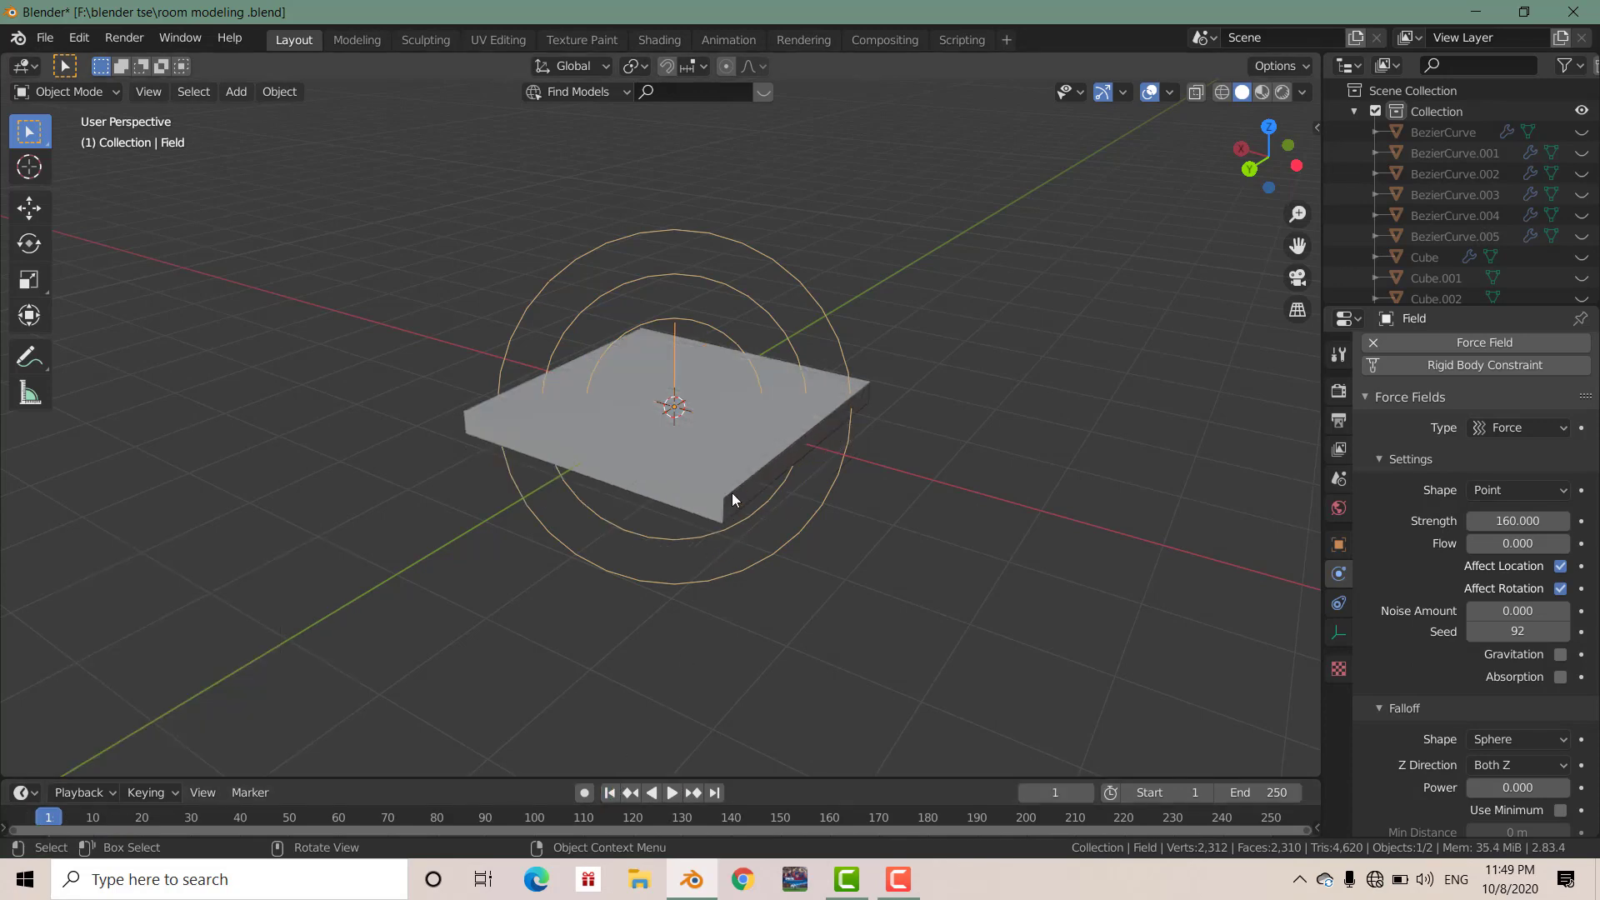
# Select the slab and review its Cloth simulation settings.
pyautogui.click(733, 499)
pyautogui.scroll(-5, 1562, 754)
pyautogui.scroll(-5, 1562, 754)
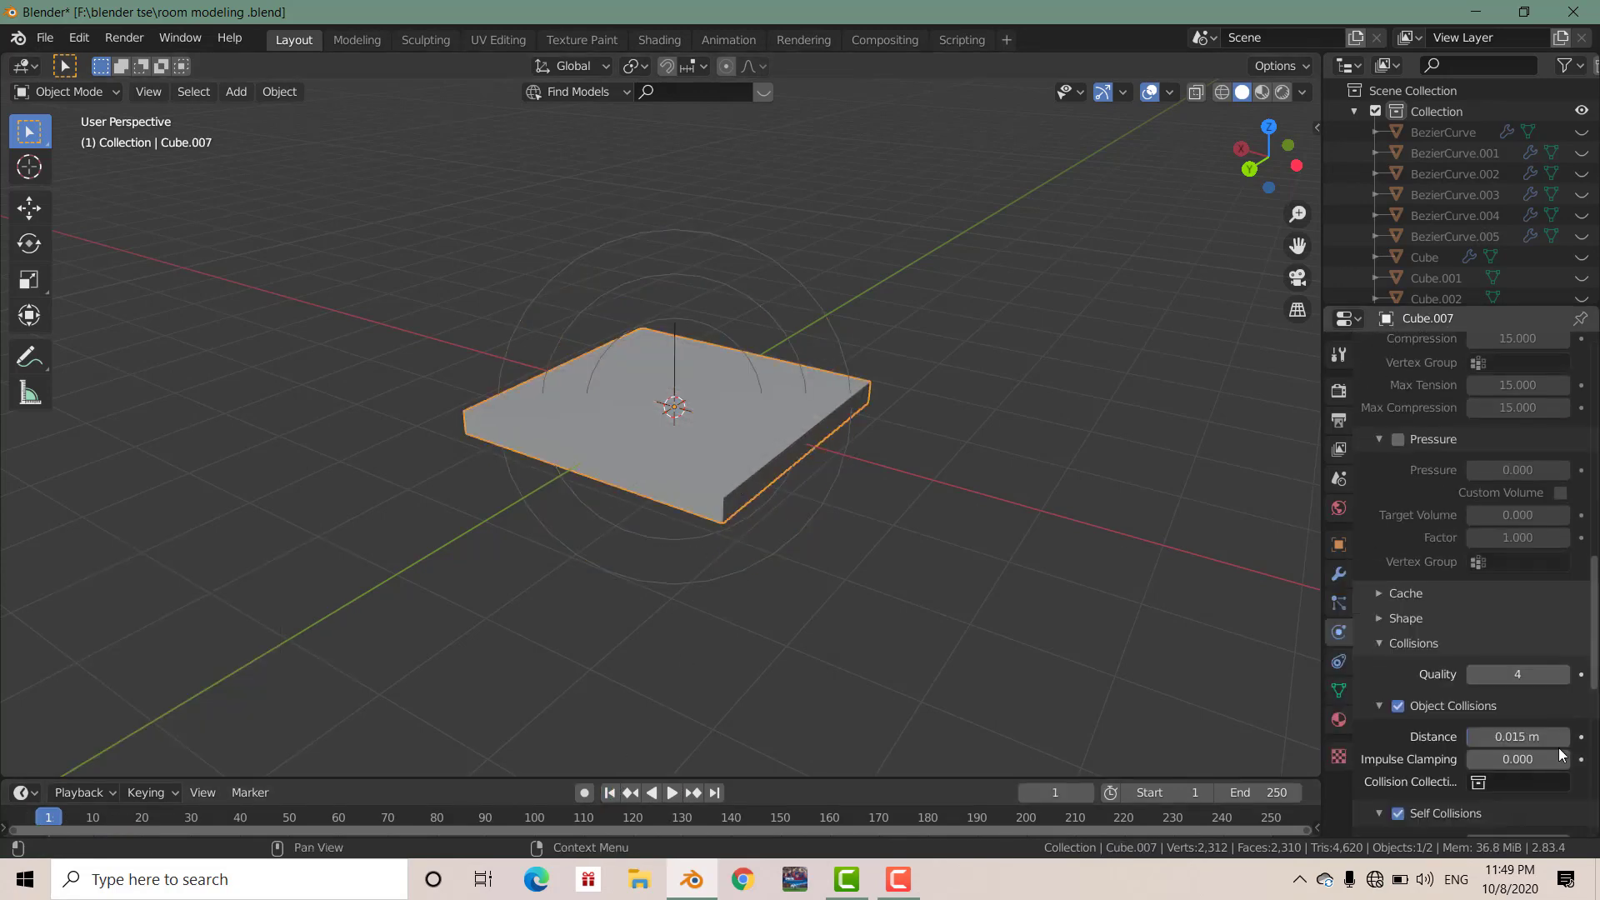
pyautogui.scroll(-5, 1560, 754)
pyautogui.scroll(-5, 1550, 725)
pyautogui.scroll(-2, 1530, 658)
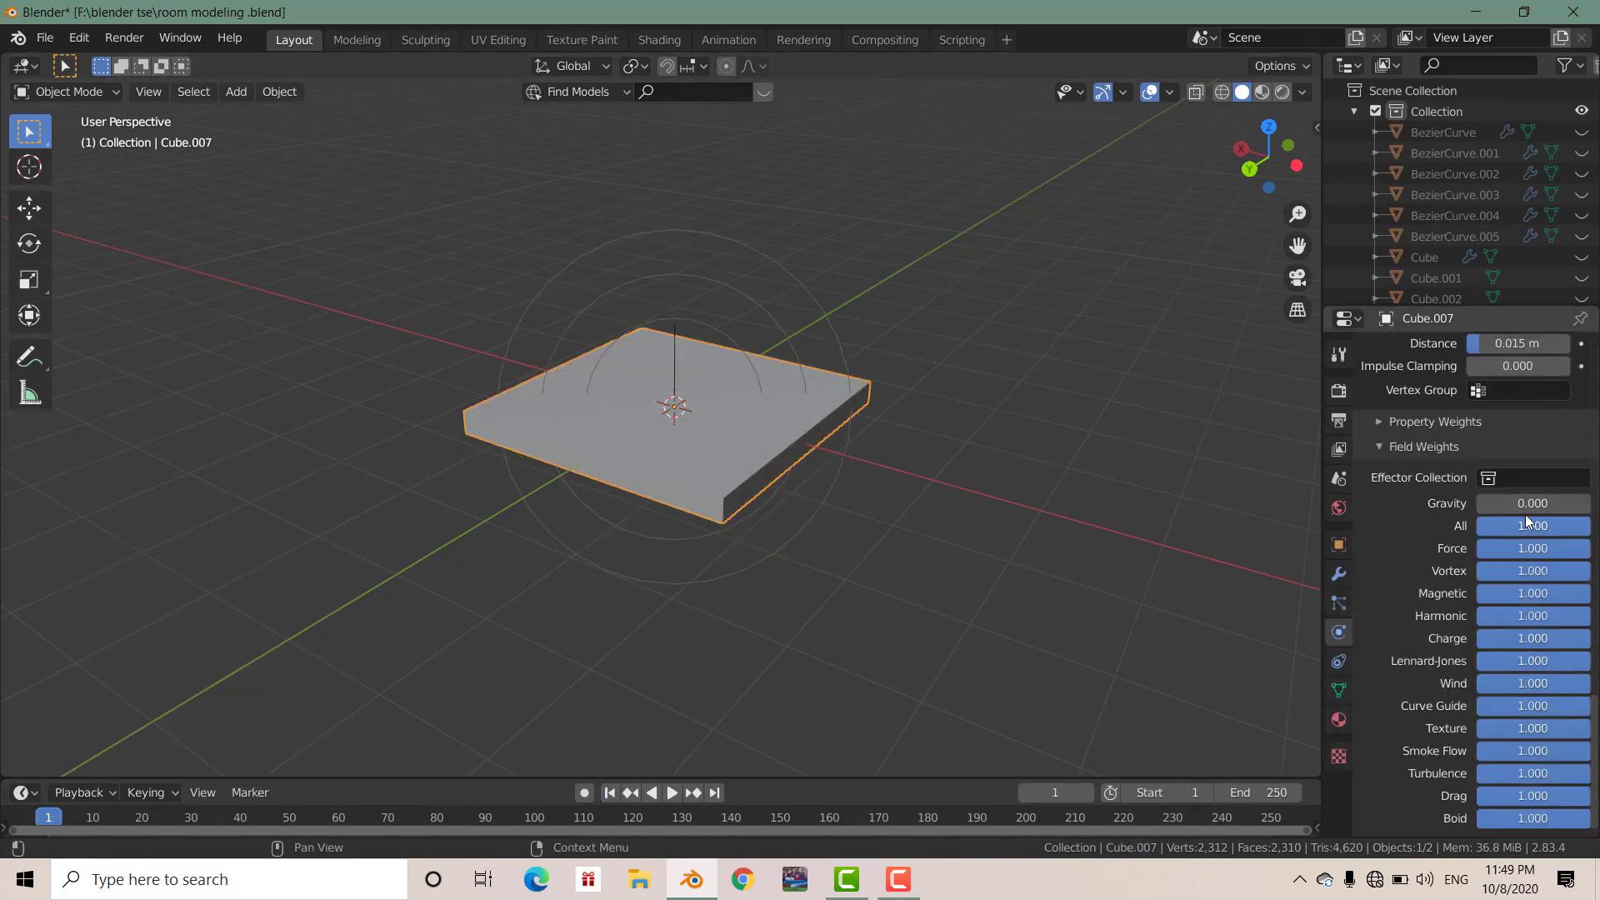
pyautogui.scroll(5, 1525, 488)
pyautogui.scroll(5, 1523, 466)
pyautogui.scroll(5, 1519, 450)
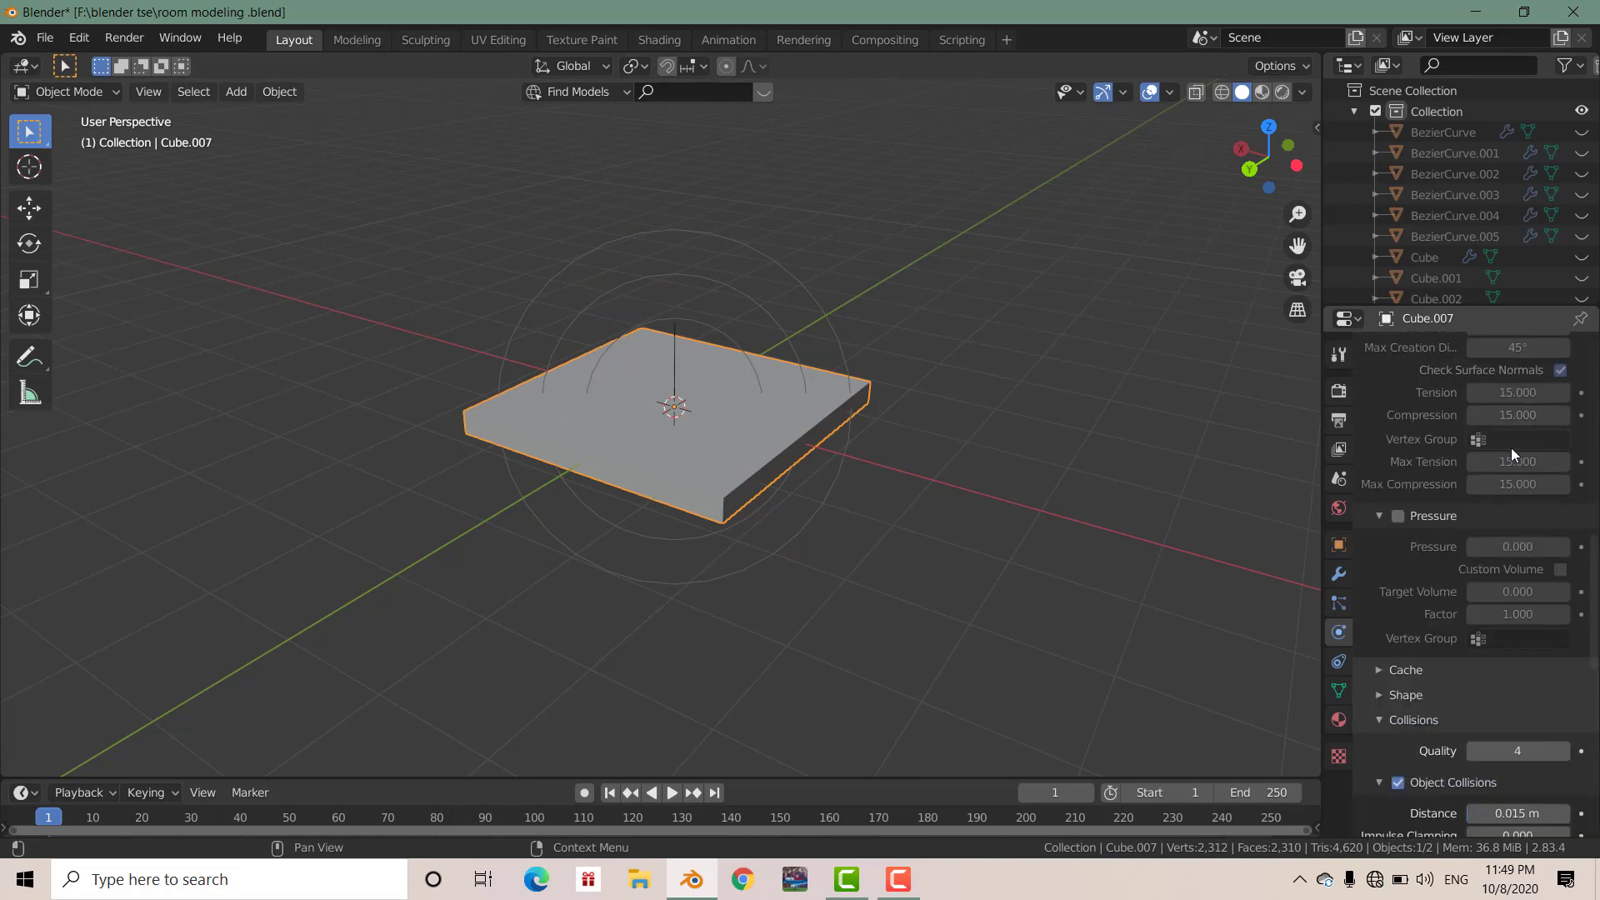
pyautogui.scroll(5, 1512, 449)
pyautogui.scroll(10, 1513, 450)
pyautogui.scroll(3, 1512, 455)
pyautogui.scroll(-4, 1514, 500)
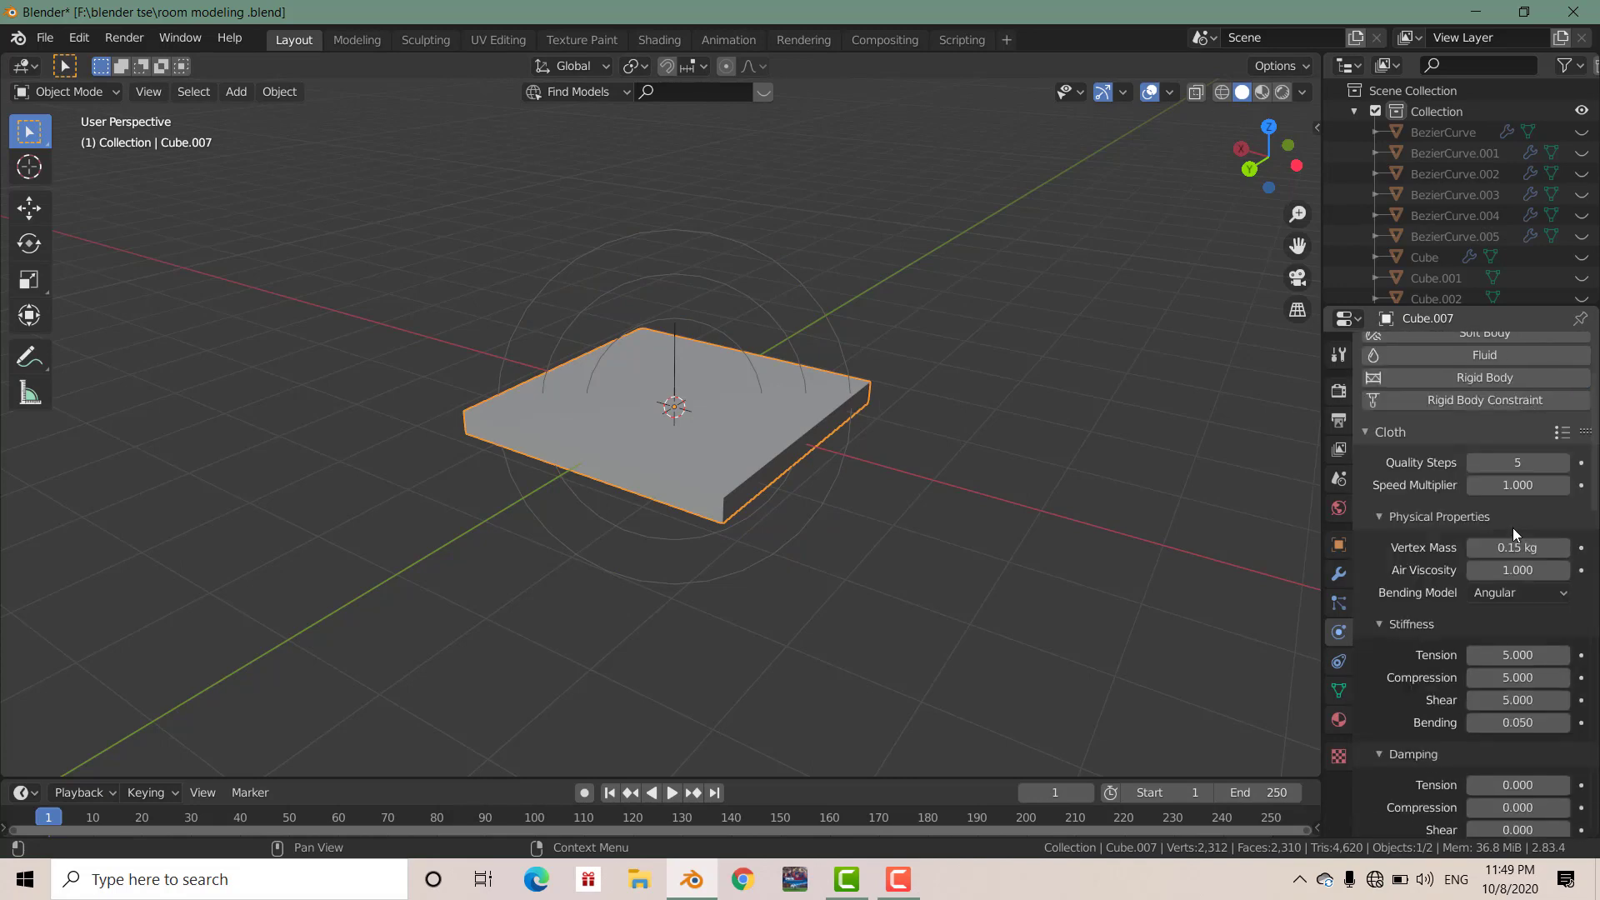
pyautogui.scroll(-3, 1521, 595)
pyautogui.scroll(-7, 1525, 625)
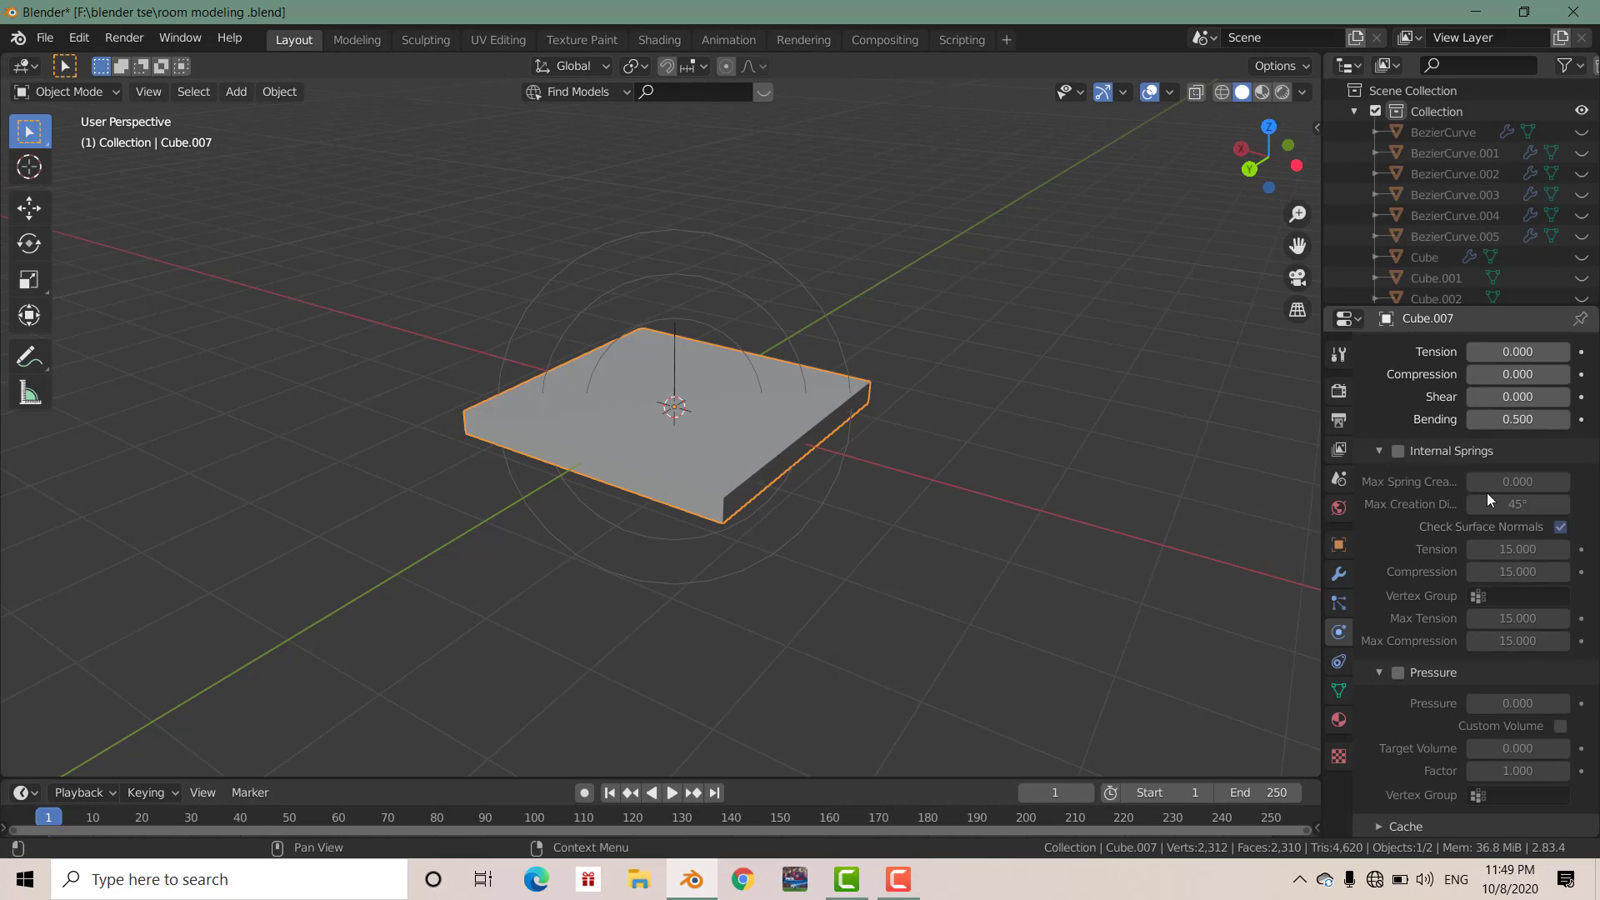
pyautogui.scroll(-4, 1490, 500)
pyautogui.scroll(-7, 1497, 599)
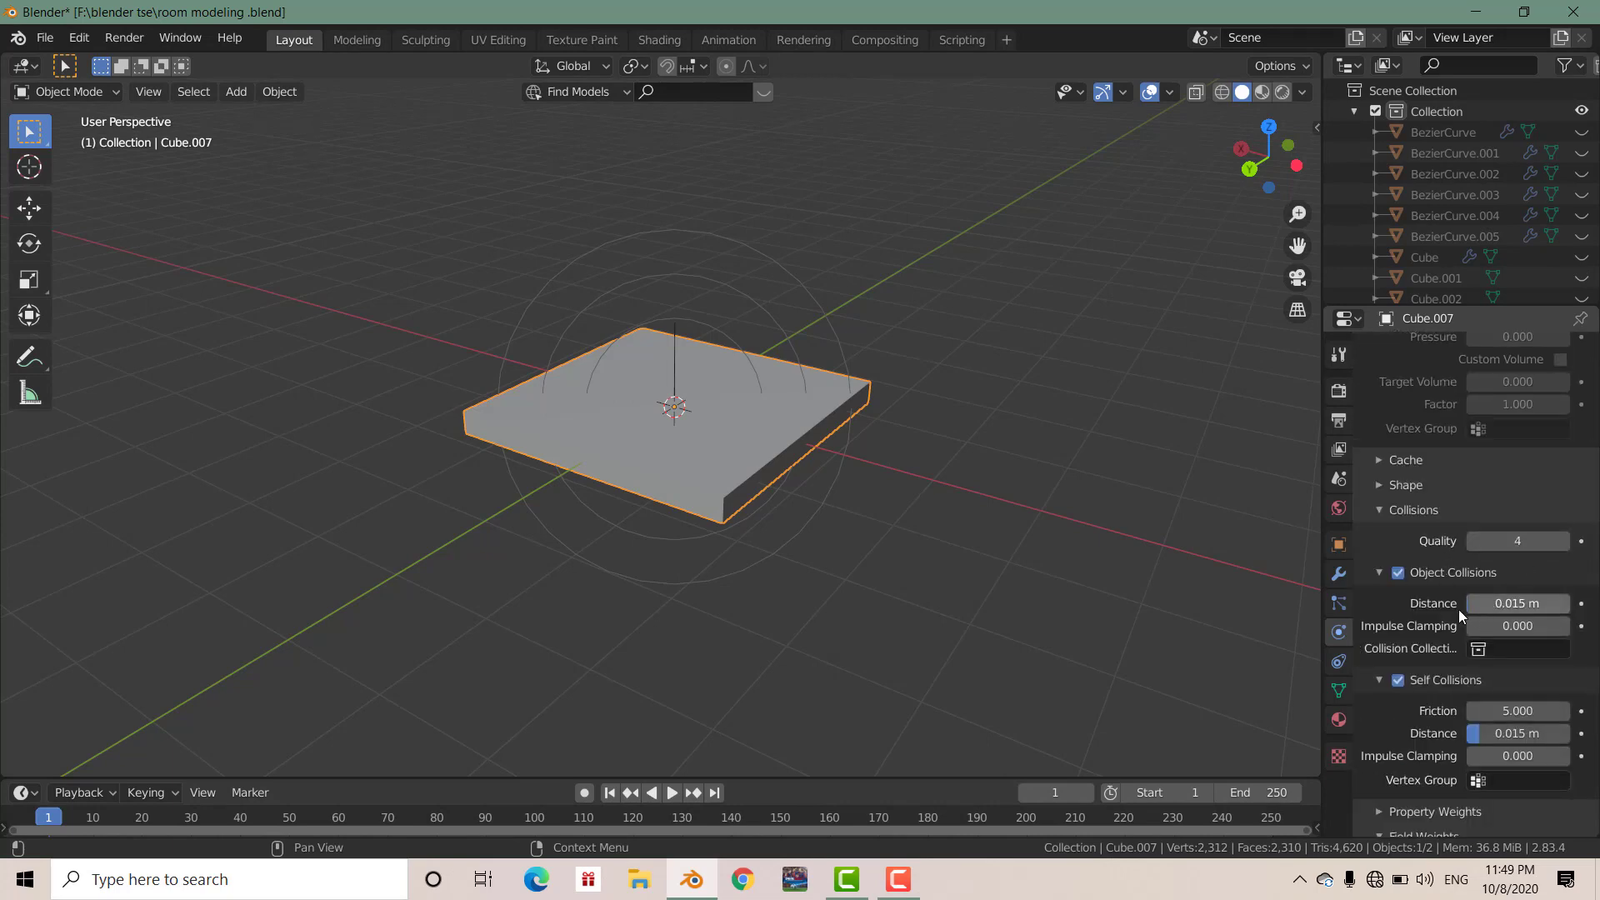
pyautogui.scroll(5, 1467, 567)
pyautogui.scroll(7, 1466, 566)
pyautogui.scroll(6, 1467, 567)
pyautogui.scroll(2, 836, 464)
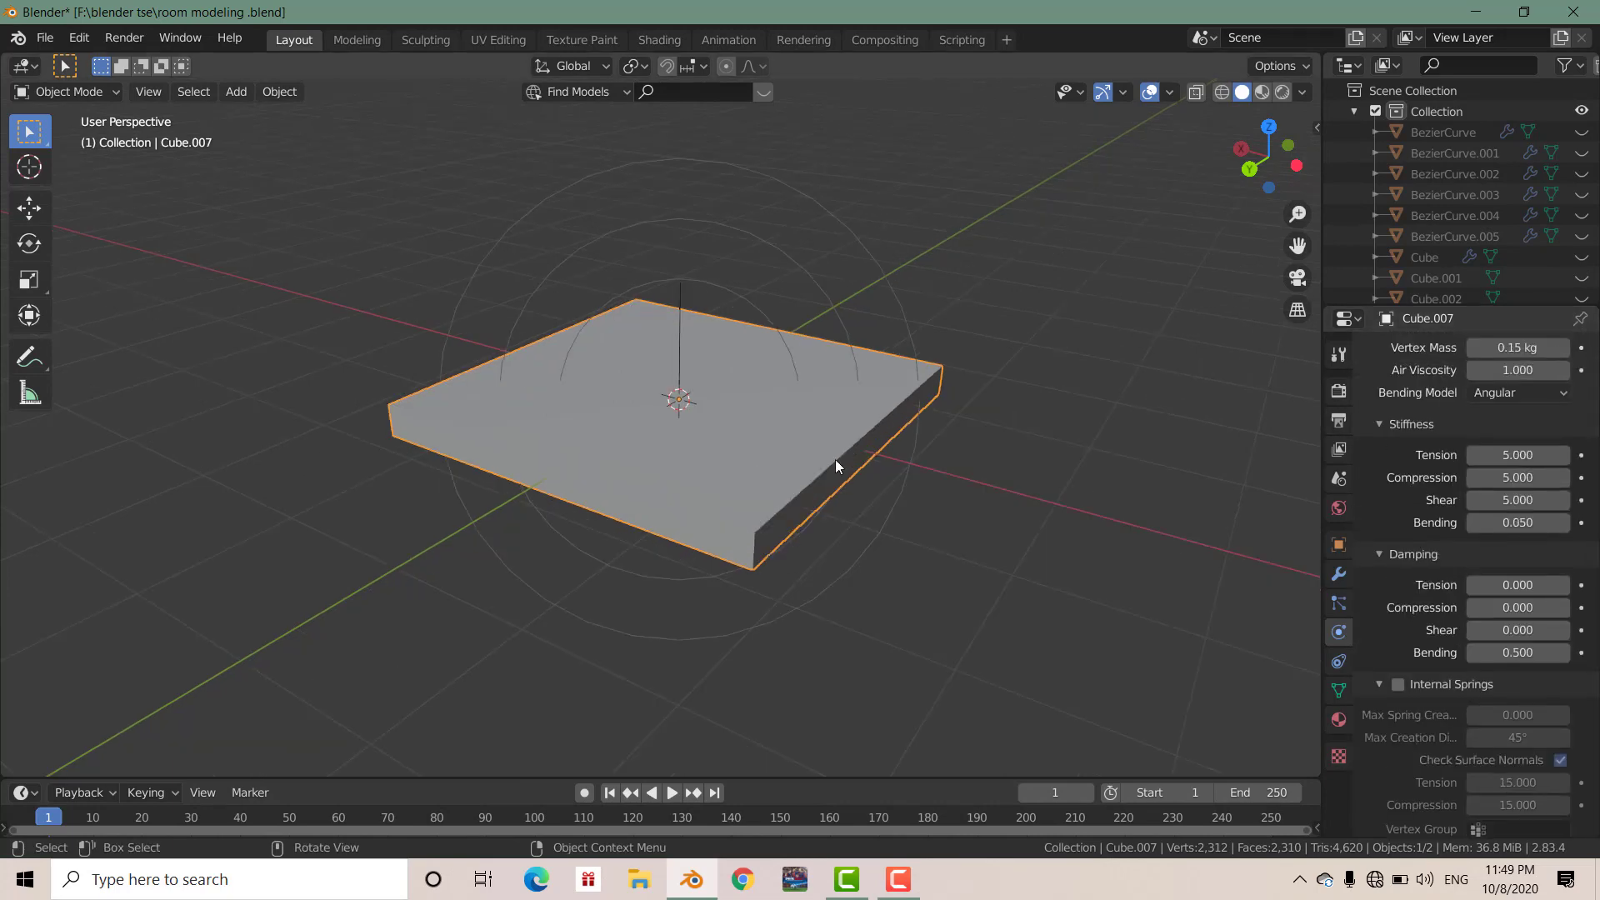
pyautogui.scroll(3, 833, 415)
pyautogui.scroll(-4, 825, 458)
# Orbit the view, deselect everything and select the force field.
pyautogui.moveTo(815, 504)
pyautogui.mouseDown(button='middle')
pyautogui.moveTo(775, 521)
pyautogui.moveTo(844, 493)
pyautogui.moveTo(706, 361)
pyautogui.moveTo(850, 361)
pyautogui.moveTo(779, 352)
pyautogui.moveTo(708, 374)
pyautogui.mouseUp(button='middle')
pyautogui.click(715, 291)
pyautogui.scroll(-5, 725, 350)
pyautogui.scroll(5, 756, 357)
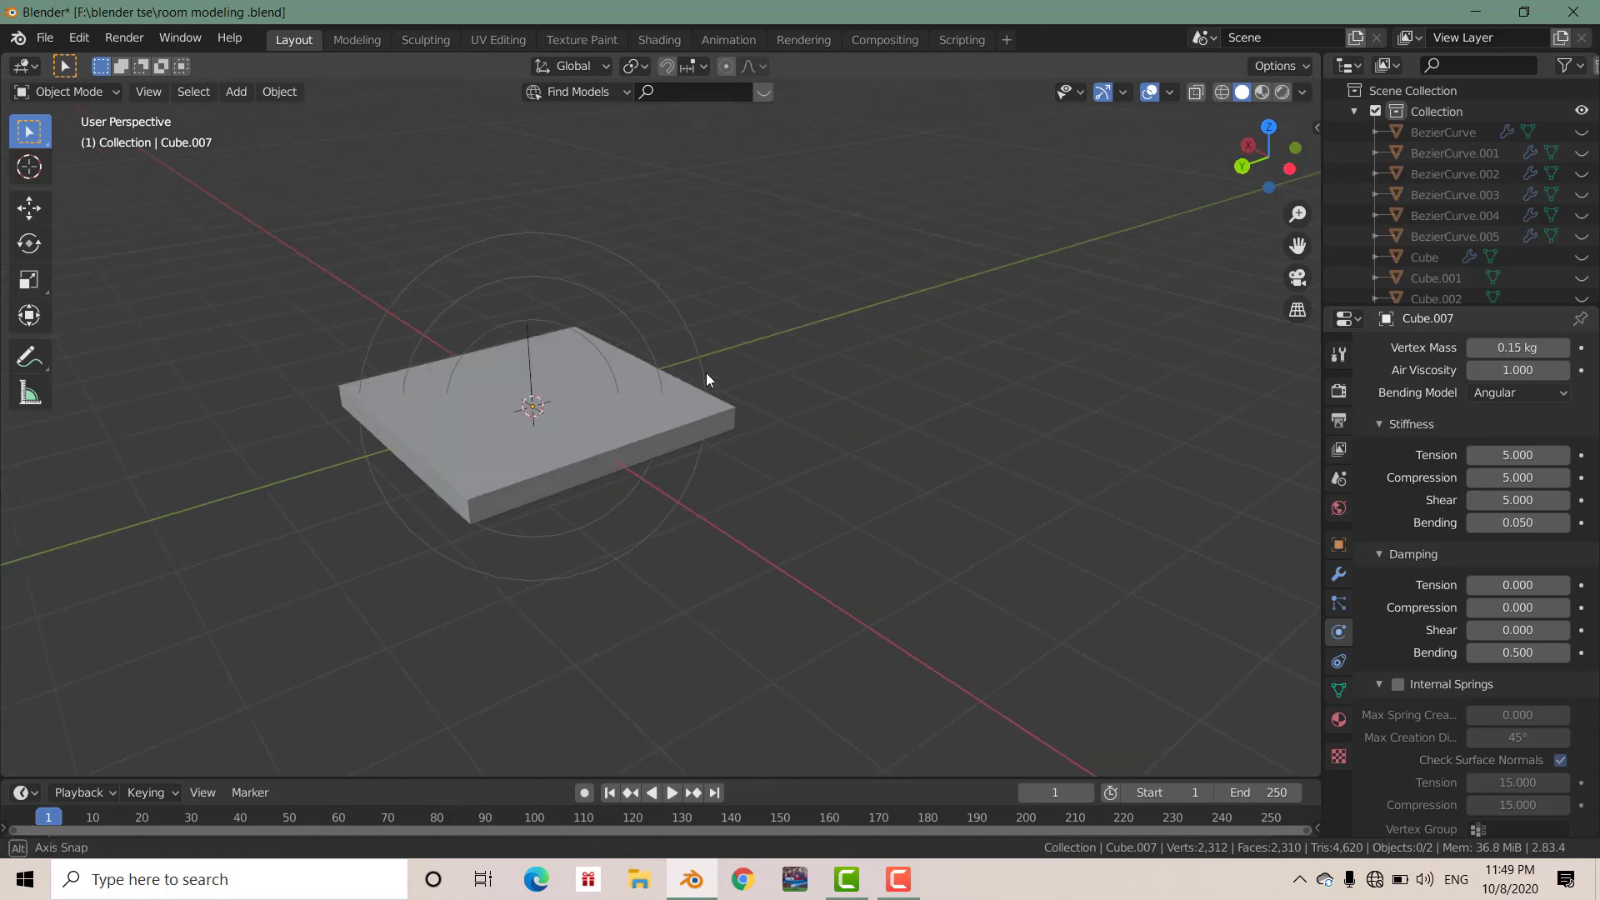
pyautogui.click(654, 315)
pyautogui.scroll(-2, 700, 364)
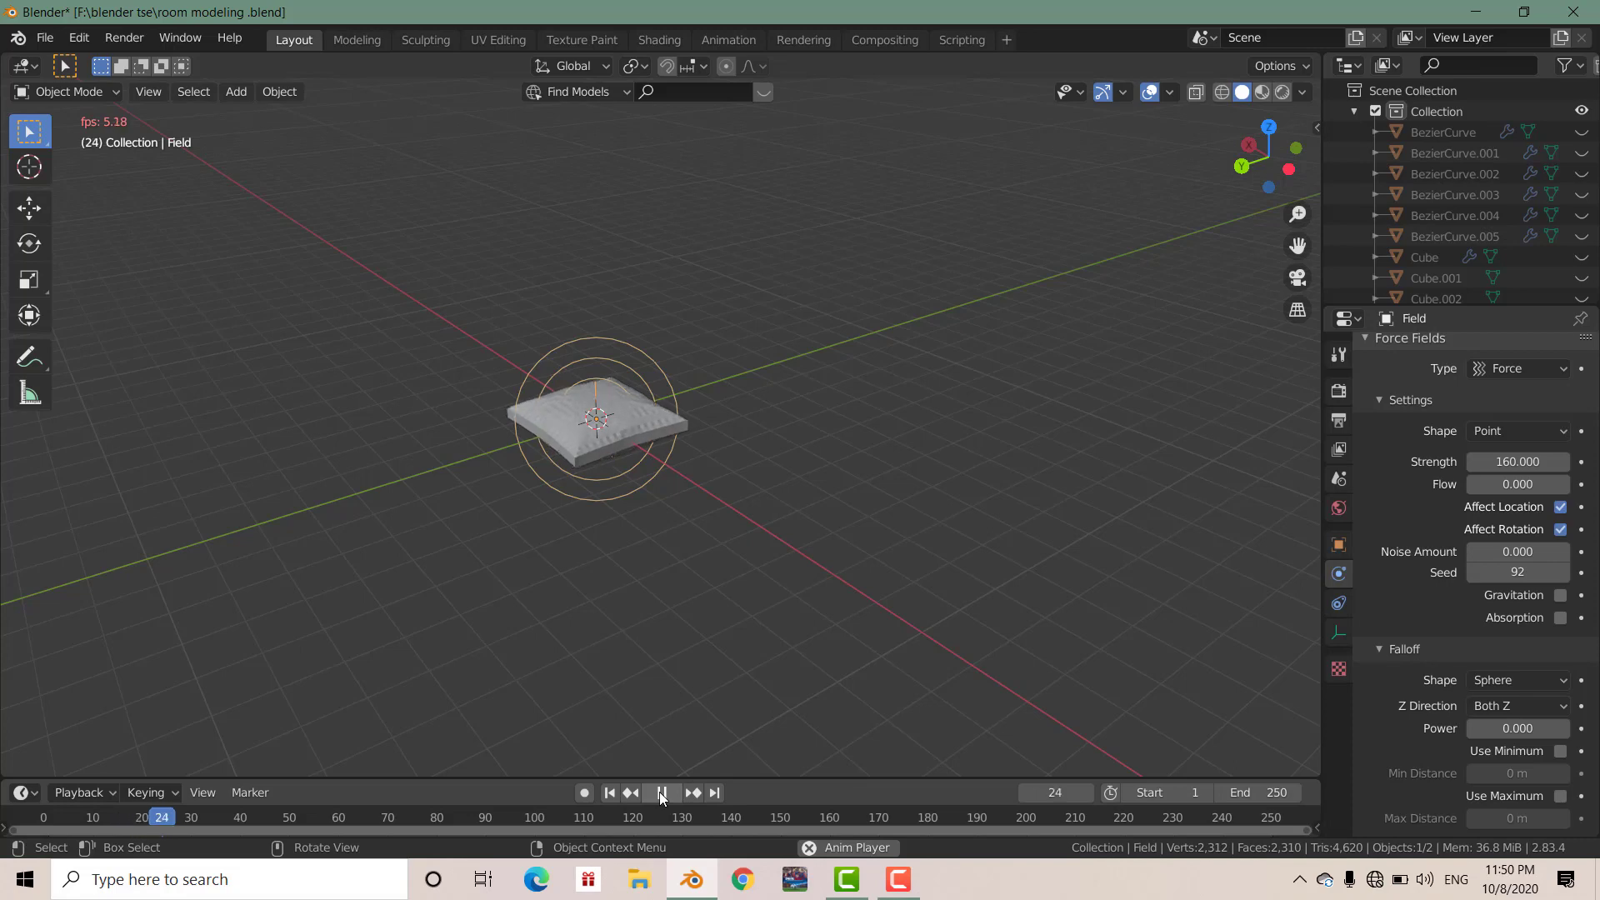
# Pause the simulation at frame 30 and orbit around to inspect the pillow shape.
pyautogui.click(658, 792)
pyautogui.scroll(4, 565, 553)
pyautogui.scroll(3, 565, 429)
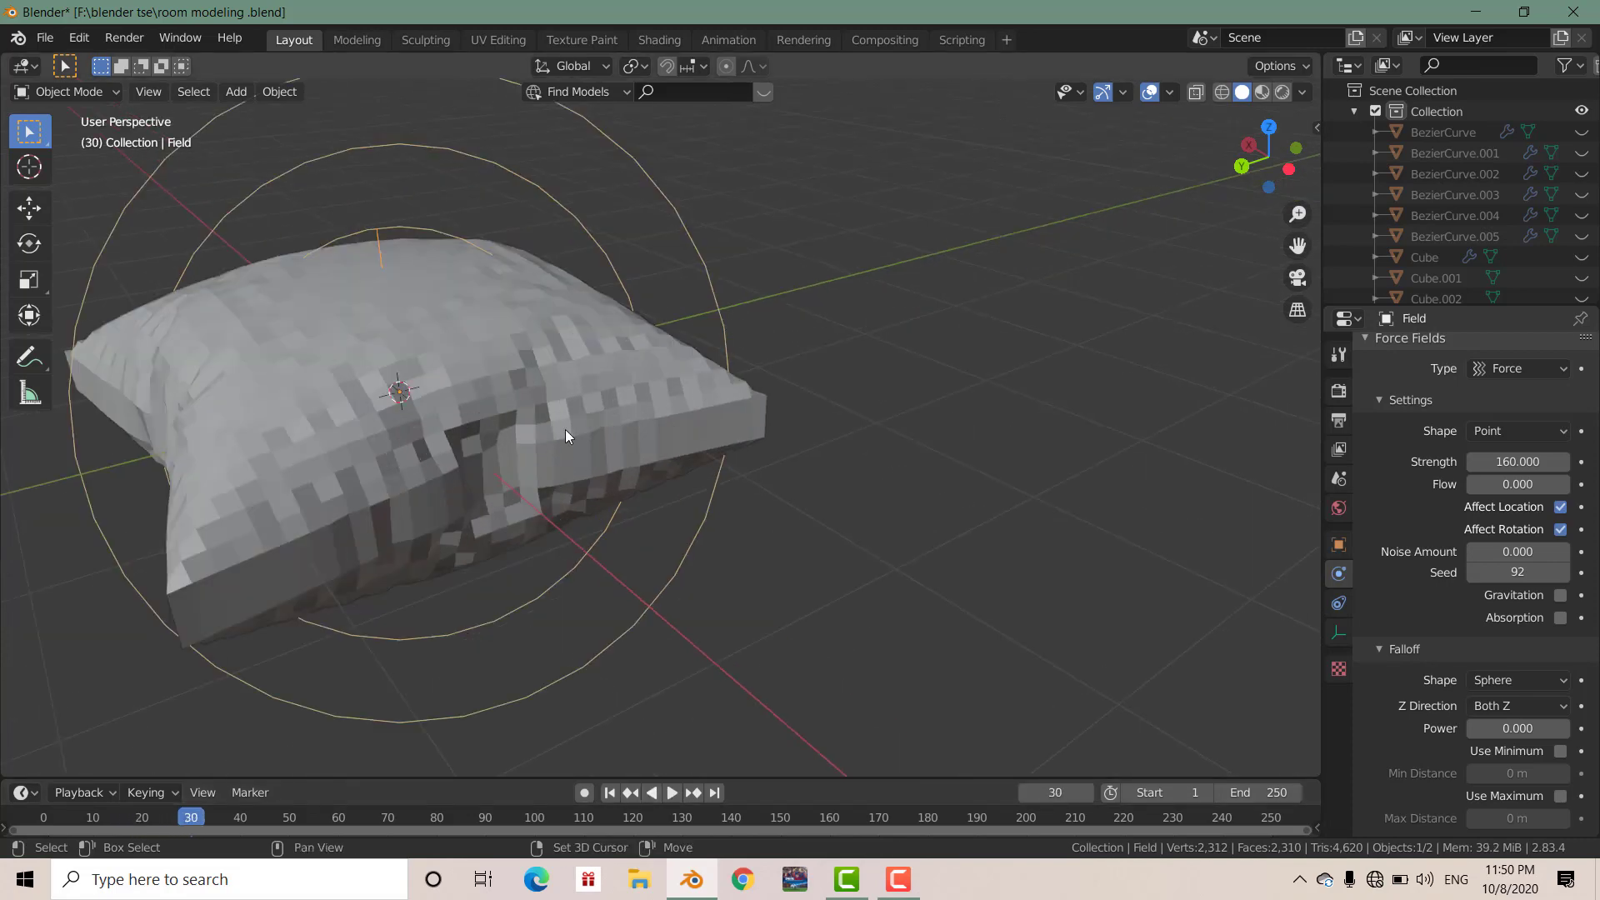
pyautogui.moveTo(565, 428)
pyautogui.mouseDown(button='middle')
pyautogui.moveTo(642, 421)
pyautogui.moveTo(720, 447)
pyautogui.mouseUp(button='middle')
pyautogui.scroll(-5, 796, 460)
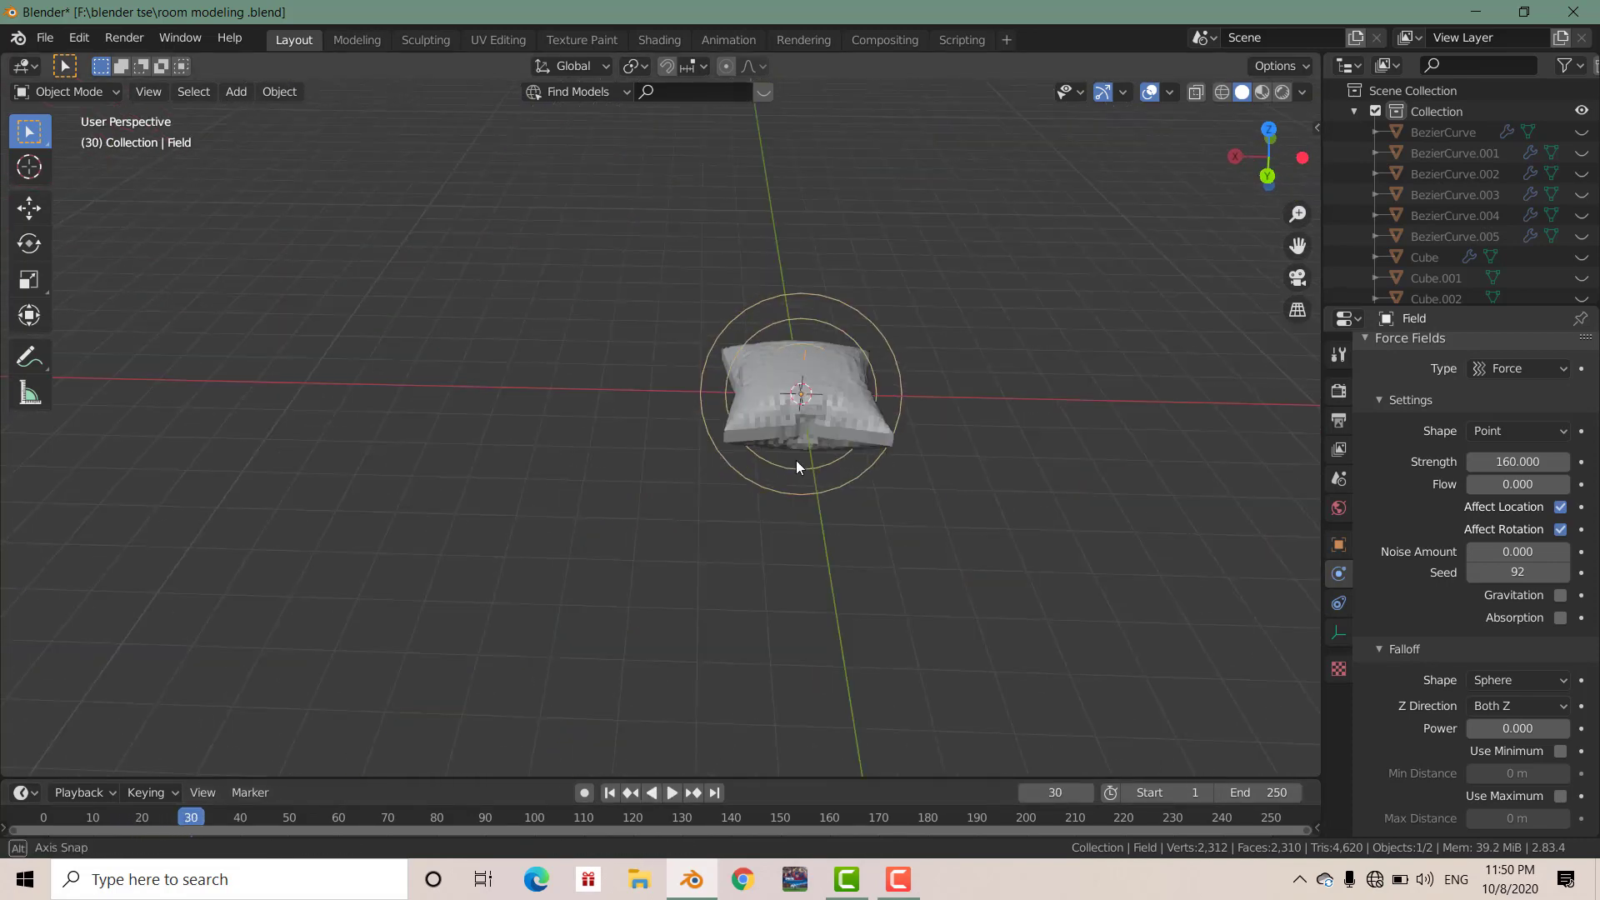
pyautogui.moveTo(831, 471); pyautogui.dragTo(695, 461, button='middle')
pyautogui.scroll(1, 686, 466)
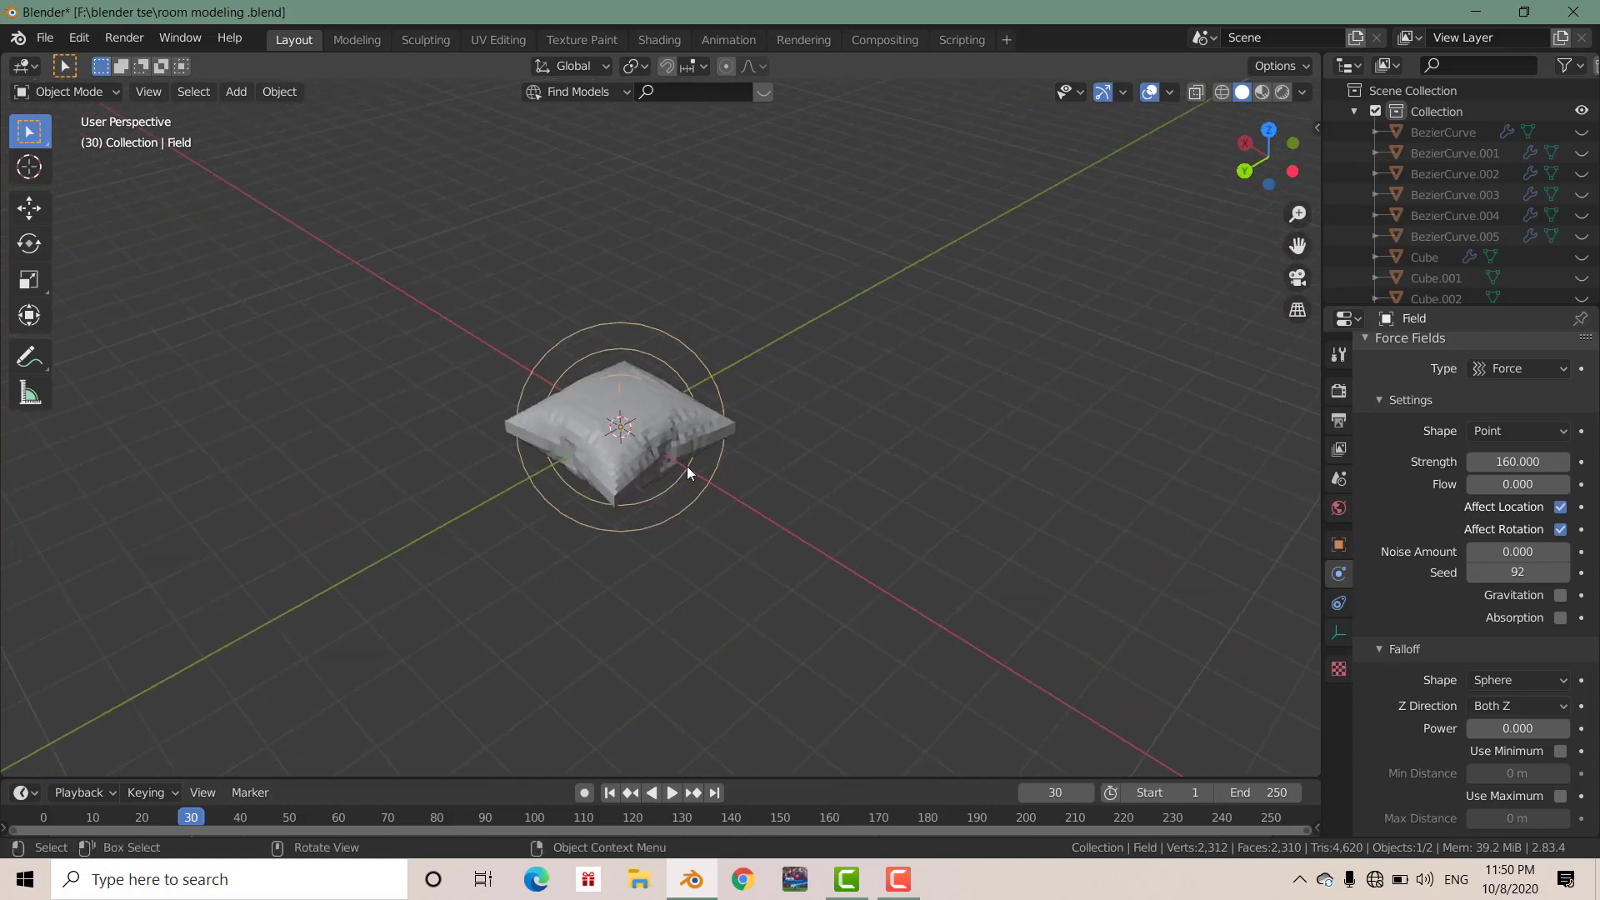
pyautogui.scroll(4, 687, 471)
pyautogui.scroll(-2, 688, 473)
pyautogui.moveTo(710, 518); pyautogui.dragTo(727, 479, button='middle')
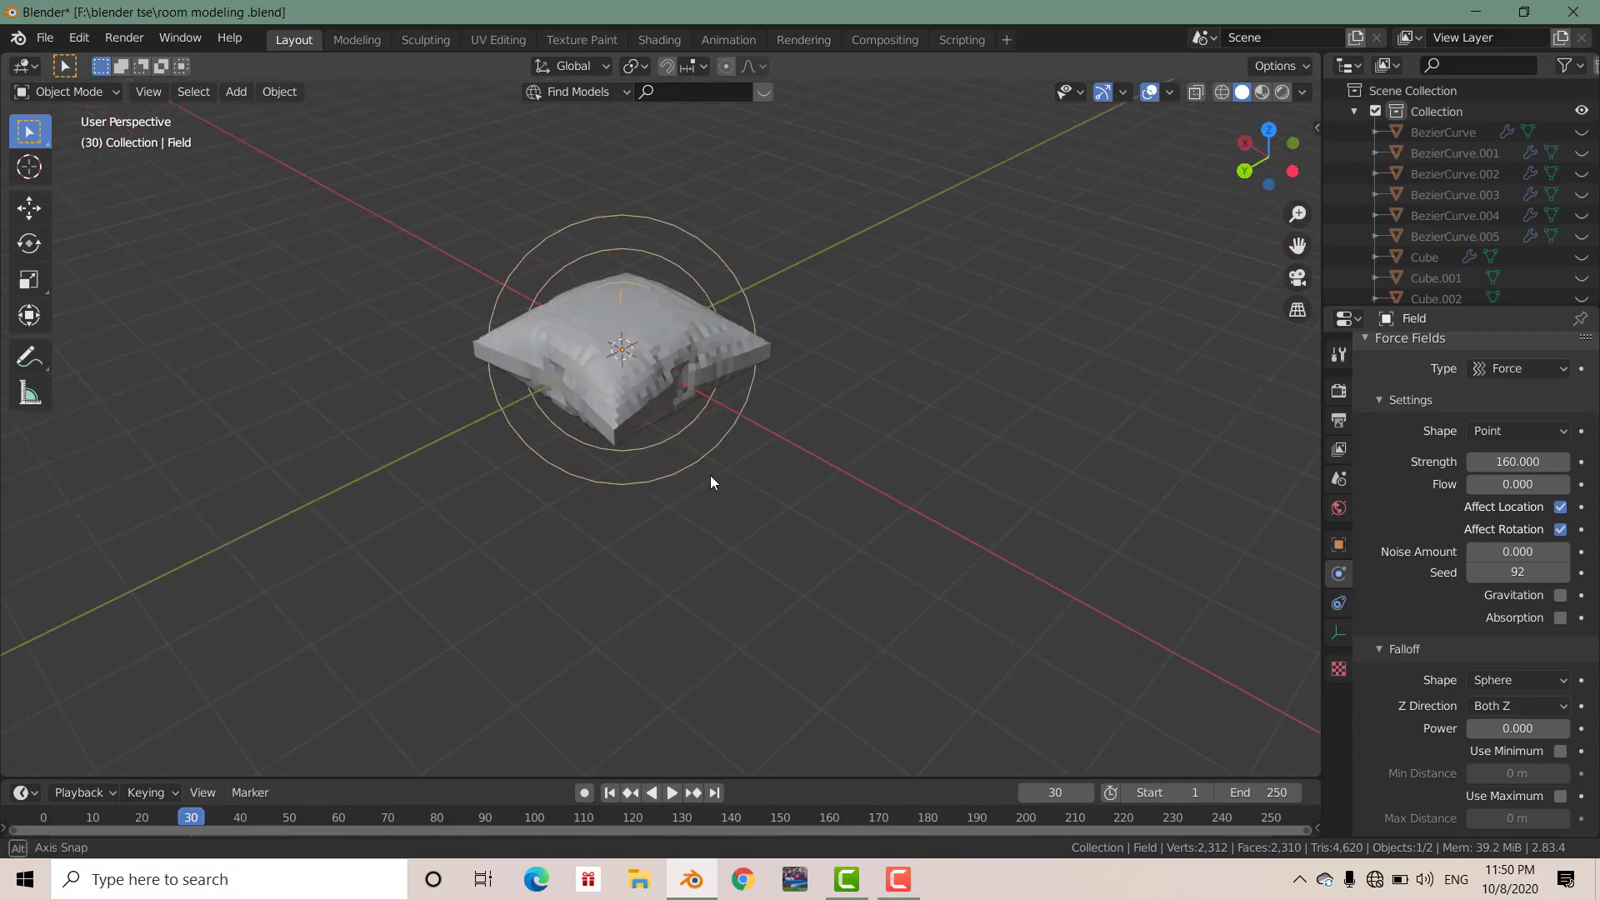
pyautogui.scroll(-2, 709, 475)
# Play the simulation on to frame 34 and inspect the inflated pillow.
pyautogui.click(673, 794)
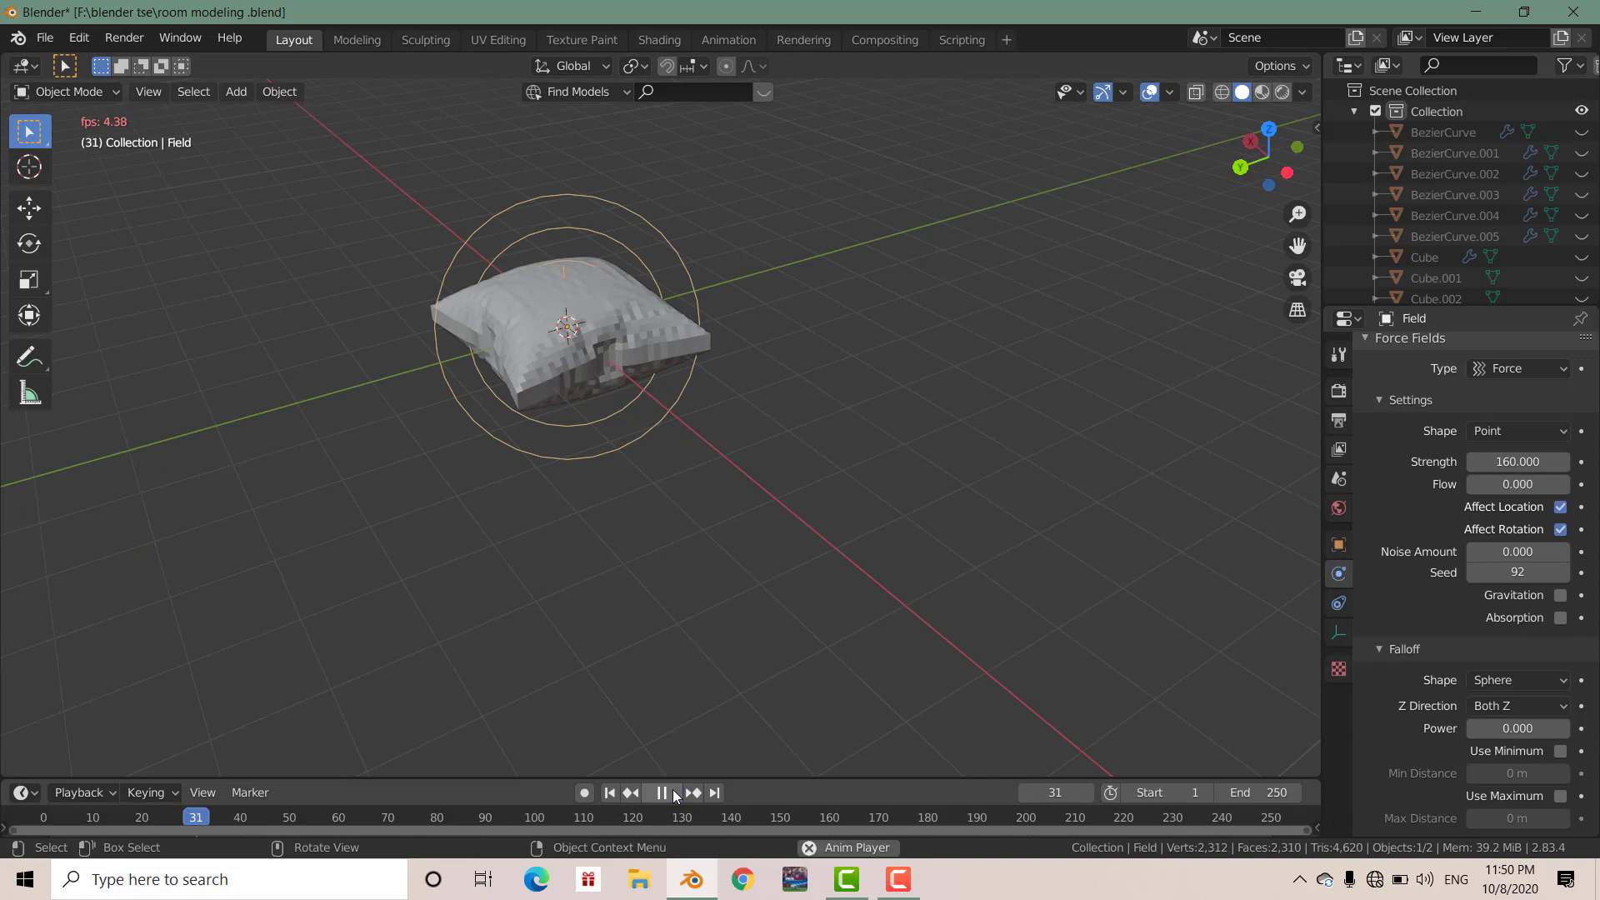
pyautogui.click(674, 794)
pyautogui.moveTo(602, 504)
pyautogui.mouseDown(button='middle')
pyautogui.moveTo(700, 390)
pyautogui.moveTo(679, 378)
pyautogui.mouseUp(button='middle')
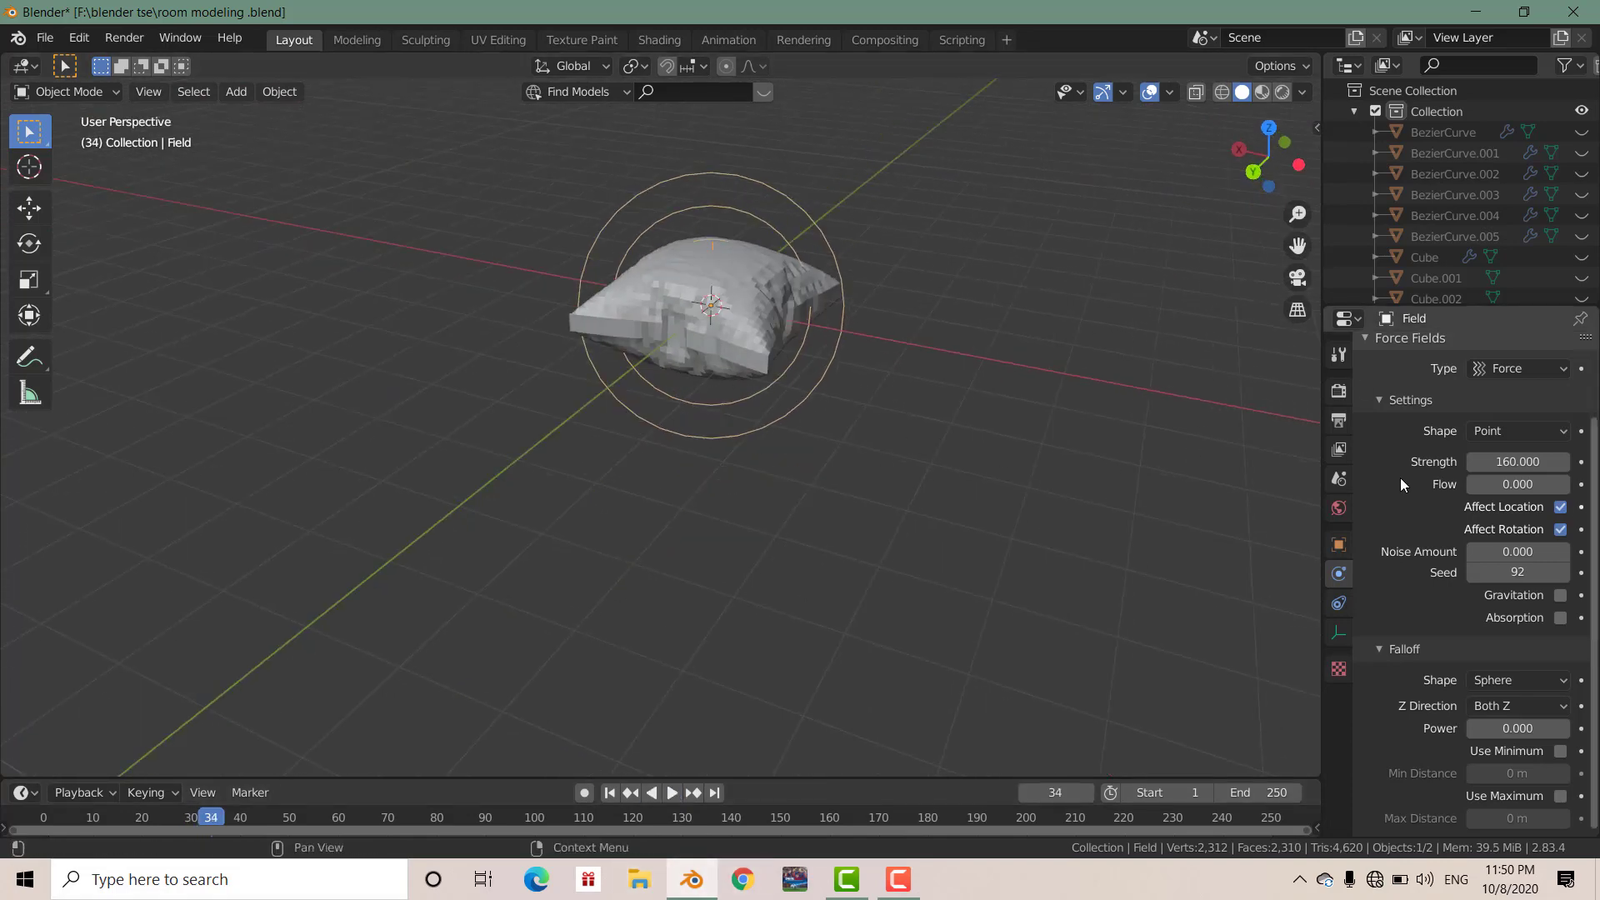
pyautogui.scroll(5, 1244, 638)
pyautogui.scroll(-7, 791, 386)
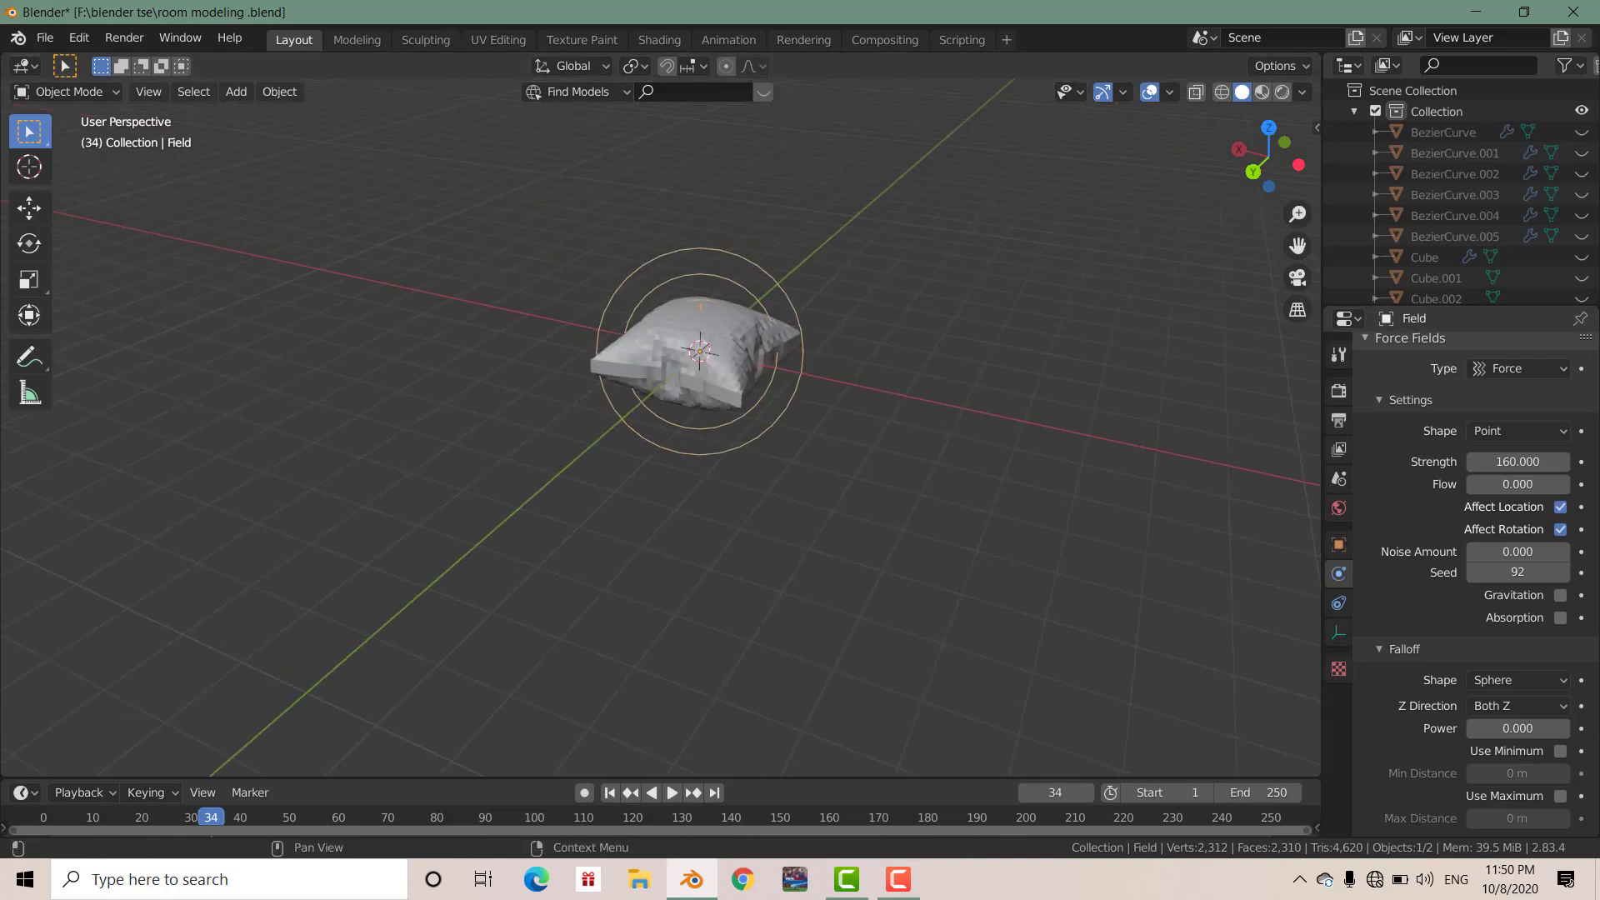
# Select the pillow and apply Shade Smooth from its right-click menu.
pyautogui.rightClick(667, 364)
pyautogui.click(669, 367)
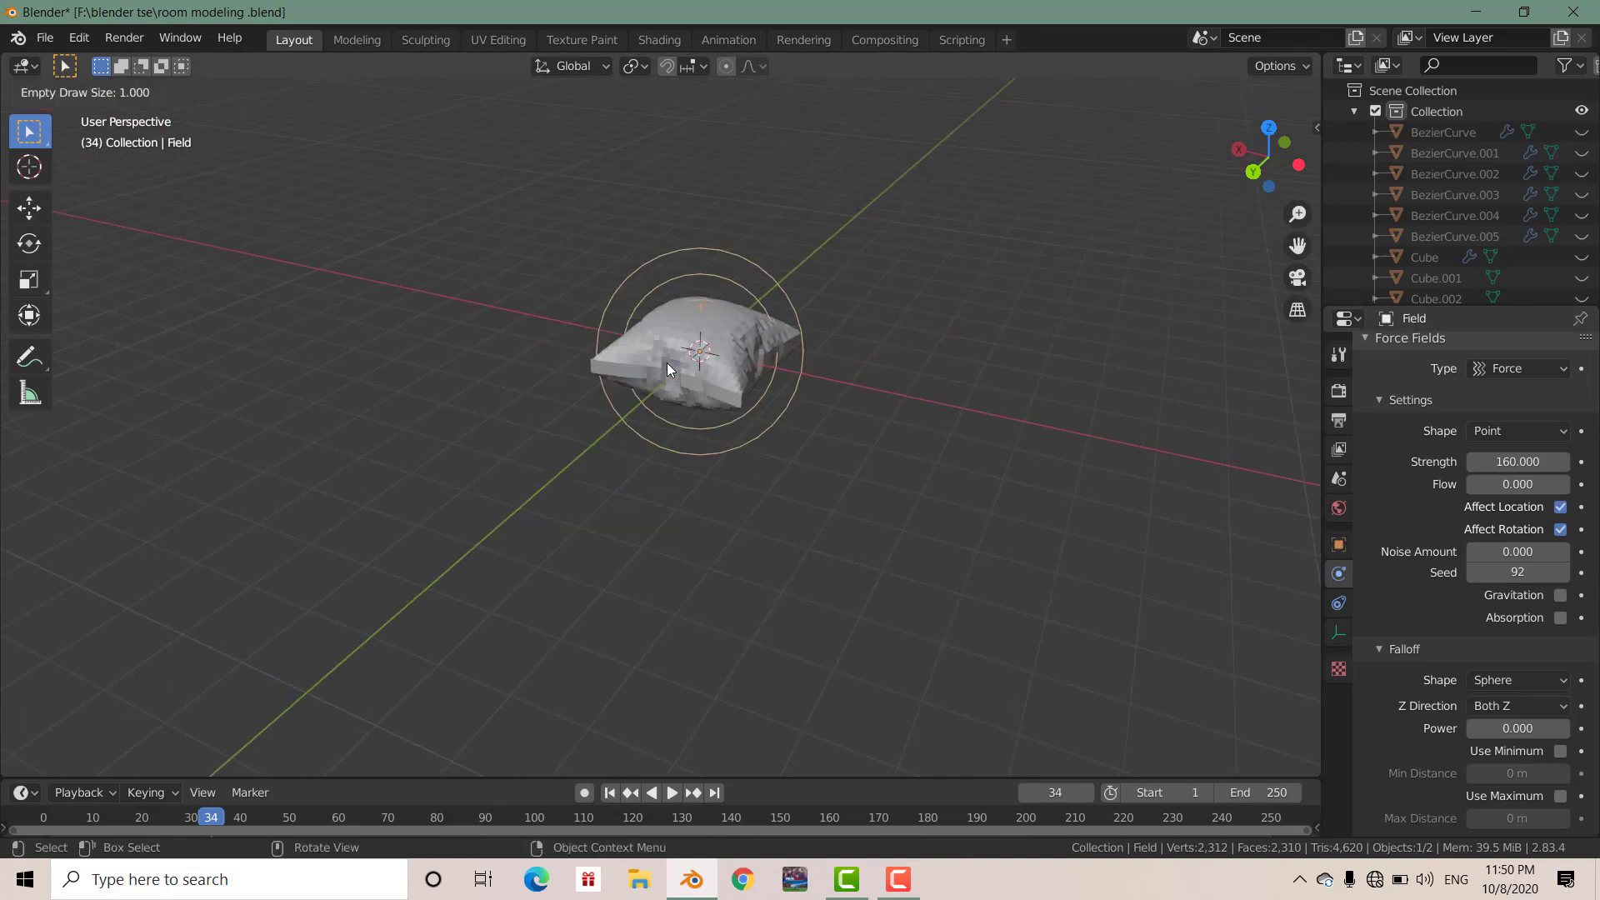
pyautogui.rightClick(717, 338)
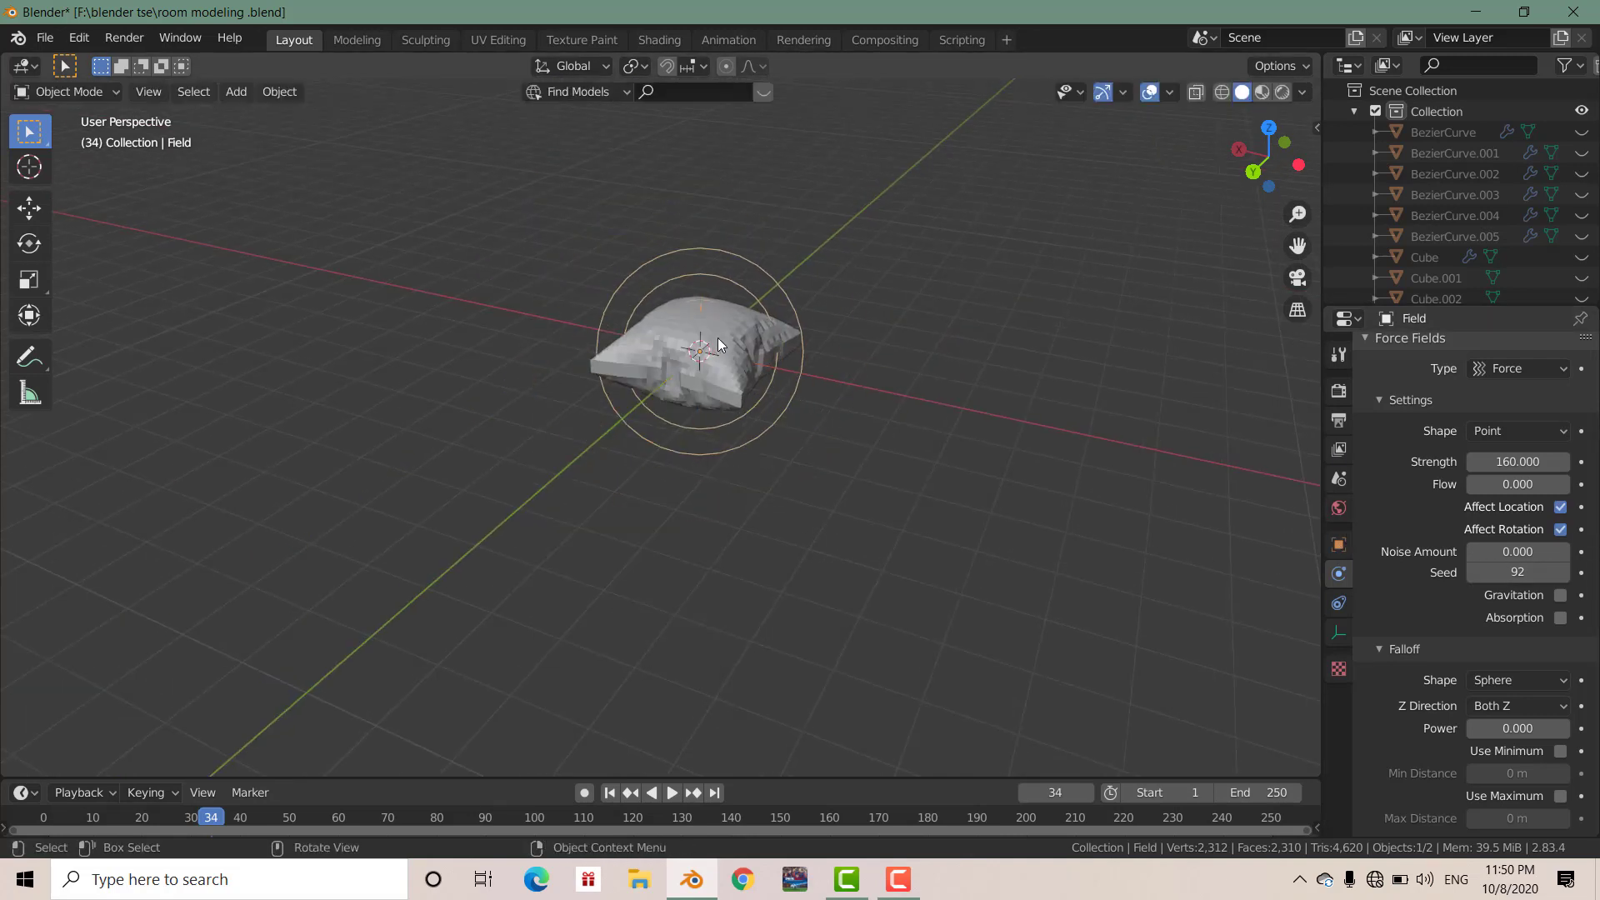
pyautogui.click(738, 388)
pyautogui.rightClick(735, 386)
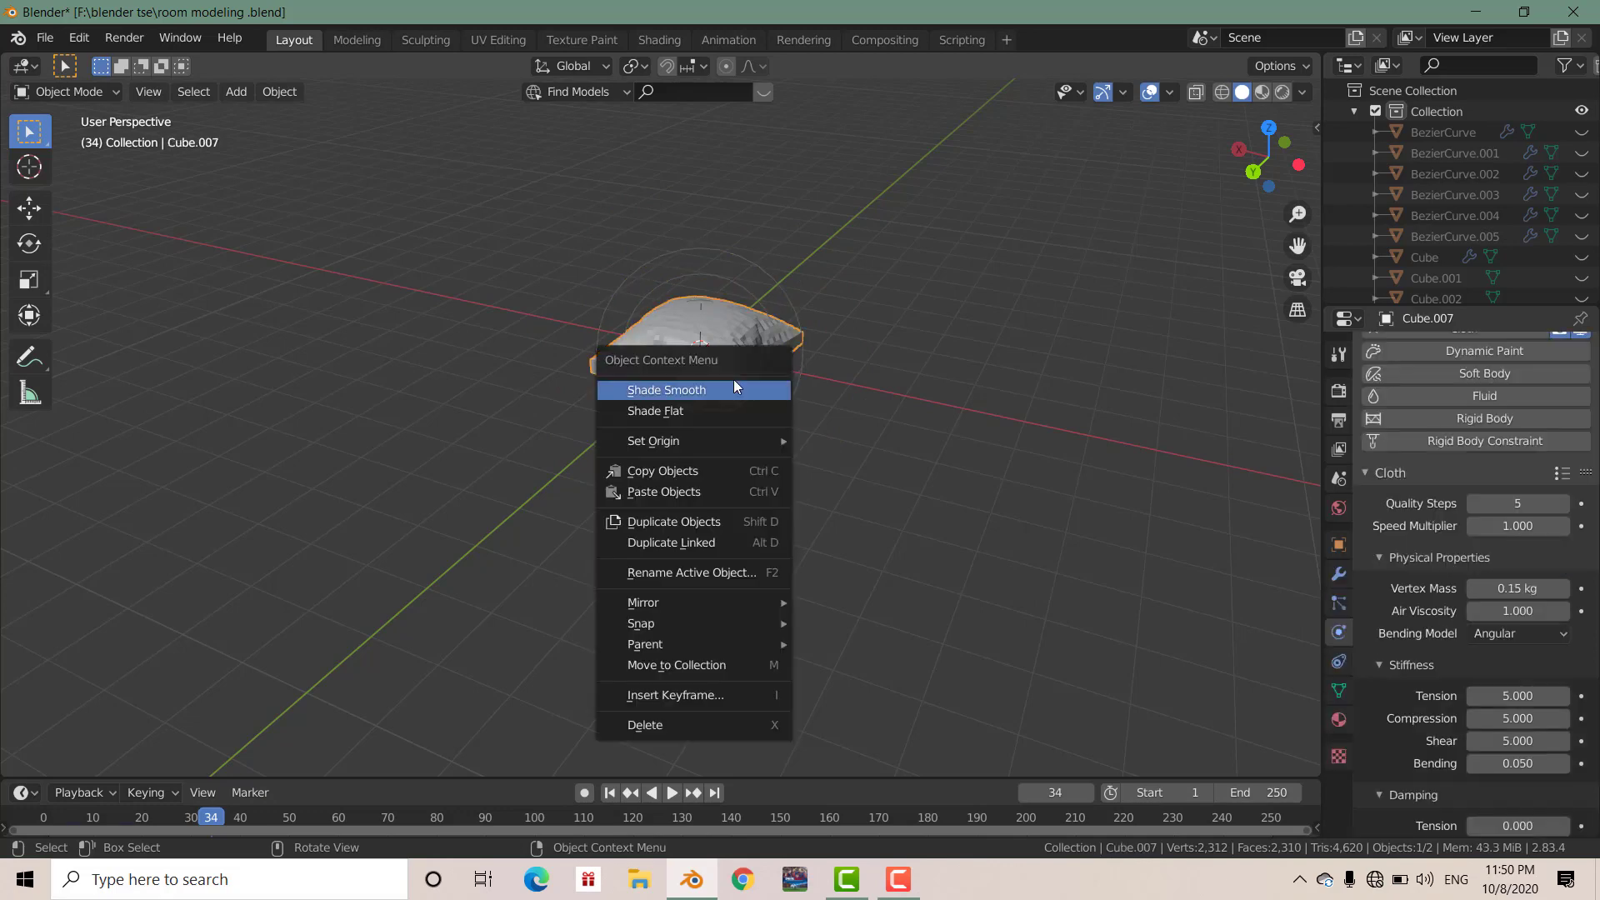
pyautogui.scroll(5, 793, 340)
pyautogui.scroll(-3, 787, 429)
pyautogui.moveTo(787, 428); pyautogui.dragTo(708, 450, button='middle')
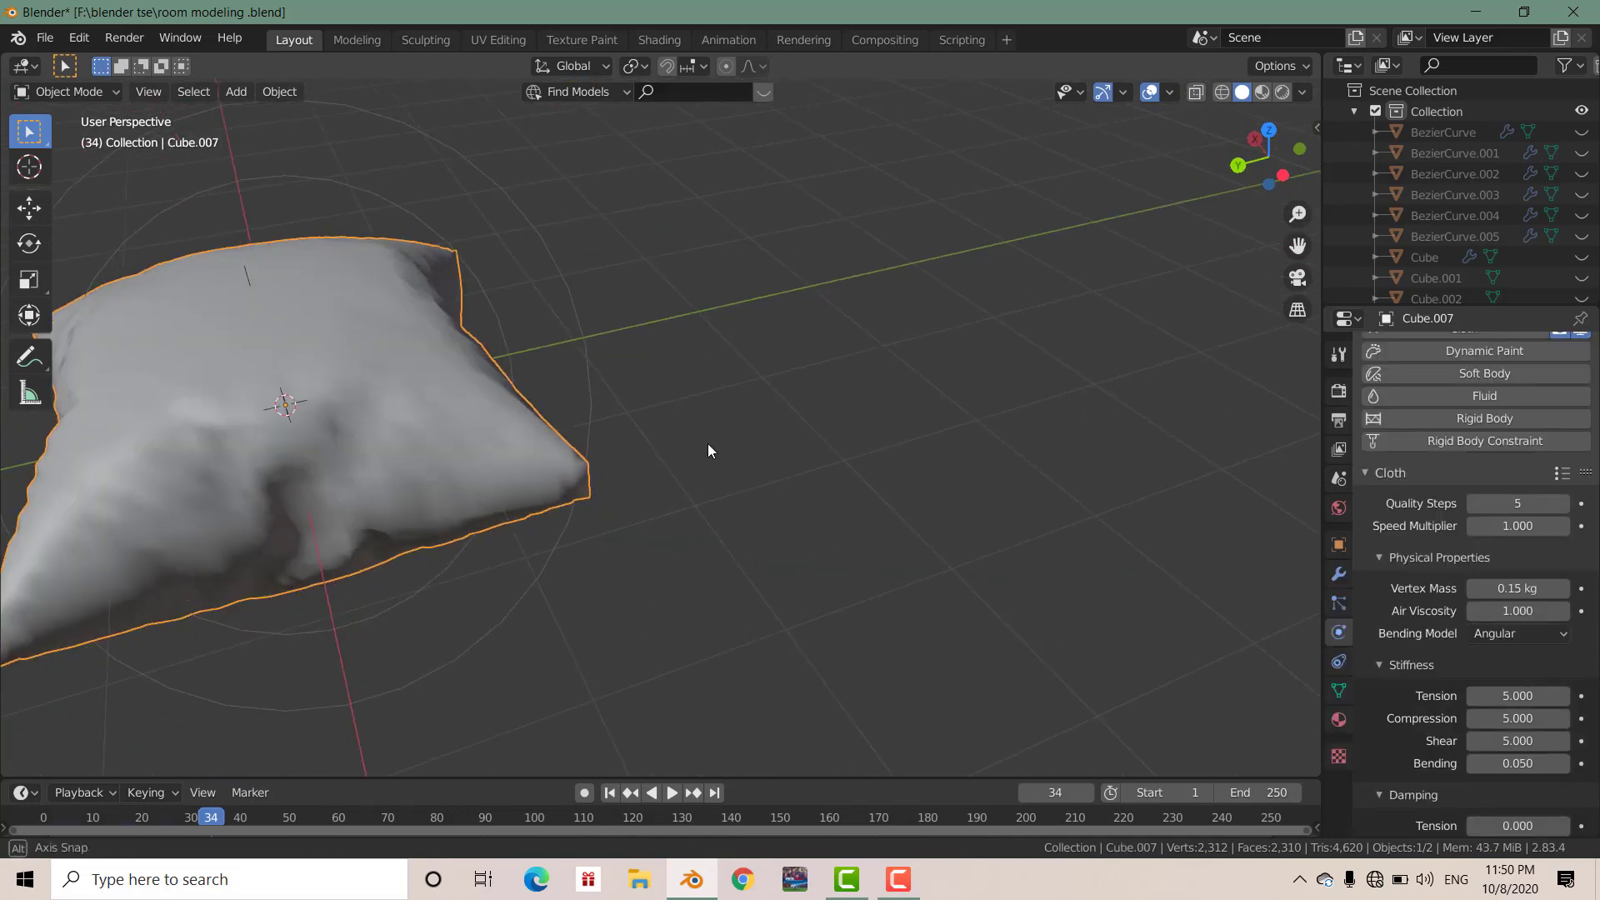
# Replay the cloth simulation, stop at frame 33, then step back to frame 27.
pyautogui.click(673, 793)
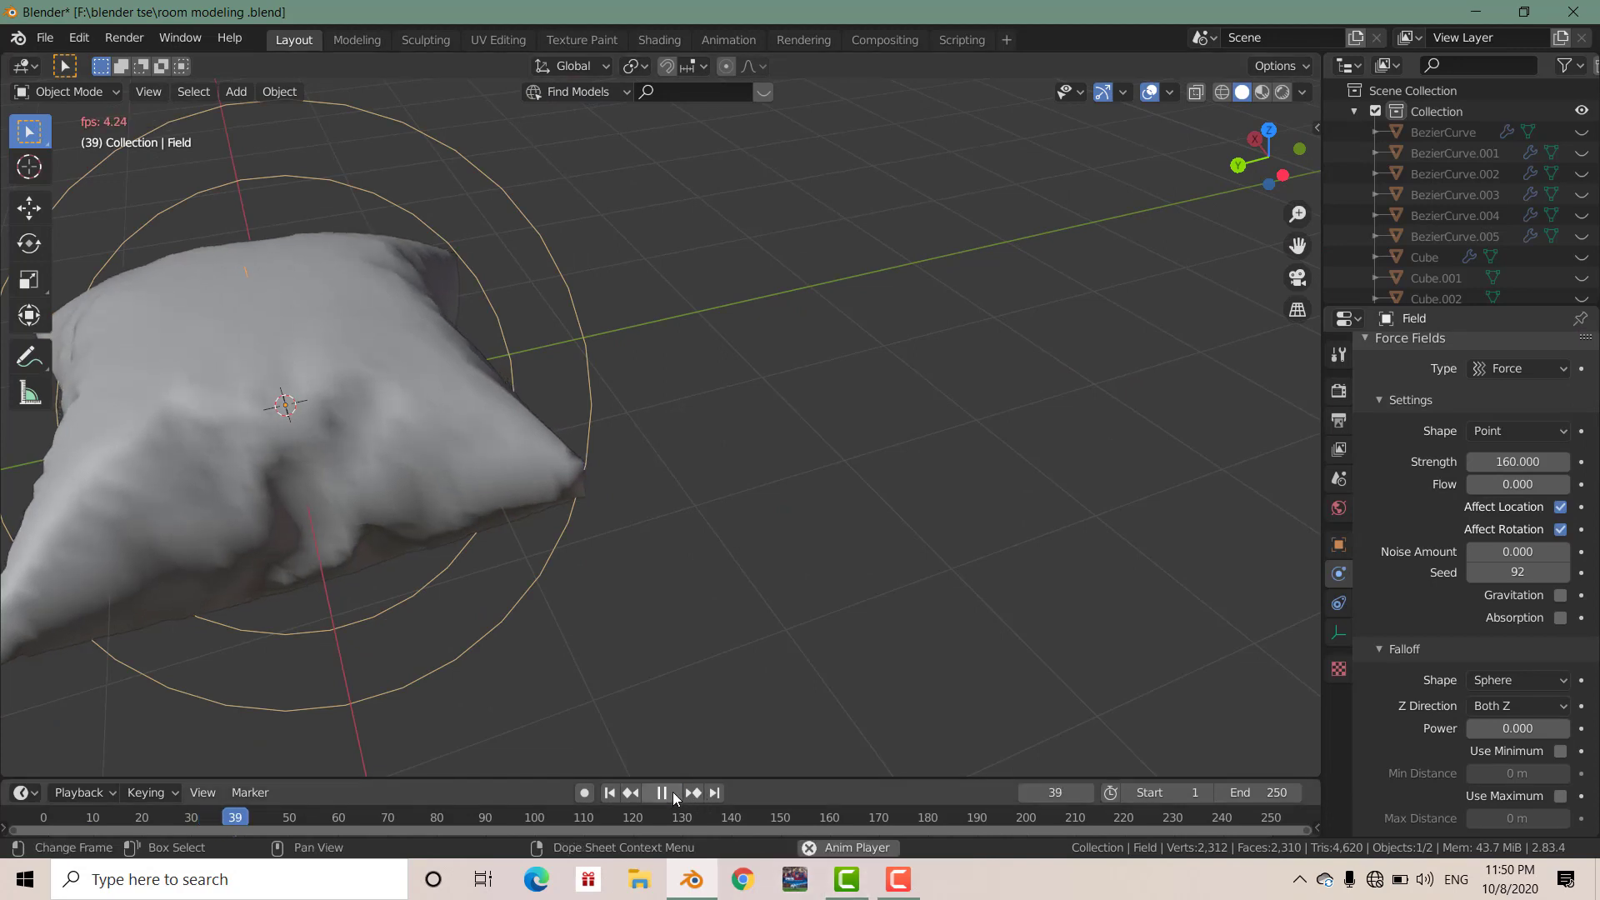
pyautogui.click(652, 795)
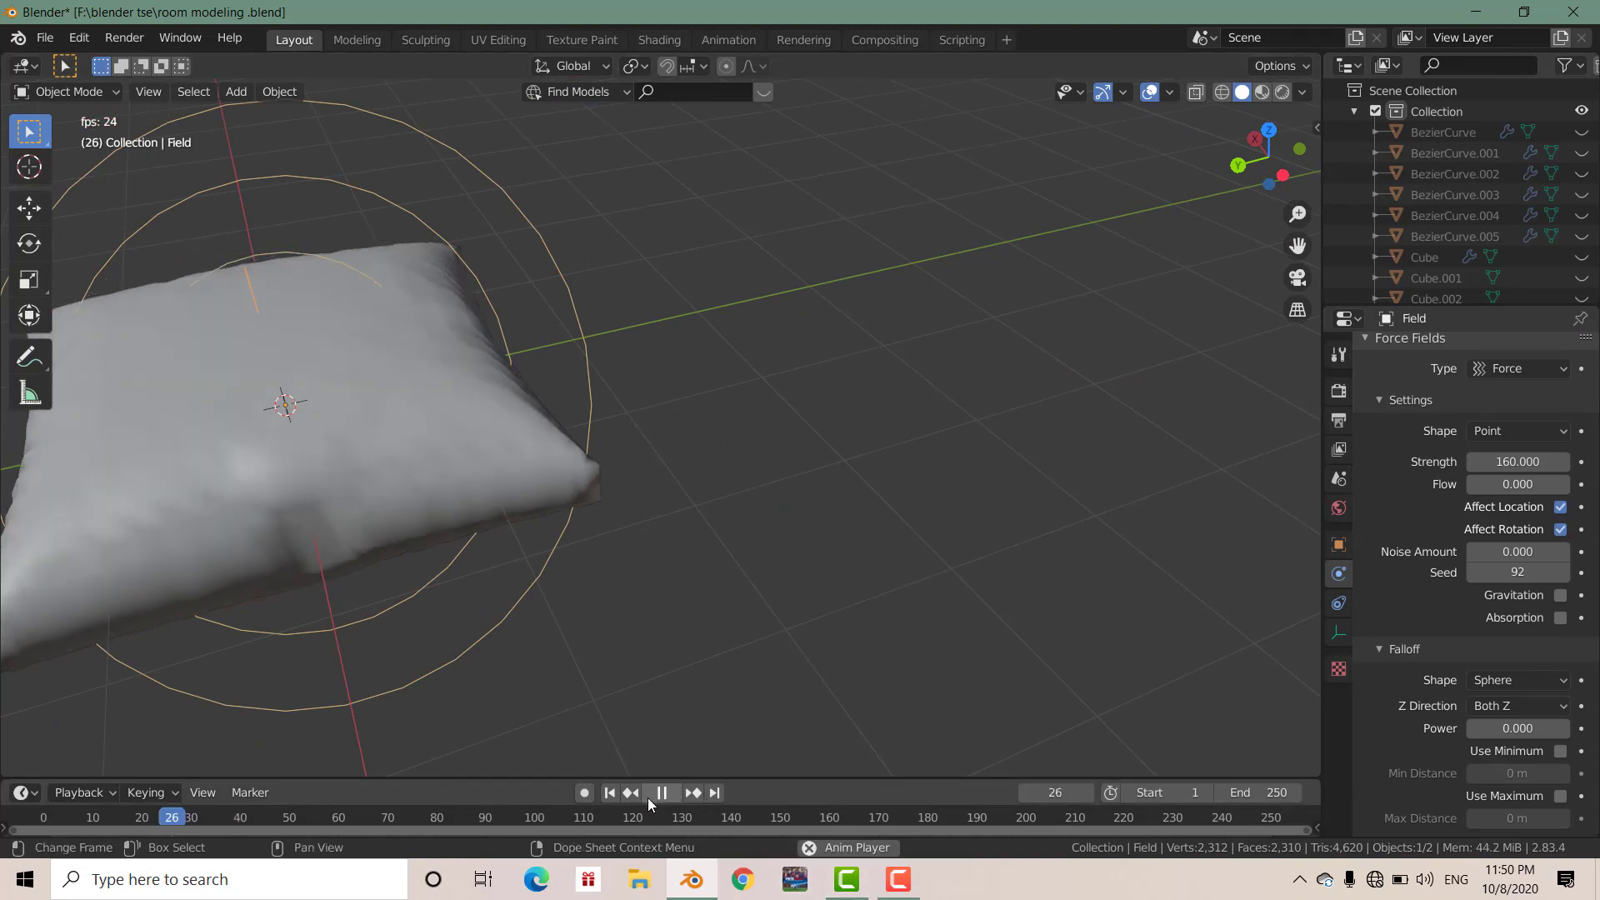
pyautogui.press('KP_Decimal')
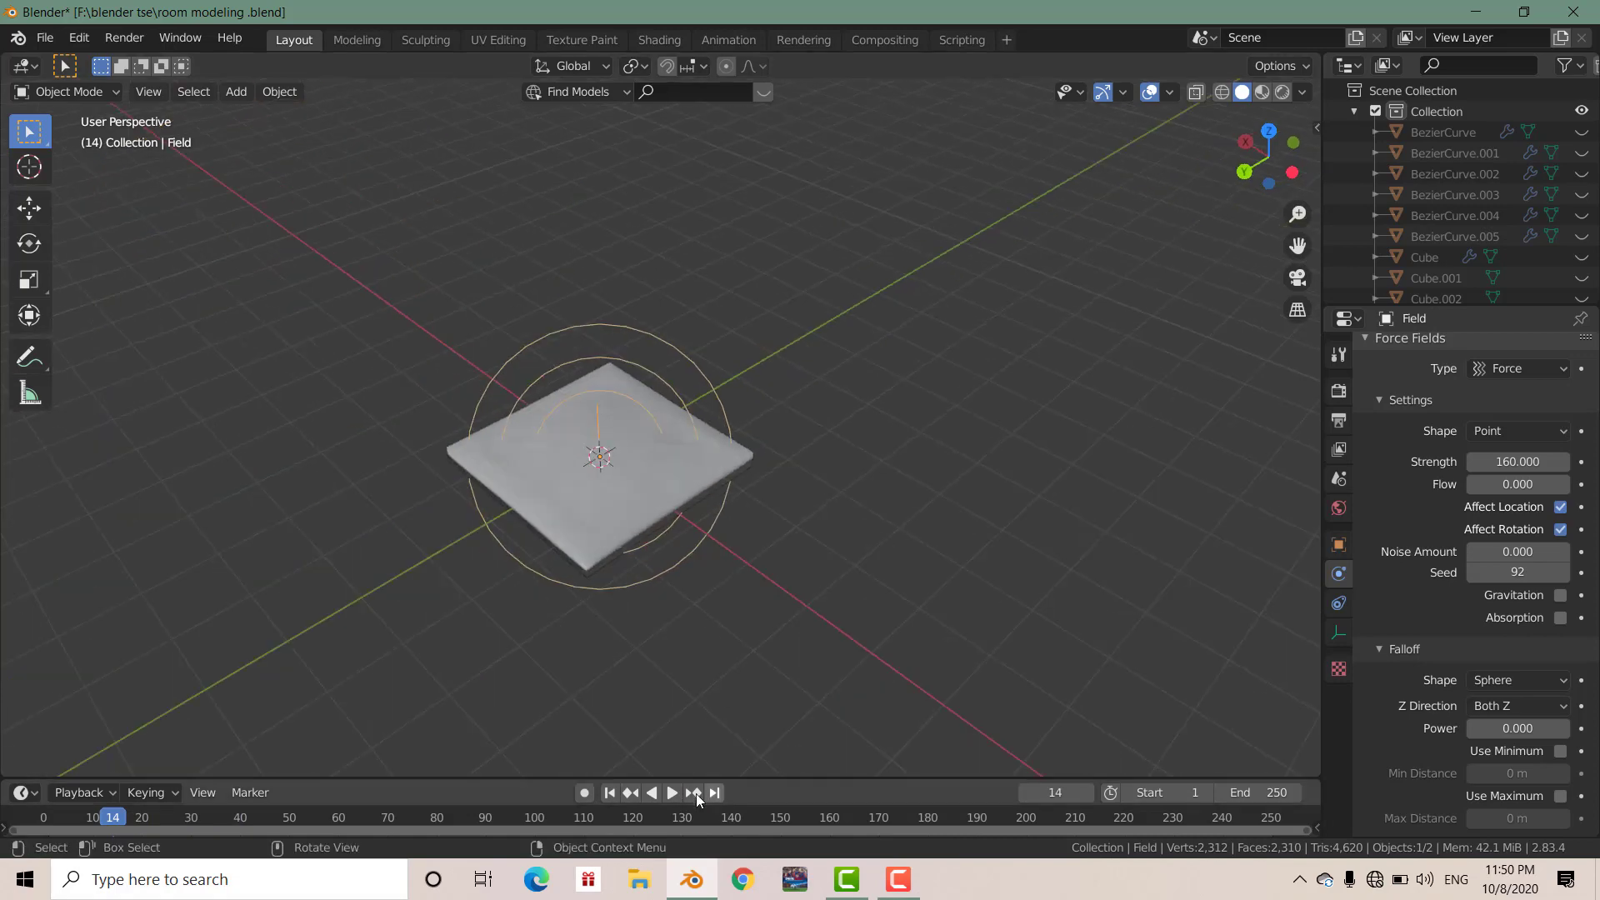
pyautogui.click(672, 796)
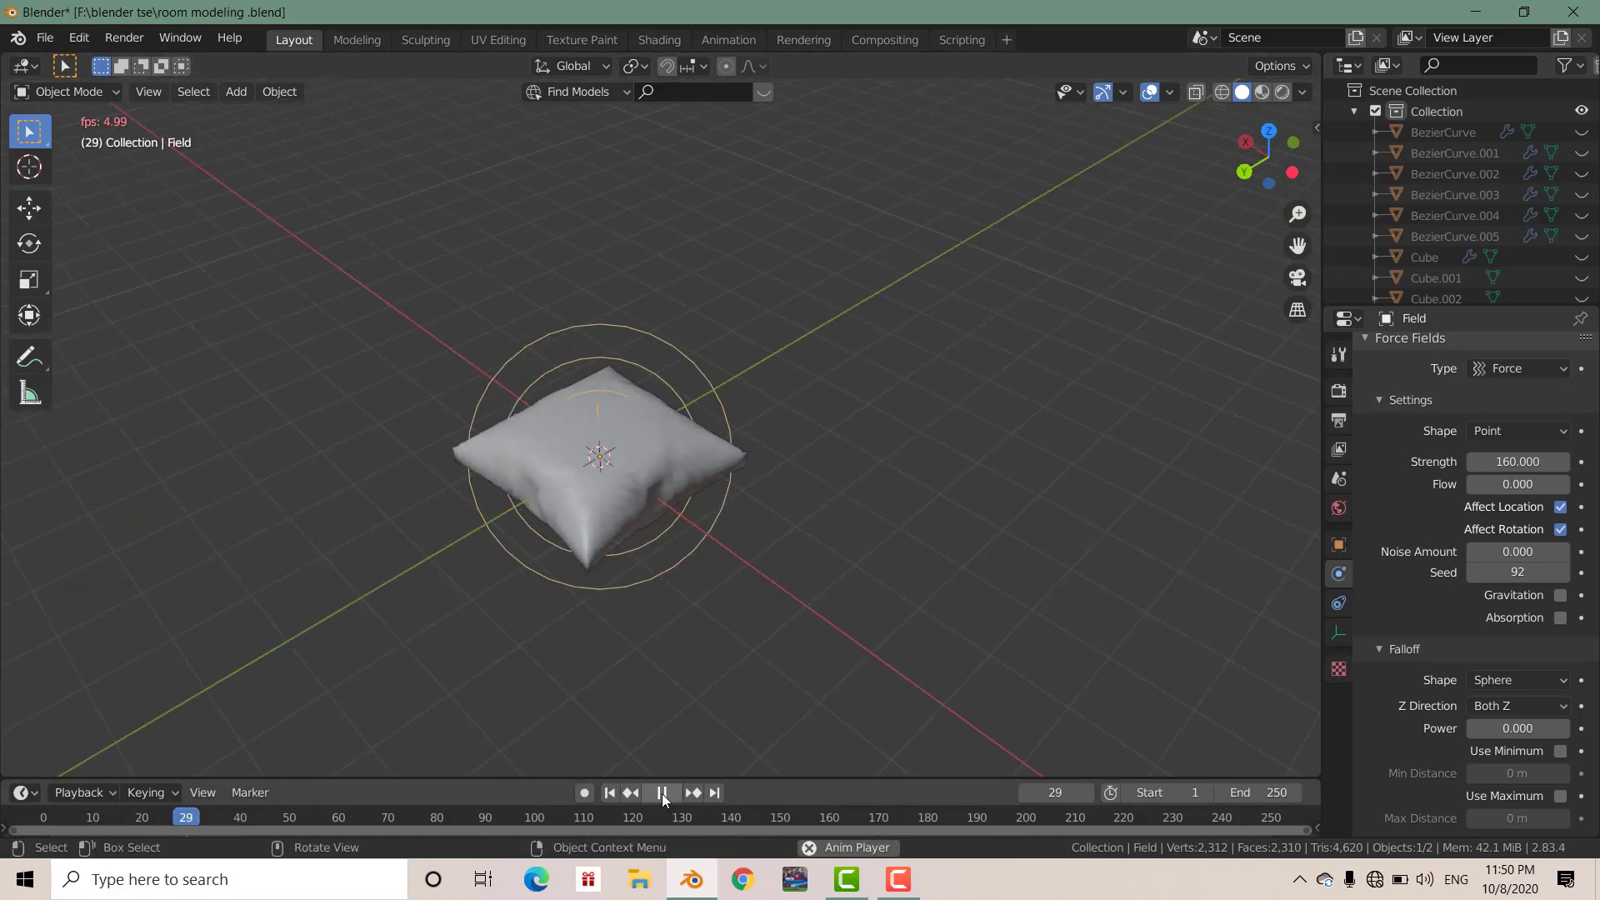
pyautogui.click(661, 793)
pyautogui.moveTo(618, 444)
pyautogui.mouseDown(button='middle')
pyautogui.moveTo(661, 413)
pyautogui.moveTo(633, 399)
pyautogui.mouseUp(button='middle')
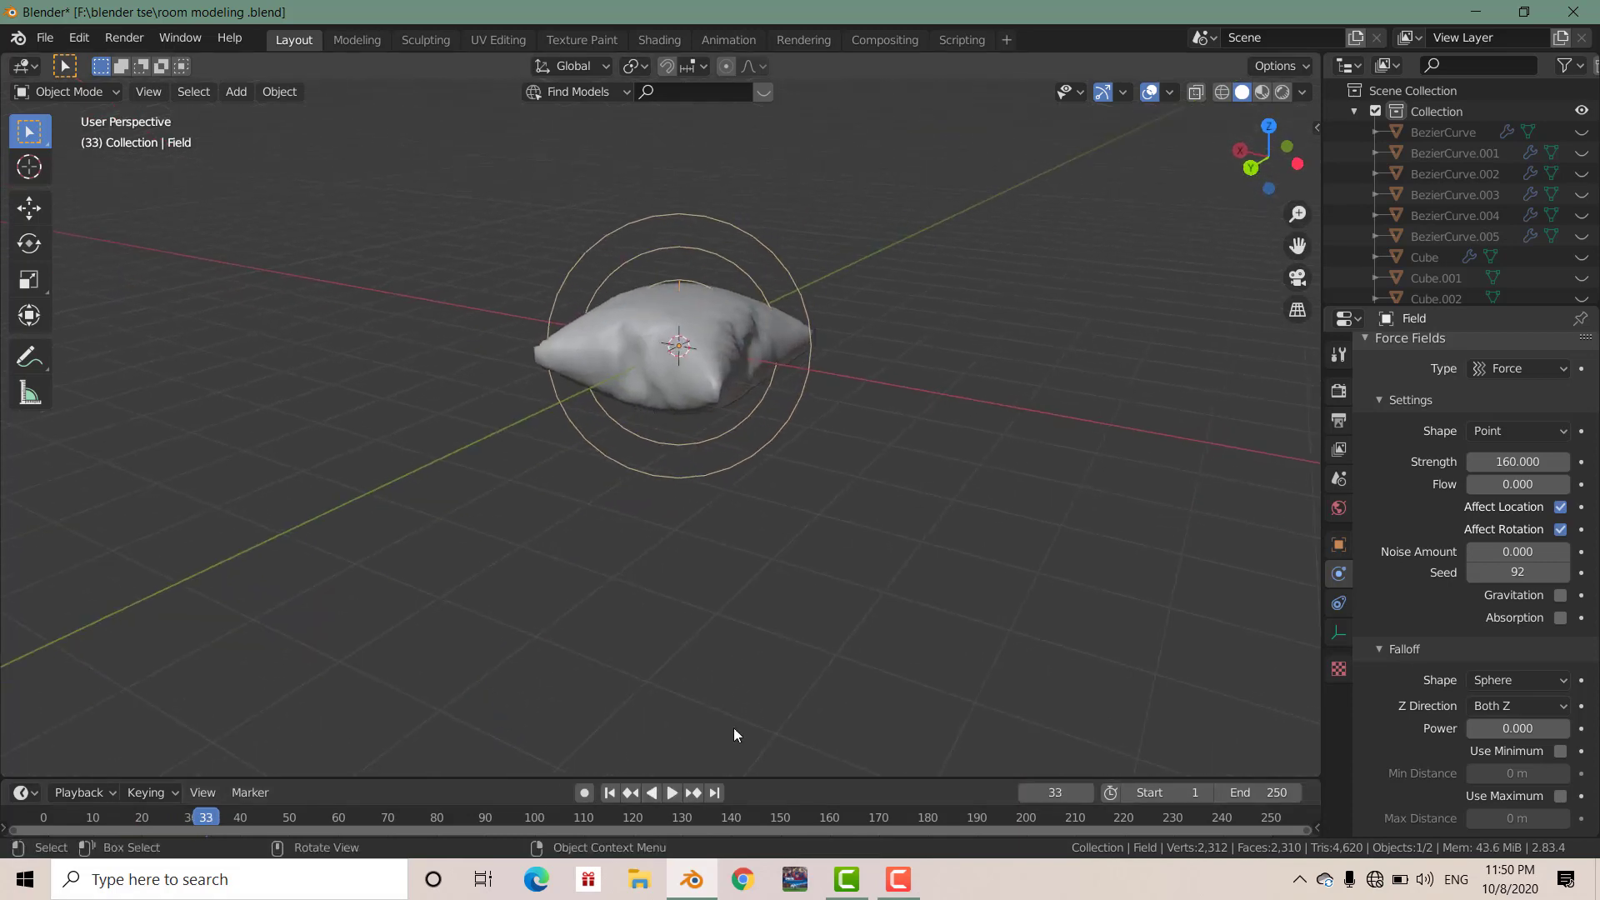
pyautogui.press('space')
pyautogui.moveTo(210, 821); pyautogui.dragTo(178, 822)
pyautogui.press('space')
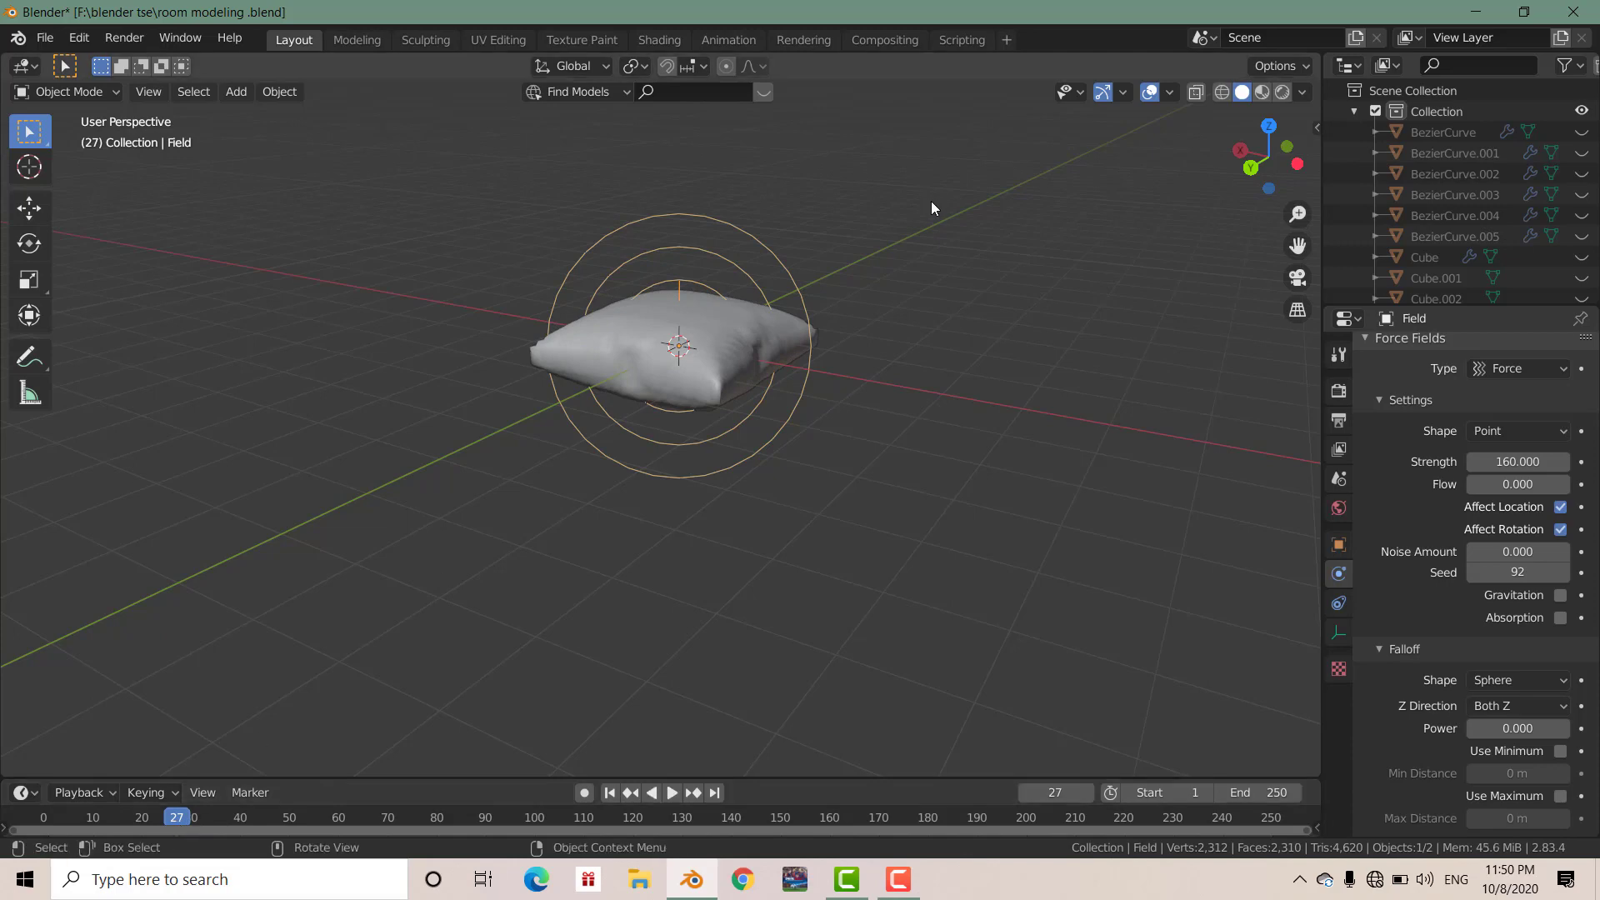
# Orbit, pan and zoom around the pillow to inspect its frame-27 shape.
pyautogui.moveTo(931, 202); pyautogui.dragTo(966, 227, button='middle')
pyautogui.scroll(4, 966, 226)
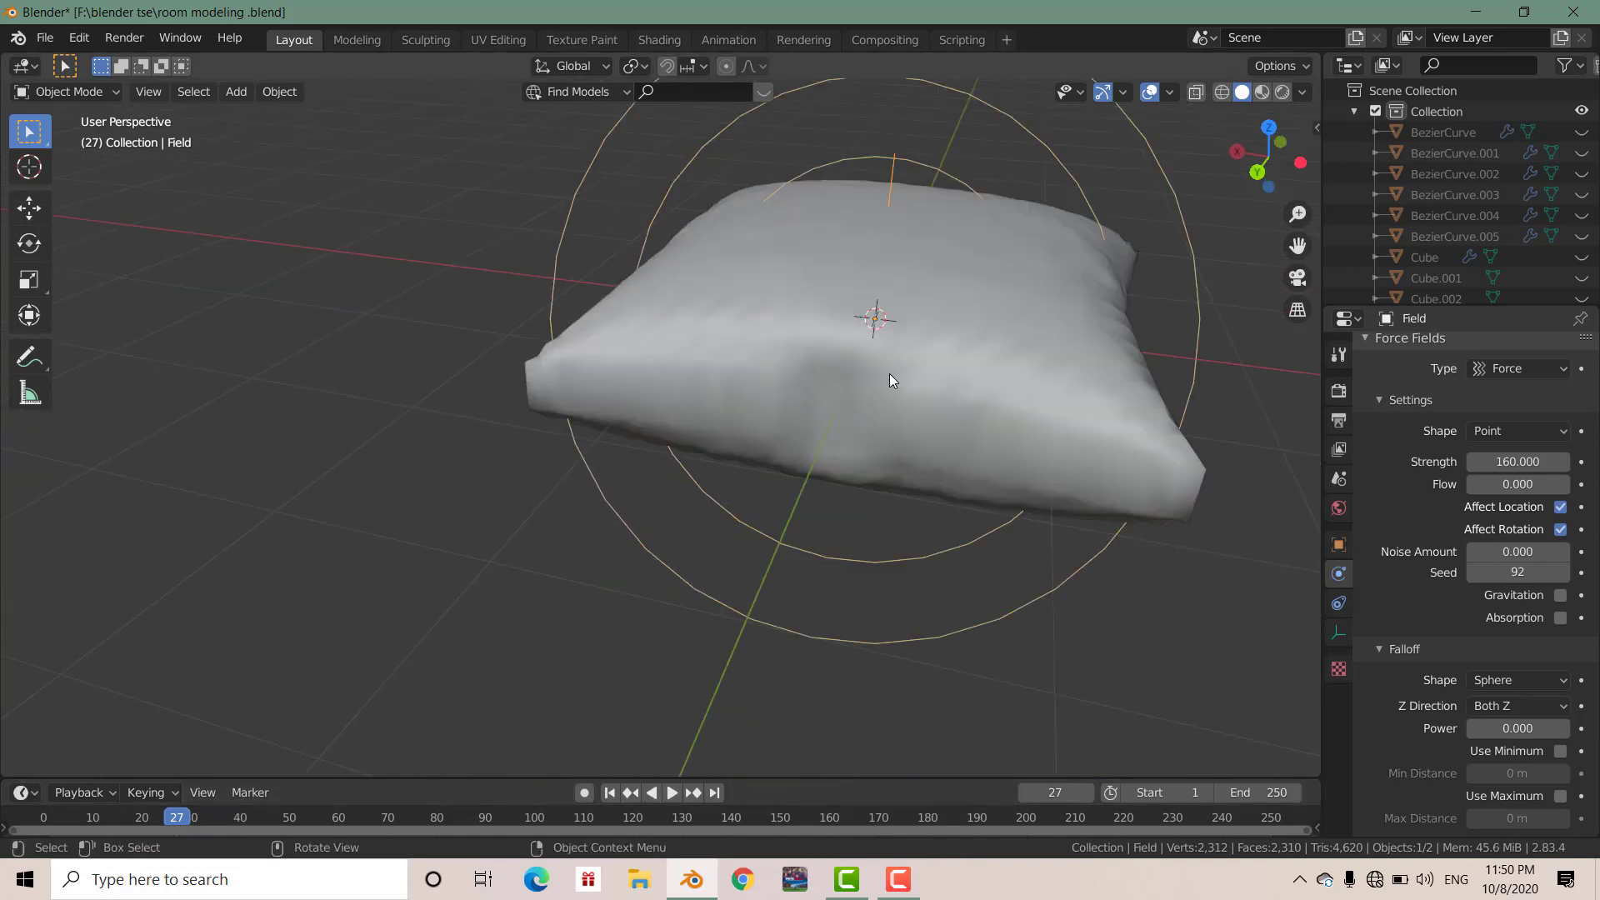
pyautogui.moveTo(888, 373)
pyautogui.mouseDown(button='middle')
pyautogui.moveTo(845, 356)
pyautogui.moveTo(838, 385)
pyautogui.moveTo(759, 443)
pyautogui.mouseUp(button='middle')
pyautogui.scroll(-3, 838, 384)
pyautogui.keyDown('shift'); pyautogui.moveTo(616, 530); pyautogui.dragTo(677, 528, button='middle'); pyautogui.keyUp('shift')
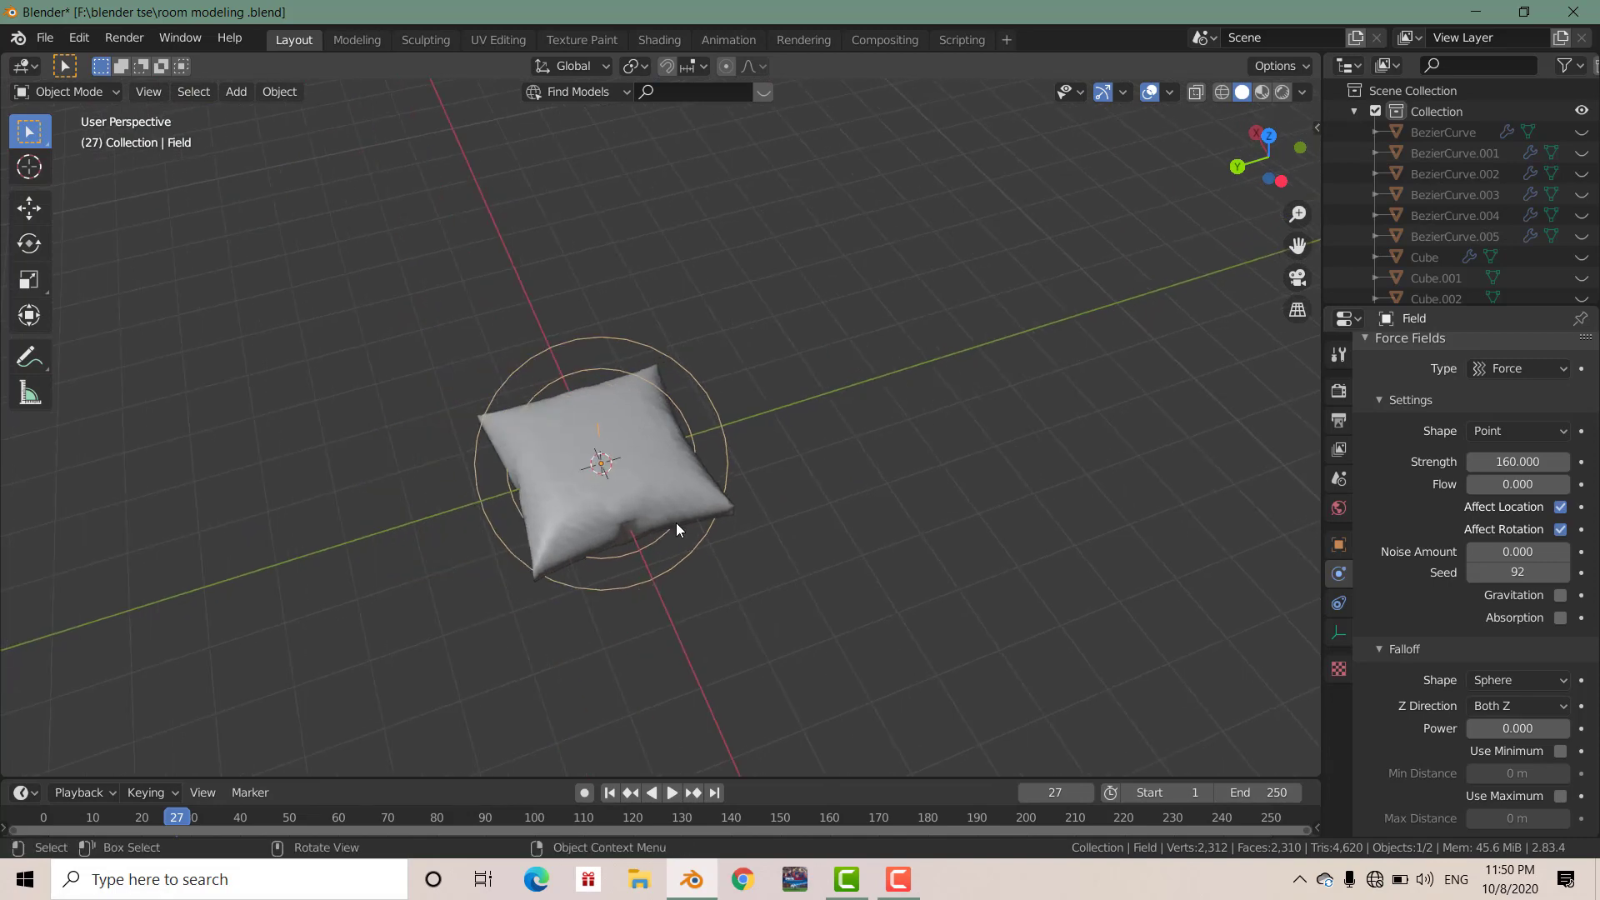
pyautogui.scroll(1, 677, 528)
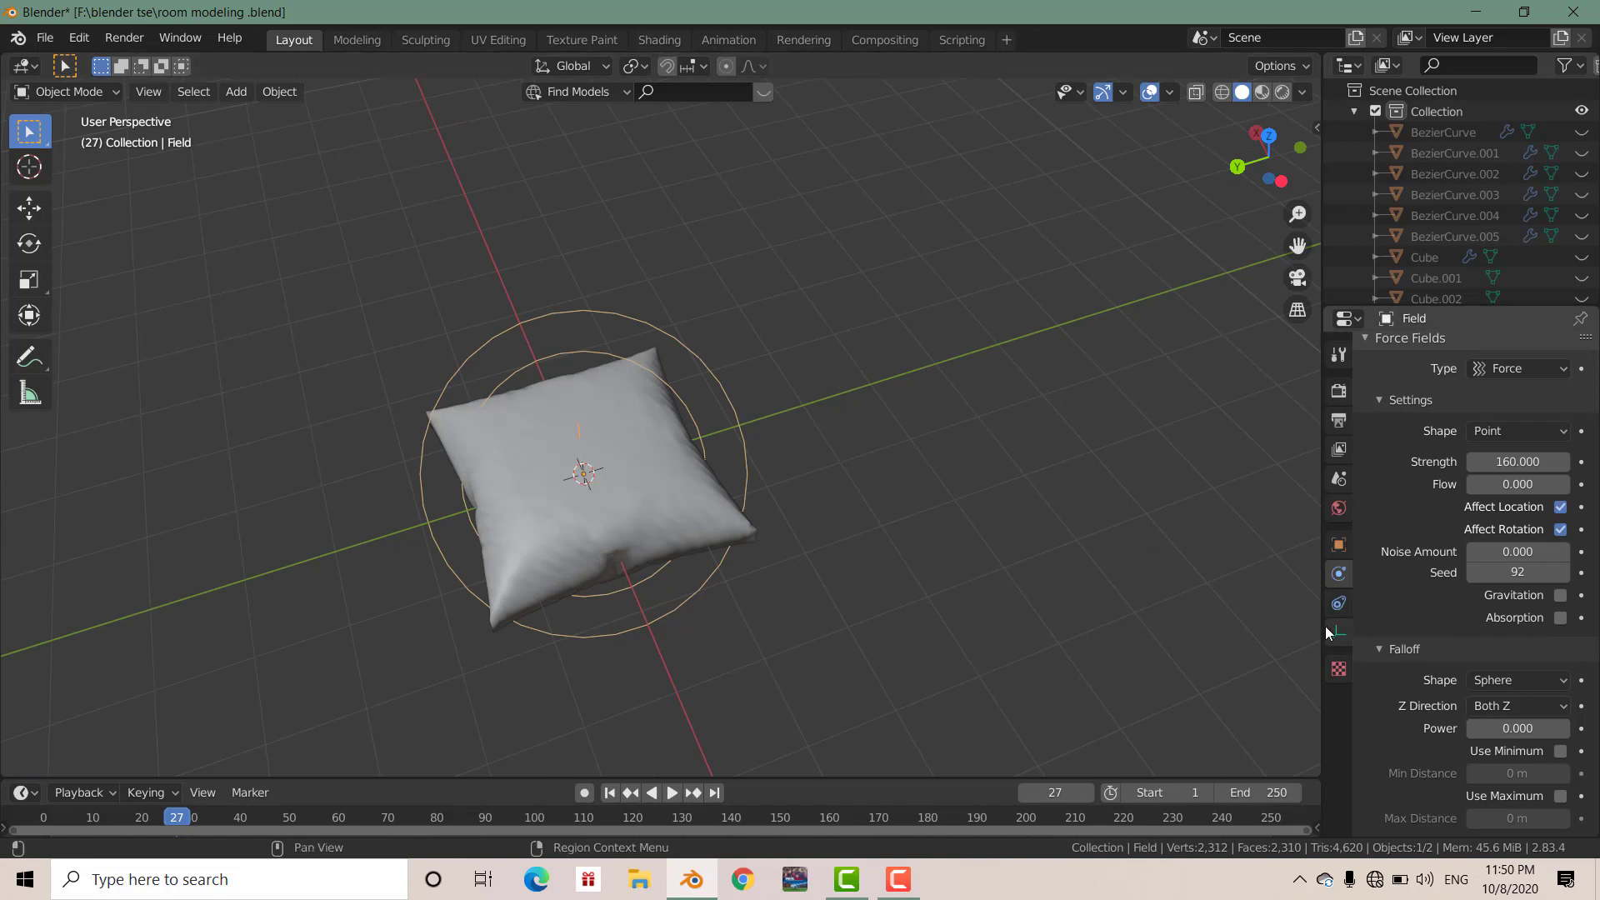
pyautogui.keyDown('shift'); pyautogui.moveTo(851, 531); pyautogui.dragTo(930, 510, button='middle'); pyautogui.keyUp('shift')
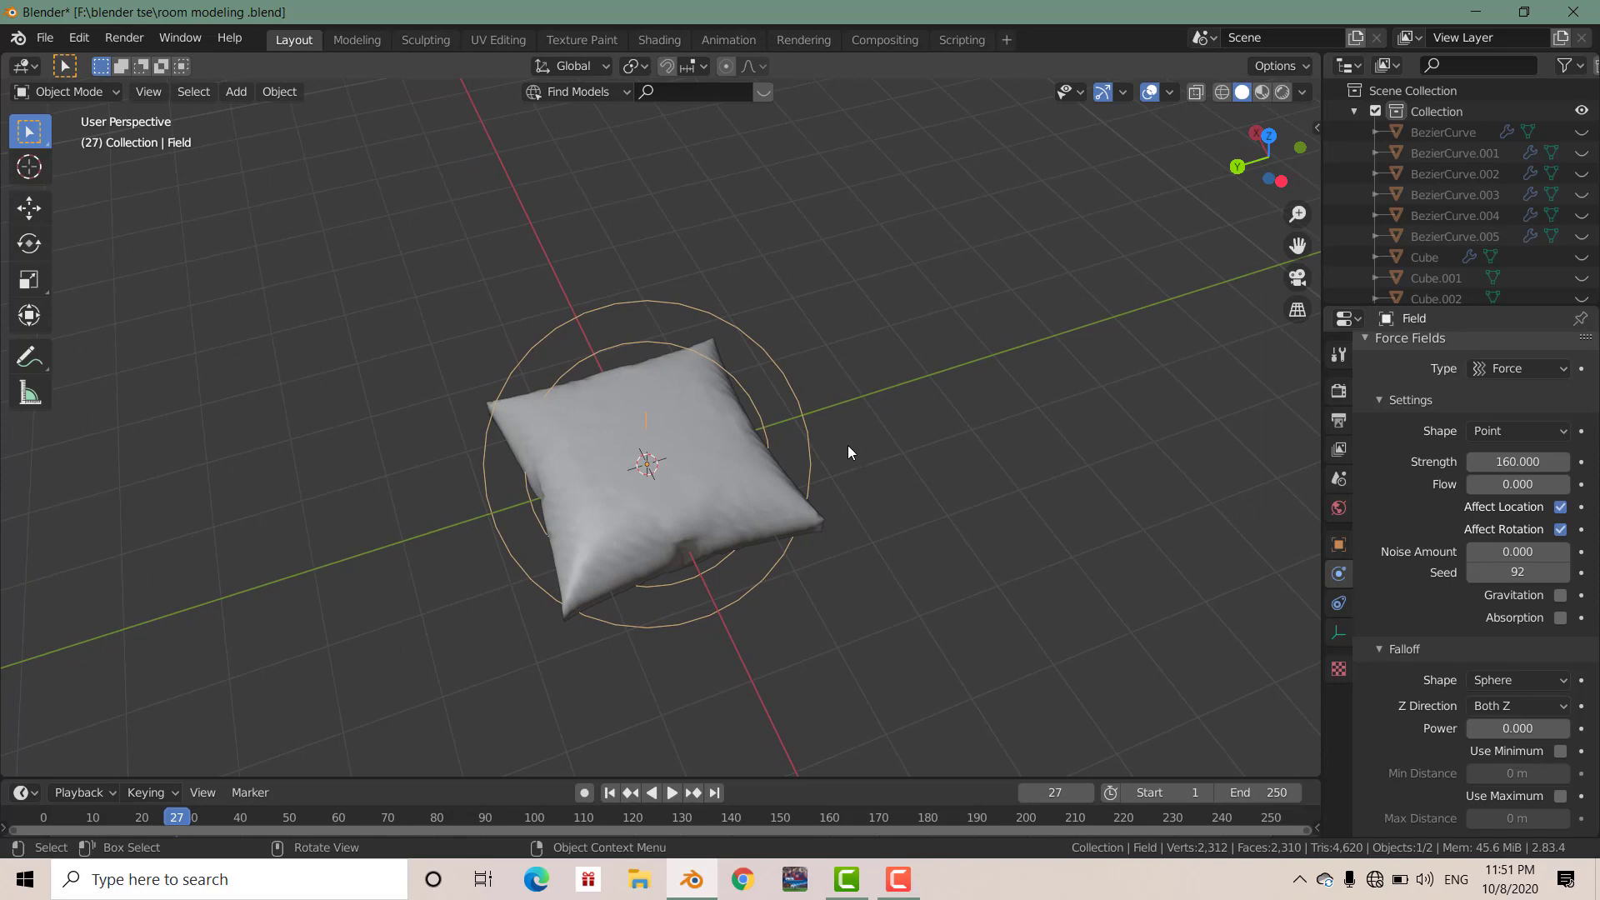
pyautogui.scroll(-1, 848, 445)
pyautogui.scroll(-3, 848, 445)
pyautogui.moveTo(847, 445)
pyautogui.mouseDown(button='middle')
pyautogui.moveTo(874, 427)
pyautogui.moveTo(865, 445)
pyautogui.mouseUp(button='middle')
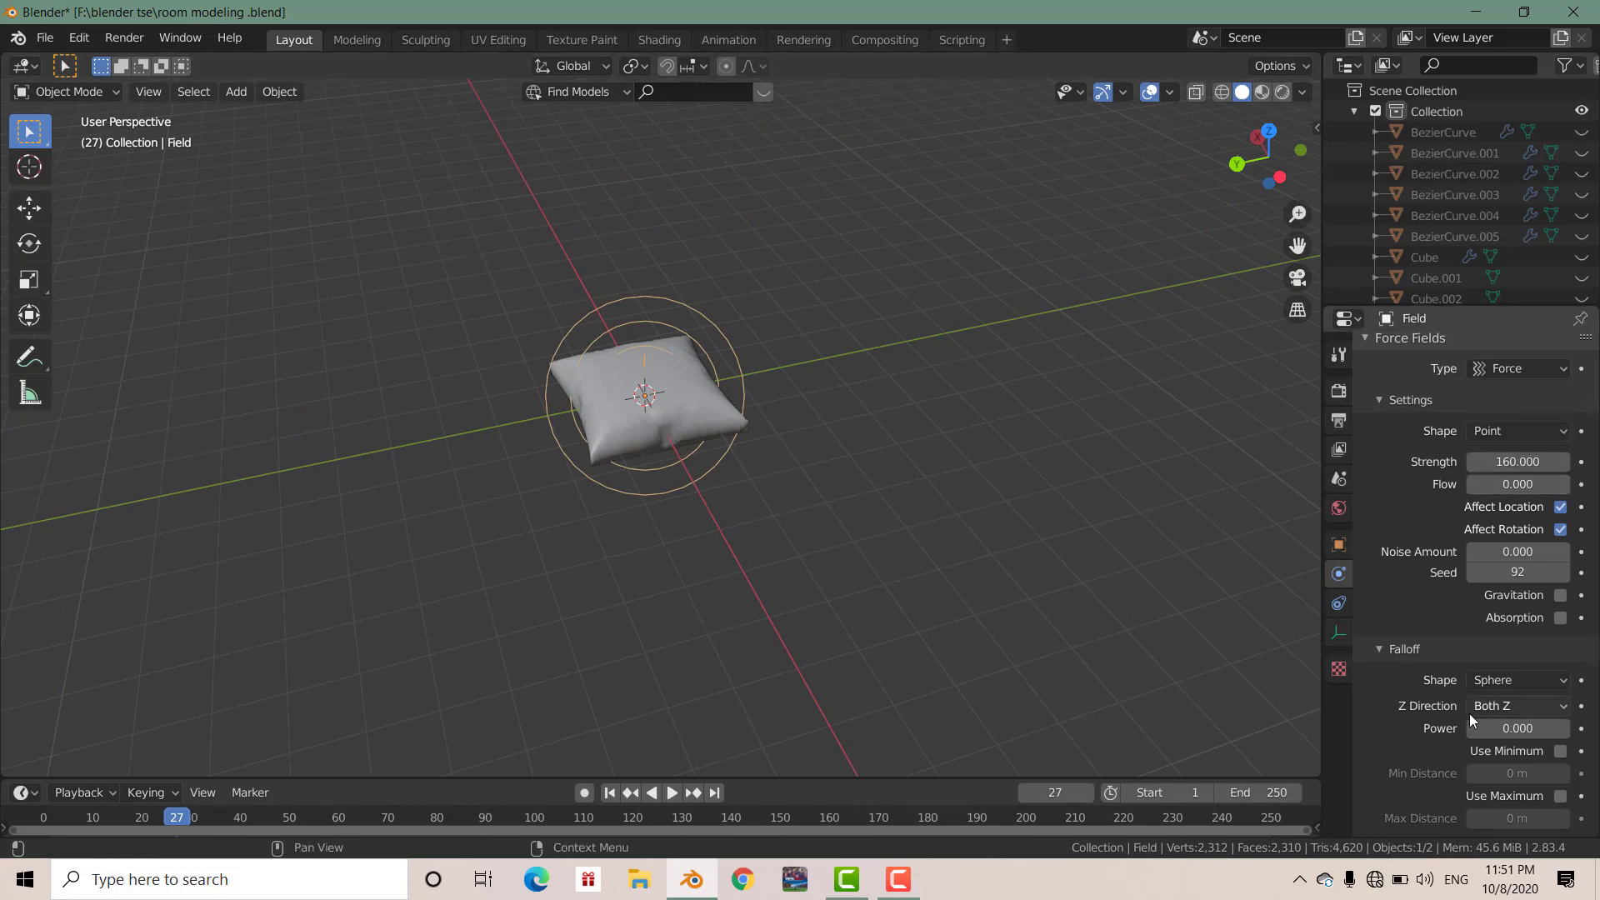
pyautogui.scroll(5, 708, 425)
pyautogui.scroll(-3, 701, 403)
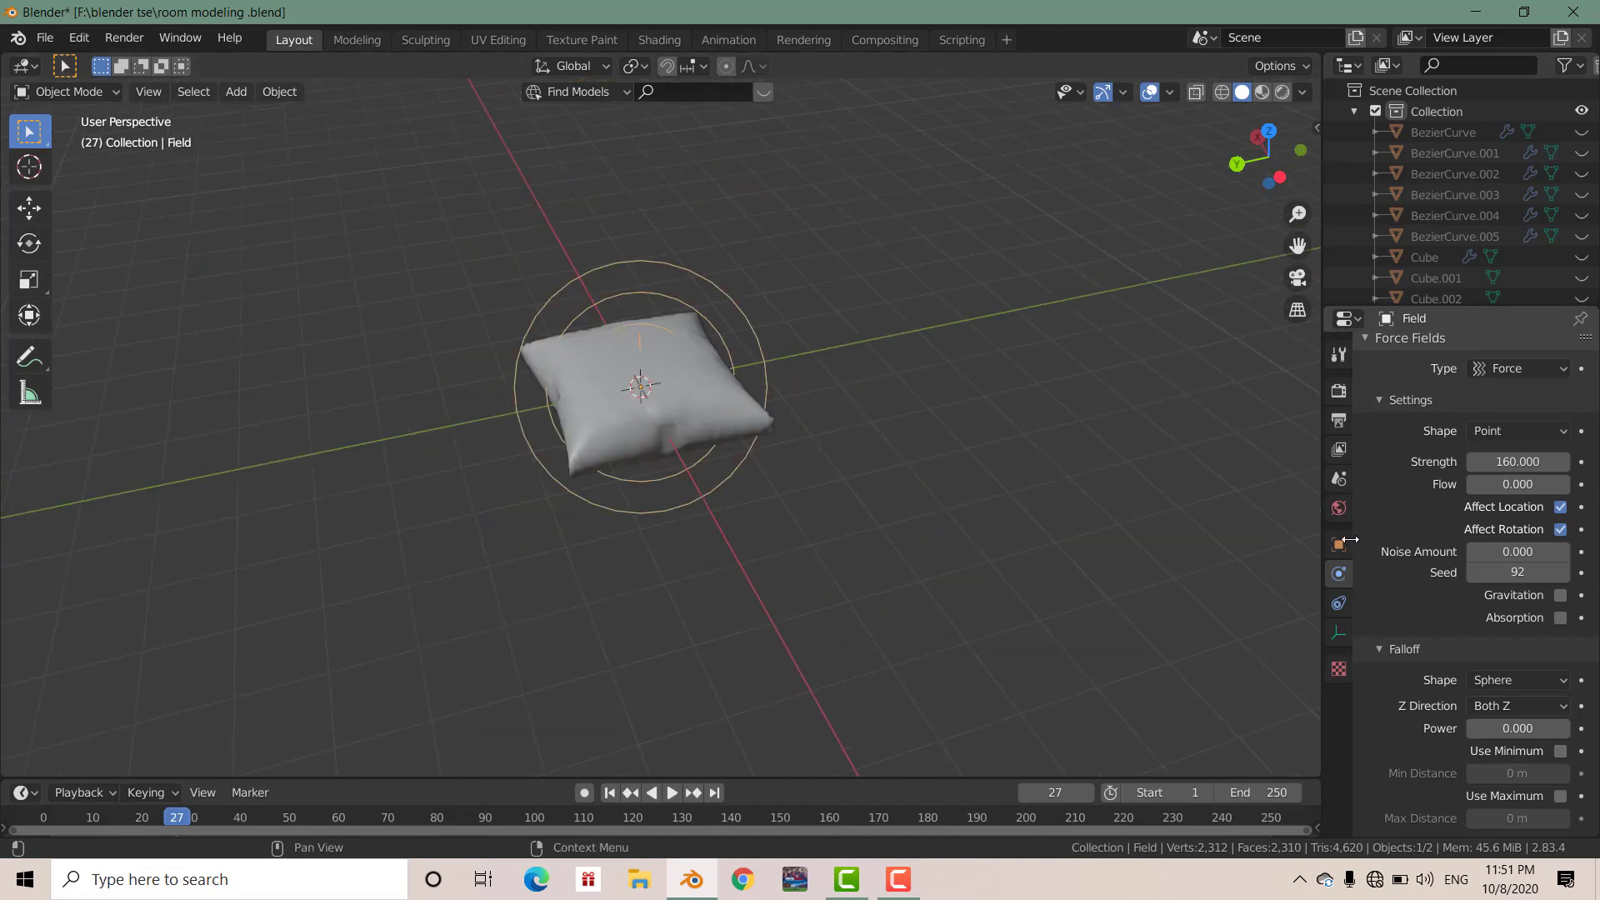
# Apply the pillow's Cloth modifier to freeze its simulated shape.
pyautogui.click(679, 449)
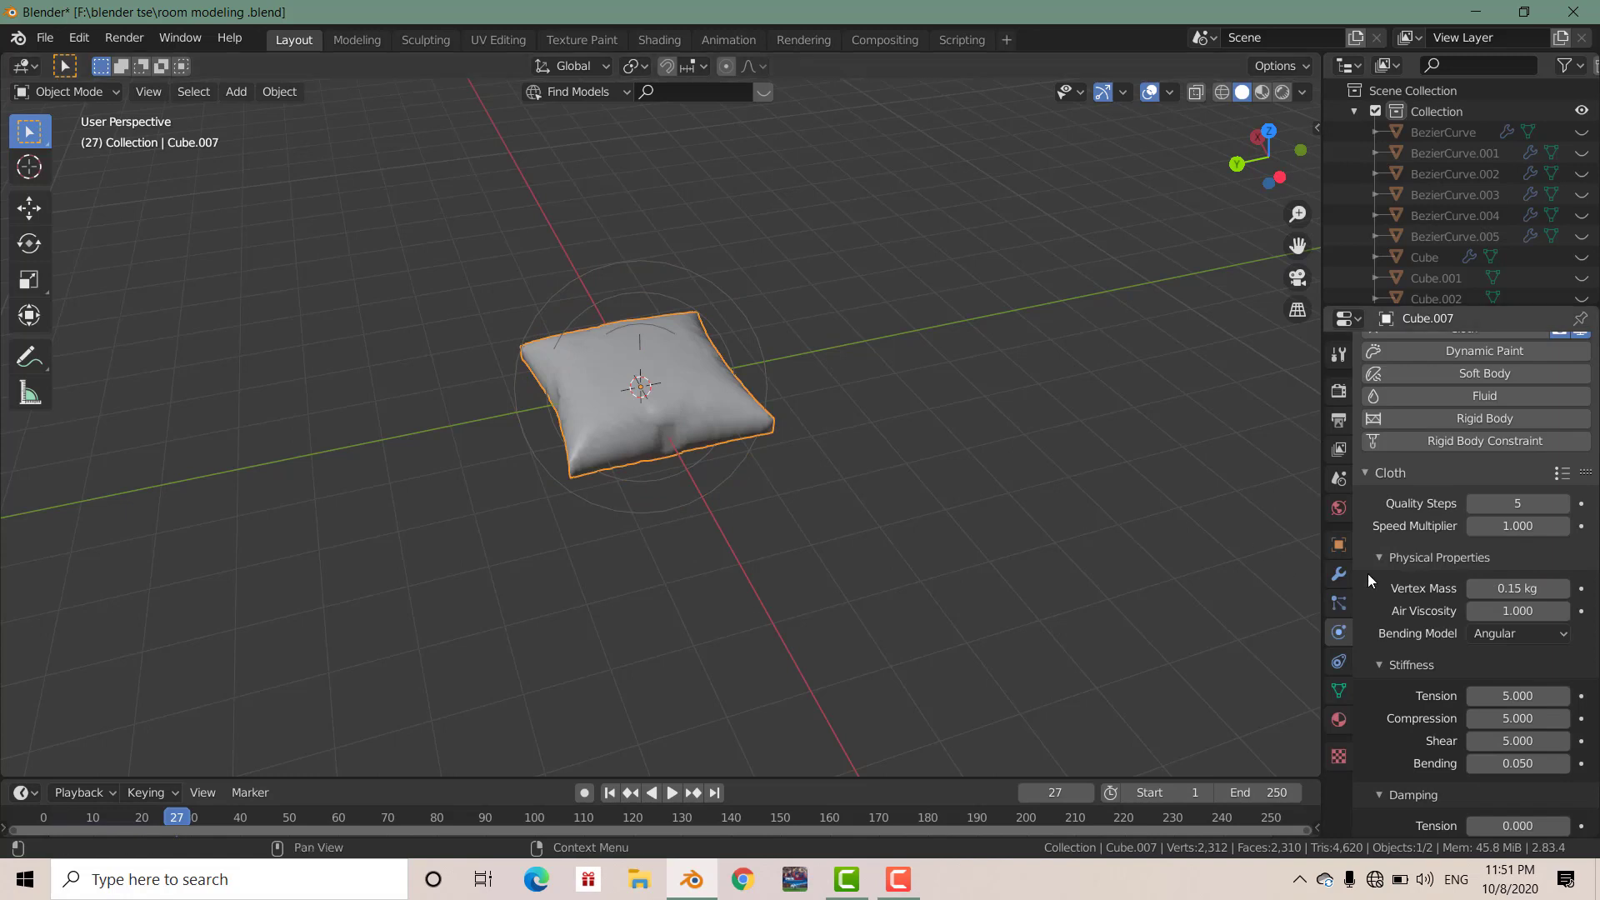
pyautogui.click(1339, 574)
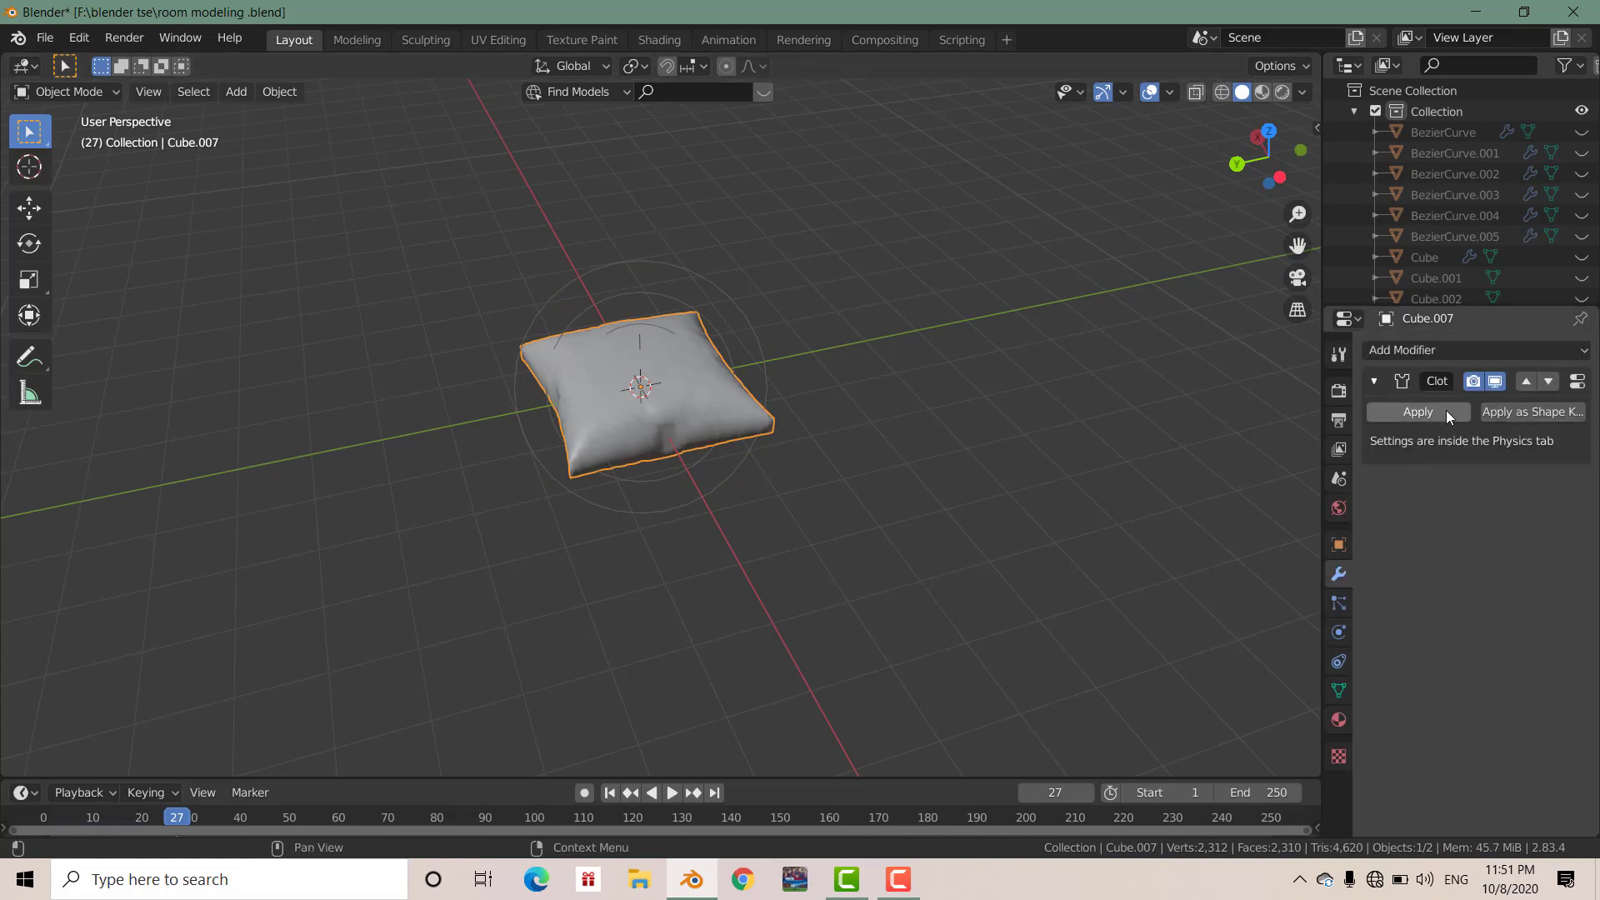
pyautogui.click(1444, 412)
# Delete the force field and put the pillow (Cube.007) into Edit Mode.
pyautogui.click(683, 302)
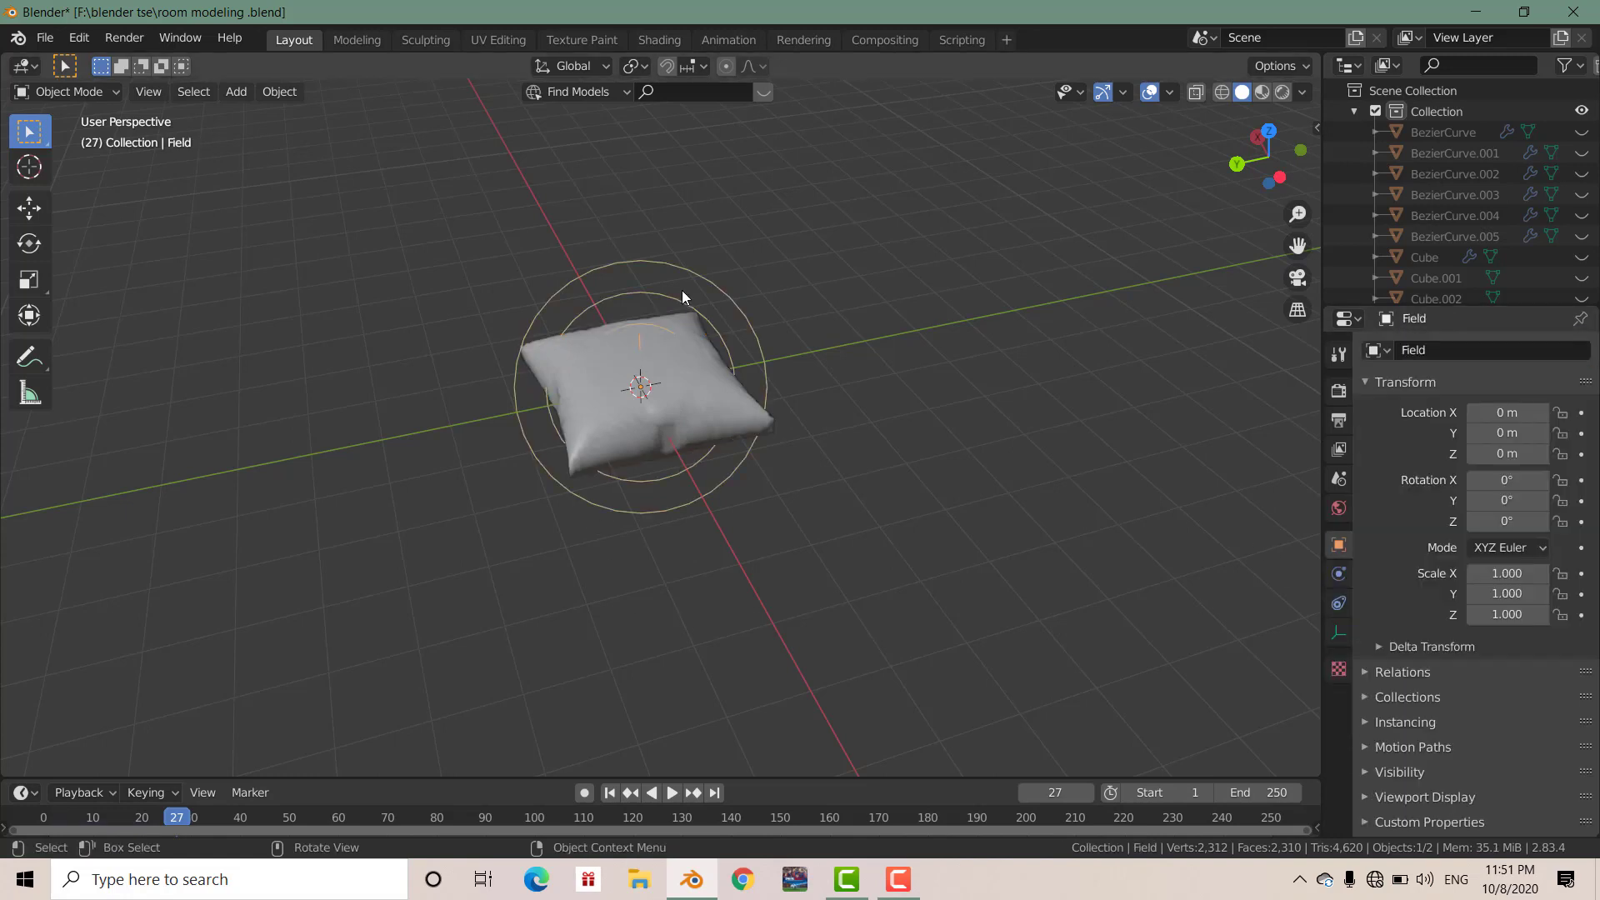
pyautogui.press('x')
pyautogui.click(690, 288)
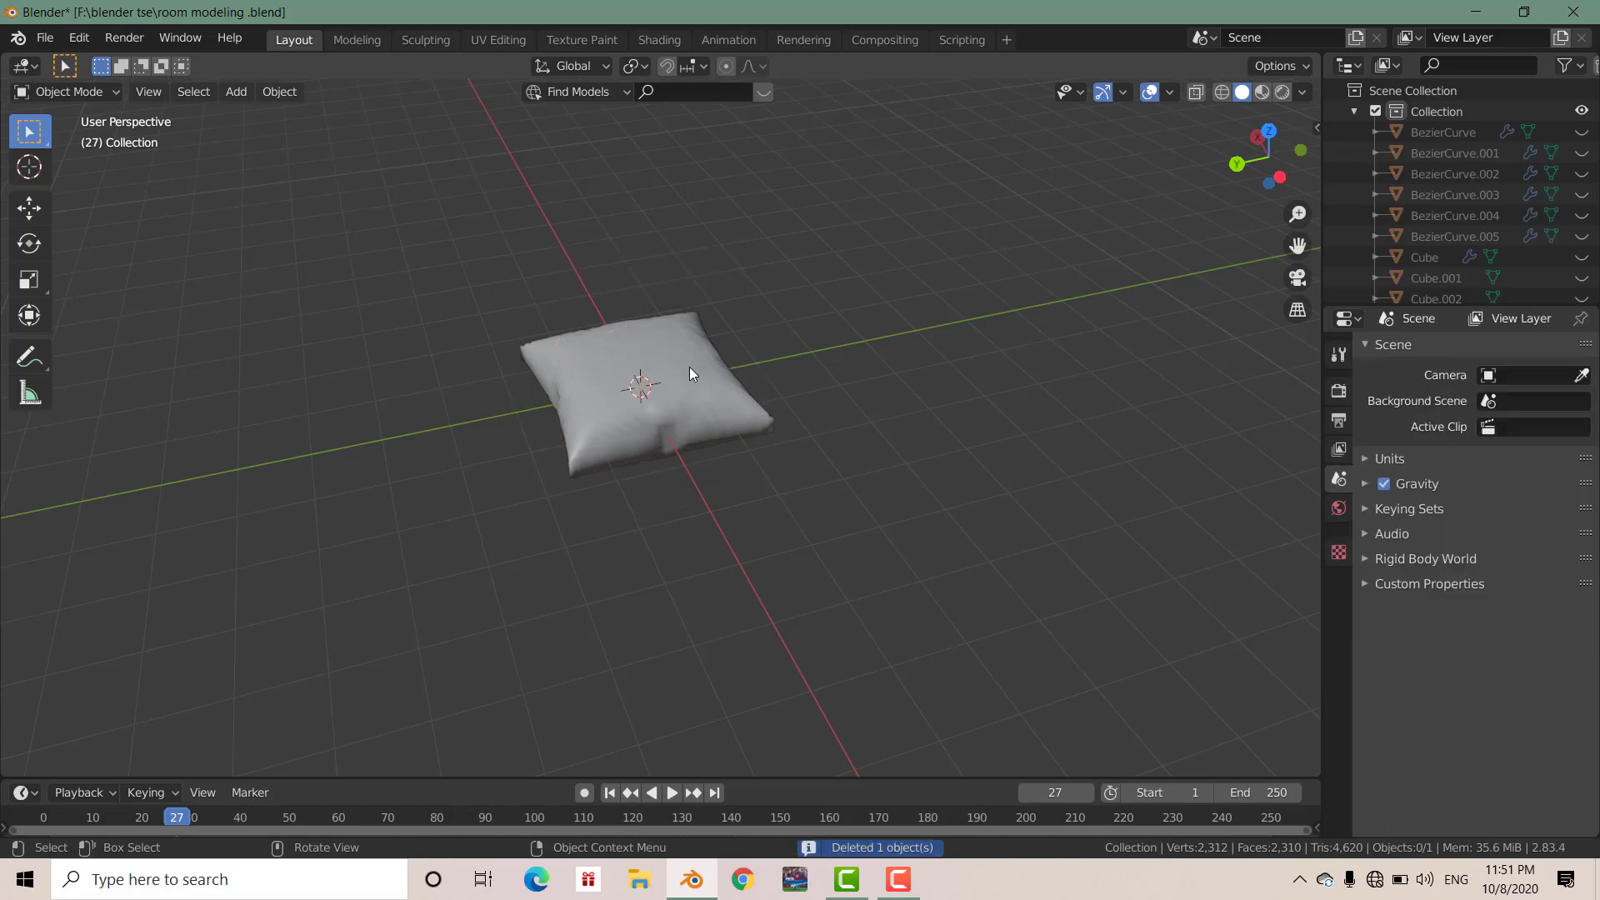
pyautogui.click(689, 367)
pyautogui.press('Tab')
pyautogui.moveTo(688, 366)
pyautogui.mouseDown(button='middle')
pyautogui.moveTo(755, 395)
pyautogui.moveTo(692, 334)
pyautogui.mouseUp(button='middle')
pyautogui.scroll(2, 758, 421)
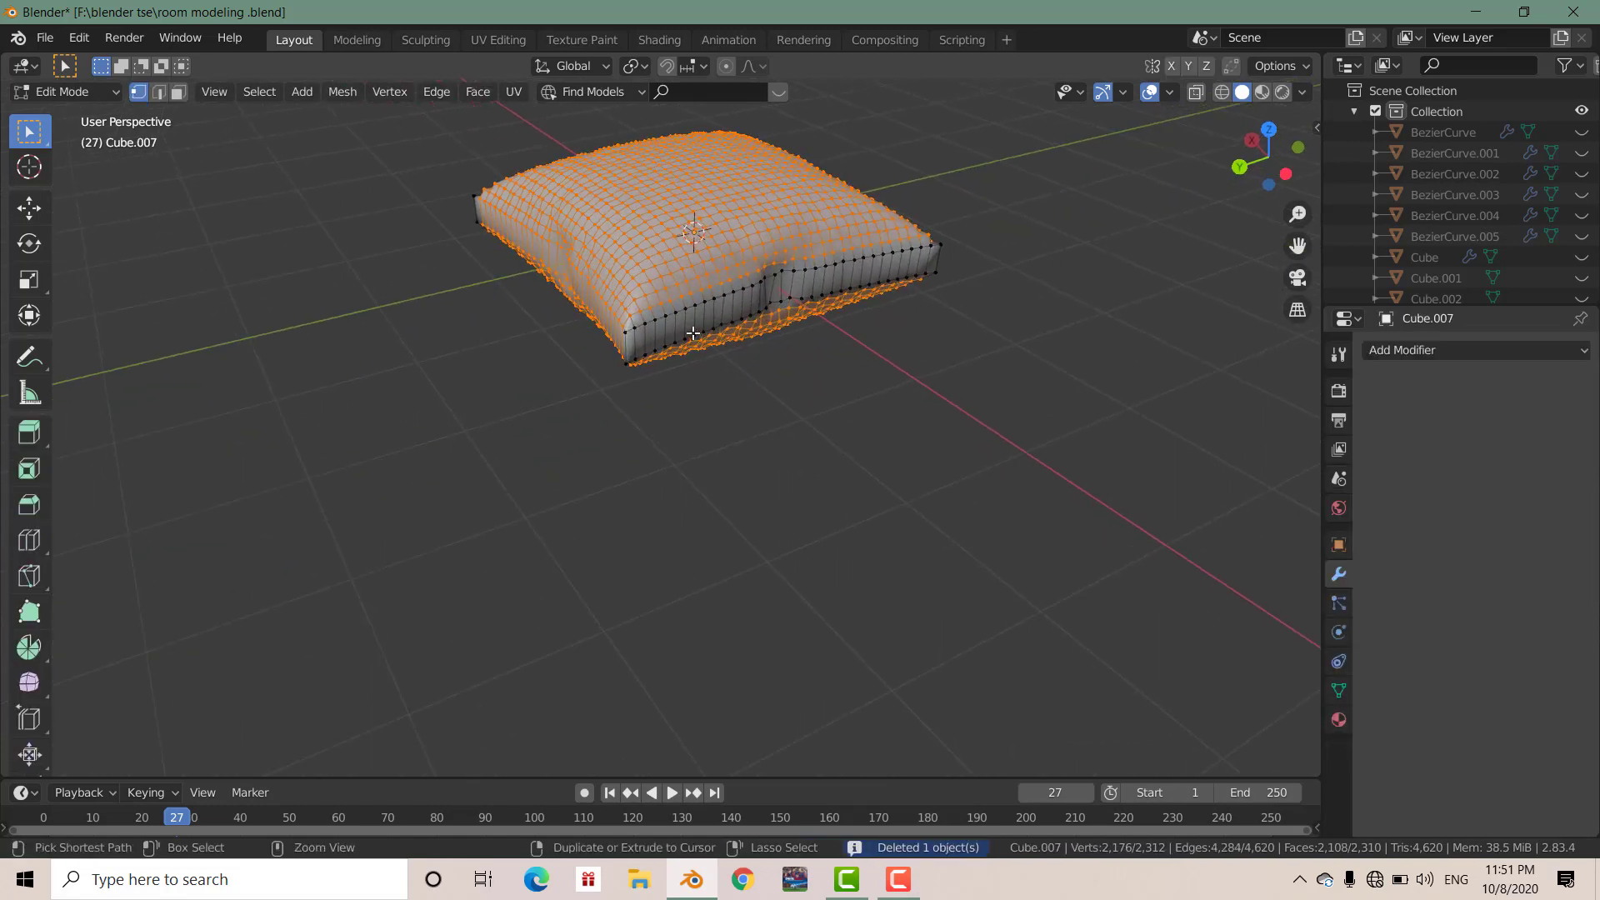
# Add a centred edge loop around the pillow's side and bevel it into a wide band.
pyautogui.hotkey('ctrl', 'r')
pyautogui.click(692, 333)
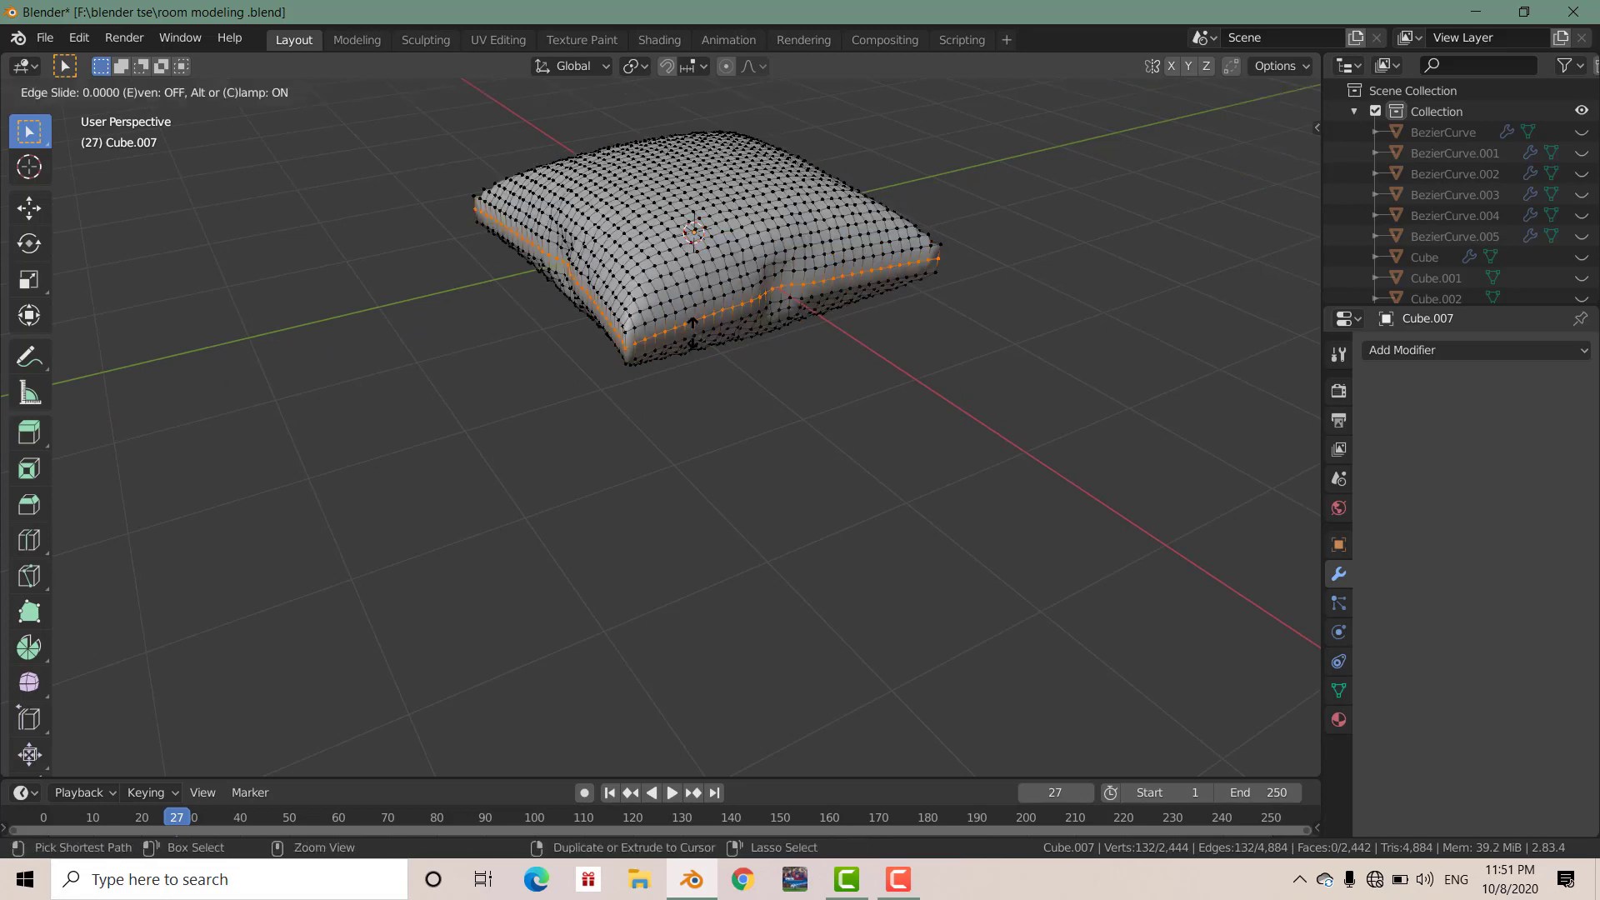
pyautogui.rightClick(716, 350)
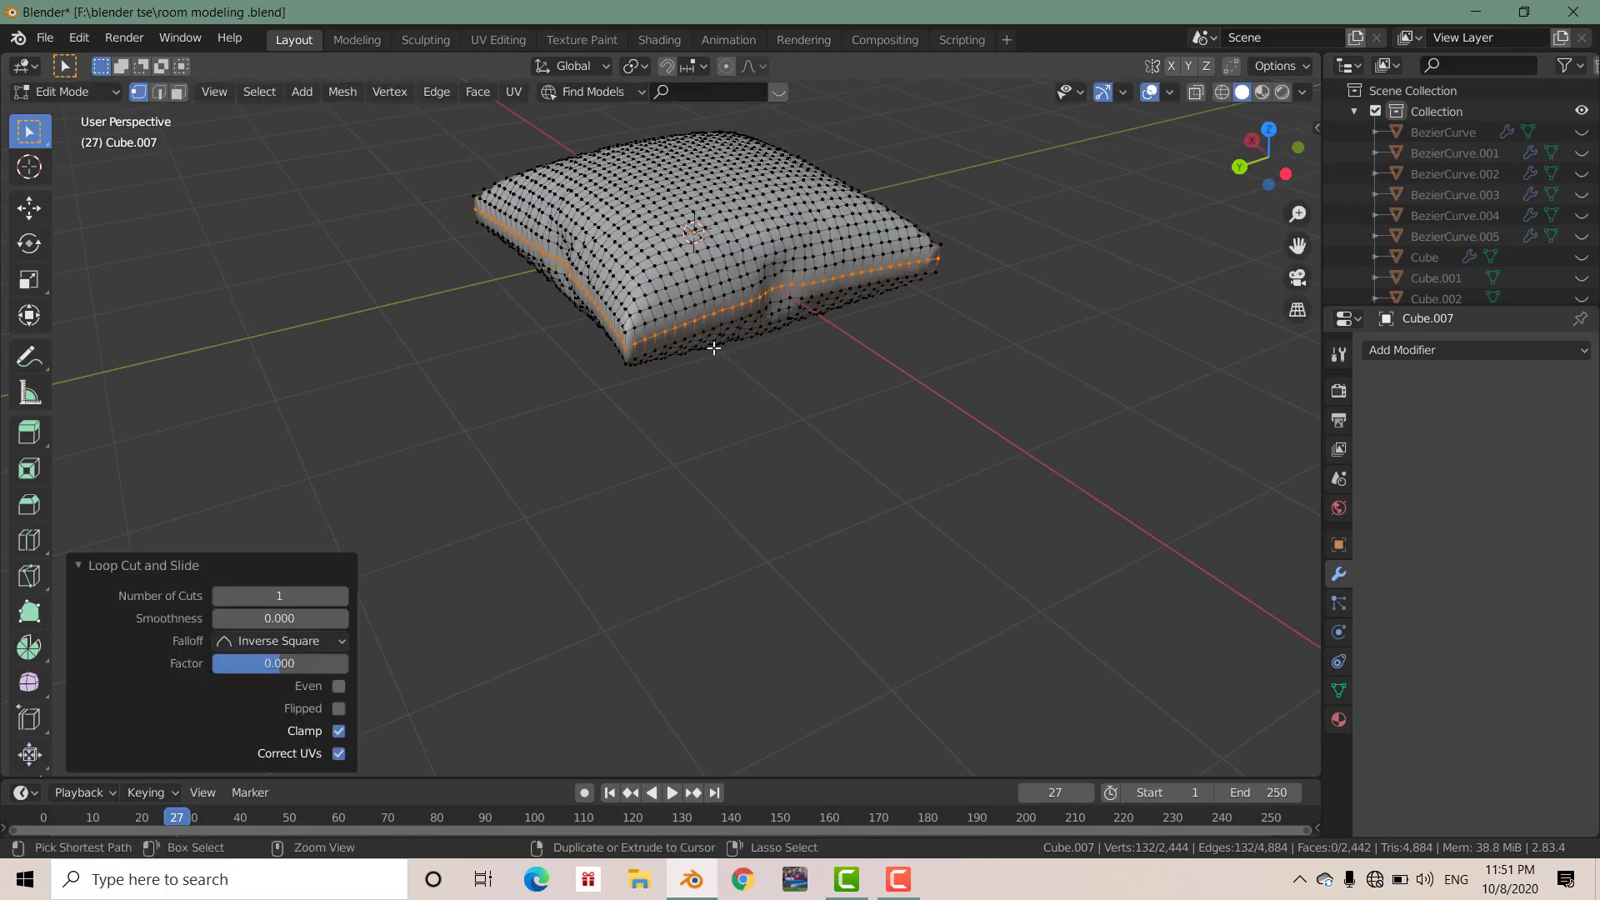
pyautogui.hotkey('ctrl', 'b')
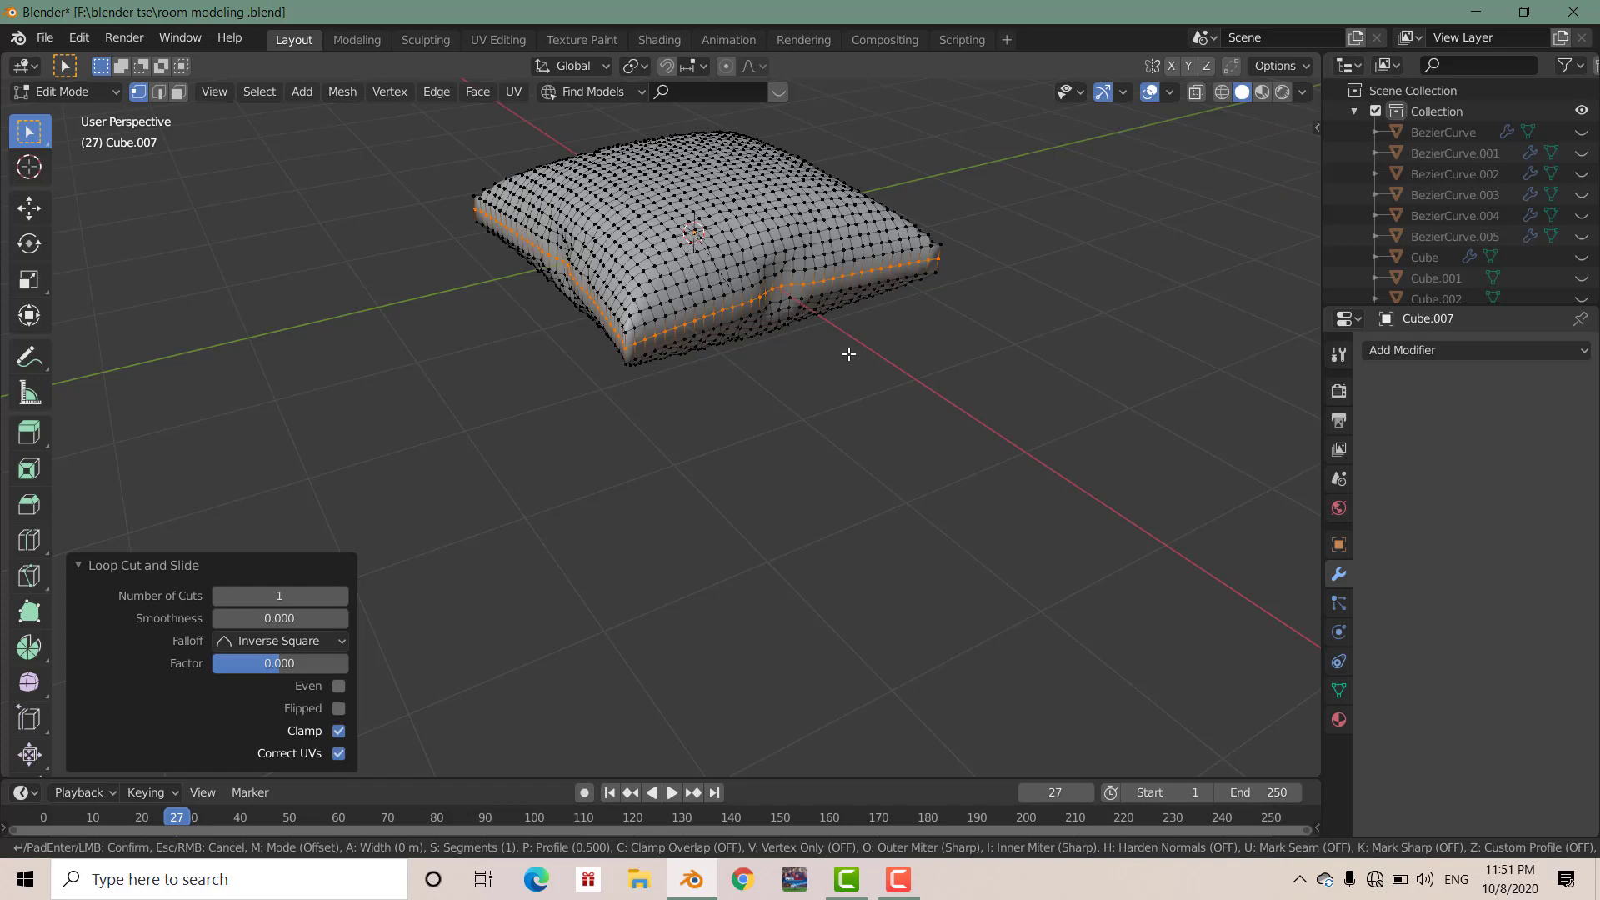
pyautogui.click(1003, 707)
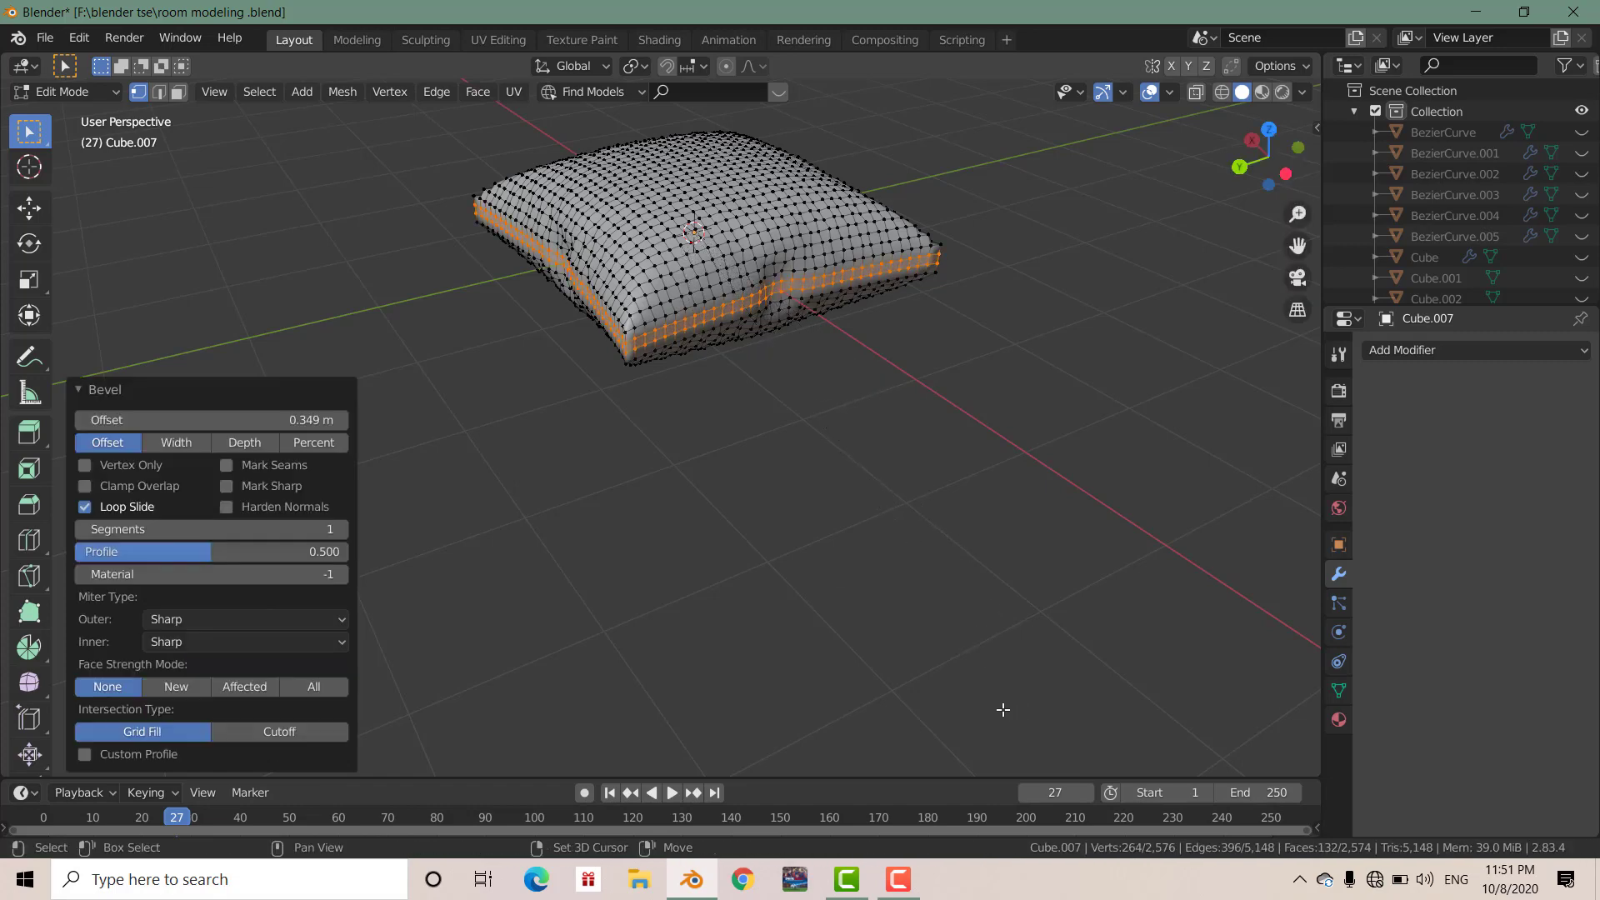
pyautogui.scroll(3, 686, 443)
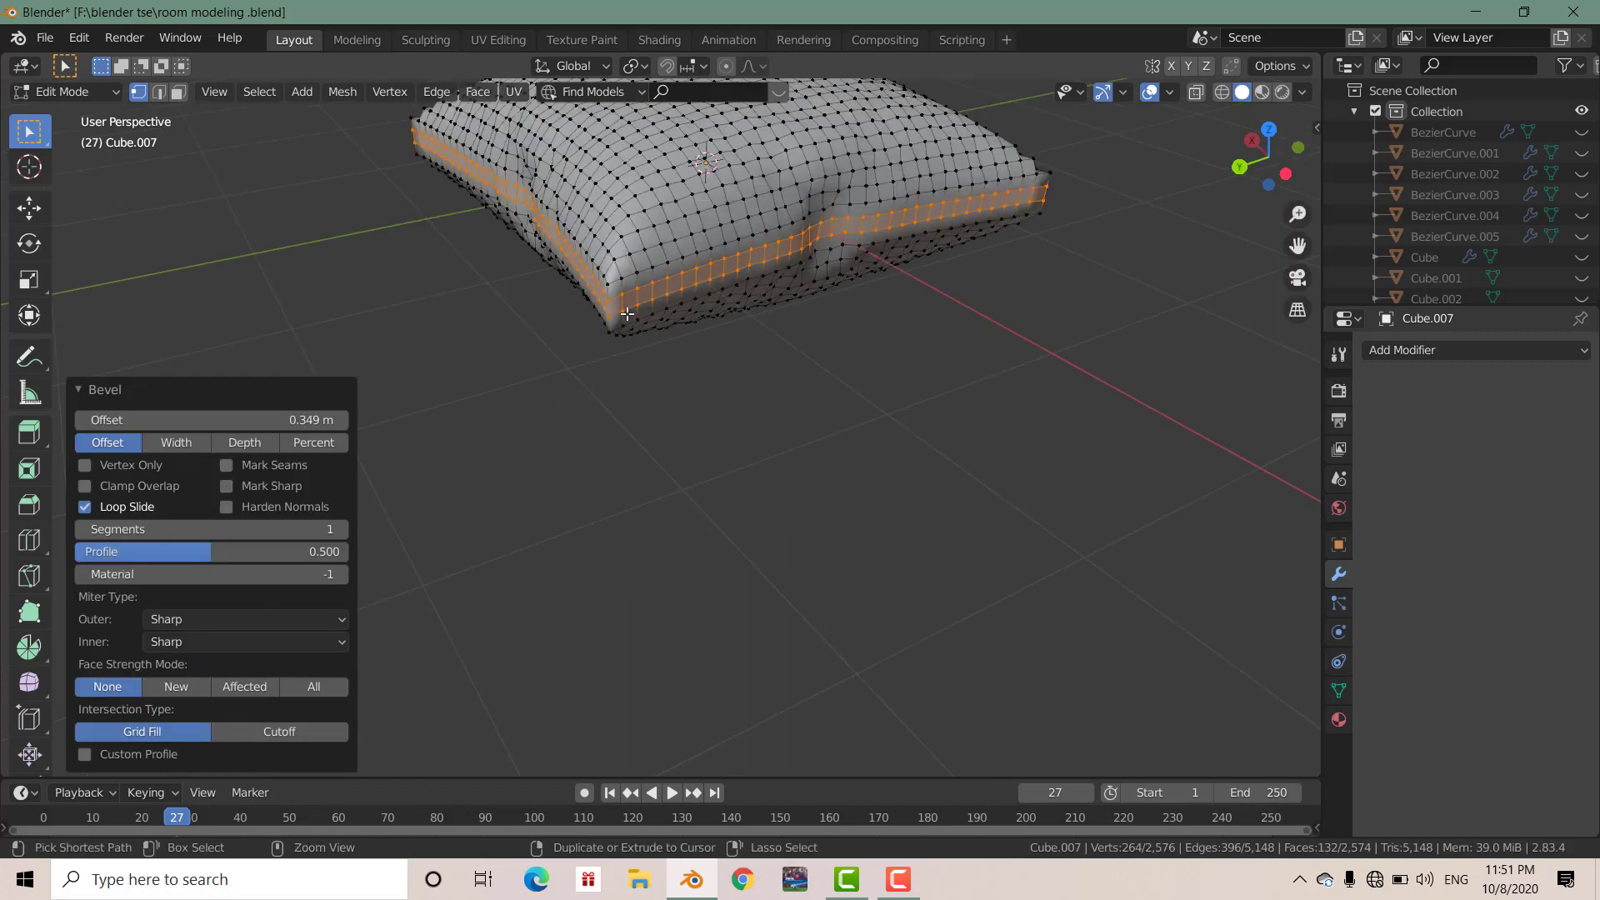
# Cut a centred loop through the band, scale it out to 1.045, and return to Object Mode.
pyautogui.hotkey('ctrl', 'r')
pyautogui.click(621, 310)
pyautogui.rightClick(611, 305)
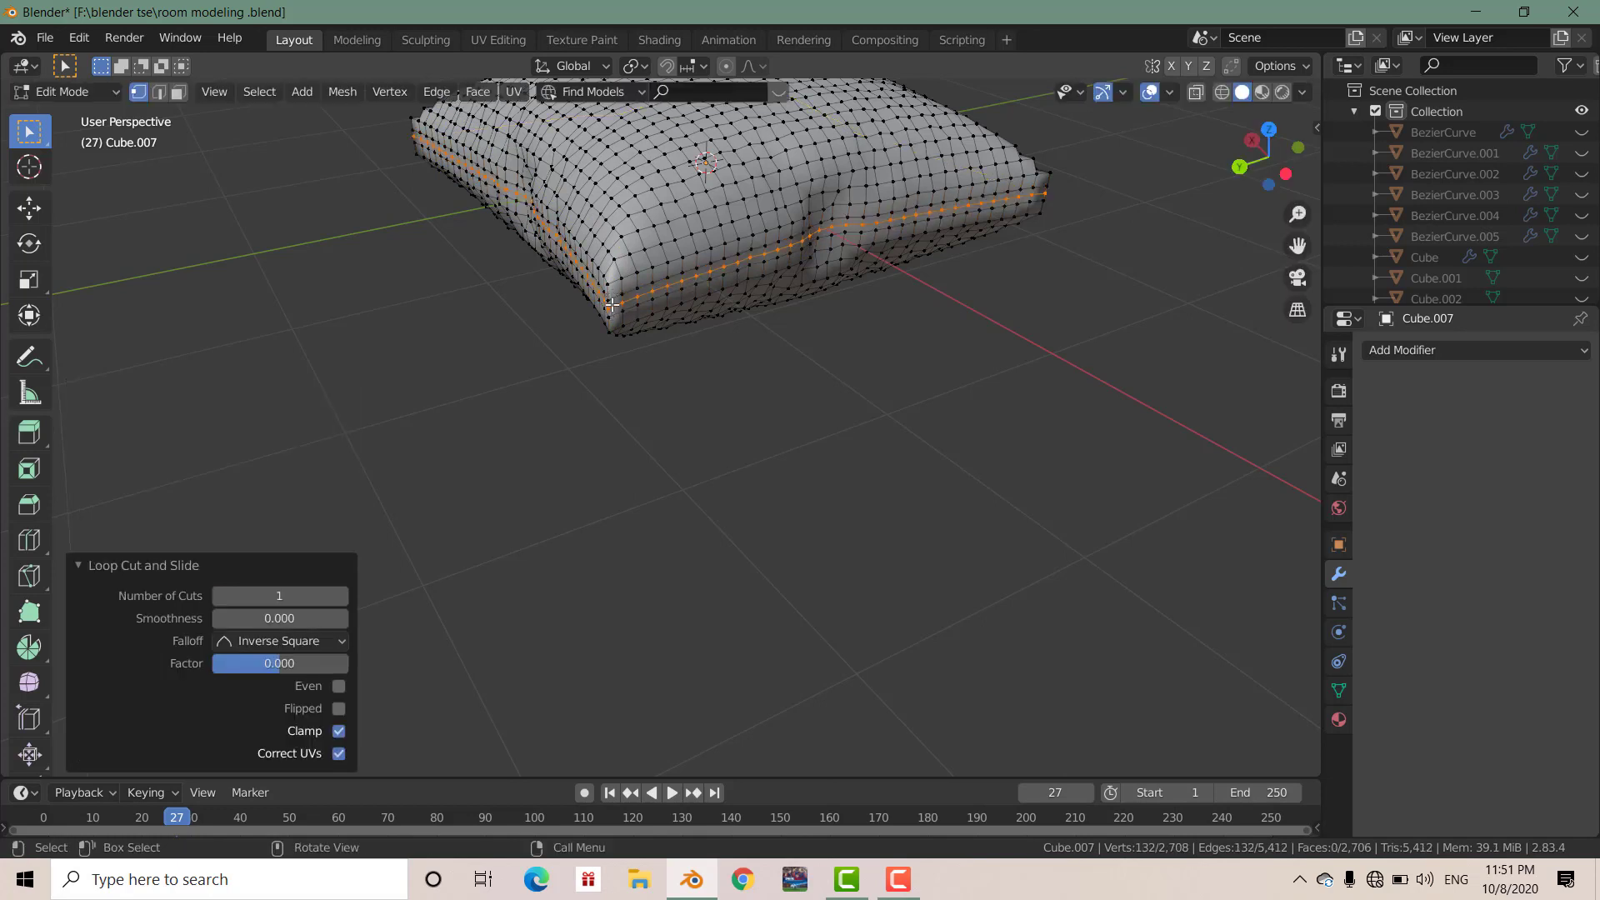
pyautogui.press('s')
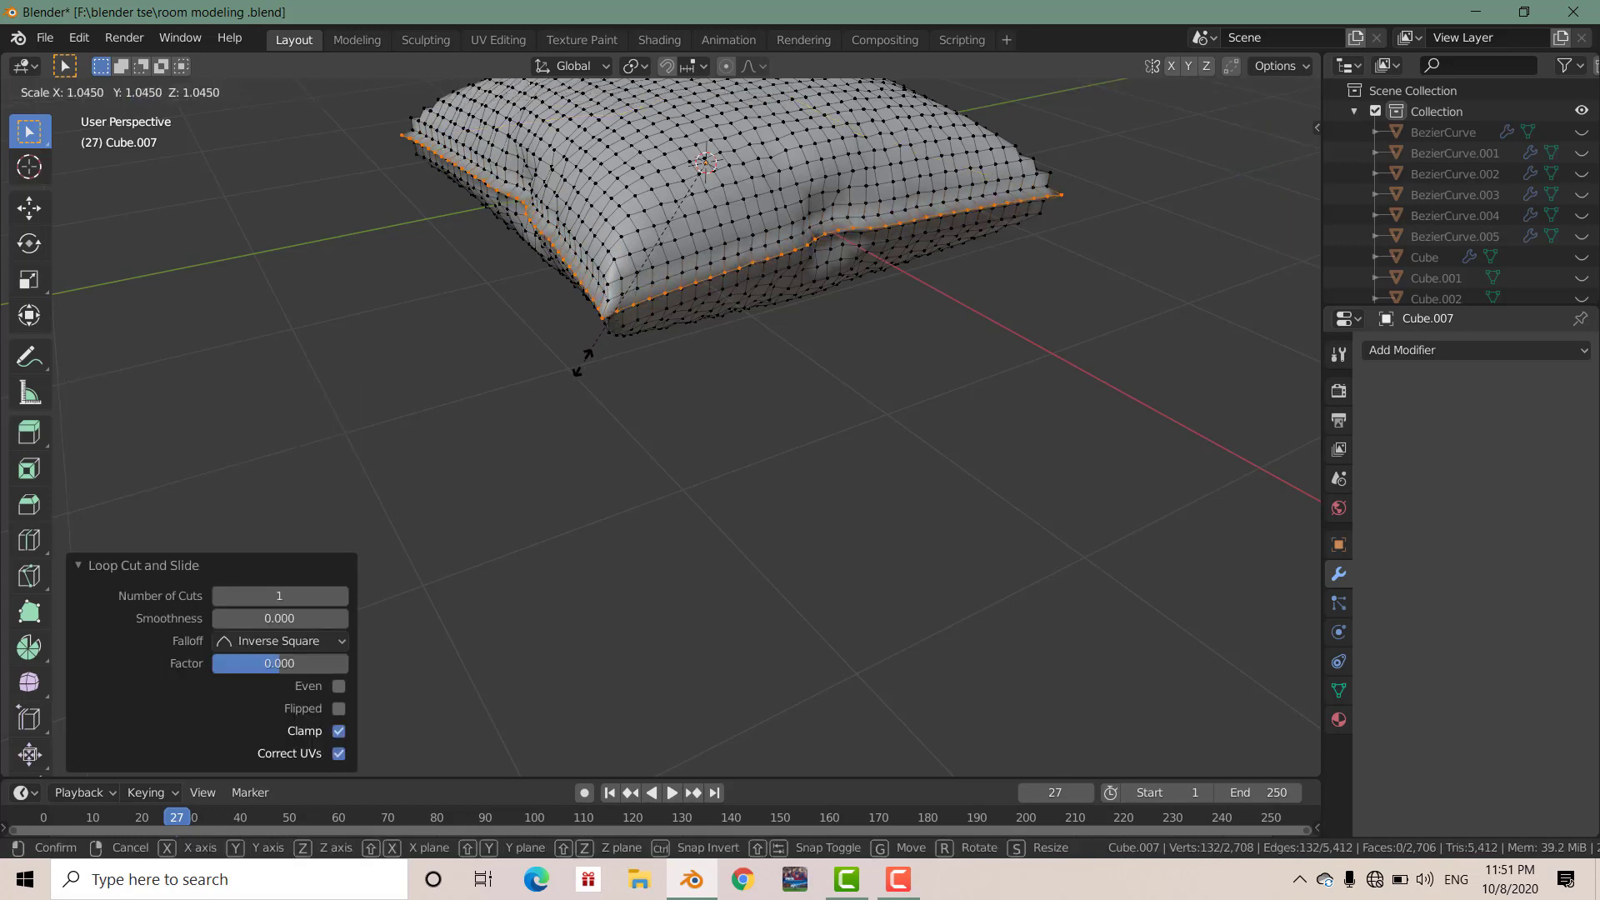
pyautogui.click(581, 361)
pyautogui.scroll(-5, 632, 293)
pyautogui.scroll(4, 697, 398)
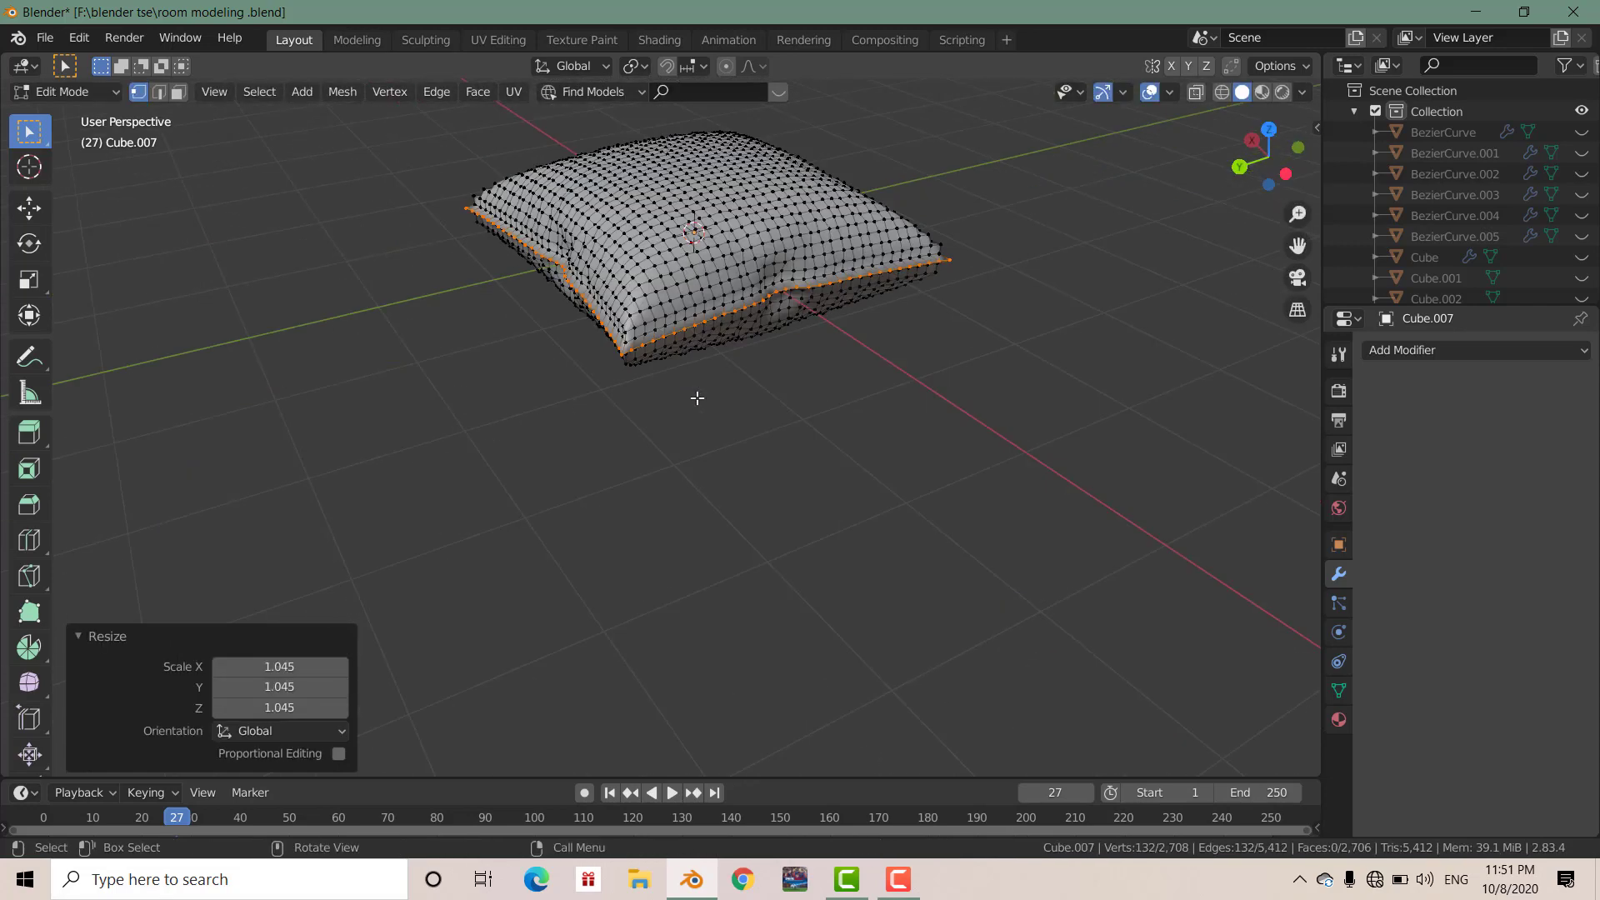
pyautogui.press('Tab')
pyautogui.moveTo(677, 352)
pyautogui.mouseDown(button='middle')
pyautogui.moveTo(721, 335)
pyautogui.moveTo(736, 347)
pyautogui.moveTo(653, 339)
pyautogui.moveTo(728, 372)
pyautogui.moveTo(791, 336)
pyautogui.moveTo(917, 353)
pyautogui.moveTo(861, 297)
pyautogui.moveTo(794, 489)
pyautogui.moveTo(976, 373)
pyautogui.mouseUp(button='middle')
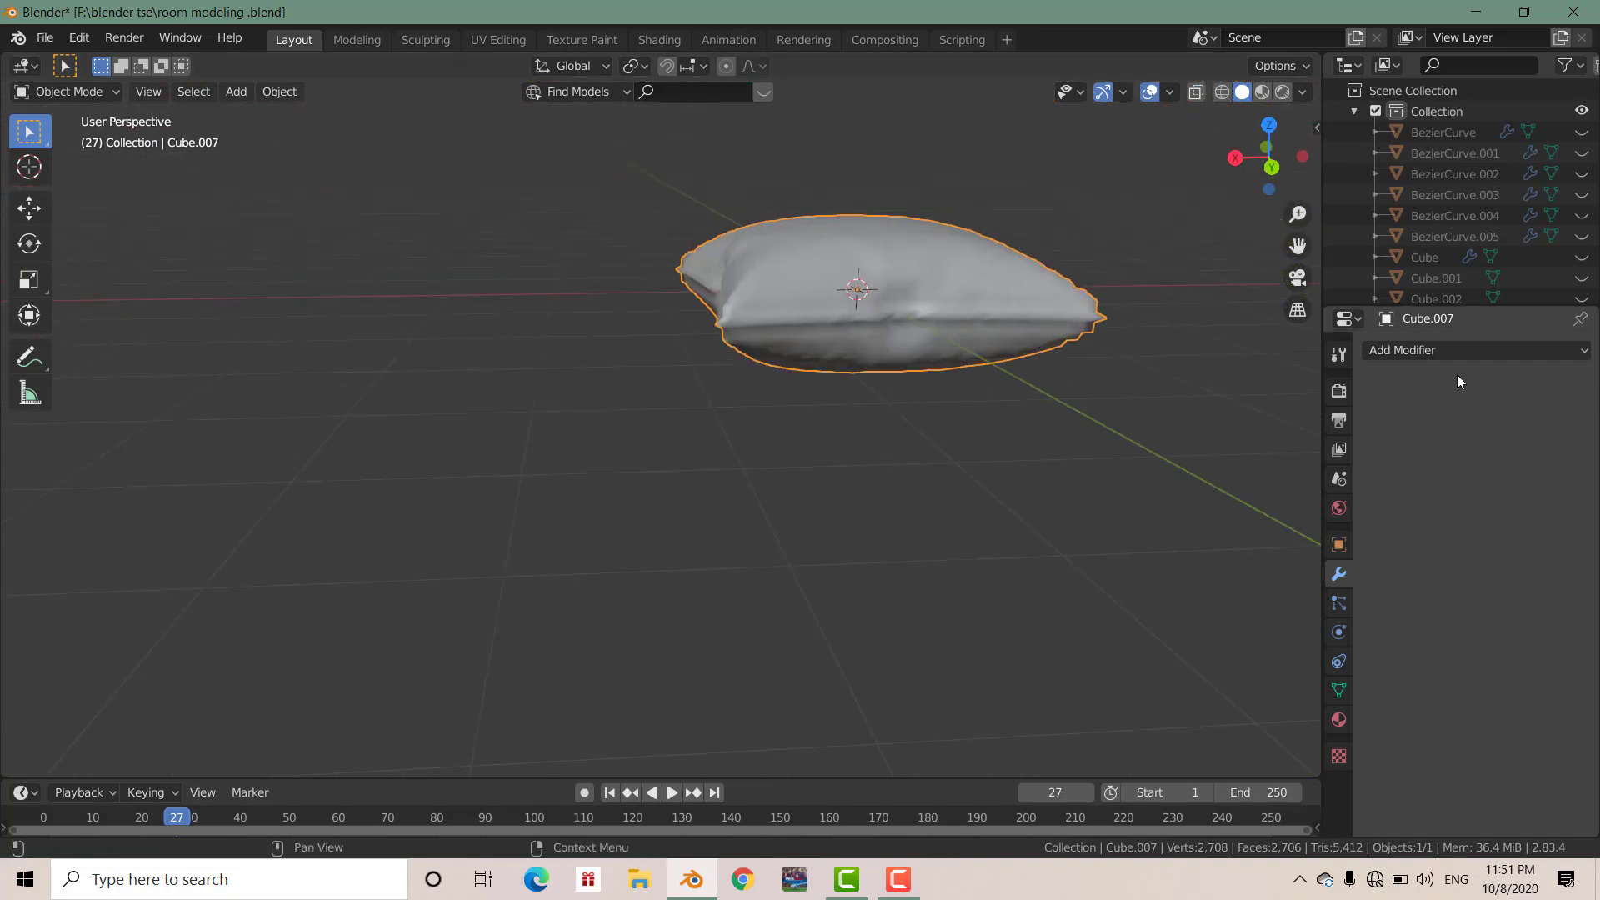
# Add a Subdivision Surface modifier to the pillow with viewport level 3.
pyautogui.click(1449, 349)
pyautogui.click(1212, 685)
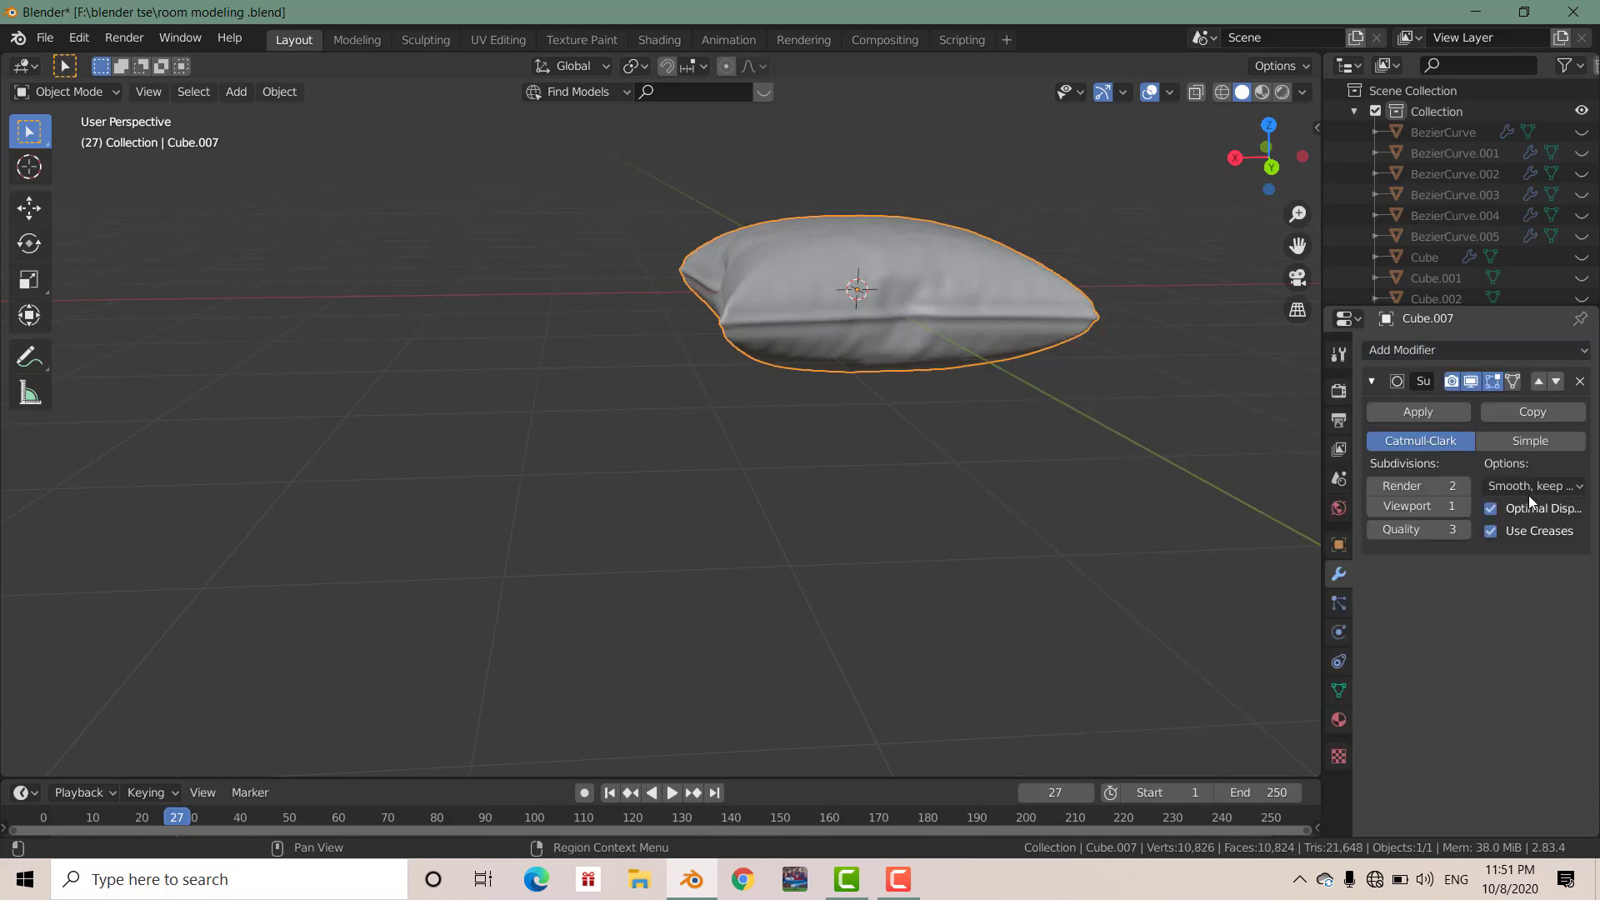
pyautogui.click(1463, 506)
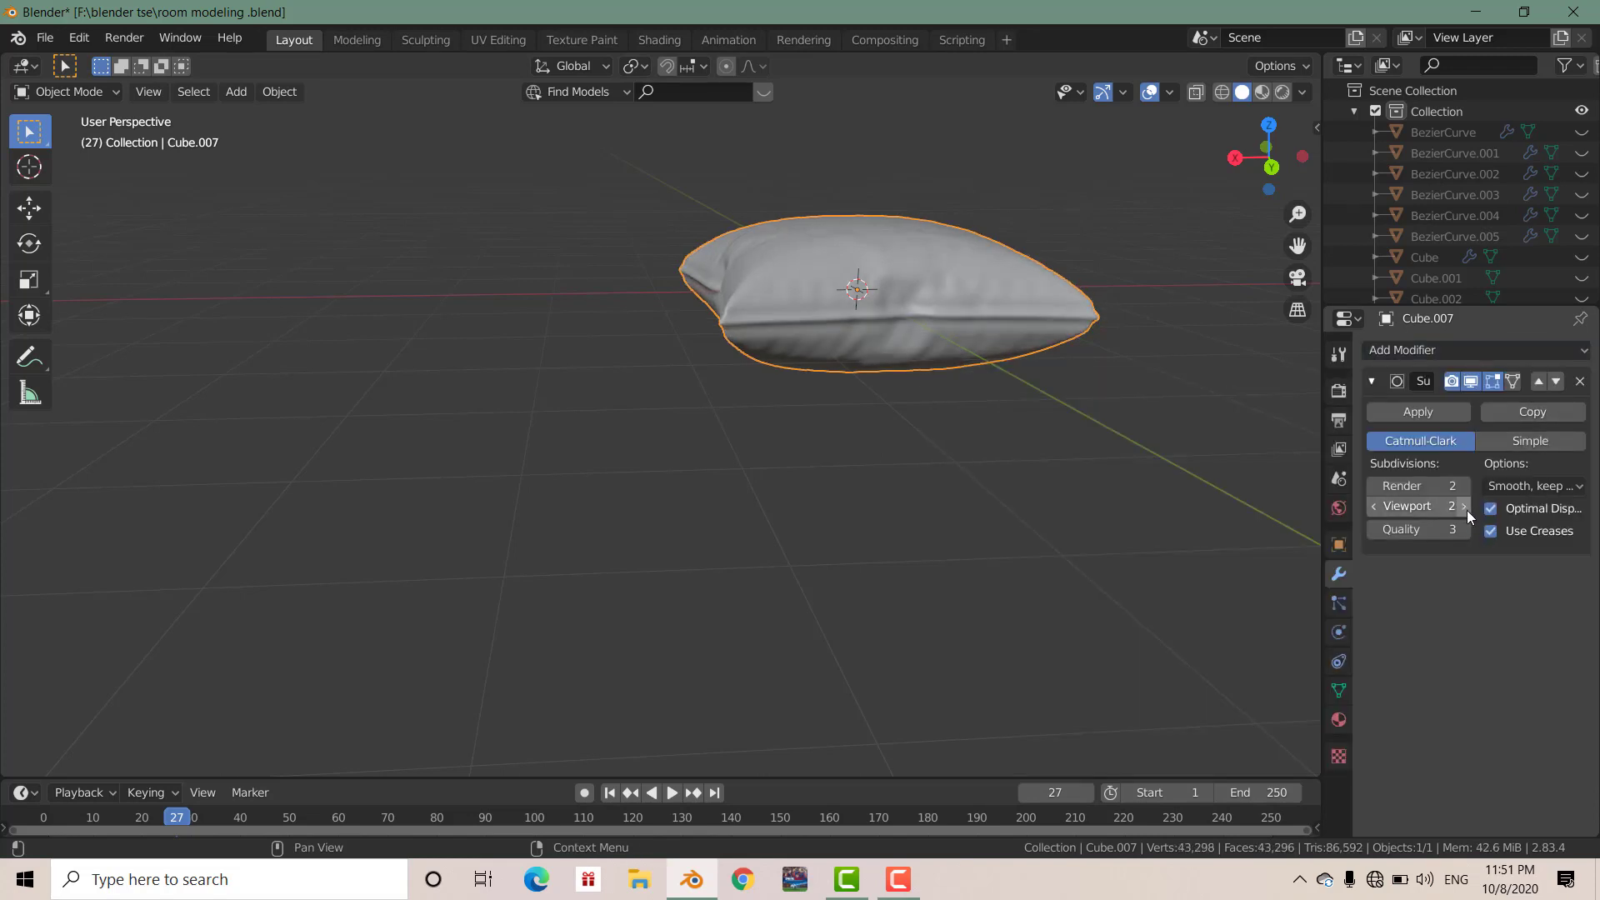
pyautogui.click(1463, 506)
pyautogui.moveTo(887, 369)
pyautogui.mouseDown(button='middle')
pyautogui.moveTo(783, 407)
pyautogui.moveTo(714, 458)
pyautogui.mouseUp(button='middle')
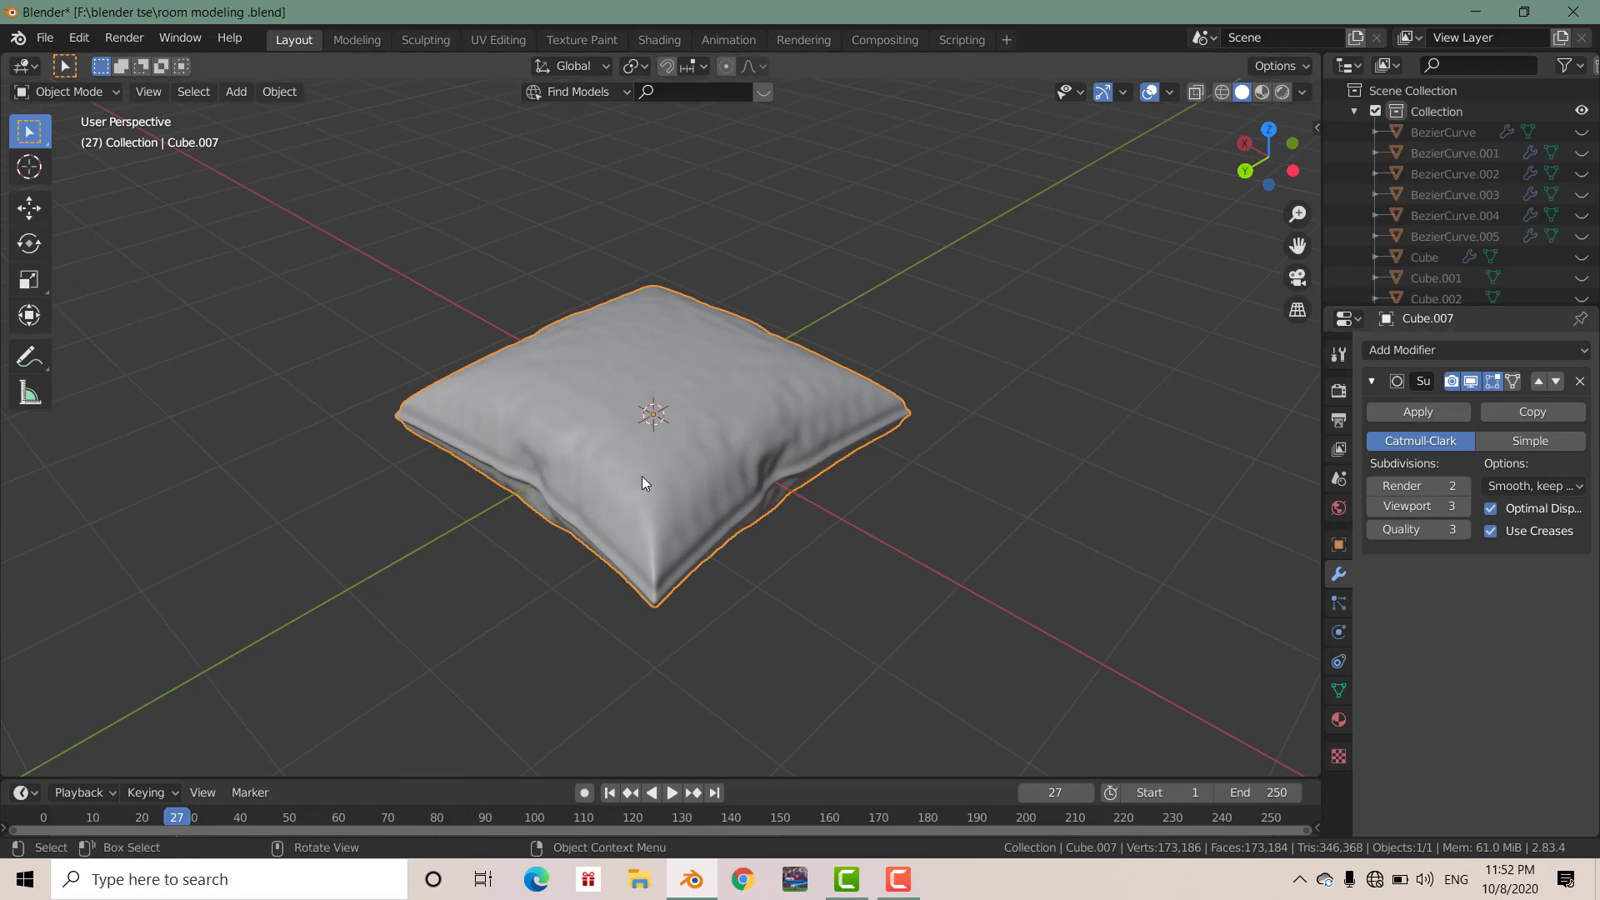
# Shade the pillow smooth and apply the Subdivision Surface modifier.
pyautogui.rightClick(662, 452)
pyautogui.click(700, 450)
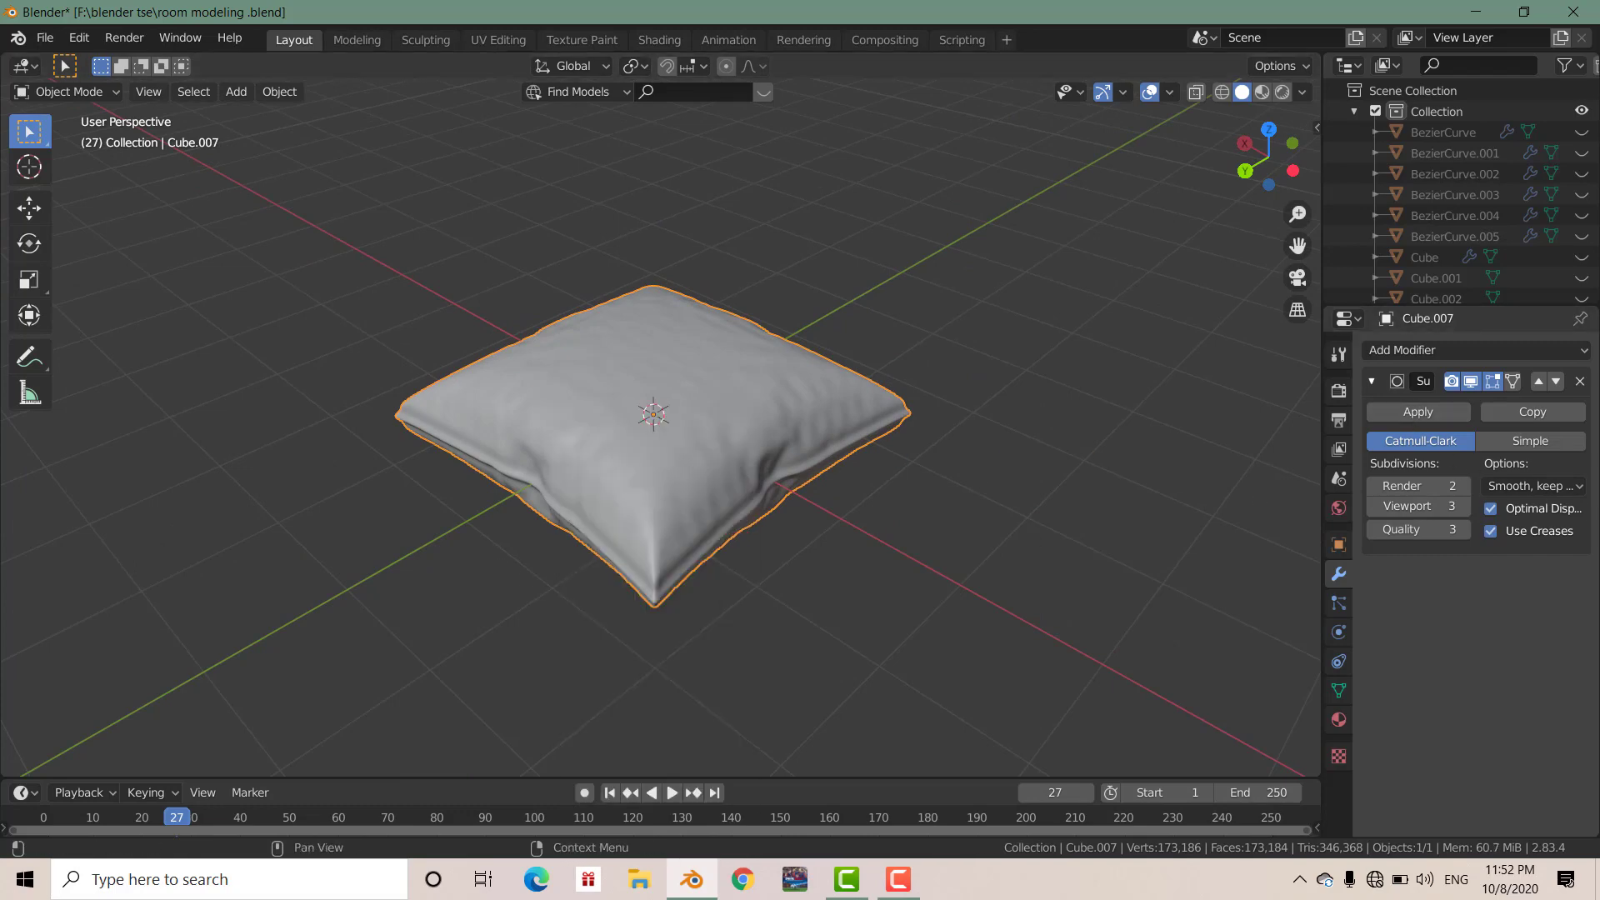
pyautogui.click(1388, 412)
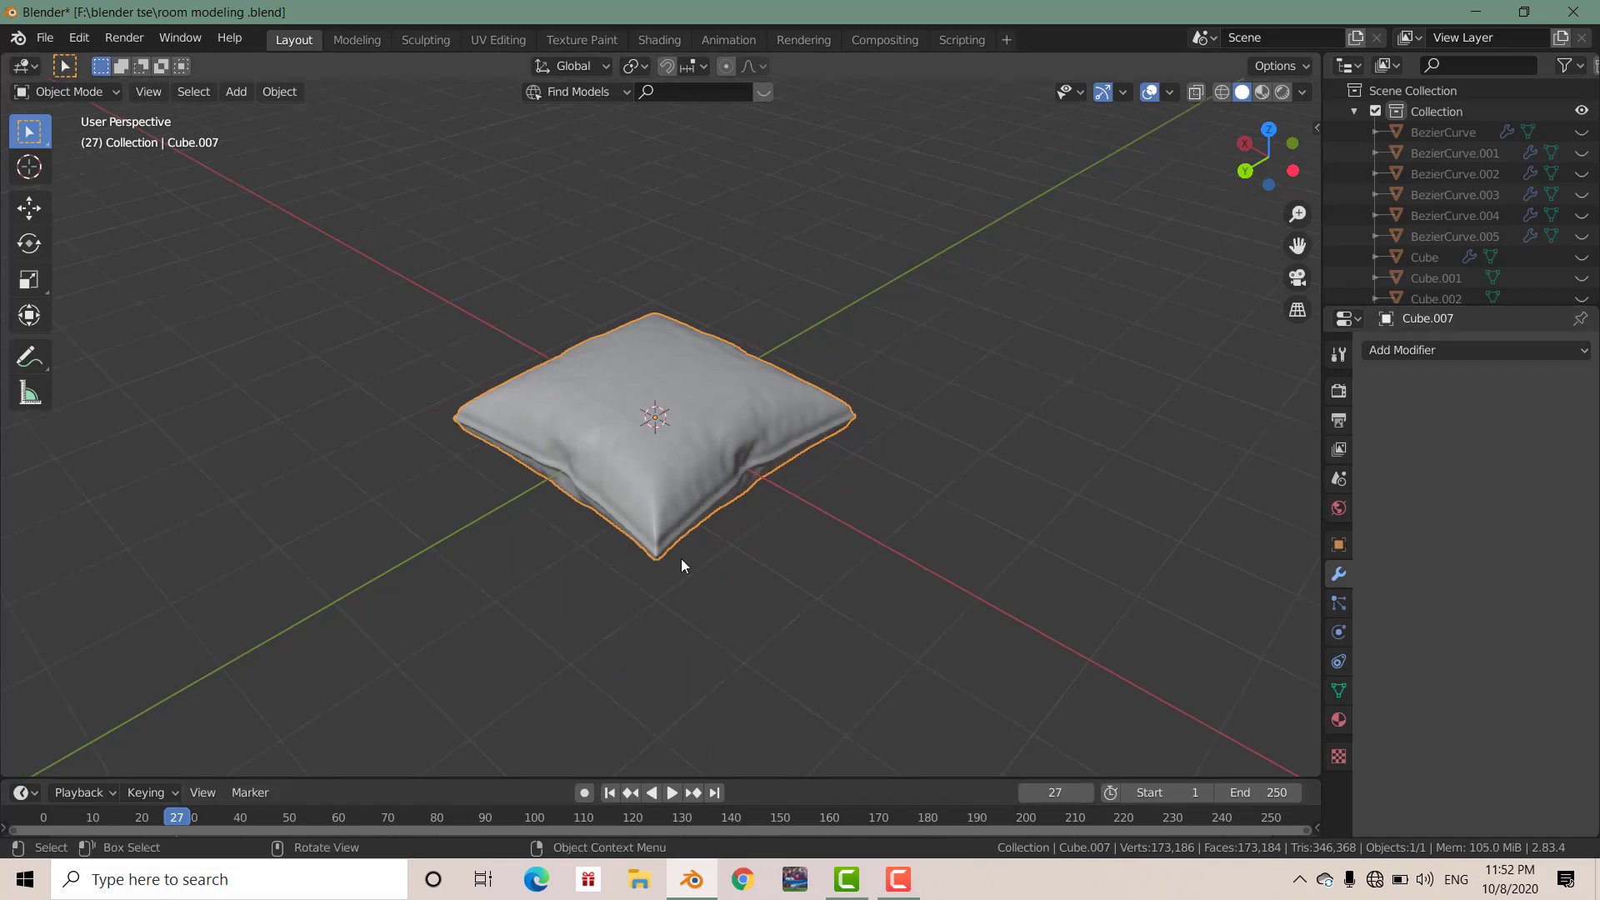
pyautogui.moveTo(681, 558)
pyautogui.mouseDown(button='middle')
pyautogui.moveTo(846, 542)
pyautogui.moveTo(745, 416)
pyautogui.moveTo(740, 551)
pyautogui.moveTo(871, 497)
pyautogui.moveTo(838, 558)
pyautogui.moveTo(806, 550)
pyautogui.moveTo(577, 401)
pyautogui.mouseUp(button='middle')
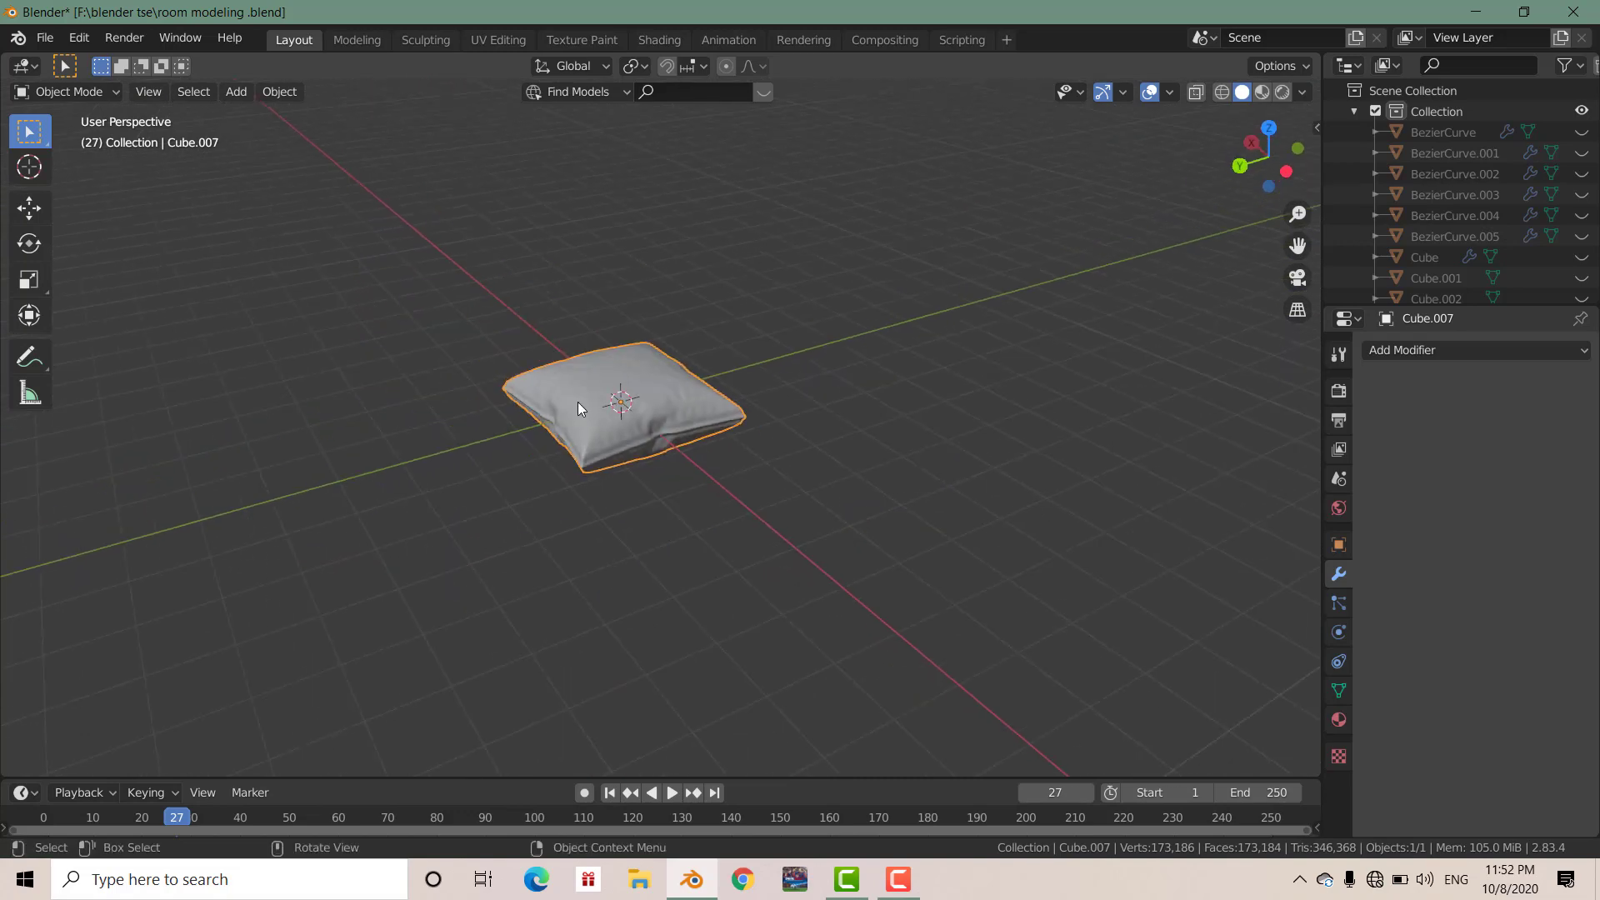
# Unhide all room objects and orbit to see the bench, cabinet and bed.
pyautogui.hotkey('alt', 'h')
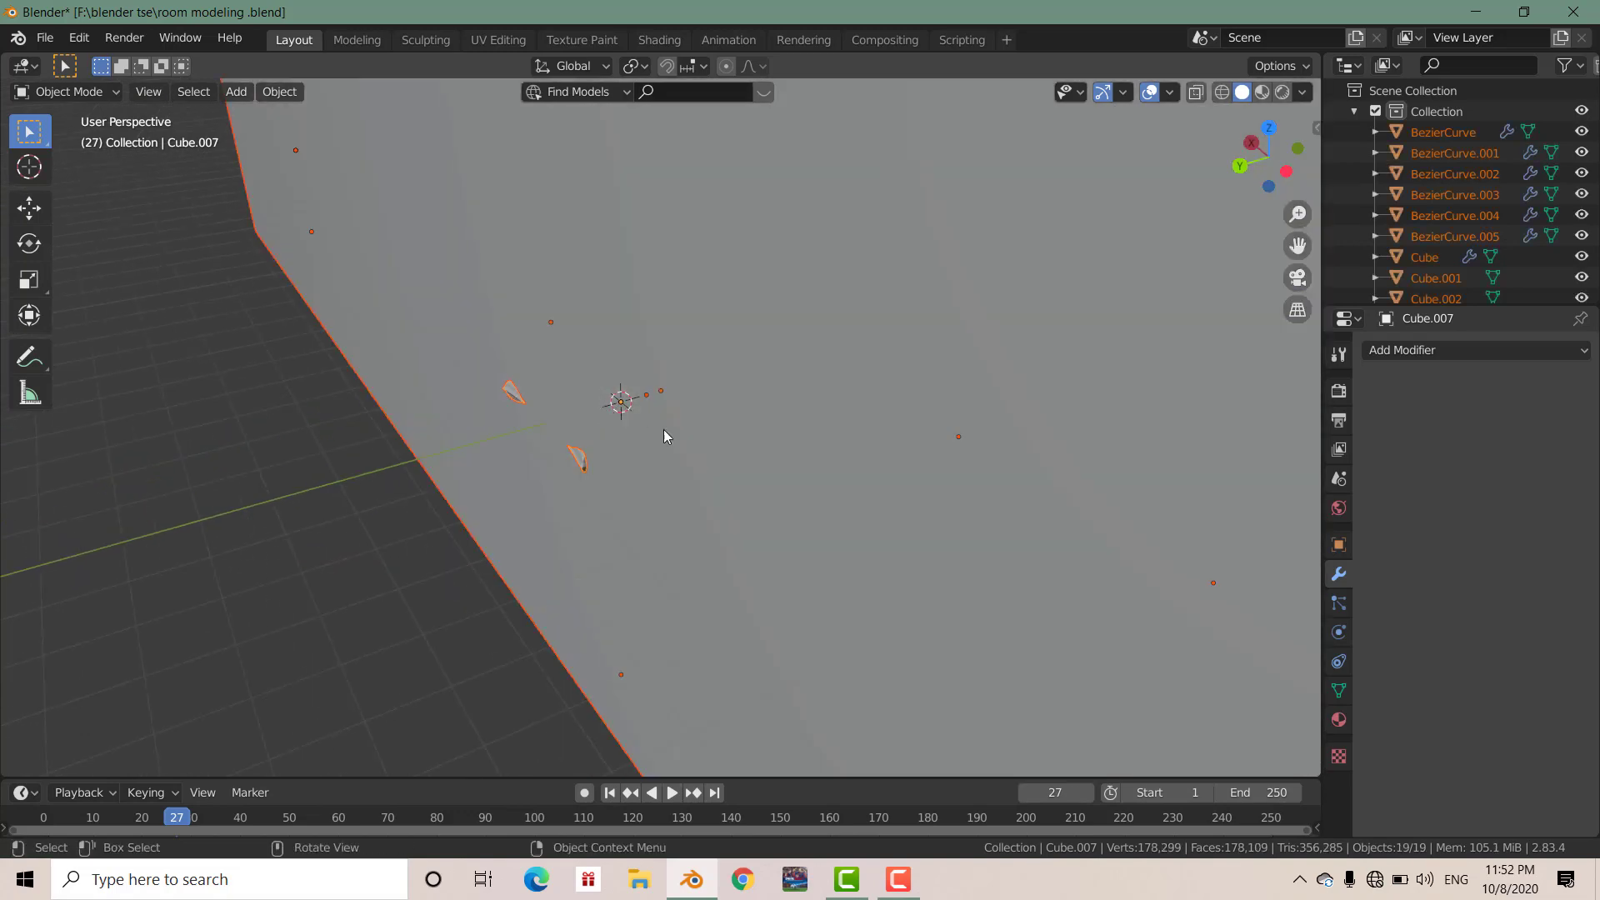
pyautogui.scroll(-6, 664, 428)
pyautogui.moveTo(571, 487); pyautogui.dragTo(587, 491, button='middle')
pyautogui.press('g')
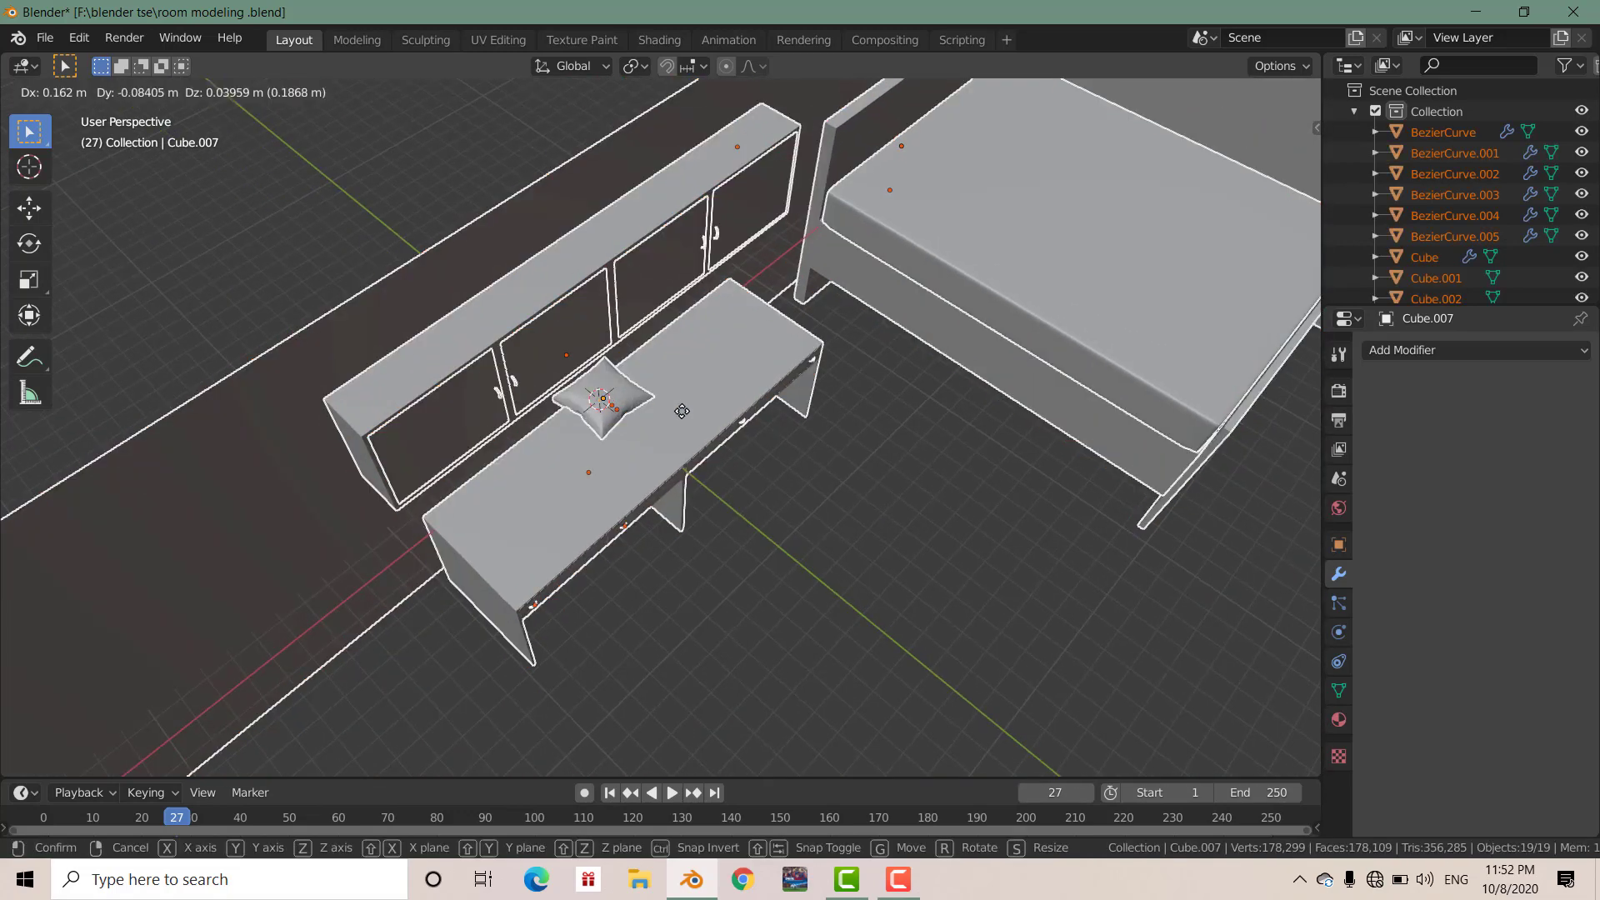
pyautogui.press('Escape')
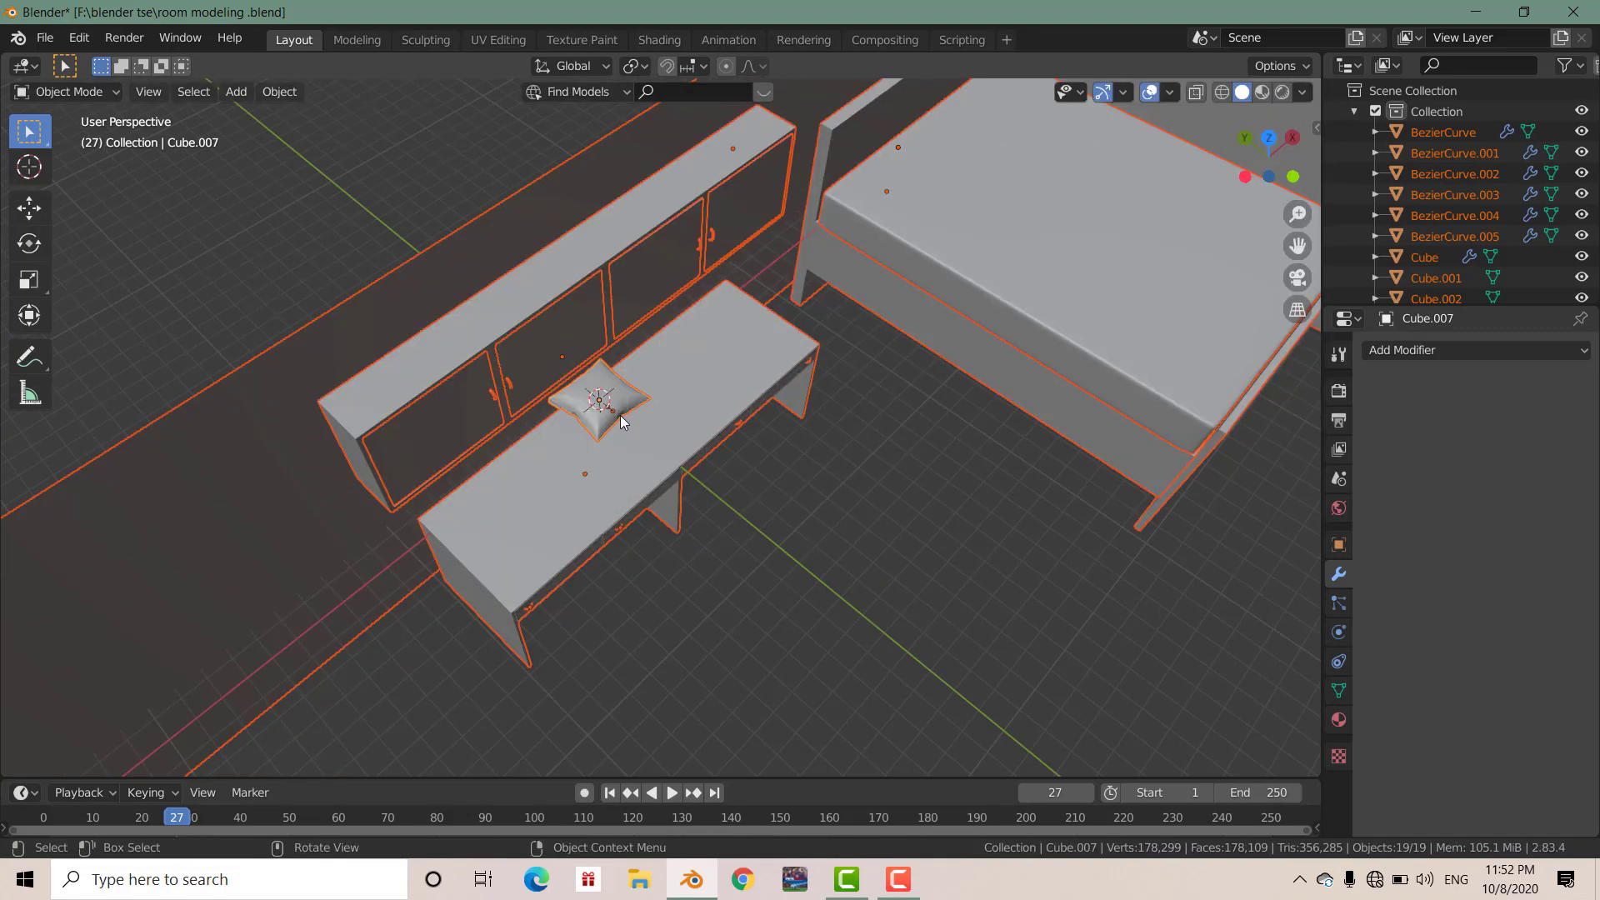
# Select the pillow on the bench and drop it roughly onto the bed.
pyautogui.click(620, 421)
pyautogui.moveTo(615, 408); pyautogui.dragTo(616, 393, button='middle')
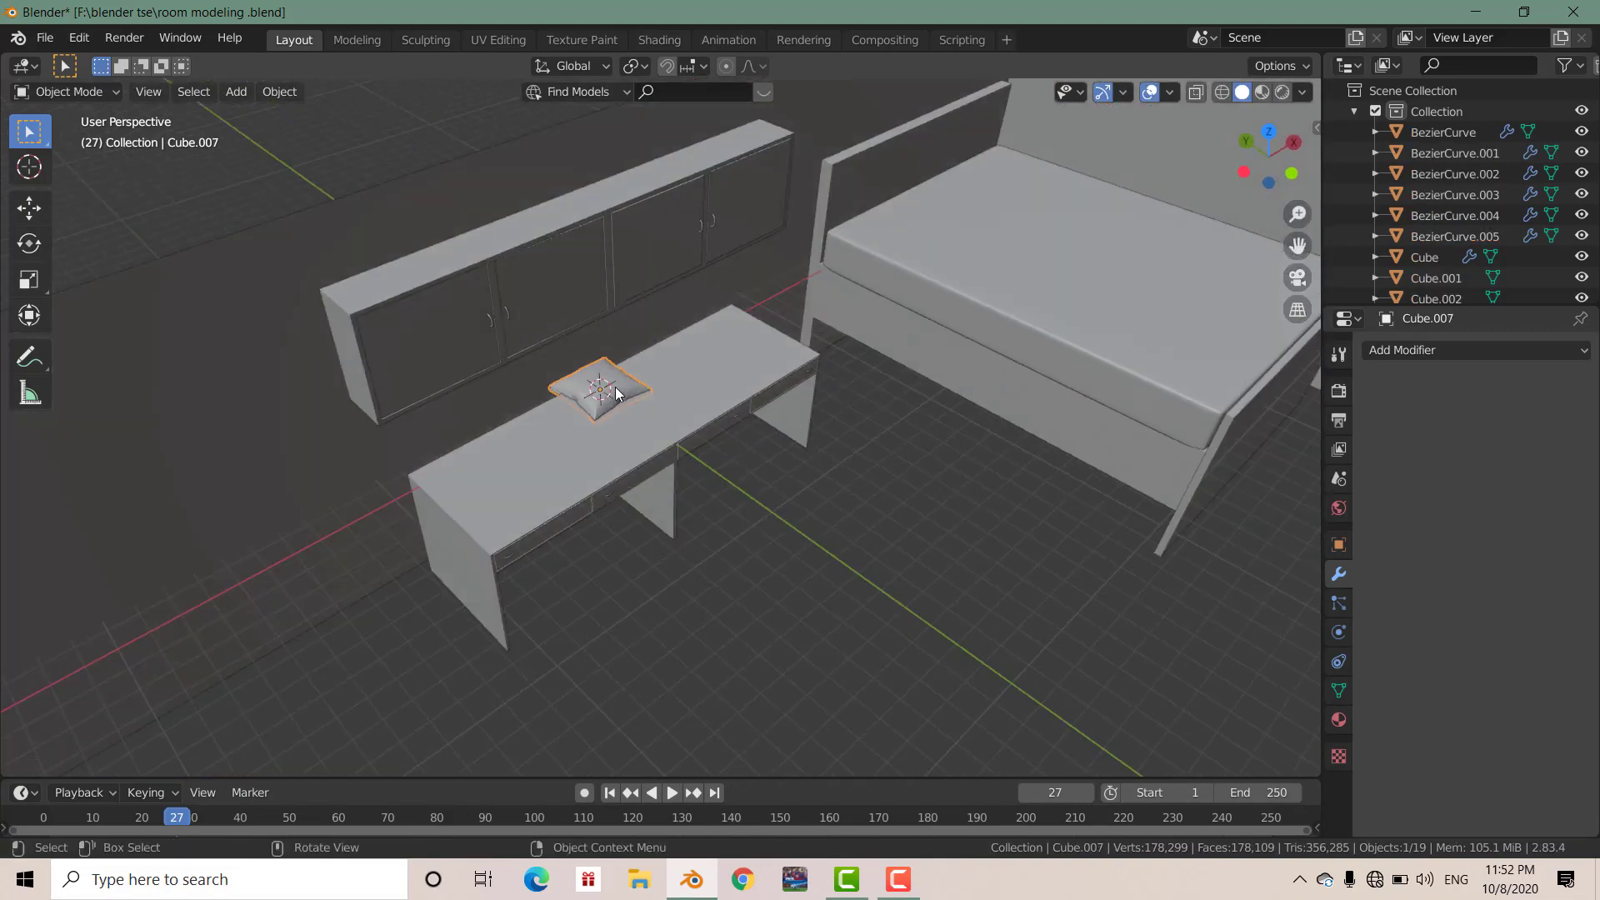
pyautogui.press('g')
pyautogui.click(1056, 170)
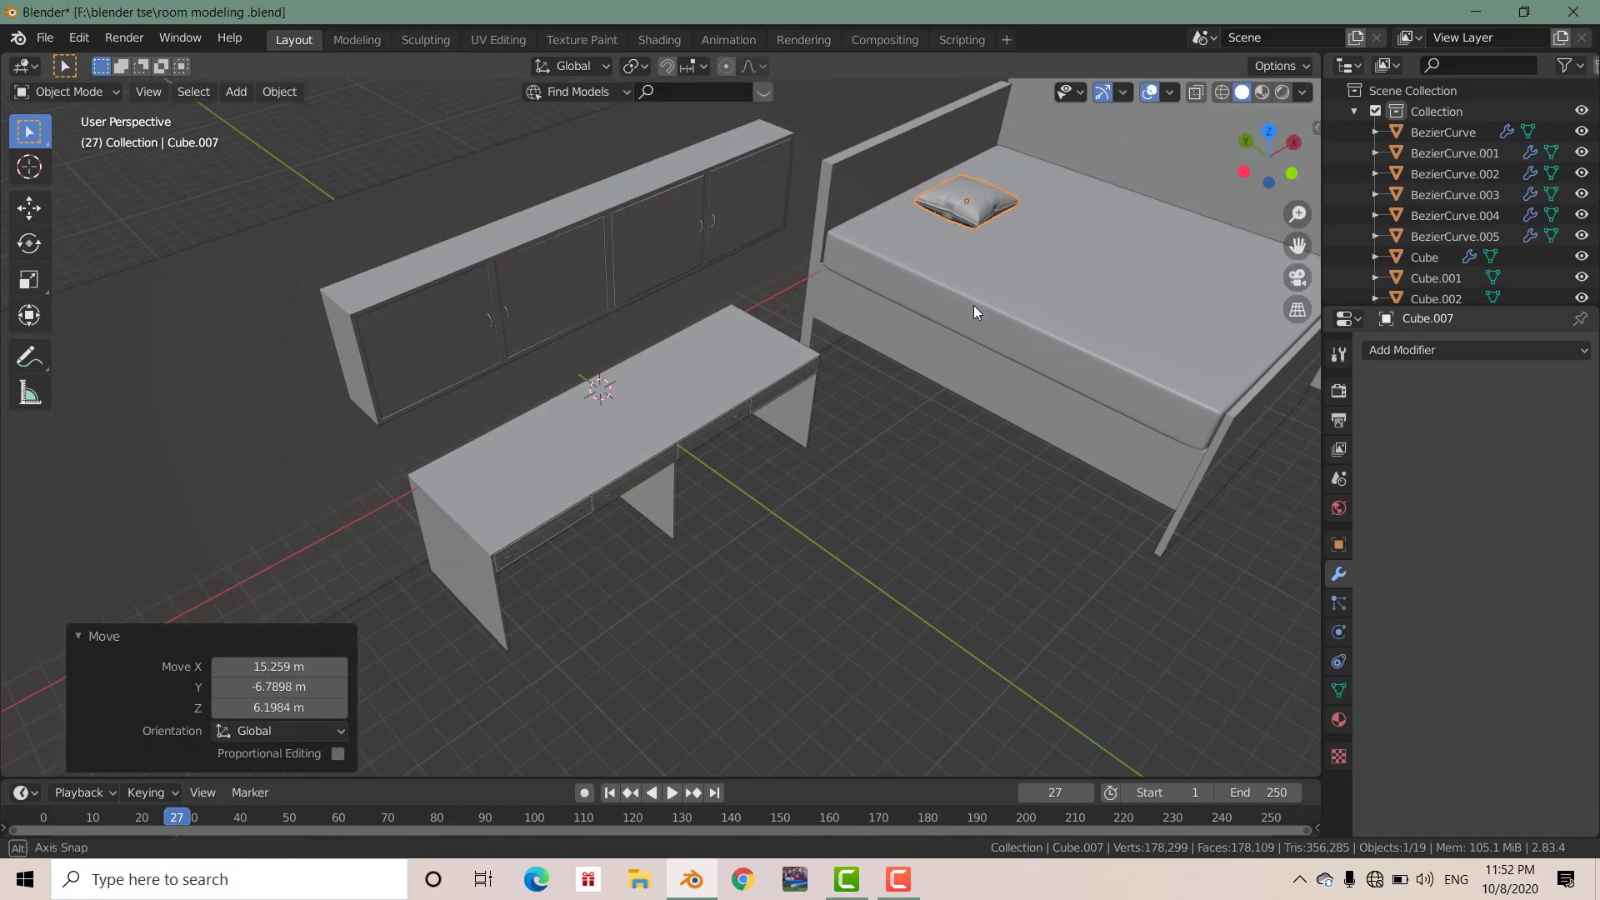
# In see-through front view, lower the pillow along Z onto the bed.
pyautogui.press('KP_1')
pyautogui.hotkey('shift', 'z')
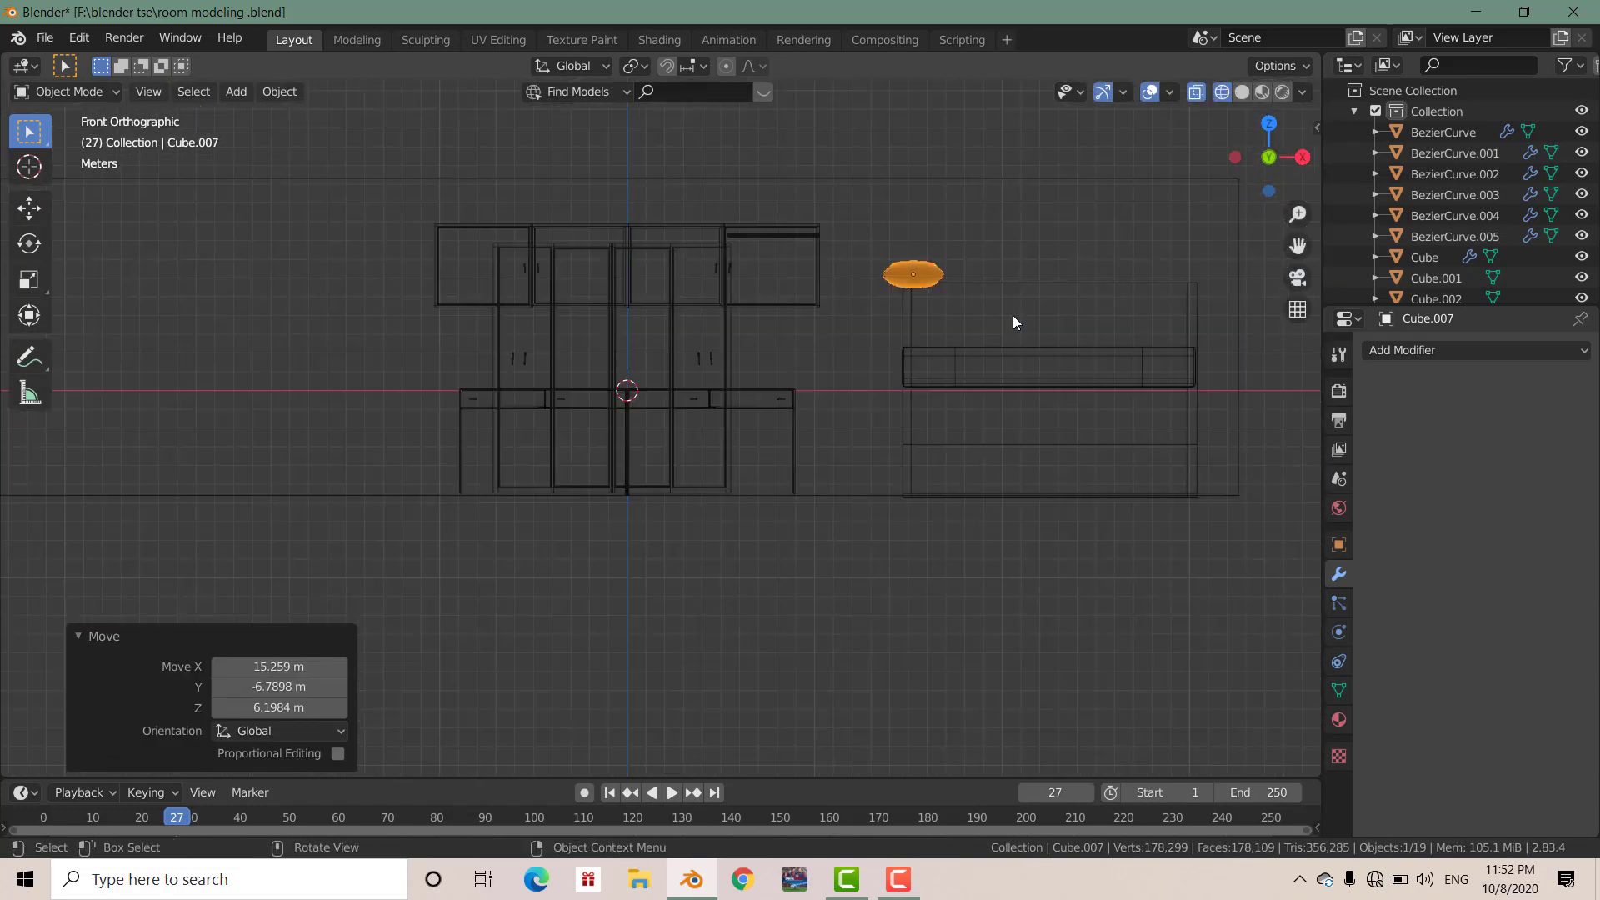
pyautogui.keyDown('shift'); pyautogui.moveTo(1012, 322); pyautogui.dragTo(603, 368, button='middle'); pyautogui.keyUp('shift')
pyautogui.scroll(4, 652, 405)
pyautogui.scroll(1, 651, 405)
pyautogui.press('g')
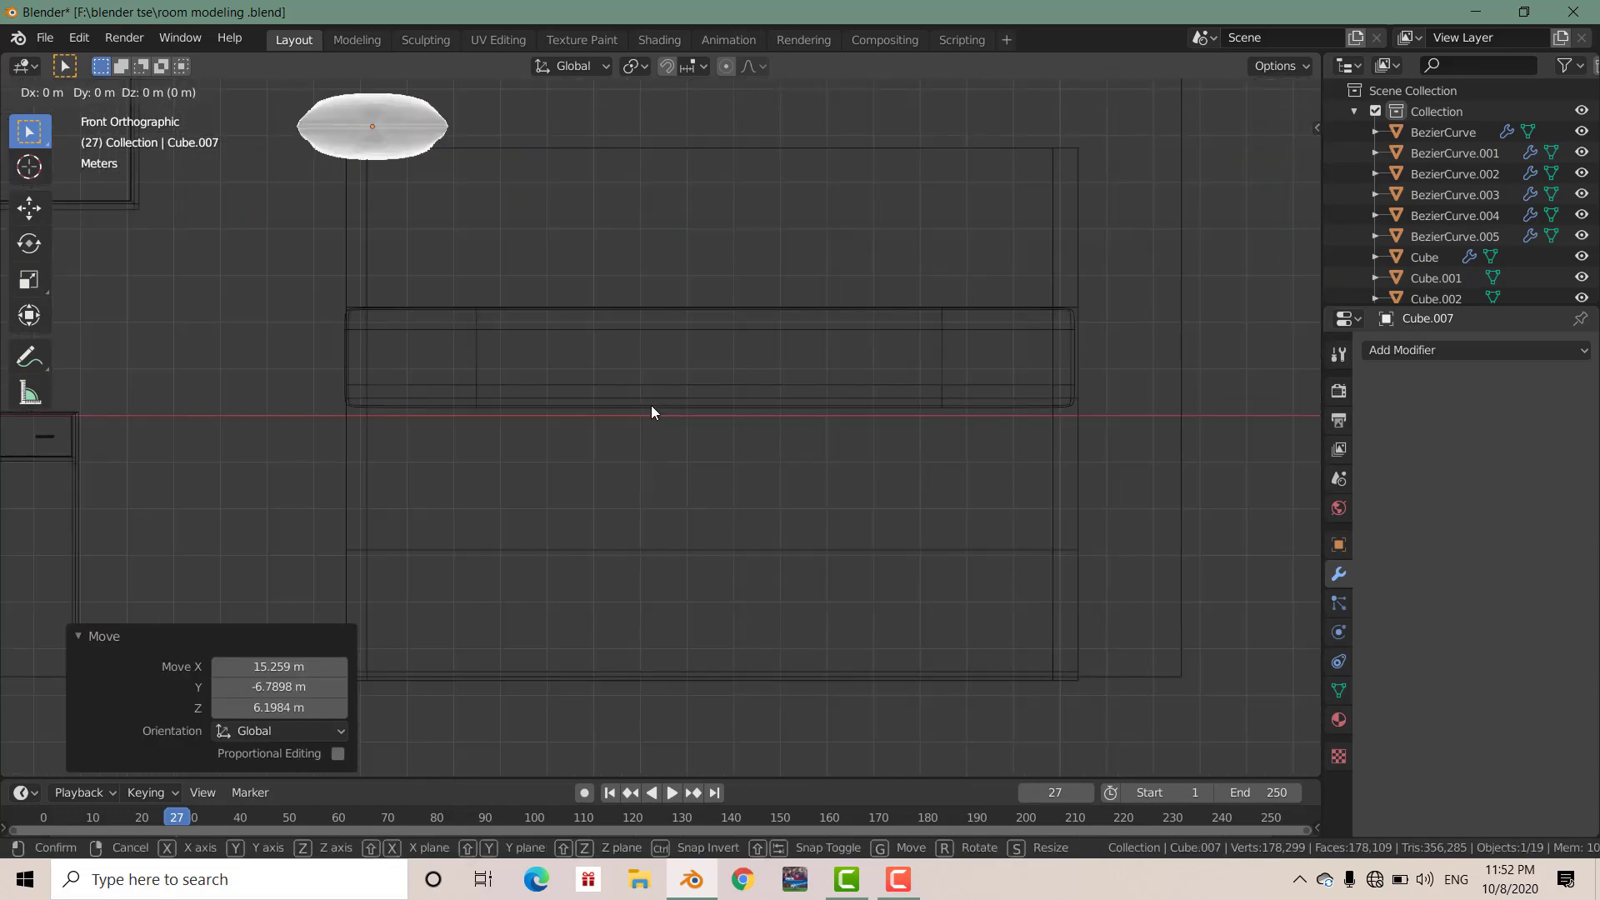
pyautogui.press('z')
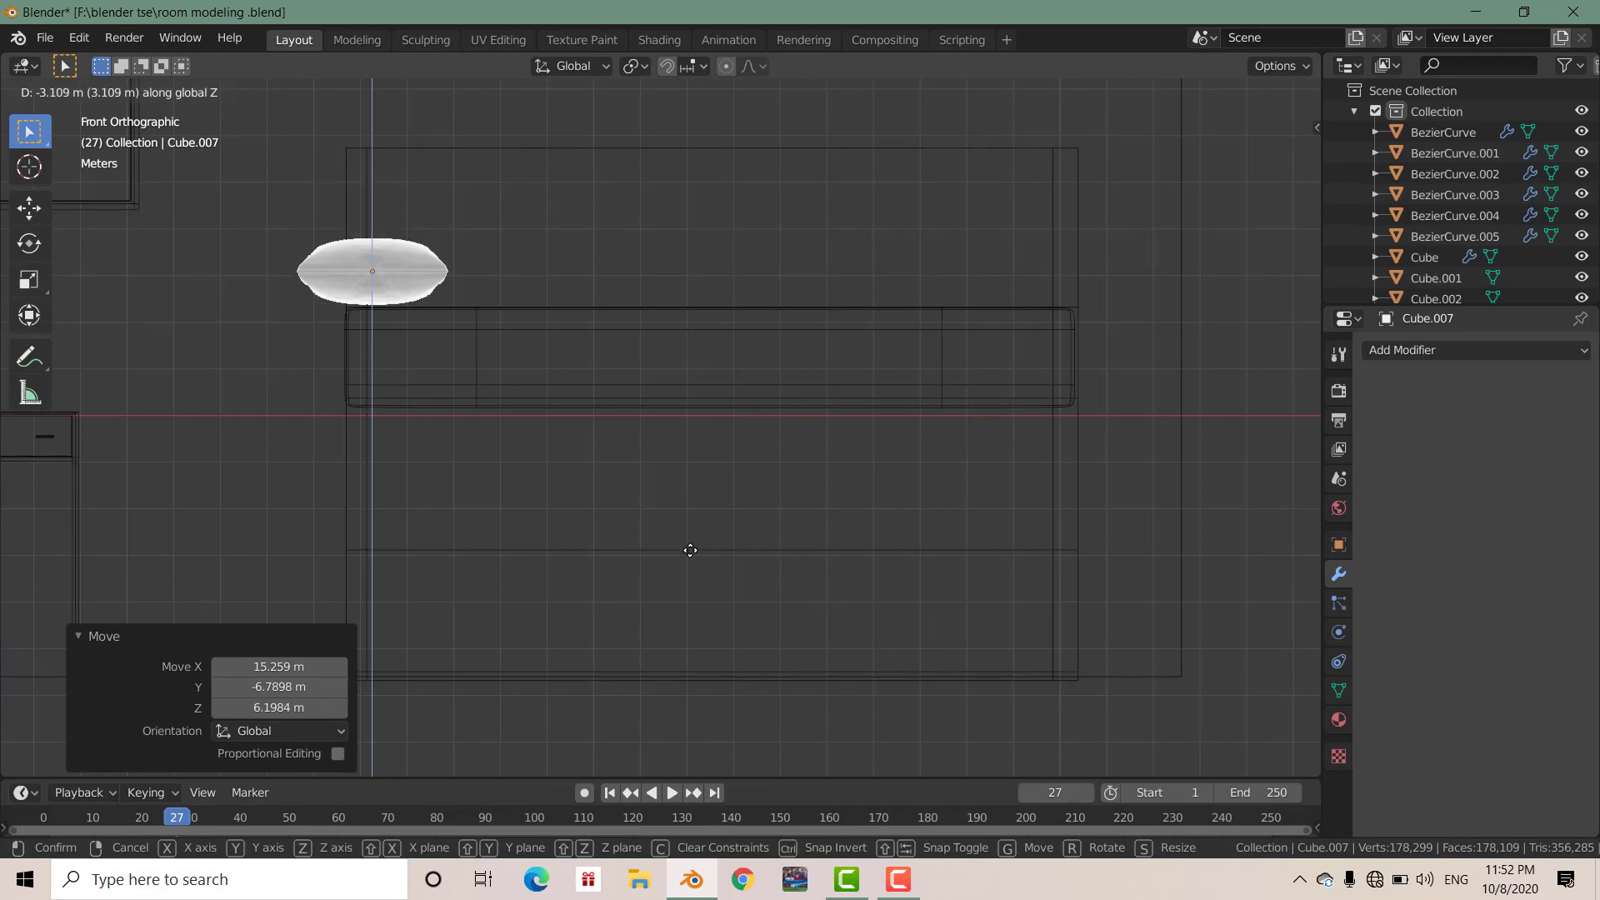
pyautogui.click(690, 550)
# Centre the pillow over the bed along X, then return to solid perspective view.
pyautogui.press('g')
pyautogui.press('y')
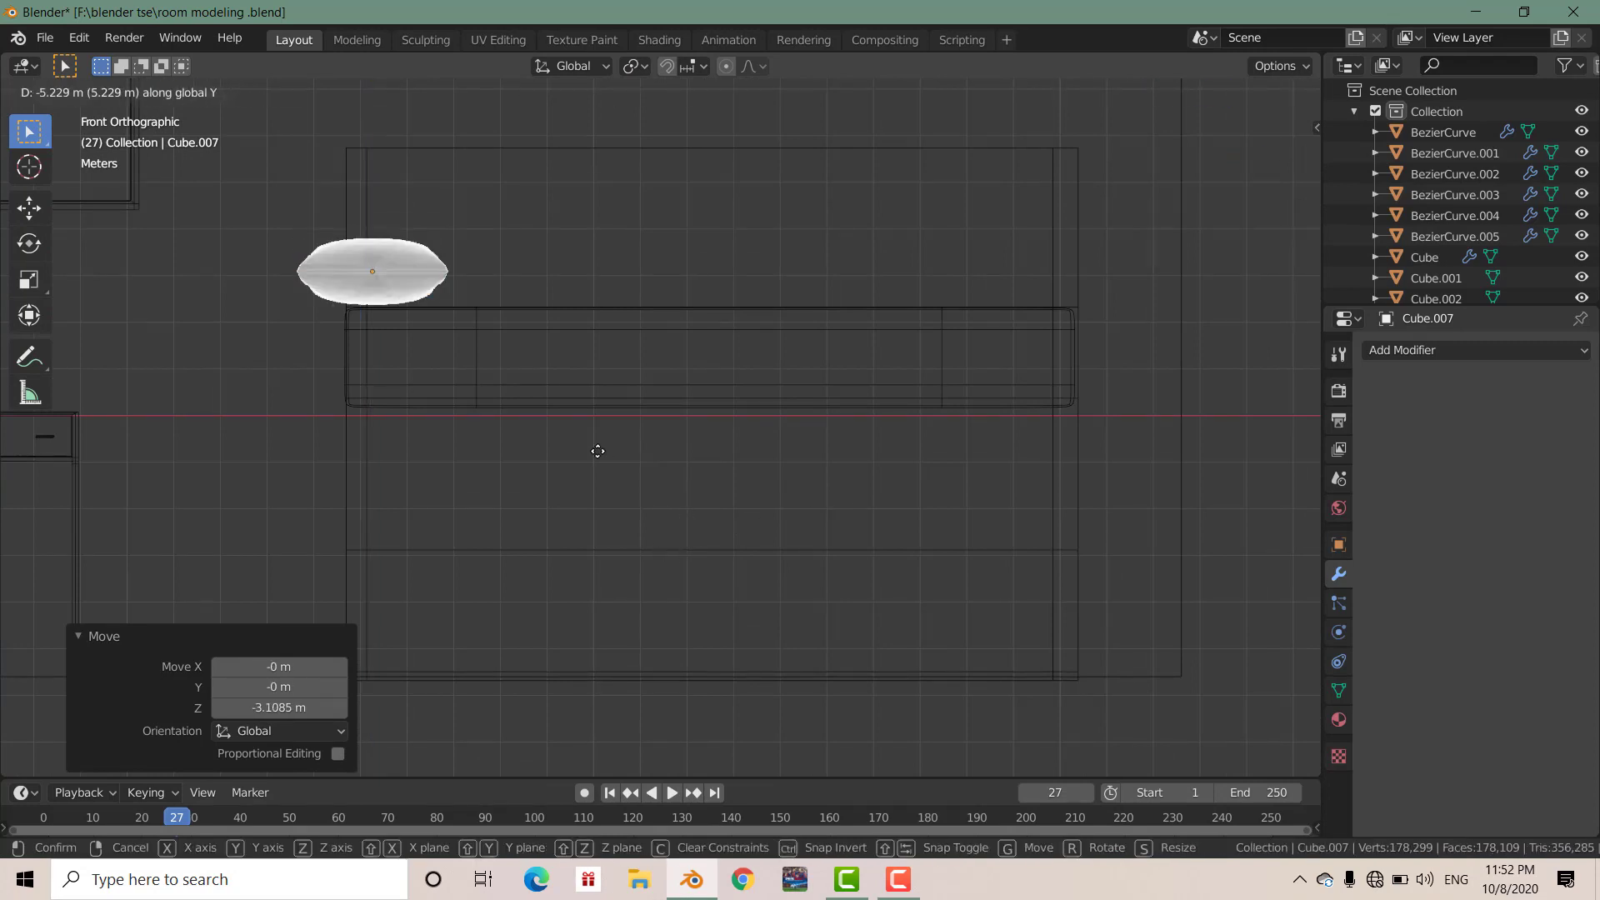
pyautogui.press('x')
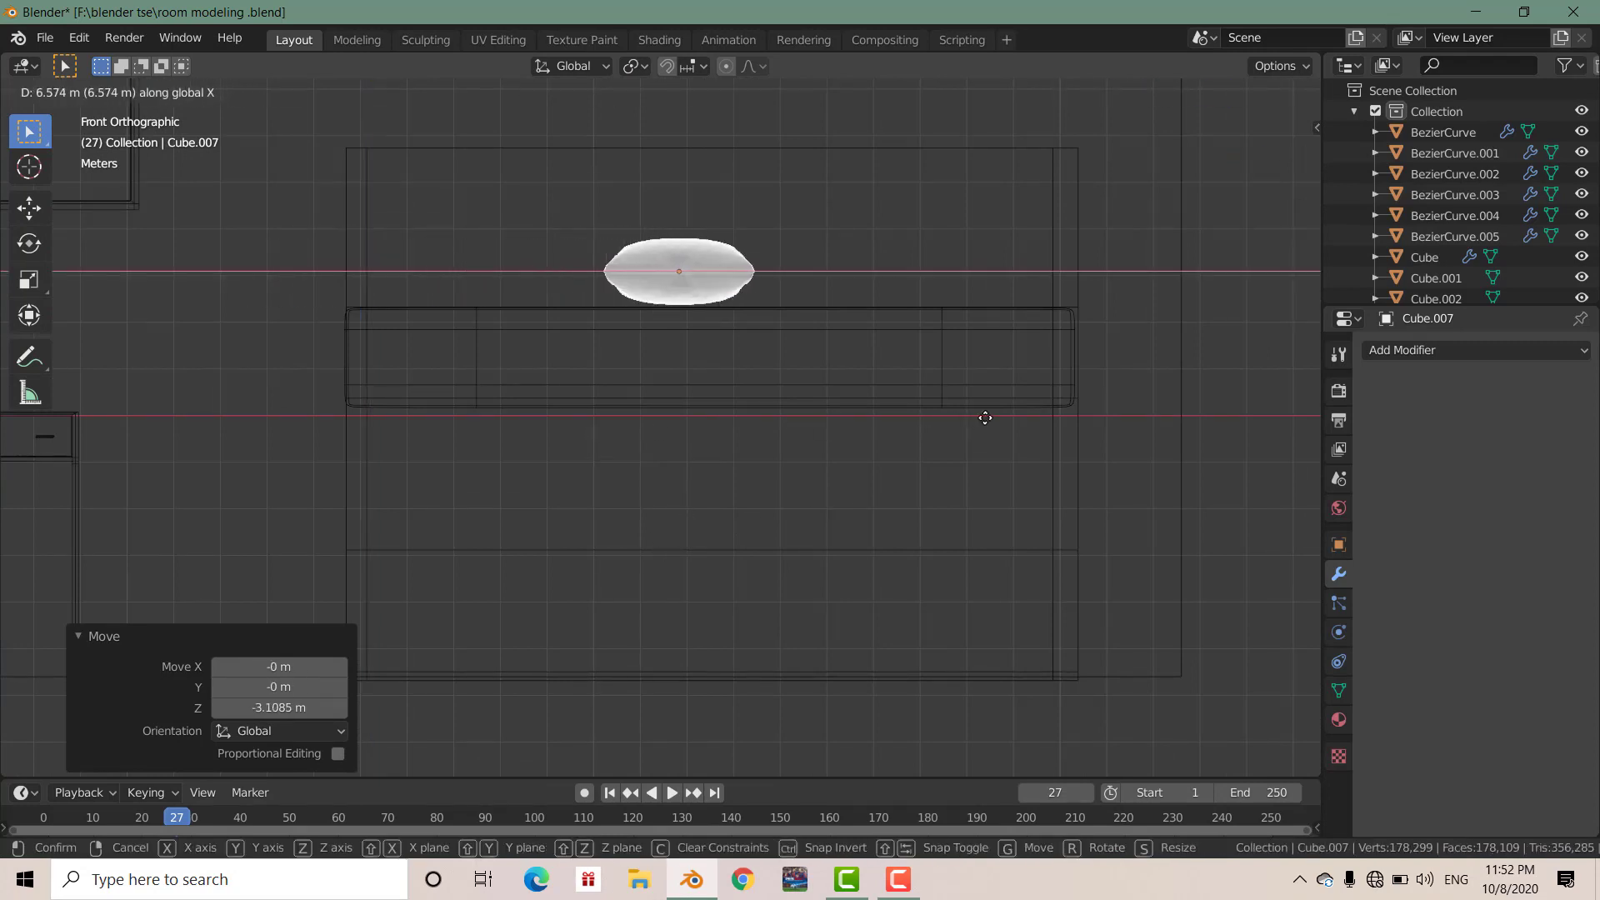
pyautogui.click(988, 418)
pyautogui.scroll(-3, 778, 343)
pyautogui.moveTo(778, 343); pyautogui.dragTo(982, 448, button='middle')
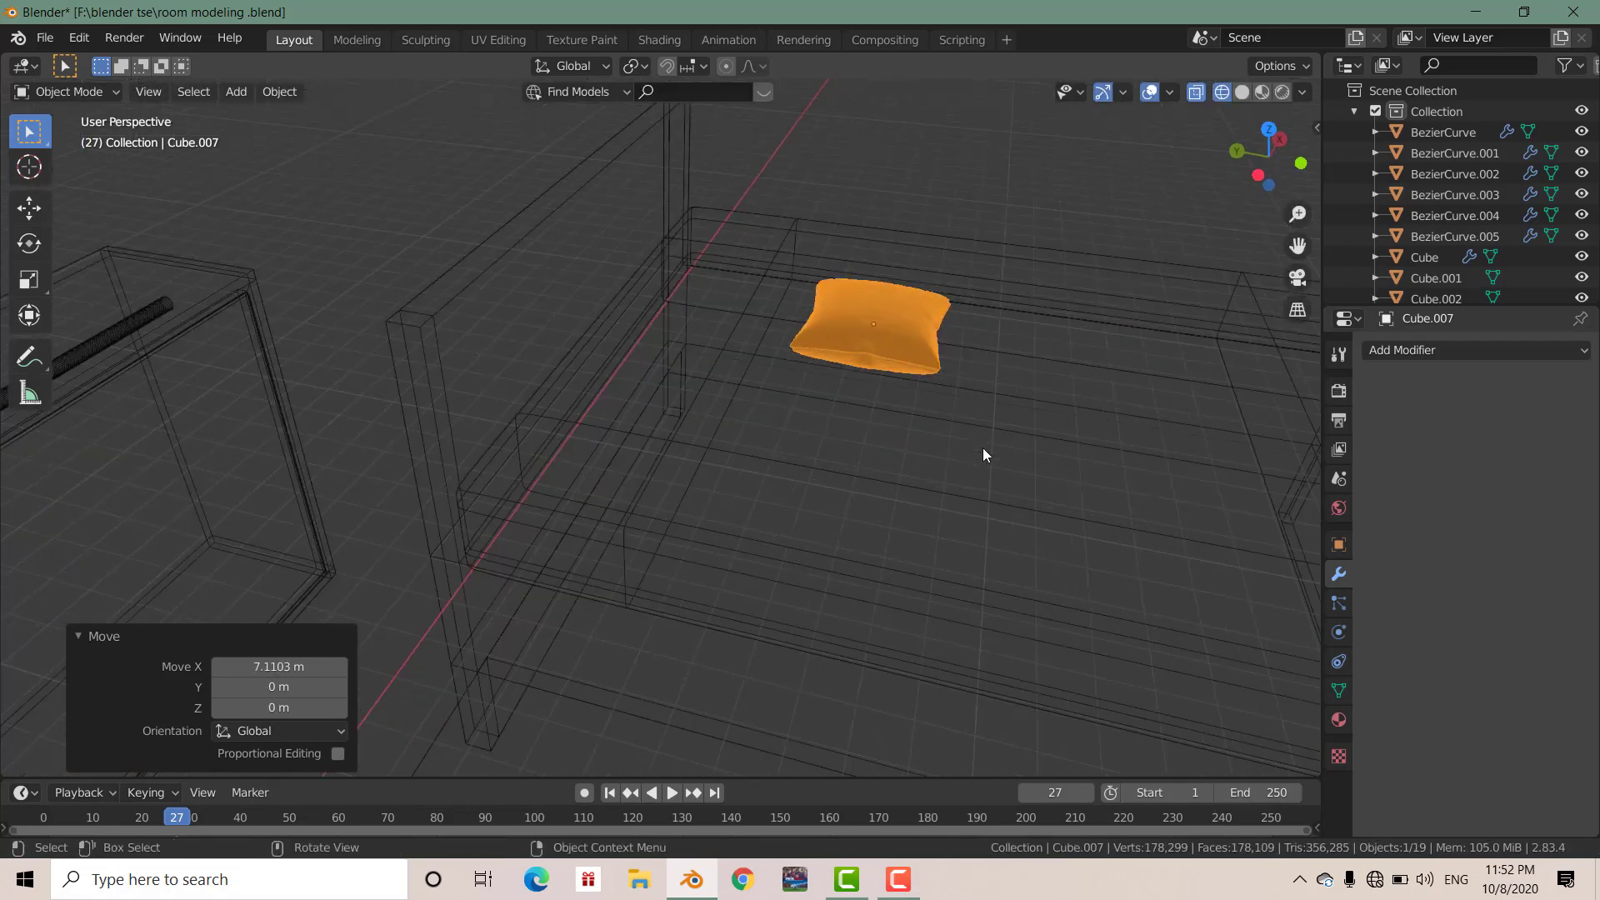
pyautogui.hotkey('shift', 'z')
pyautogui.scroll(3, 891, 407)
pyautogui.moveTo(892, 407); pyautogui.dragTo(837, 440, button='middle')
# Slide the pillow along Y until it rests against the headboard.
pyautogui.press('g')
pyautogui.press('y')
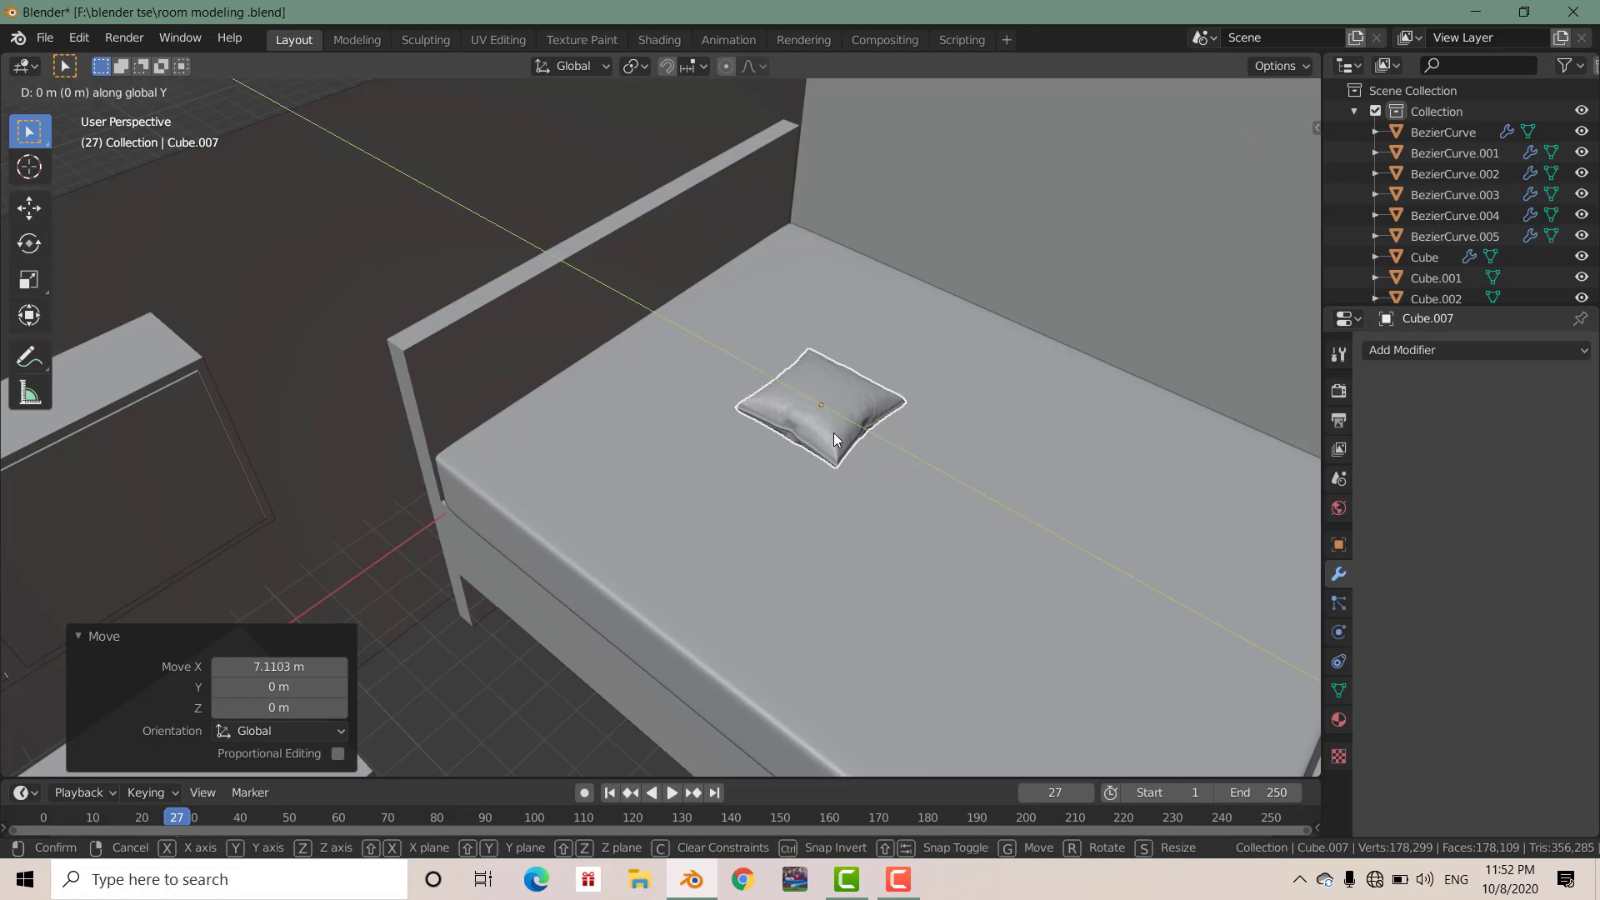
pyautogui.click(641, 370)
pyautogui.moveTo(642, 370); pyautogui.dragTo(622, 381, button='middle')
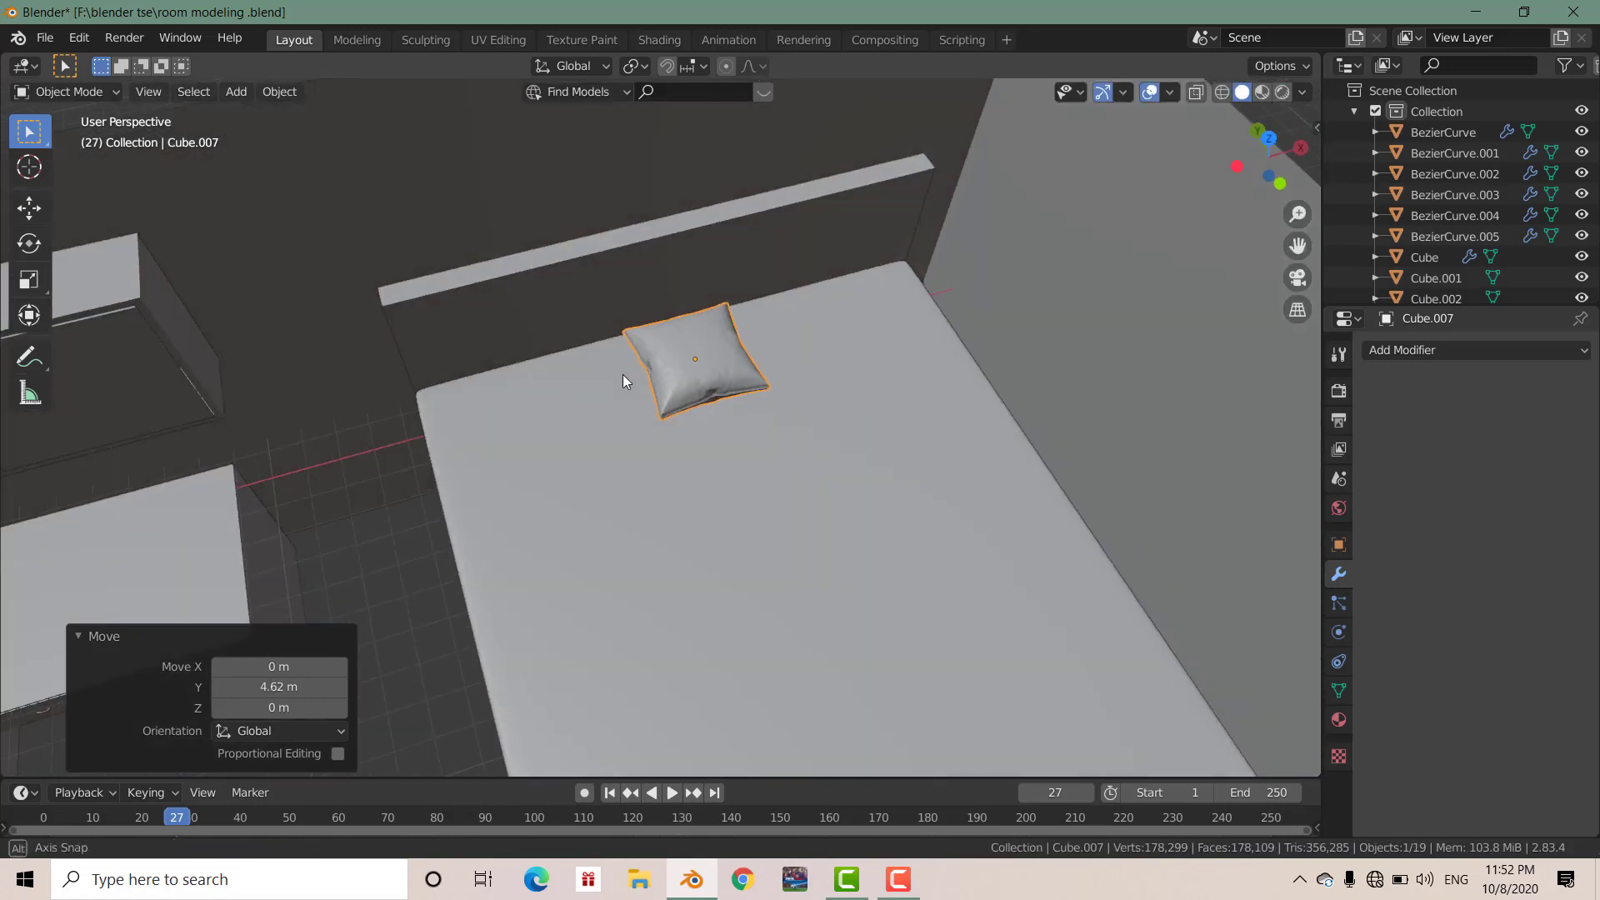
# Widen the pillow to 1.692 along X and begin sliding it sideways along X.
pyautogui.press('s')
pyautogui.press('x')
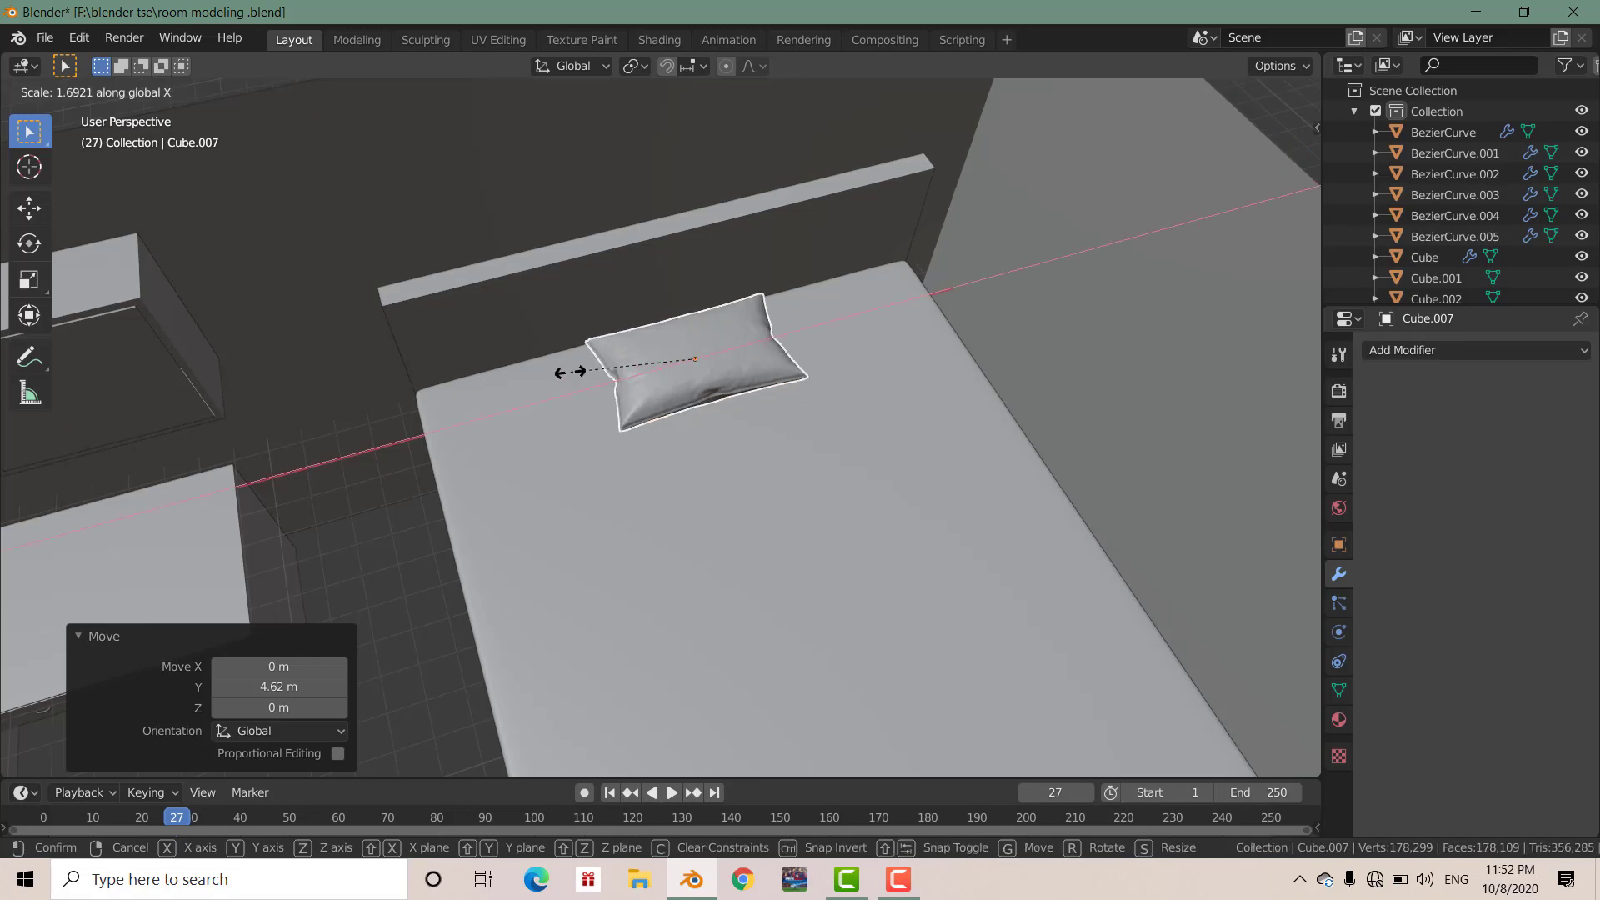
pyautogui.click(569, 372)
pyautogui.press('g')
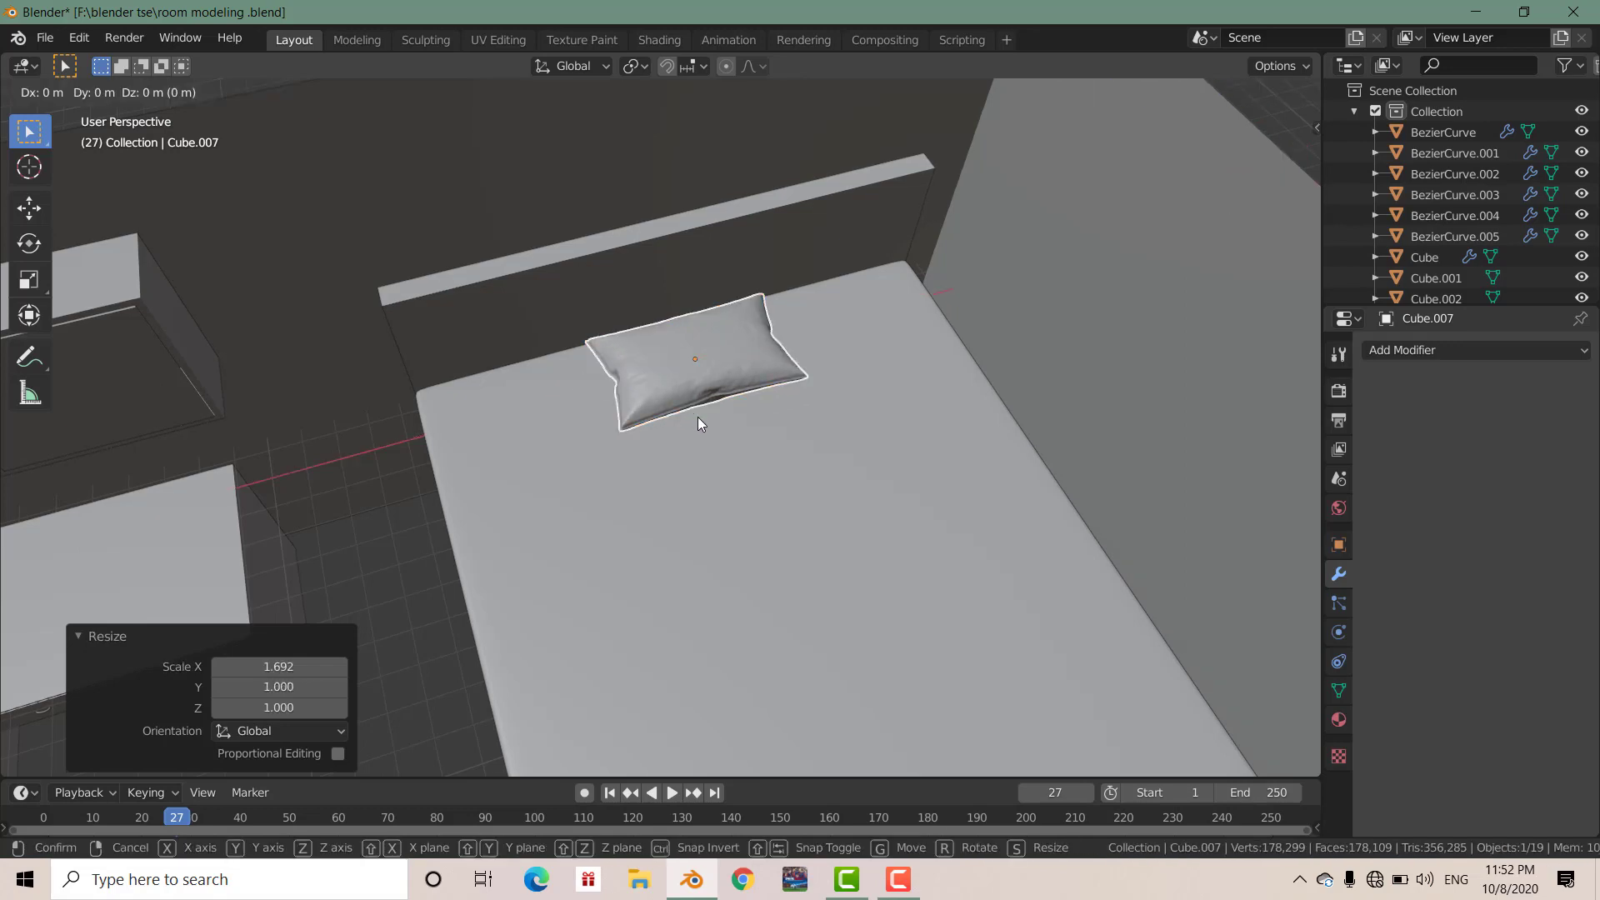
pyautogui.press('y')
pyautogui.press('Escape')
pyautogui.press('g')
pyautogui.press('x')
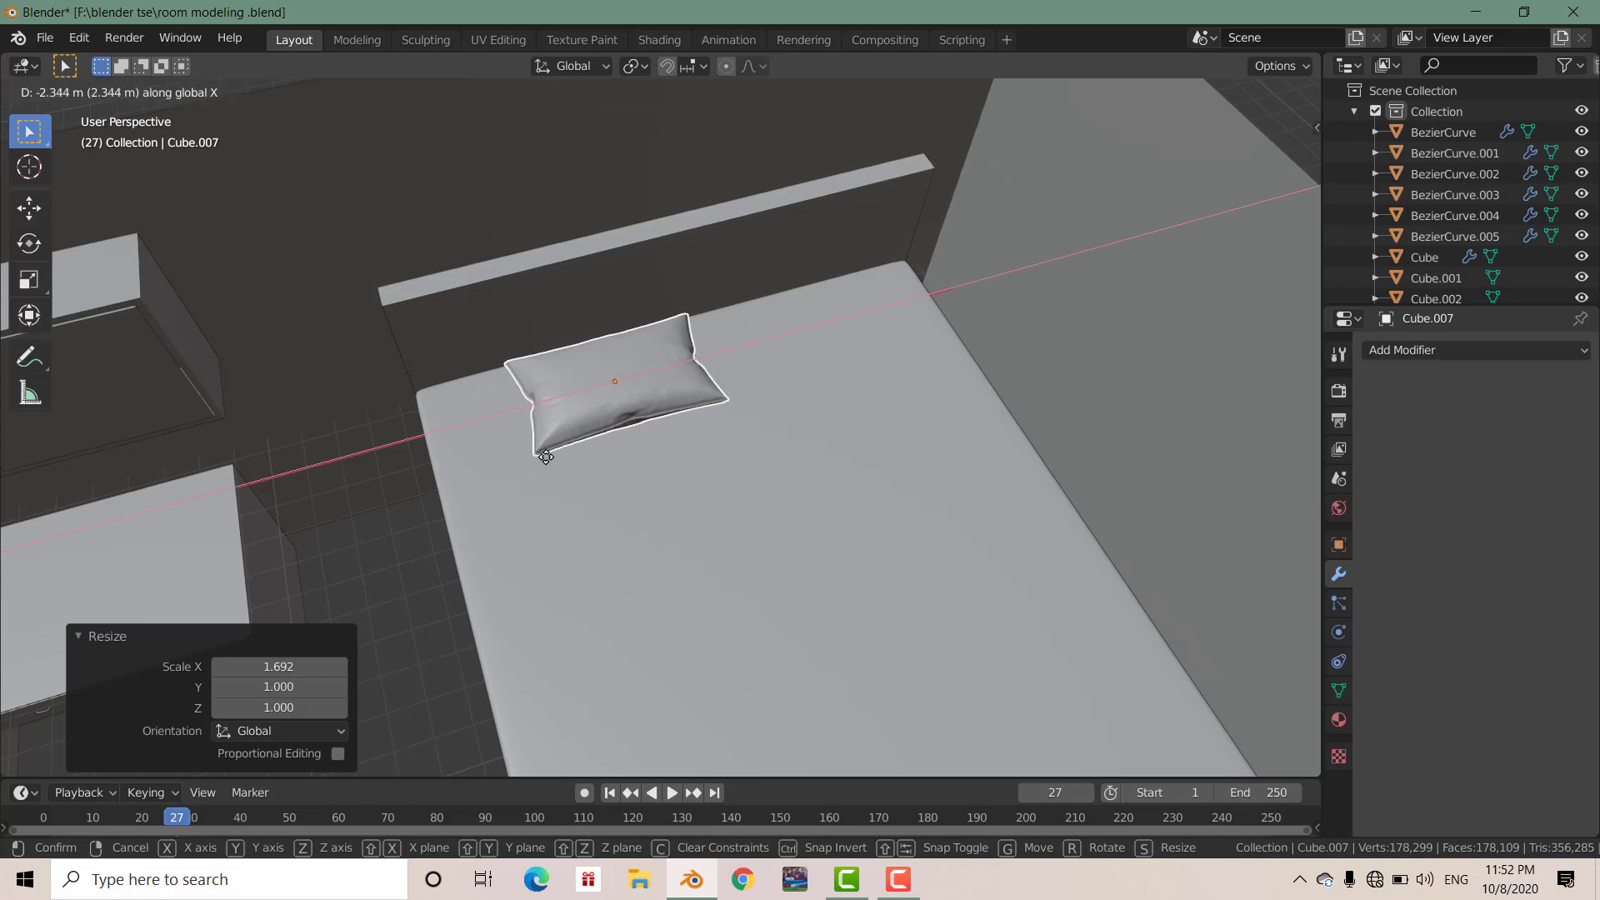
# Place the pillow on the bed's left, then duplicate it and slide the copy along X beside it.
pyautogui.click(510, 474)
pyautogui.hotkey('shift', 'd')
pyautogui.press('x')
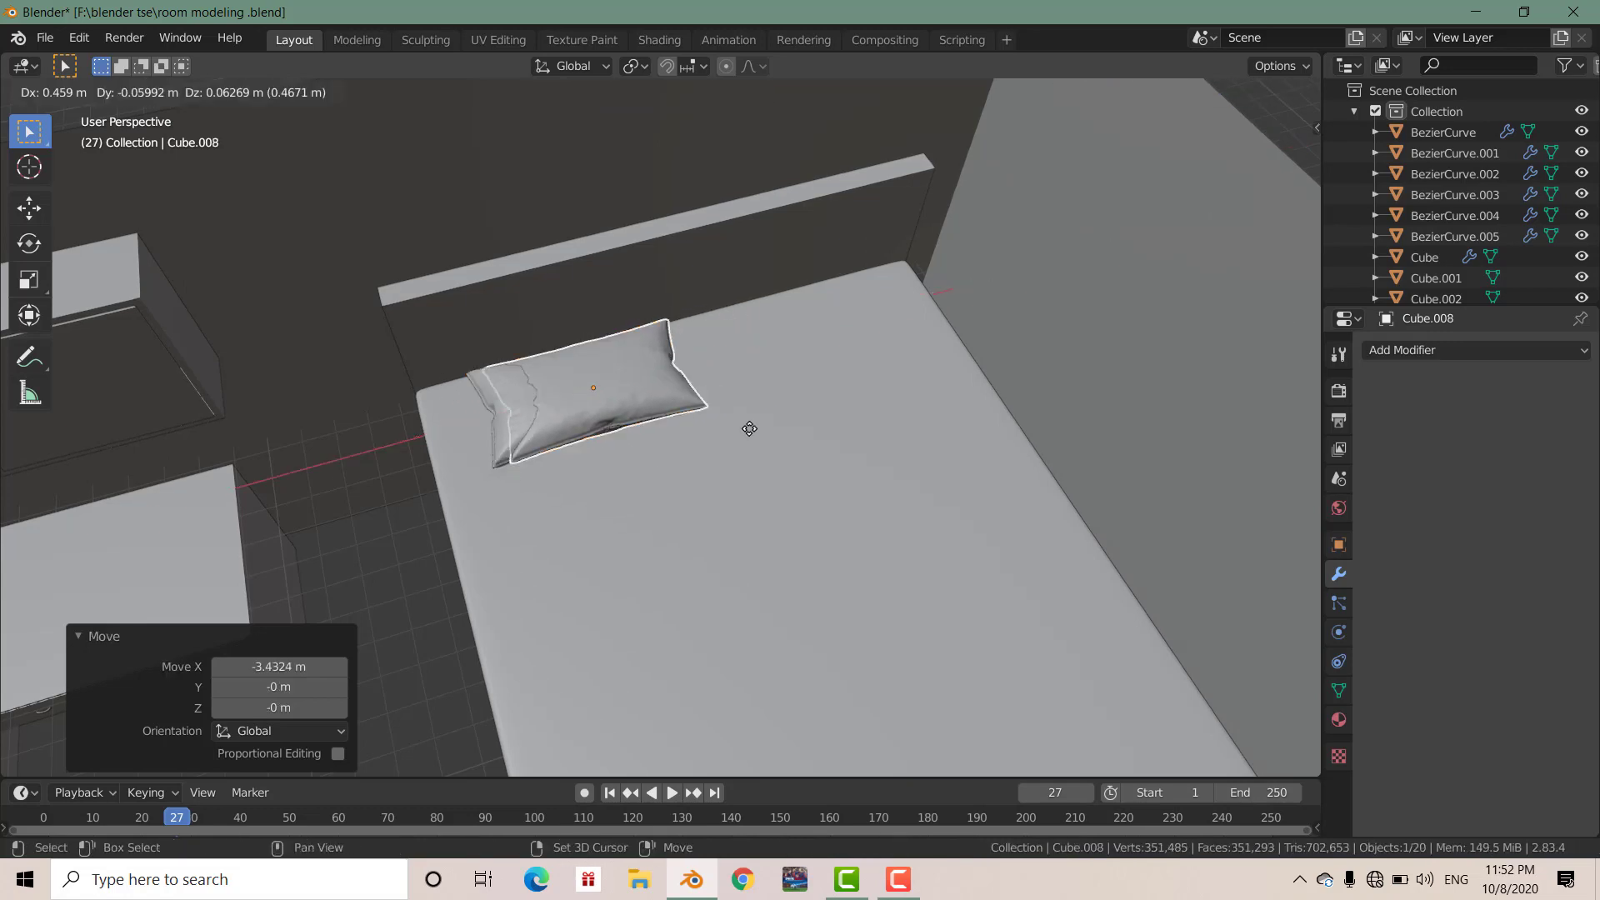
pyautogui.press('Escape')
pyautogui.press('g')
pyautogui.press('x')
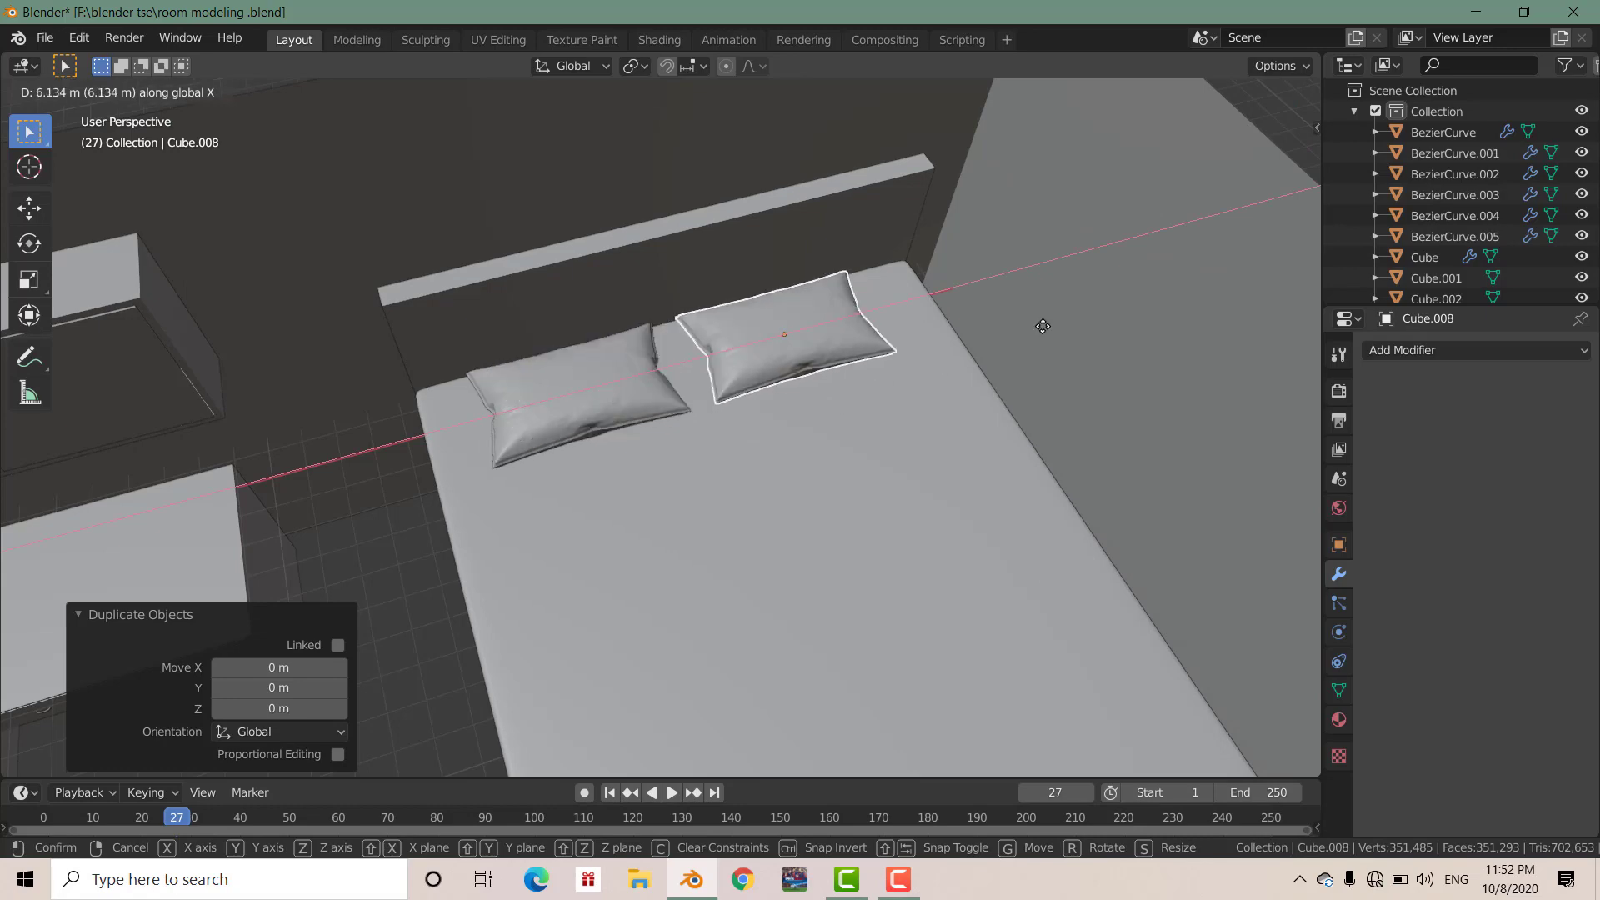
pyautogui.click(1023, 348)
# Orbit and zoom to inspect the two pillows on the bed from the side.
pyautogui.moveTo(1018, 340)
pyautogui.mouseDown(button='middle')
pyautogui.moveTo(755, 428)
pyautogui.moveTo(912, 338)
pyautogui.moveTo(846, 346)
pyautogui.moveTo(868, 487)
pyautogui.mouseUp(button='middle')
pyautogui.scroll(3, 868, 486)
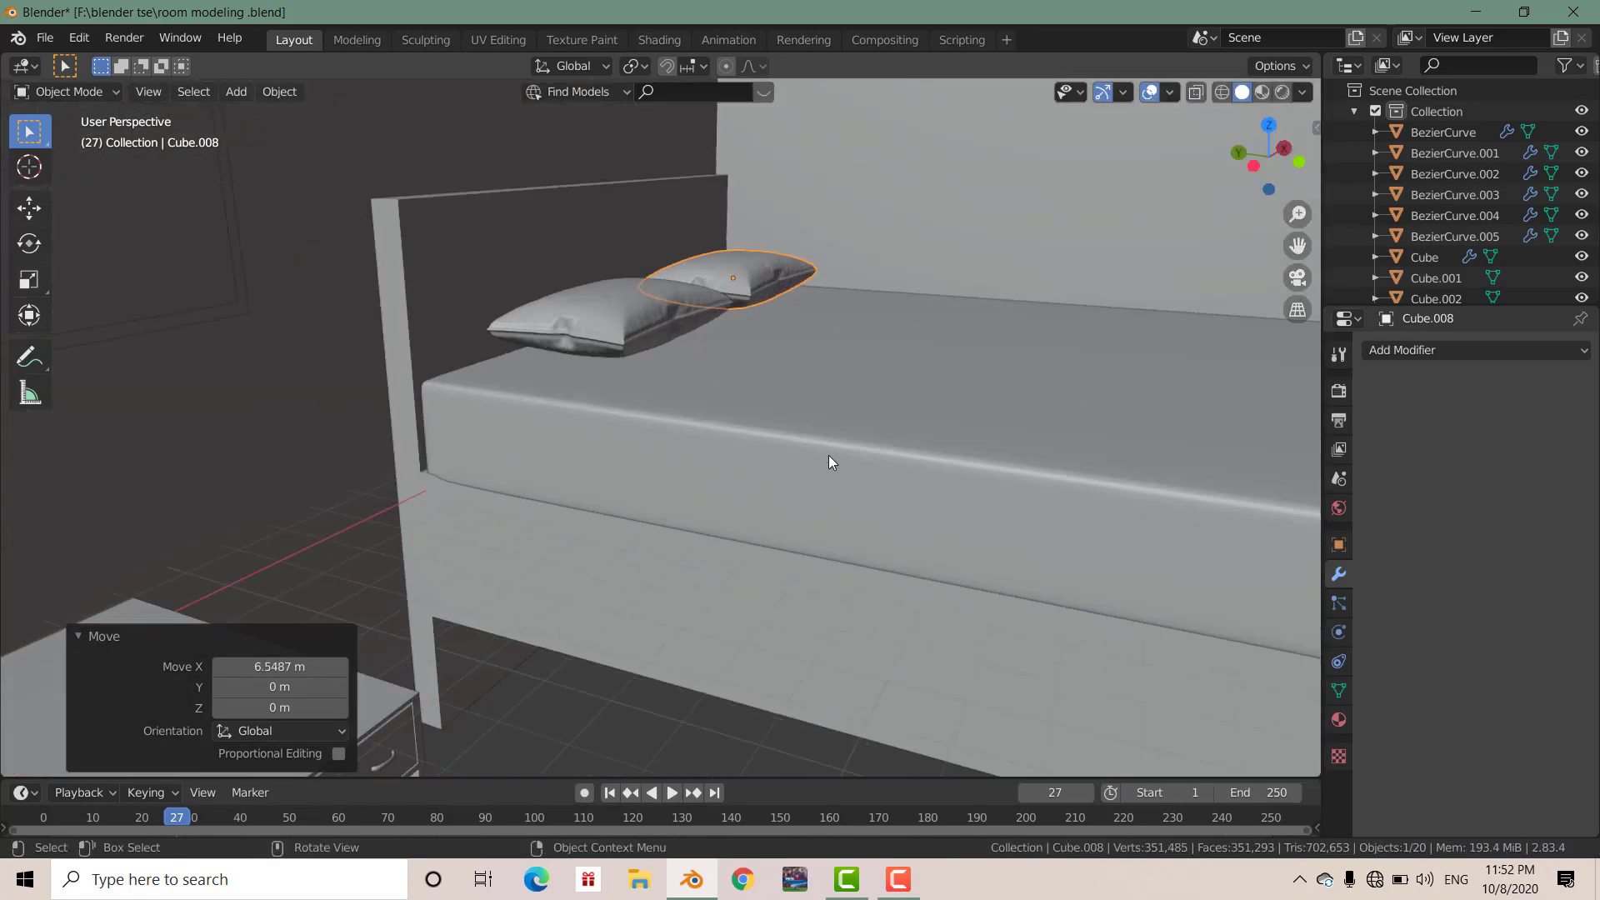
pyautogui.scroll(3, 828, 455)
pyautogui.scroll(-3, 778, 415)
pyautogui.scroll(-5, 869, 473)
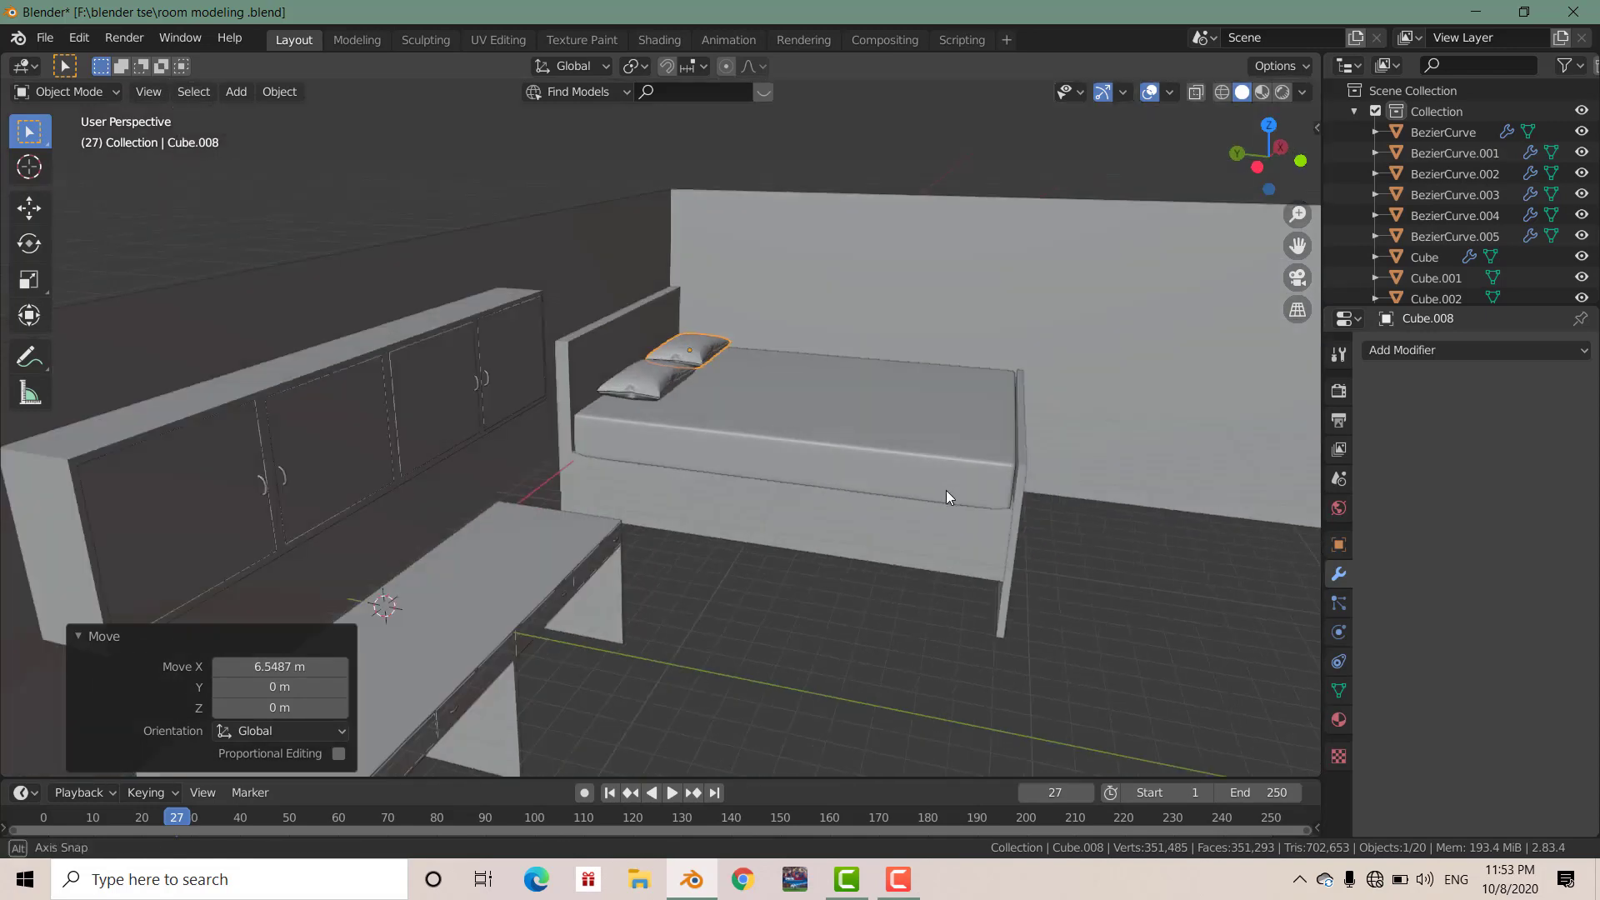
pyautogui.scroll(2, 923, 513)
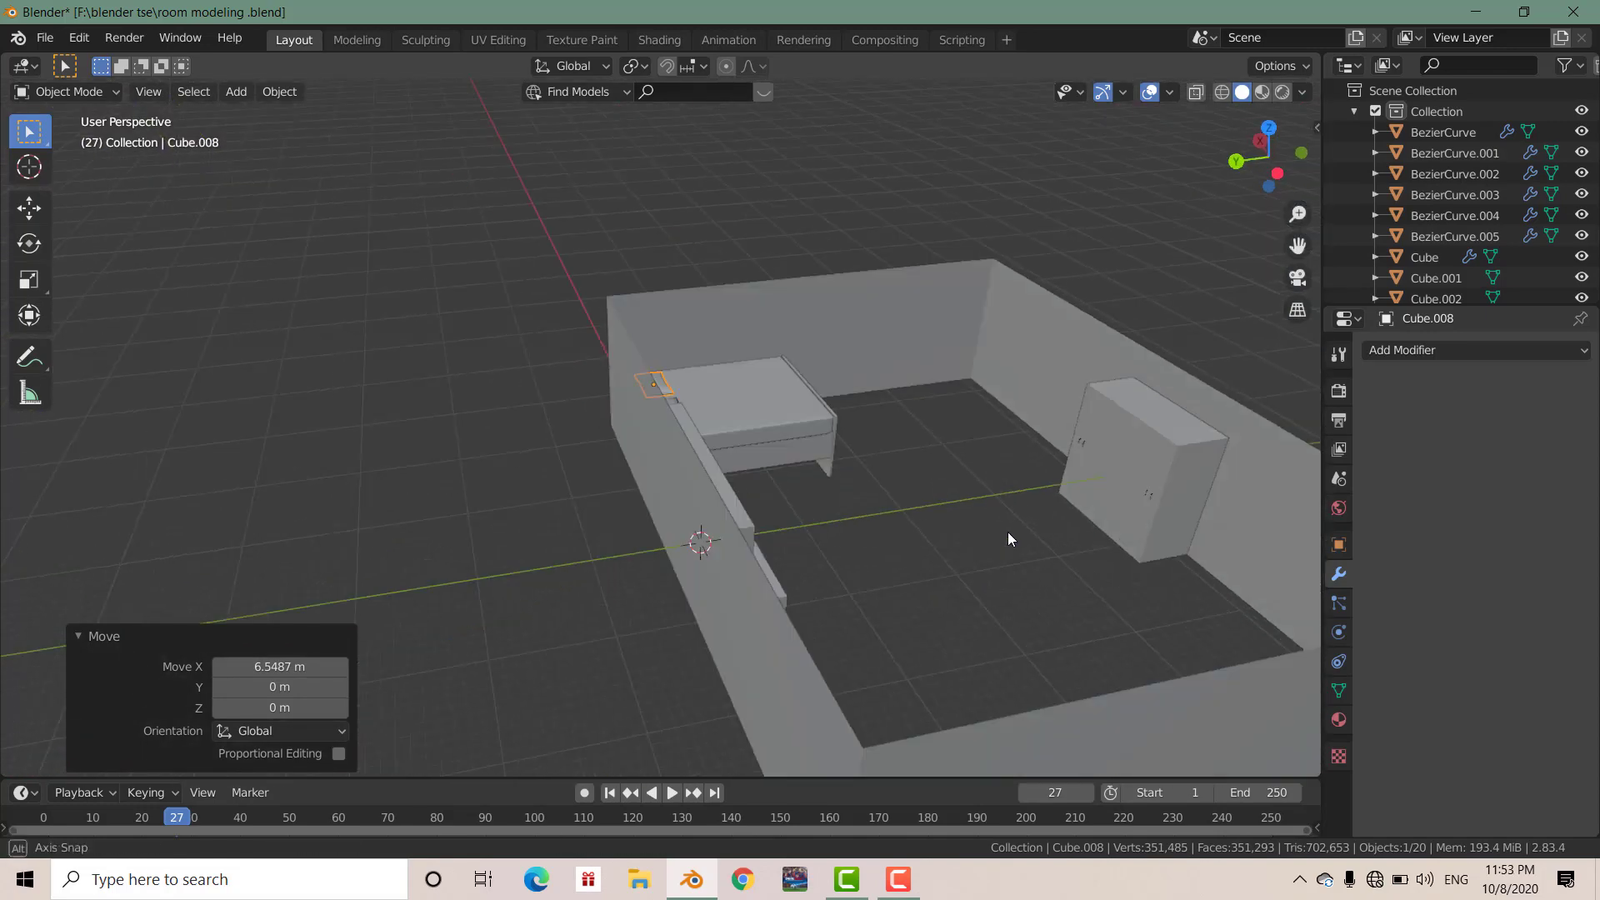